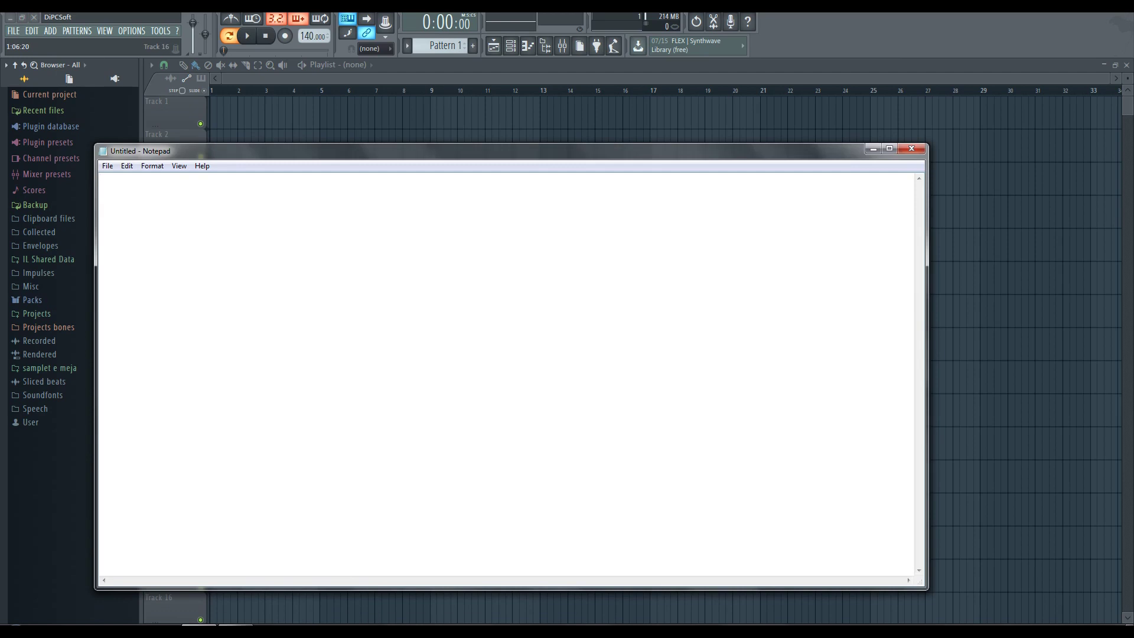
# Write "hellow guys it's gdbeats" and "and today im gonna show to u guys how to make simple beats but fire" in Notepad.
pyautogui.write("hellow guys it's gdbeats")
pyautogui.press('Return')
pyautogui.write('and today im gonna show to u guys how to make ')
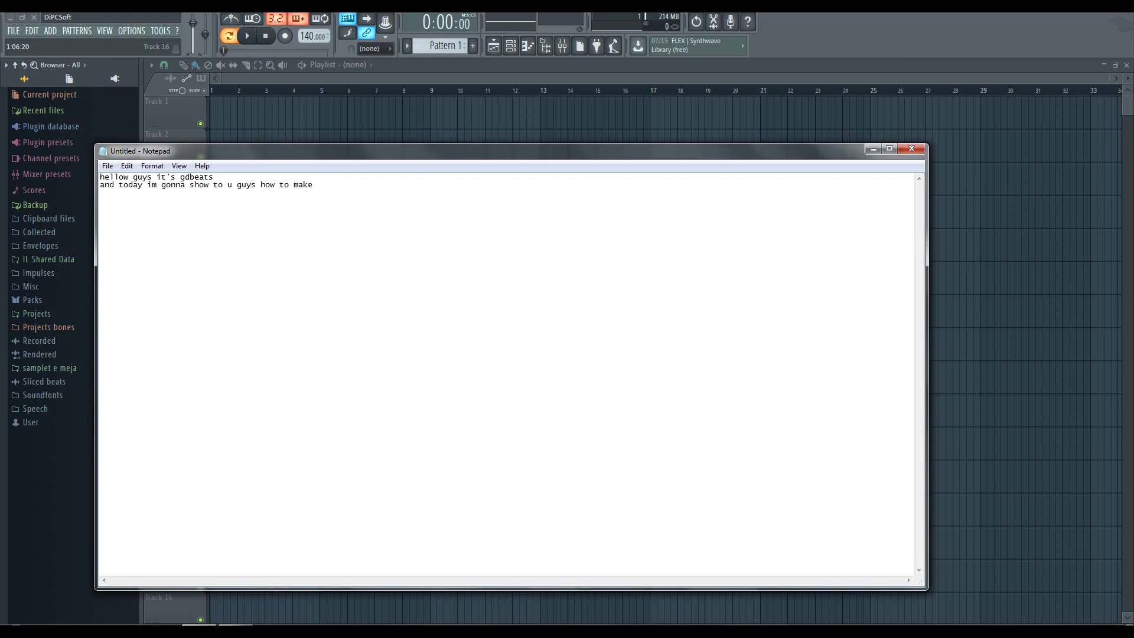
pyautogui.write('simple beats but fire')
# Add the lines "and we will start rn lets do it" and "first open fl studio and set the bmp to 130 .." to the note.
pyautogui.press('Return')
pyautogui.write('and we will start ')
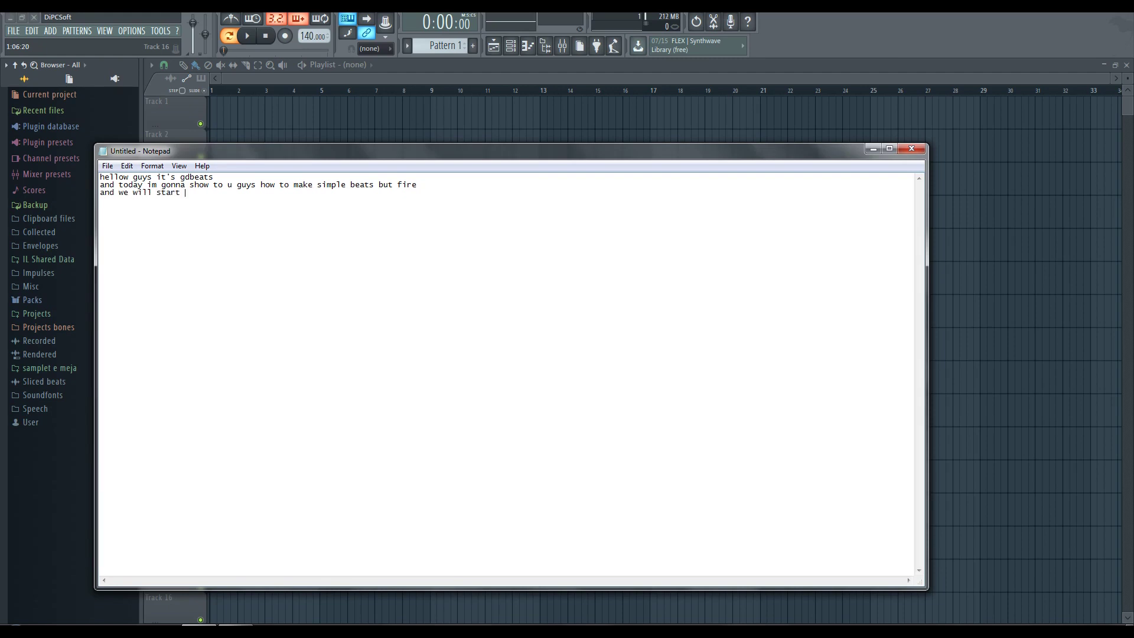
pyautogui.write('rn lets d oit')
pyautogui.press('BackSpace')
pyautogui.press('BackSpace')
pyautogui.press('BackSpace')
pyautogui.write('will start rn lets do it ')
pyautogui.write('first')
pyautogui.write(' open fl stu')
pyautogui.write('dio and set ')
pyautogui.write('the ')
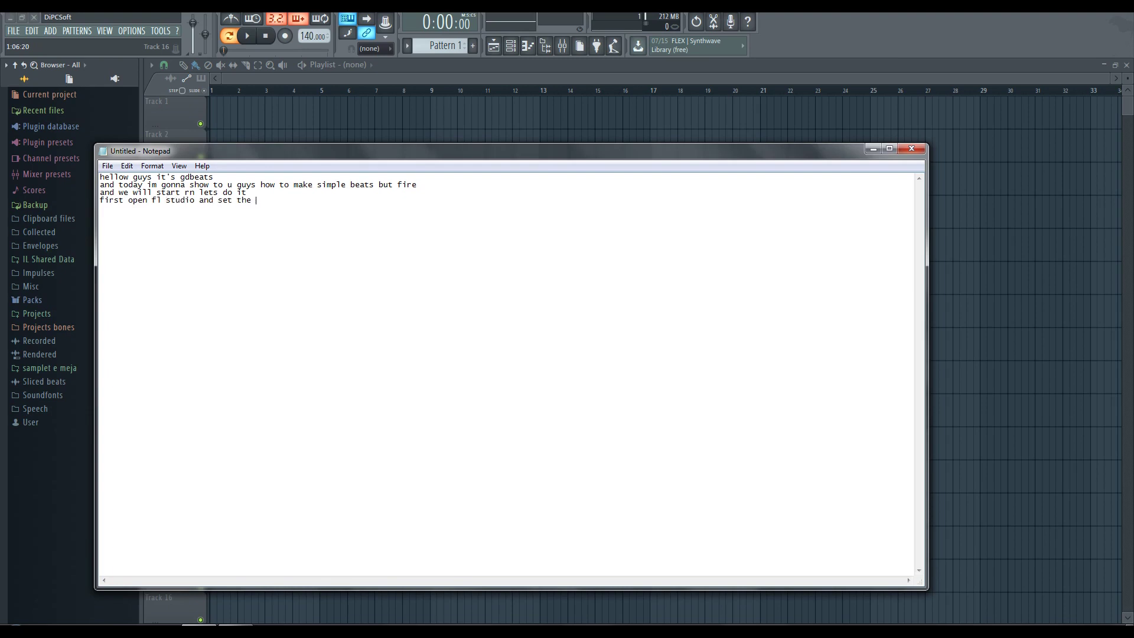
pyautogui.write('bmp to 130 ..')
# Clear the whole note and minimize Notepad to return to the FL Studio playlist.
pyautogui.hotkey('ctrl', 'a')
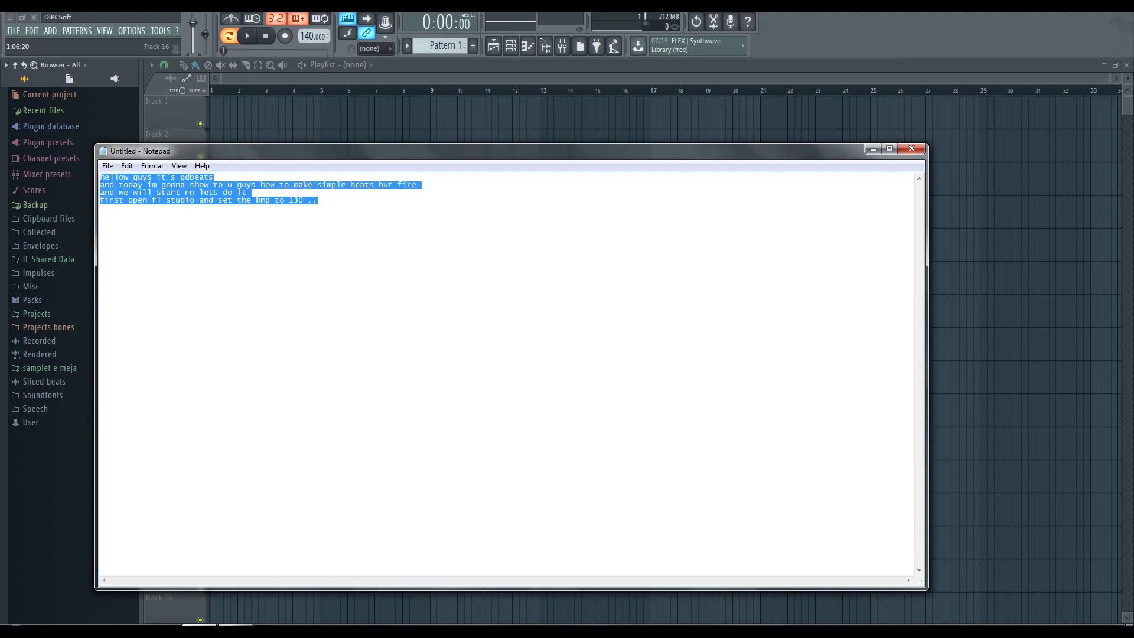
pyautogui.press('BackSpace')
pyautogui.click(873, 149)
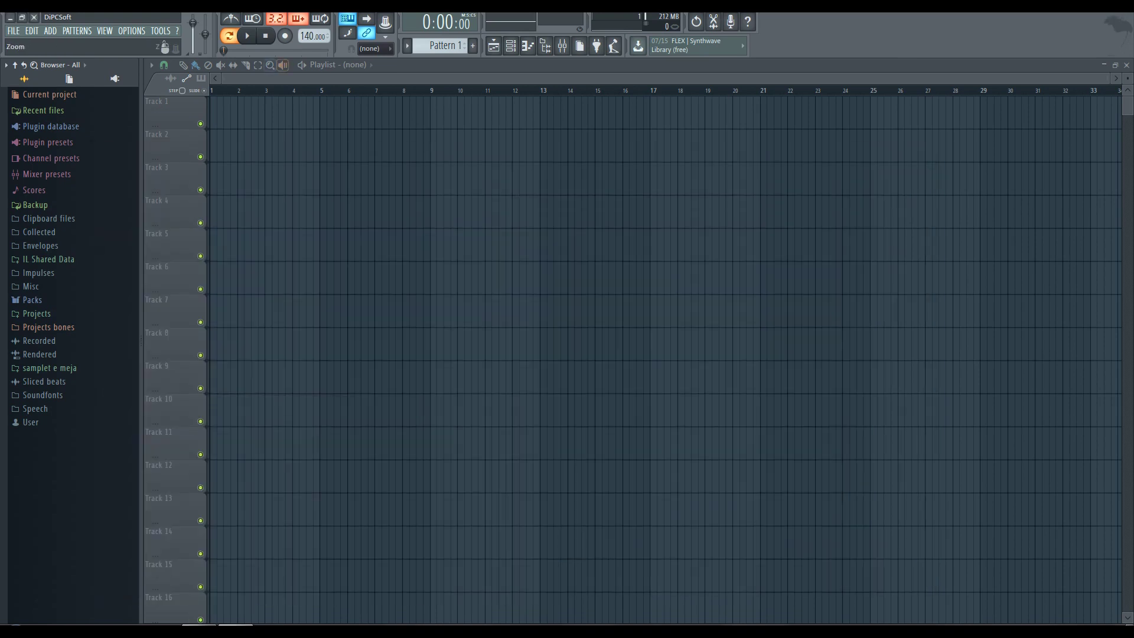
# Set the project tempo to 130 BPM.
pyautogui.scroll(-2, 313, 36)
pyautogui.scroll(-5, 313, 36)
pyautogui.scroll(1, 313, 36)
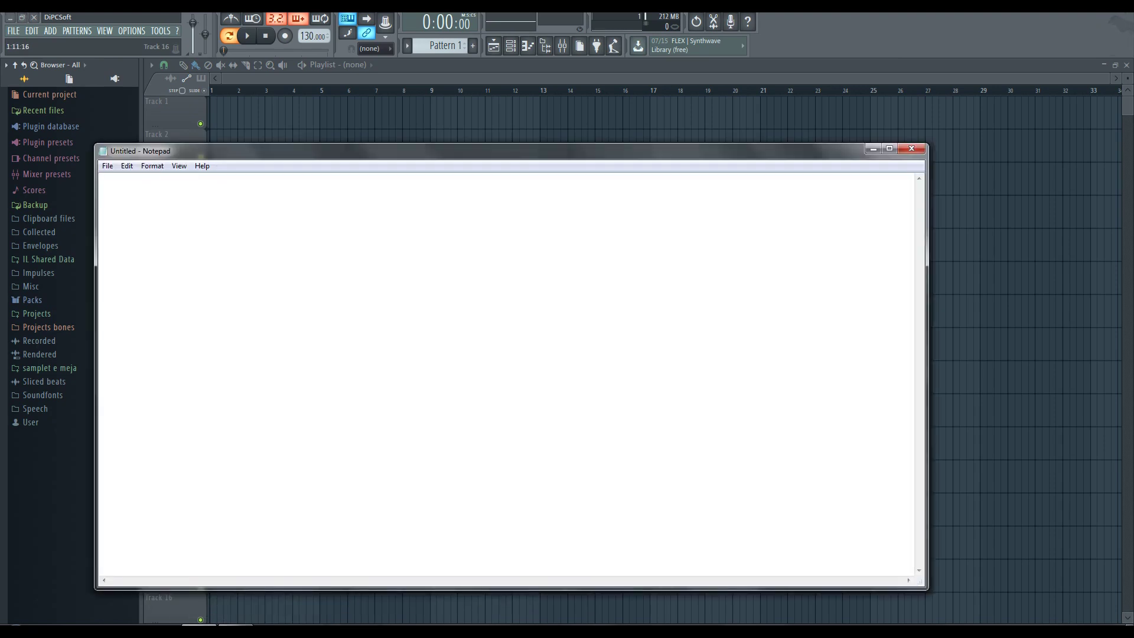
# Write in Notepad "ok and i think we will start with the melody first i have an idea what melody ill use so just follow me".
pyautogui.write('ok an')
pyautogui.write('d now i have so')
pyautogui.write('me')
pyautogui.press('BackSpace')
pyautogui.press('BackSpace')
pyautogui.press('BackSpace')
pyautogui.press('BackSpace')
pyautogui.press('BackSpace')
pyautogui.press('BackSpace')
pyautogui.press('BackSpace')
pyautogui.press('BackSpace')
pyautogui.press('BackSpace')
pyautogui.press('BackSpace')
pyautogui.press('BackSpace')
pyautogui.press('BackSpace')
pyautogui.press('BackSpace')
pyautogui.press('BackSpace')
pyautogui.press('BackSpace')
pyautogui.press('BackSpace')
pyautogui.press('BackSpace')
pyautogui.press('BackSpace')
pyautogui.write('nd i think we will start with themmelody f')
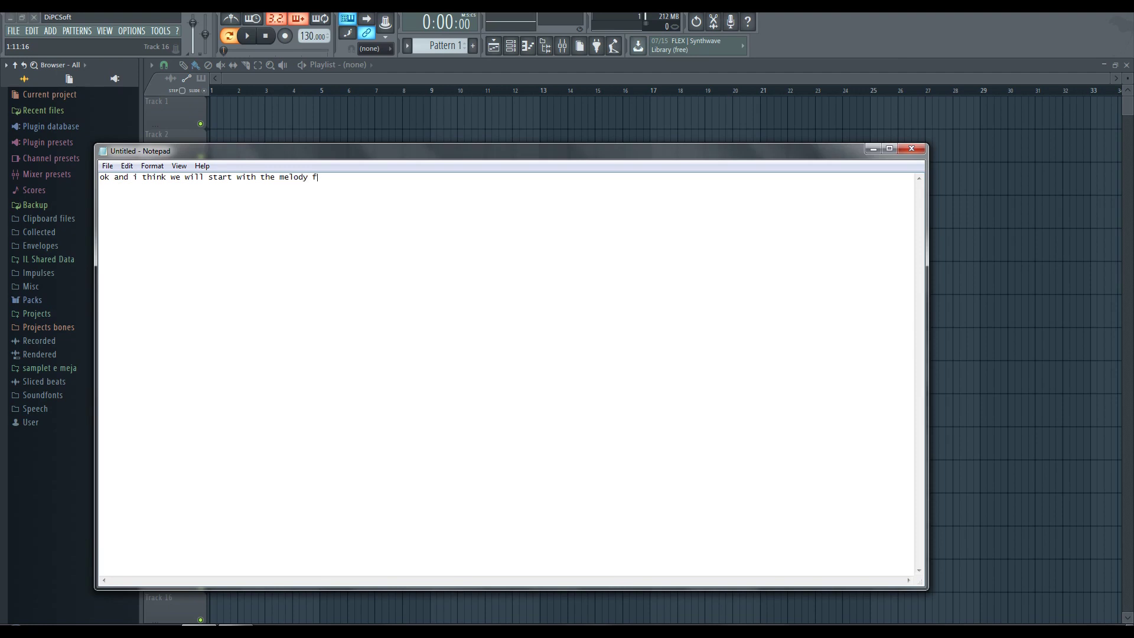
pyautogui.write('irst i have an idea what melody ill use so just follow me')
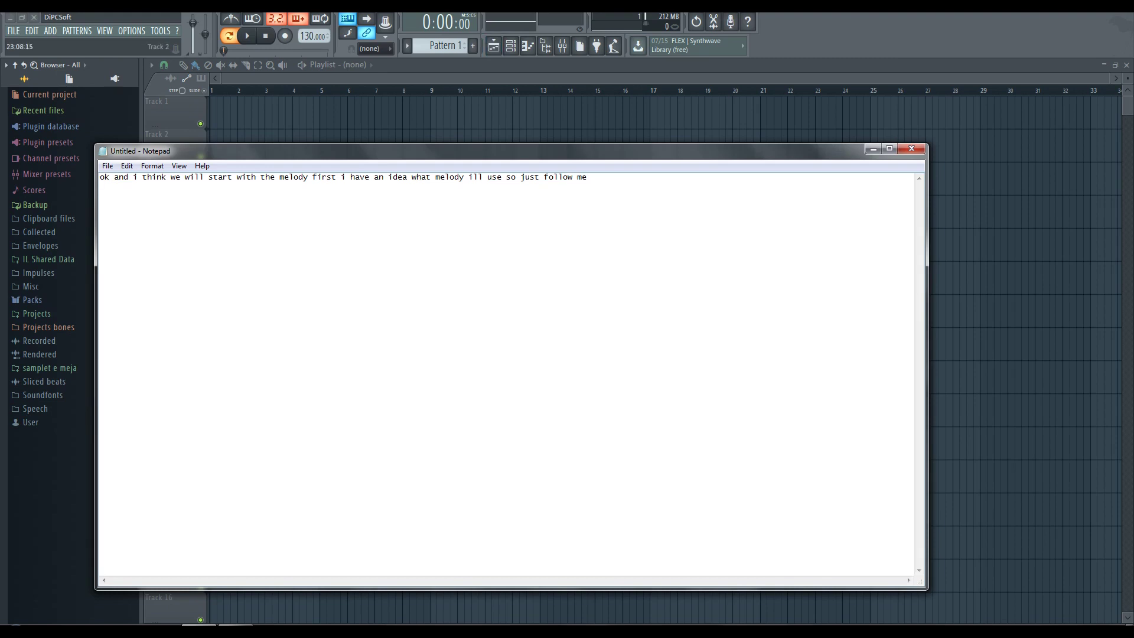
# Switch back to FL Studio, show the Channel rack and add a Nexus instrument channel.
pyautogui.click(872, 149)
pyautogui.click(510, 45)
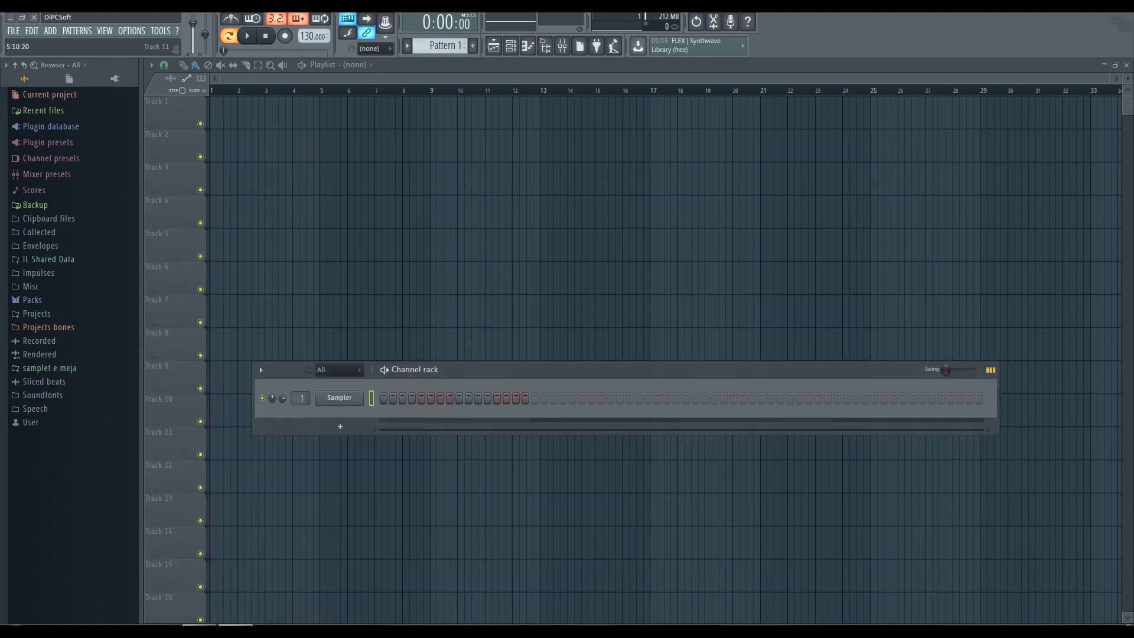
pyautogui.click(318, 425)
pyautogui.click(355, 33)
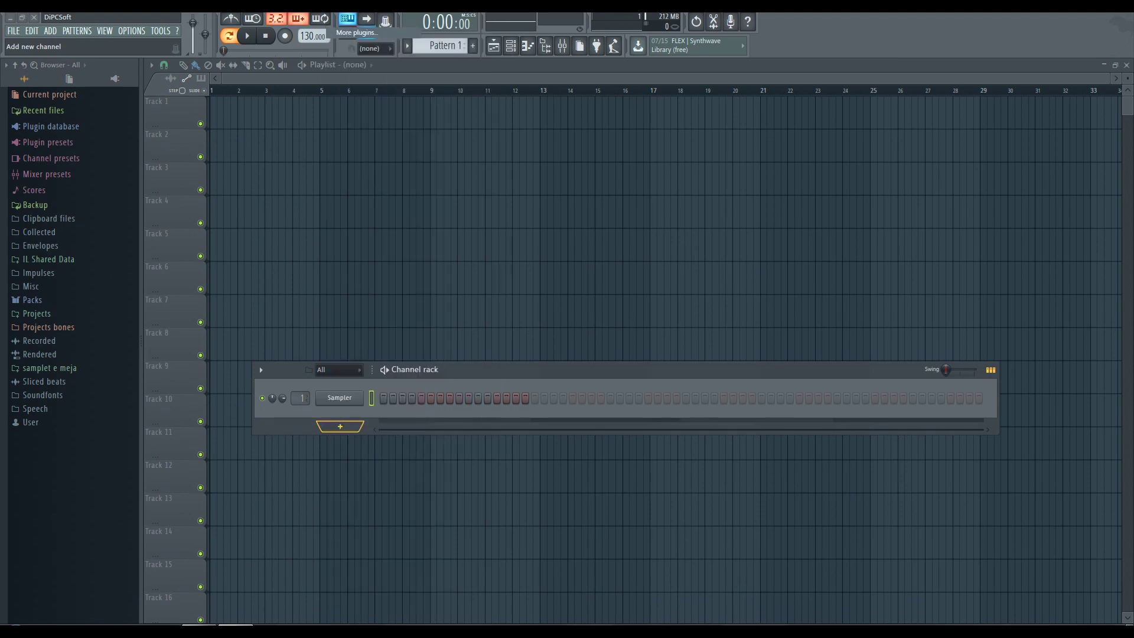
pyautogui.doubleClick(458, 567)
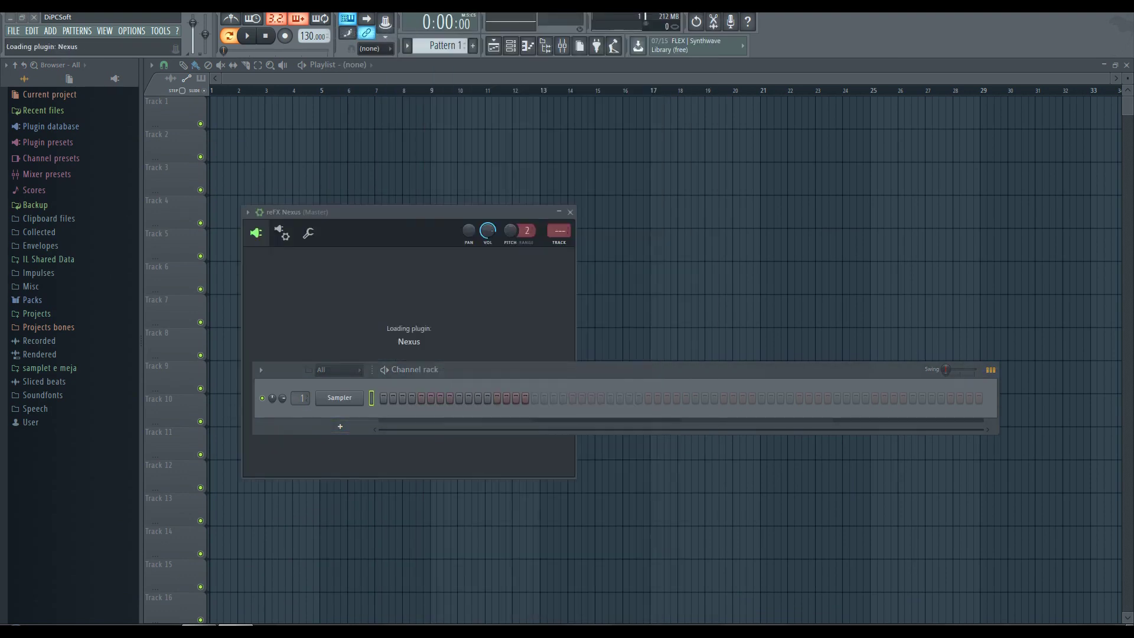
# Load the Ballad Grand Piano preset from the Piano category in Nexus.
pyautogui.moveTo(413, 202); pyautogui.dragTo(421, 84)
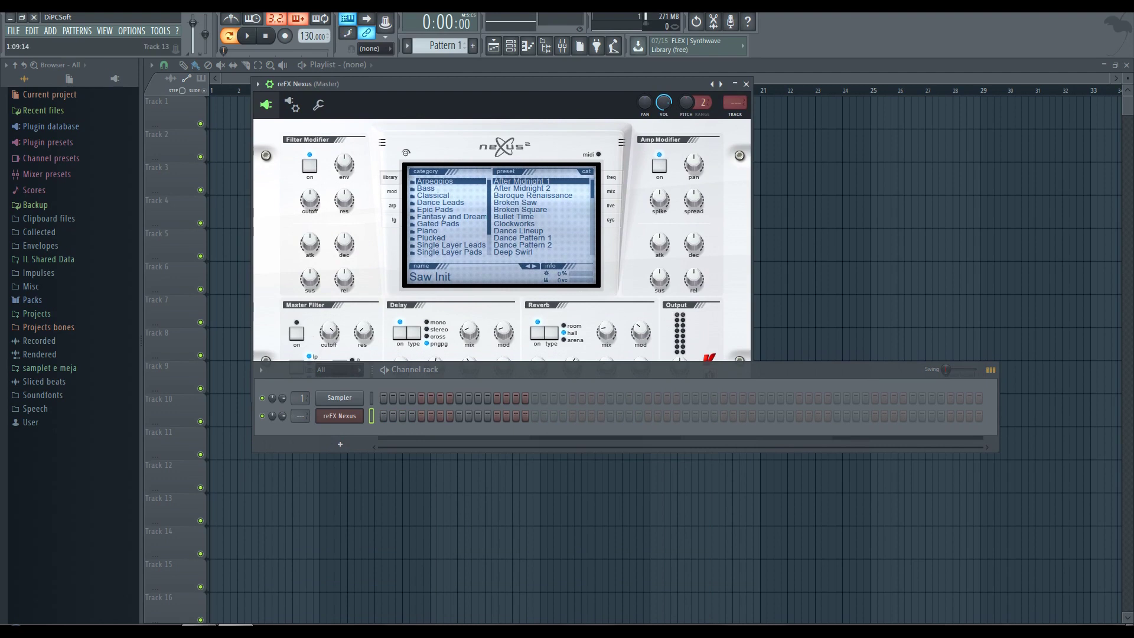
pyautogui.moveTo(199, 624)
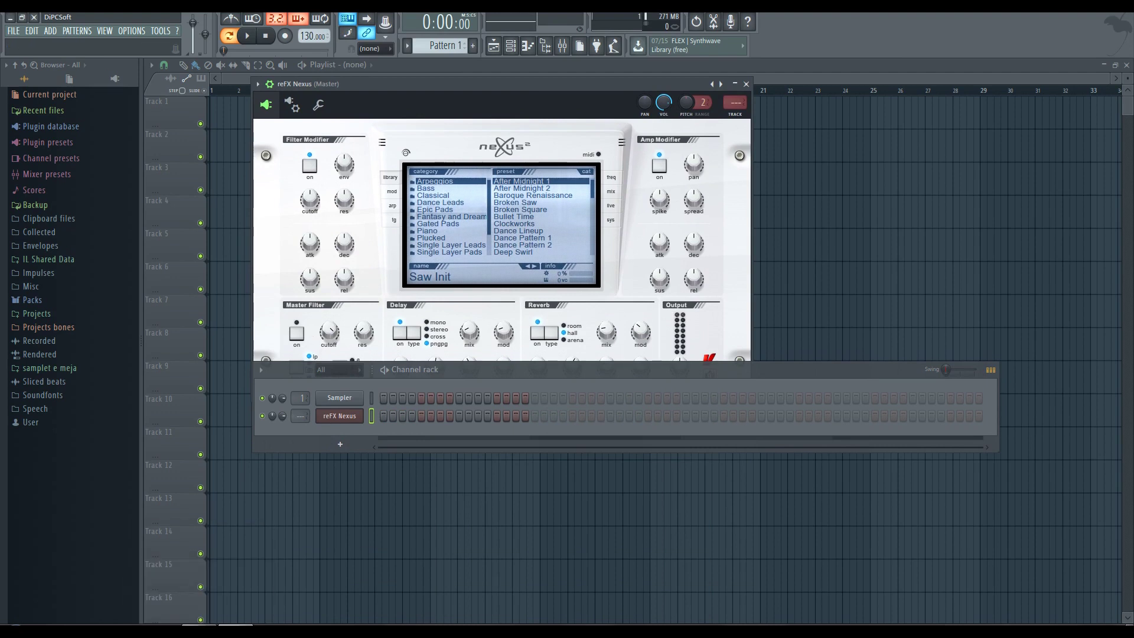
pyautogui.click(428, 230)
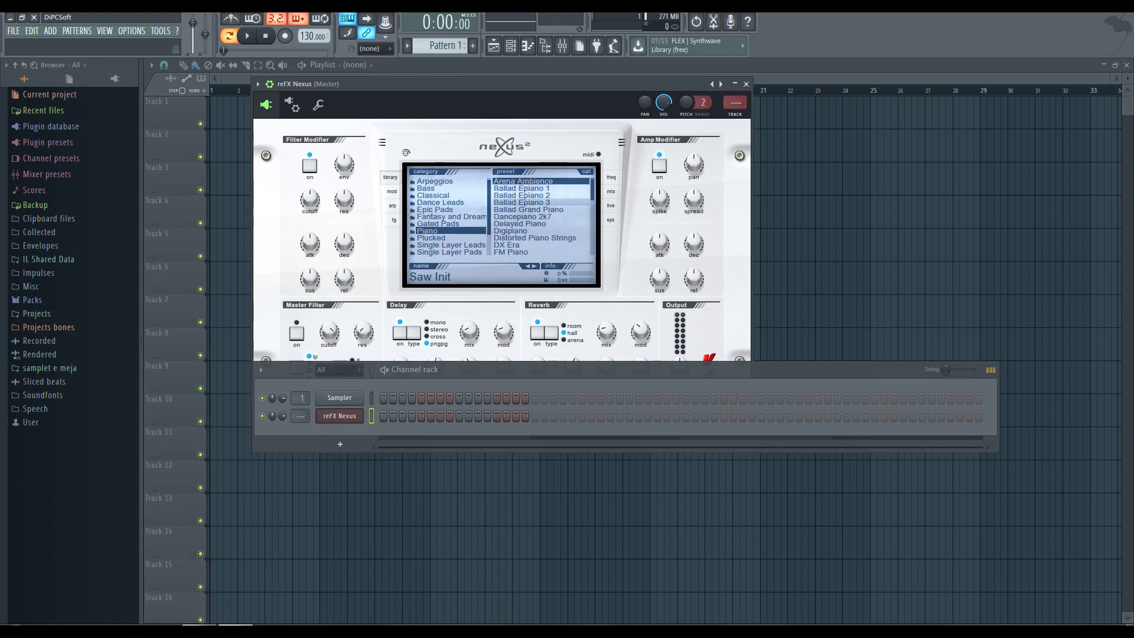
pyautogui.click(521, 202)
pyautogui.click(521, 209)
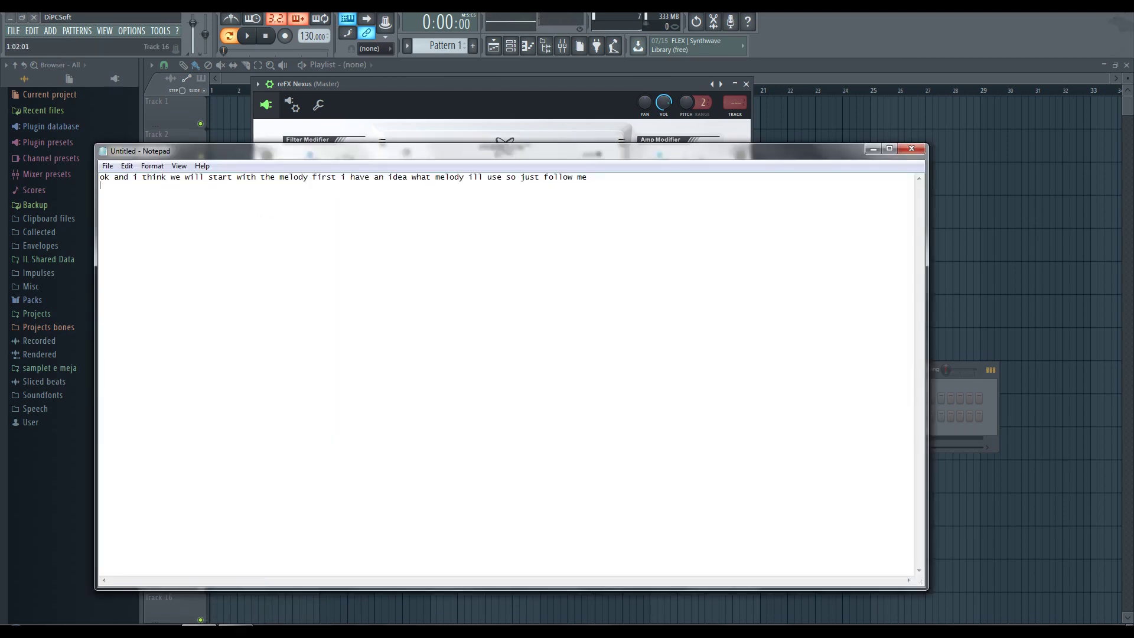
# Write "ok i know some of u guys don't have nexus 2 but if u need nexus just message me ill send the link to download it".
pyautogui.press('Return')
pyautogui.write("ok i know some of u guys don't have nexu")
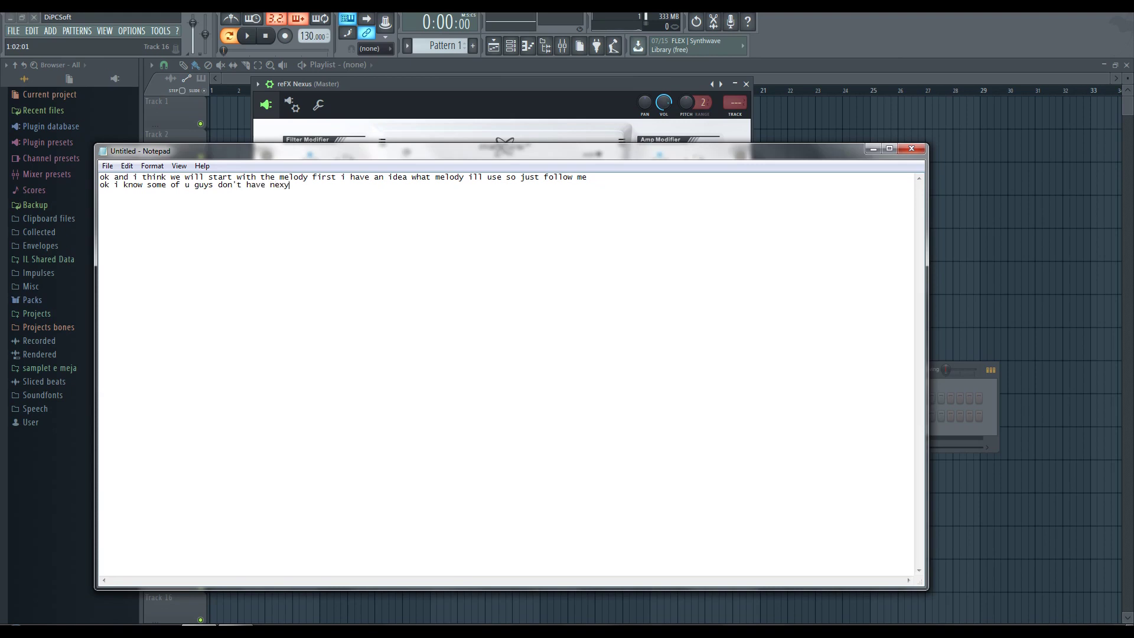
pyautogui.write('s 2 but if u need nexus just message me ')
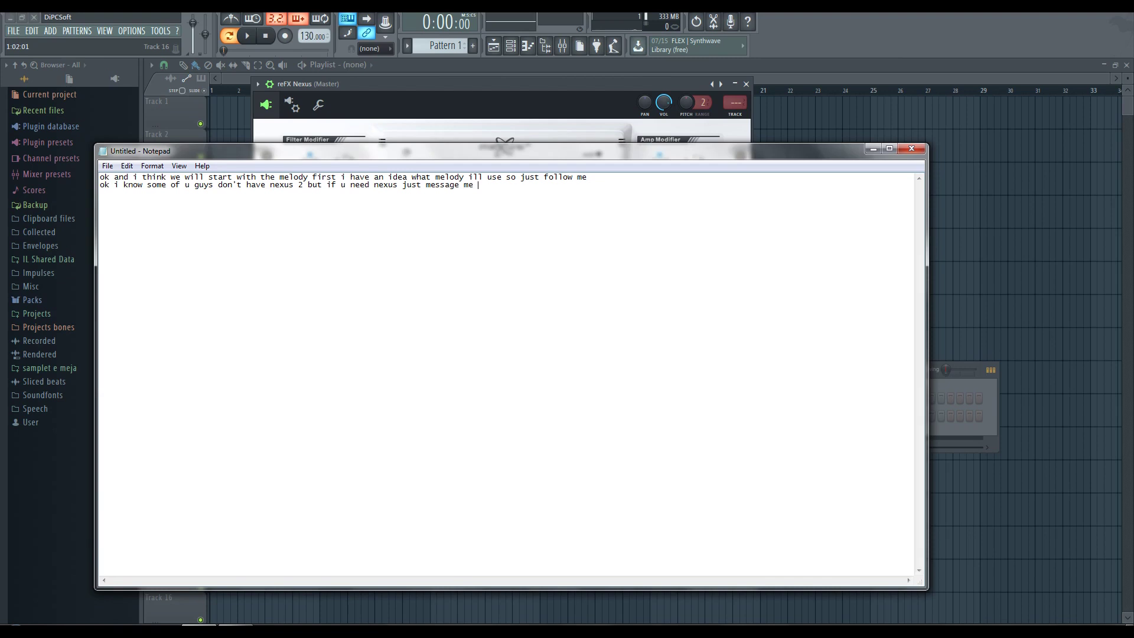
pyautogui.write('ill sen')
pyautogui.write('d it')
pyautogui.press('BackSpace')
pyautogui.press('BackSpace')
pyautogui.write('the link to d')
pyautogui.write('ownload i')
# Add the line "i made a video about the nexus how to get it for free but yt deleted my video and i got a STRIKE :(".
pyautogui.write('made i')
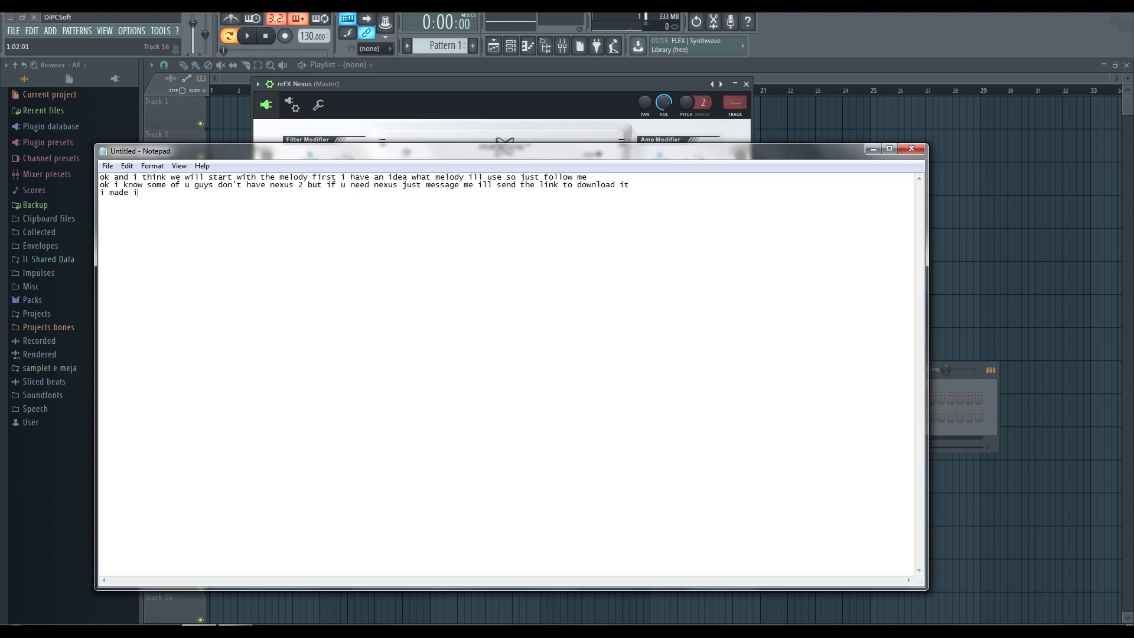
pyautogui.write(' video about the nexus how to get it for')
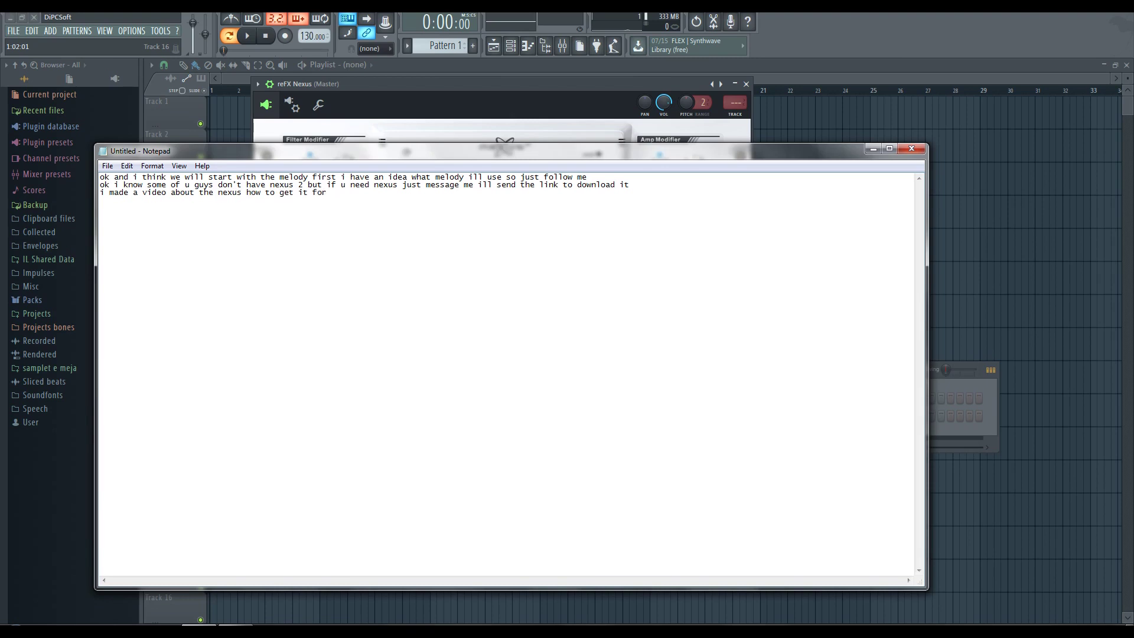
pyautogui.write(' free but the video')
pyautogui.press('BackSpace')
pyautogui.press('BackSpace')
pyautogui.press('BackSpace')
pyautogui.press('BackSpace')
pyautogui.press('BackSpace')
pyautogui.press('BackSpace')
pyautogui.press('BackSpace')
pyautogui.press('BackSpace')
pyautogui.press('BackSpace')
pyautogui.write('yt deleted my video and i got')
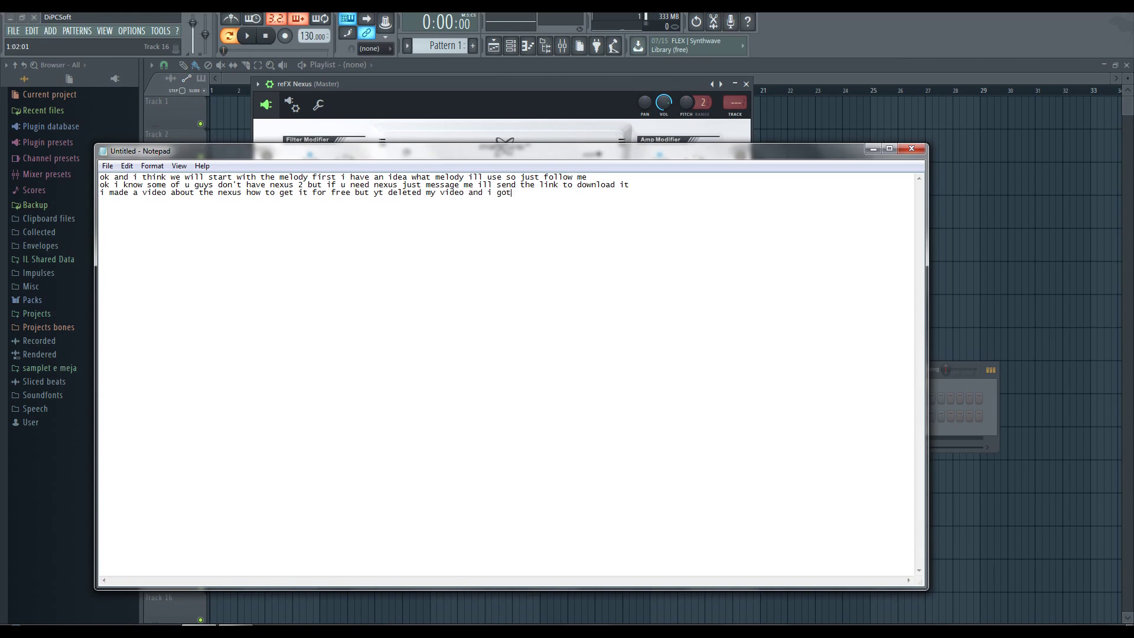
pyautogui.write(' a STRIKE :(')
# Delete all the text in the note and minimize Notepad to return to FL Studio.
pyautogui.hotkey('ctrl', 'a')
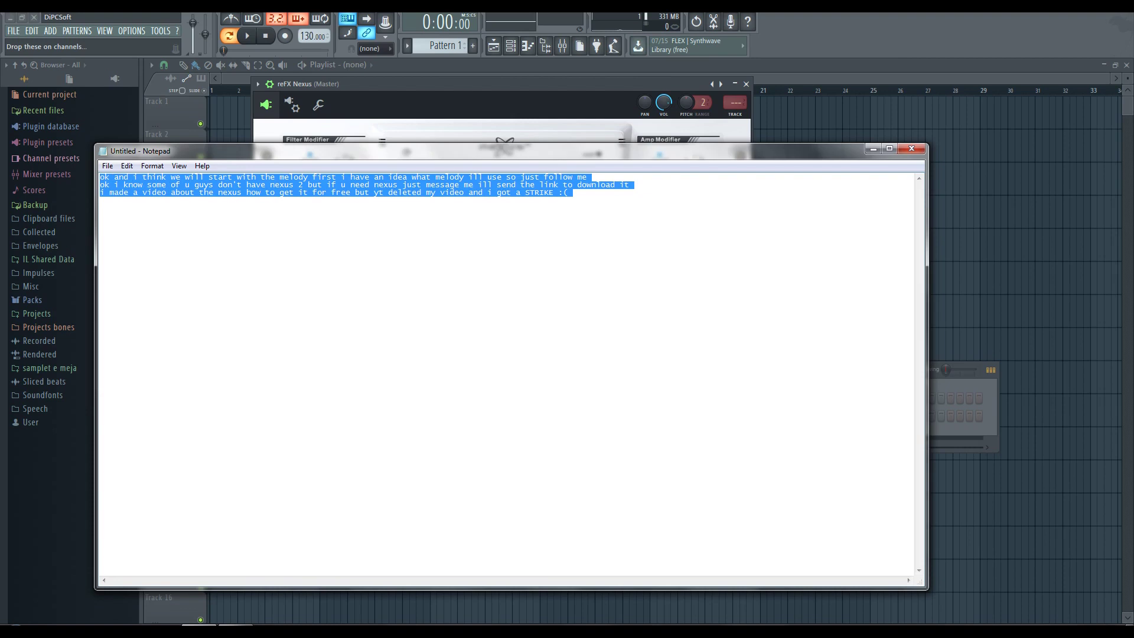
pyautogui.press('BackSpace')
pyautogui.click(872, 148)
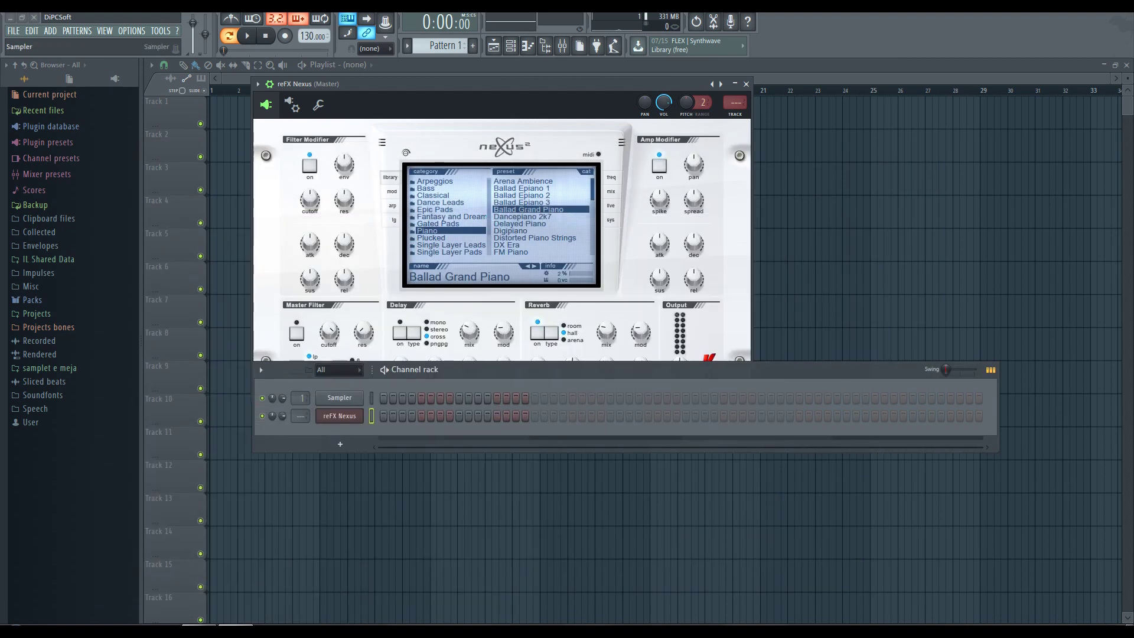
# Open the piano roll of the reFX Nexus channel.
pyautogui.click(340, 416)
pyautogui.click(340, 416)
pyautogui.scroll(1, 300, 415)
pyautogui.scroll(1, 300, 416)
pyautogui.rightClick(360, 413)
pyautogui.click(390, 416)
pyautogui.moveTo(414, 369); pyautogui.dragTo(433, 283)
pyautogui.press('F6')
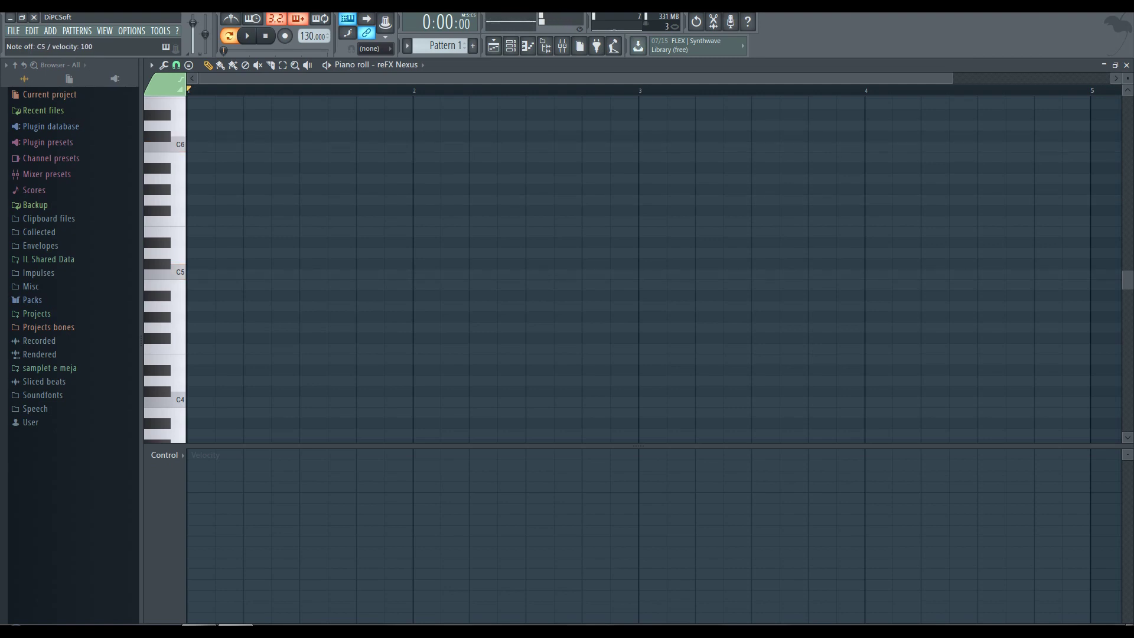
# Audition the notes C5, G5 and C6 with the Nexus piano sound.
pyautogui.press('z')
pyautogui.press('b')
pyautogui.press('z')
pyautogui.press(',')
pyautogui.press('b')
pyautogui.press('z')
pyautogui.press(',')
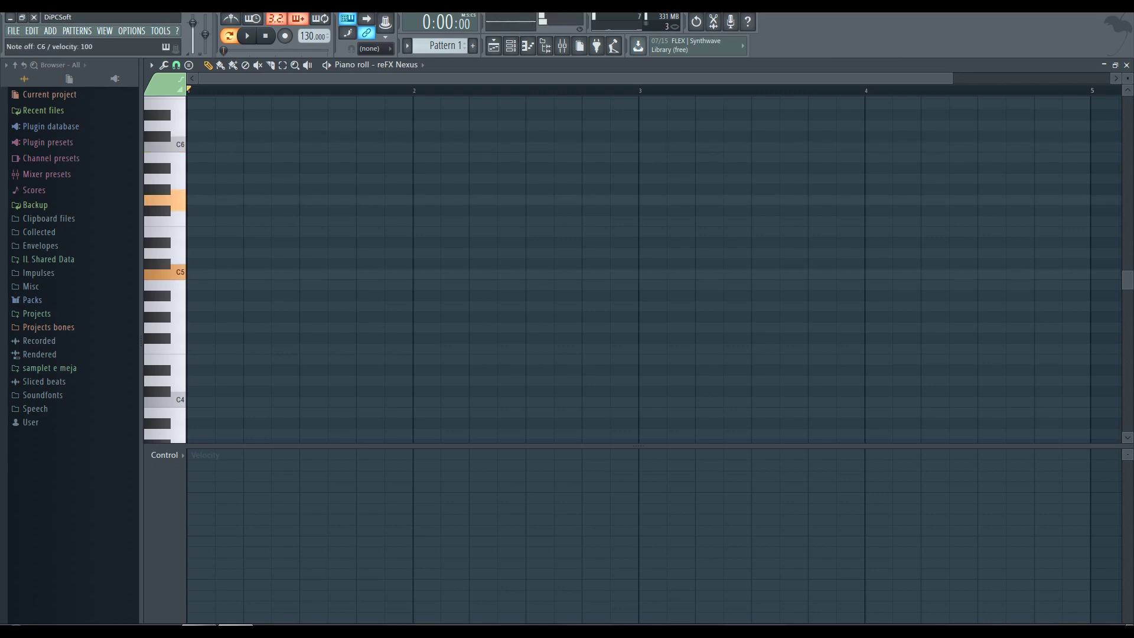
# Place a two-step-long chord of C5, G5 and C6 at the start of bar 1.
pyautogui.press('z')
pyautogui.press('z')
pyautogui.press('b')
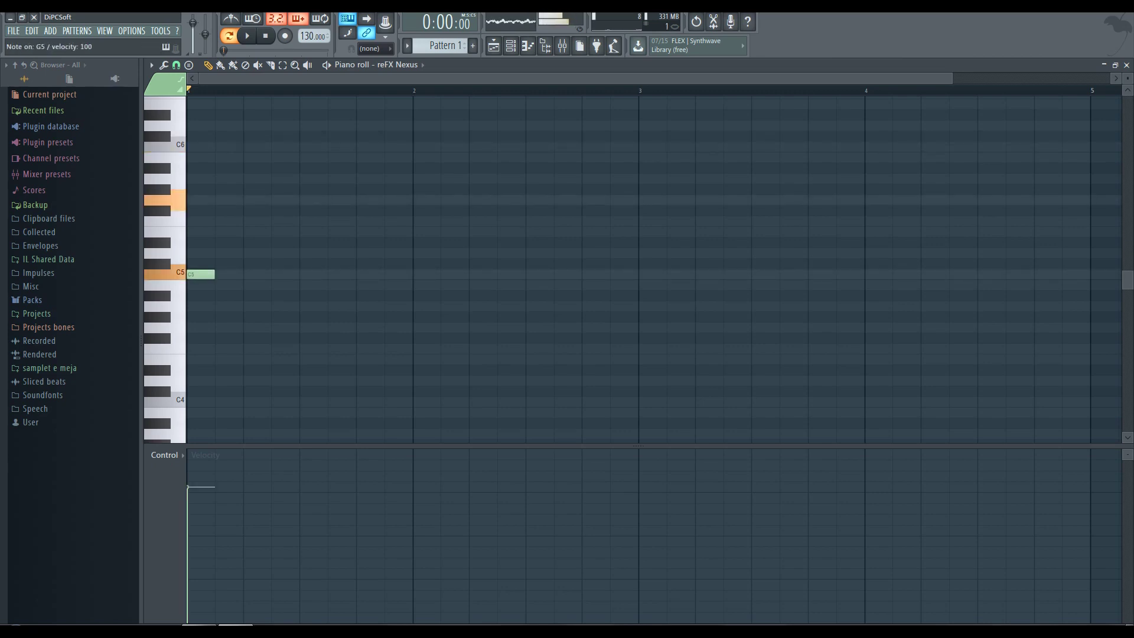
pyautogui.press('z')
pyautogui.press('b')
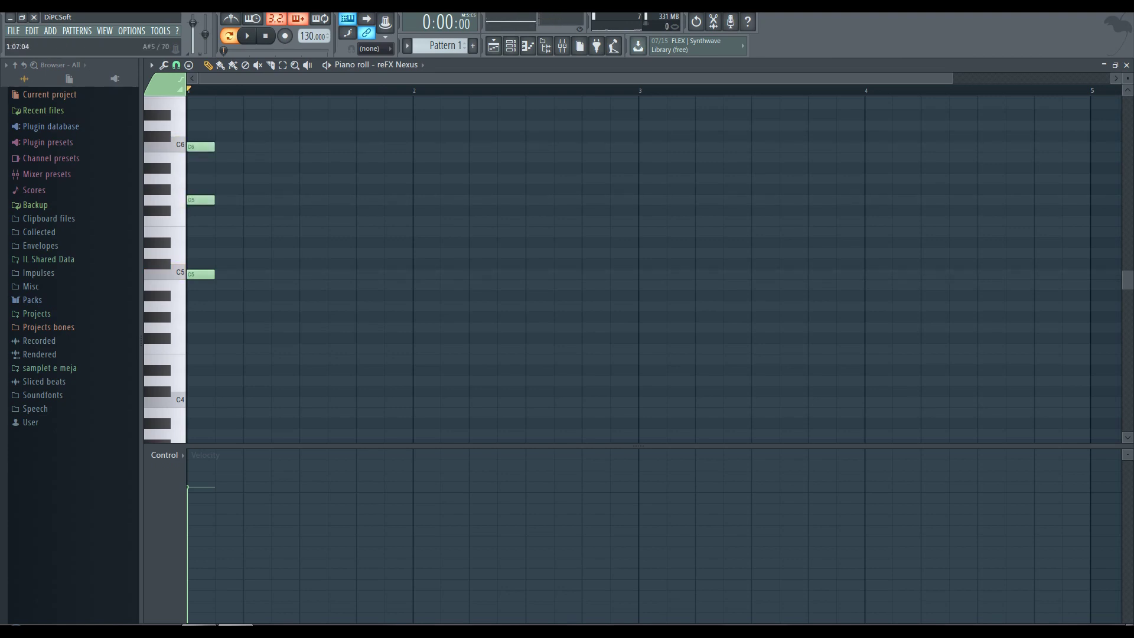
# Audition possible melody notes to follow the opening chord, including C5, G5, G#5 and C6.
pyautogui.press('q')
pyautogui.press('z')
pyautogui.press('b')
pyautogui.press('h')
pyautogui.press('v')
pyautogui.press('c')
pyautogui.press('z')
pyautogui.press('b')
pyautogui.press('q')
pyautogui.press('b')
pyautogui.press('z')
pyautogui.press('b')
pyautogui.press('h')
# Add two-step-long G#5 and G5 notes at steps 5 and 7 of bar 1 and play the pattern.
pyautogui.click(285, 189)
pyautogui.press('h')
pyautogui.press('b')
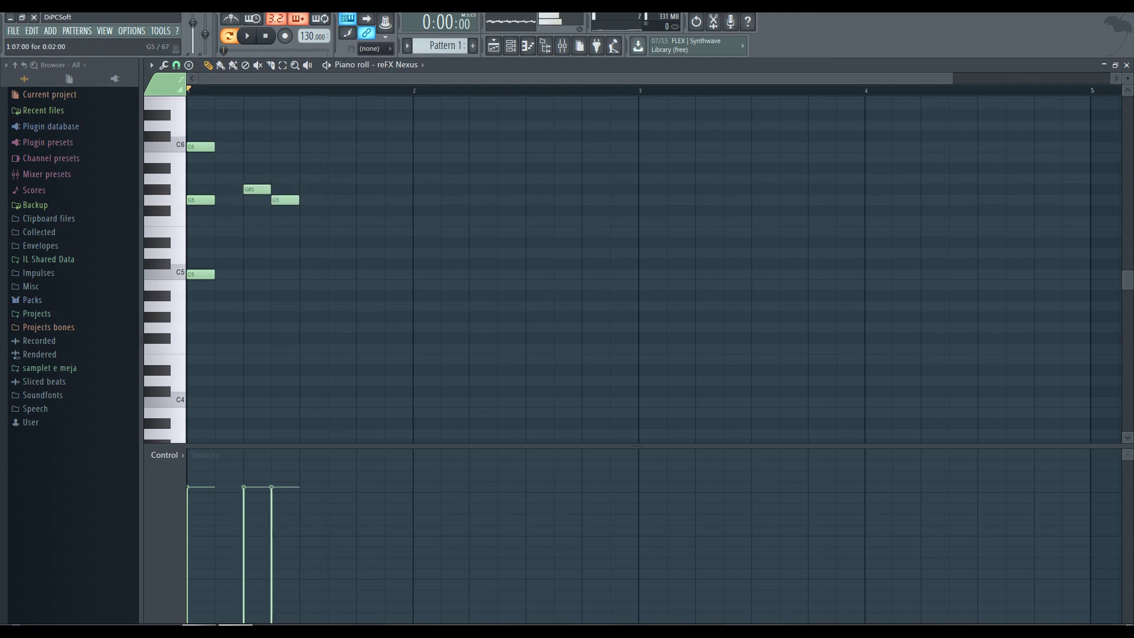
pyautogui.press('space')
pyautogui.press('space')
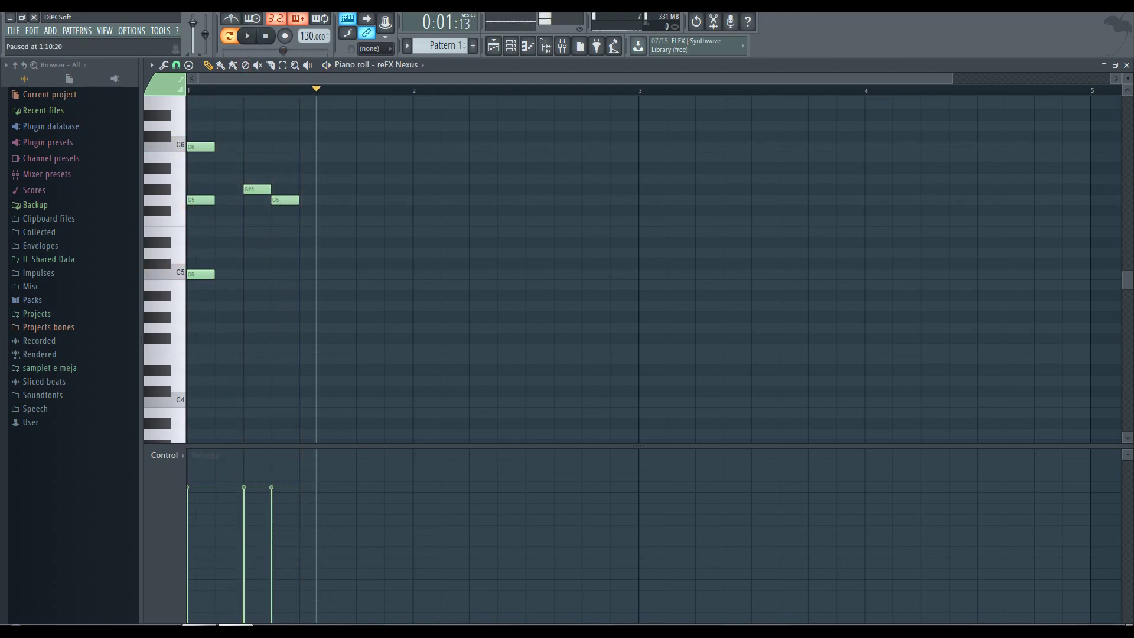
# Try an A#5 note at step 9 of bar 1, and try the G#5 and G5 notes at steps 9 and 11 instead.
pyautogui.press('b')
pyautogui.press('j')
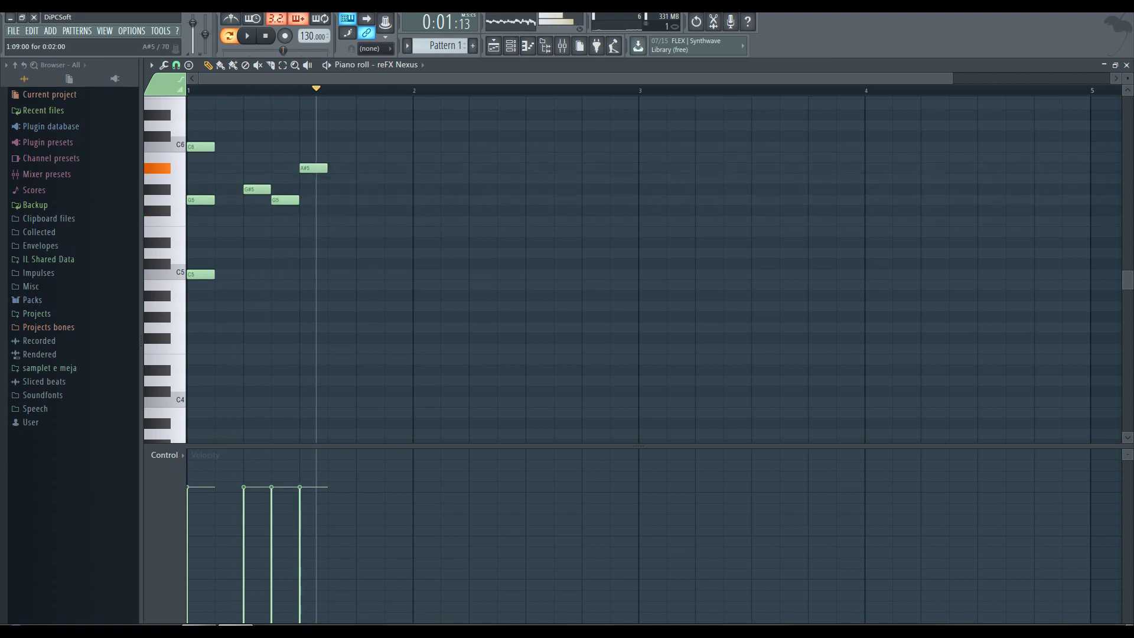
pyautogui.moveTo(237, 180); pyautogui.dragTo(373, 194)
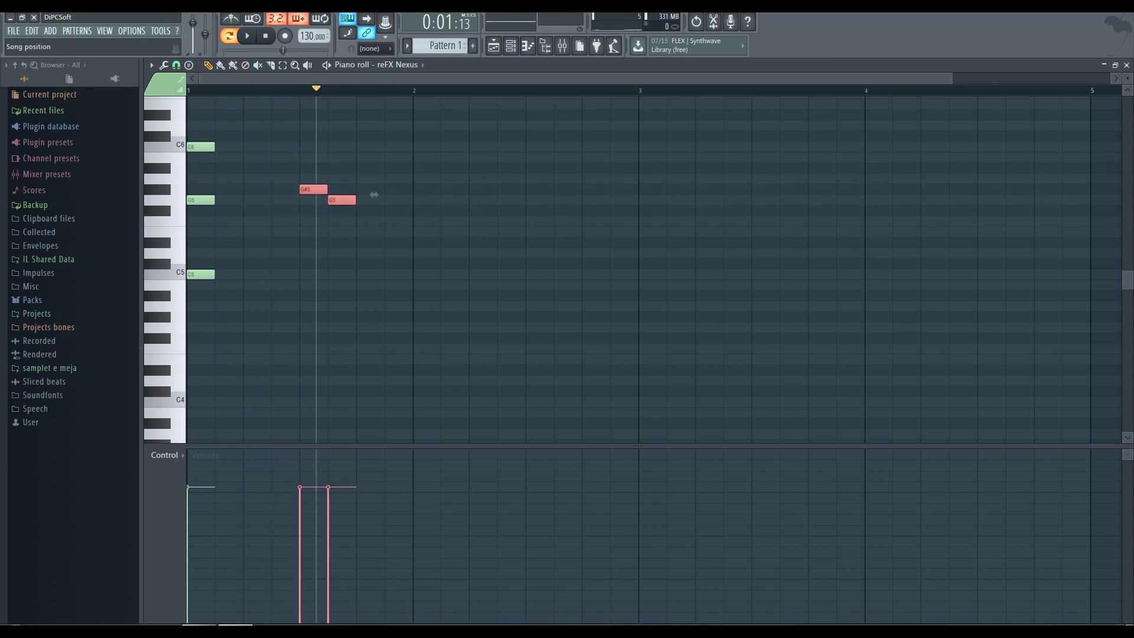
pyautogui.press('space')
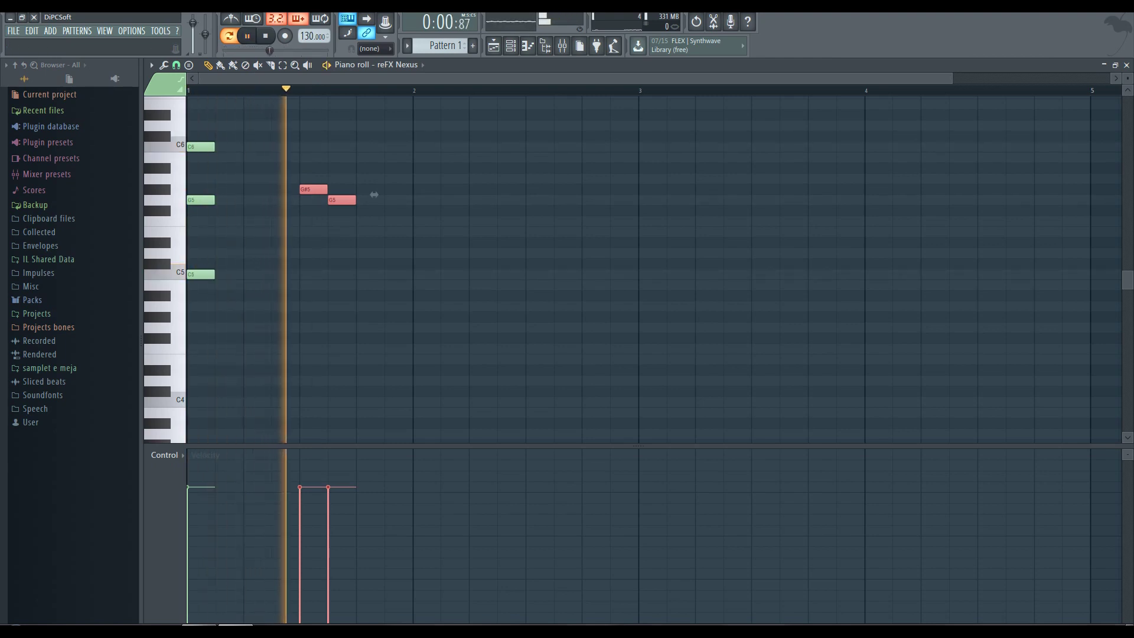
pyautogui.press('space')
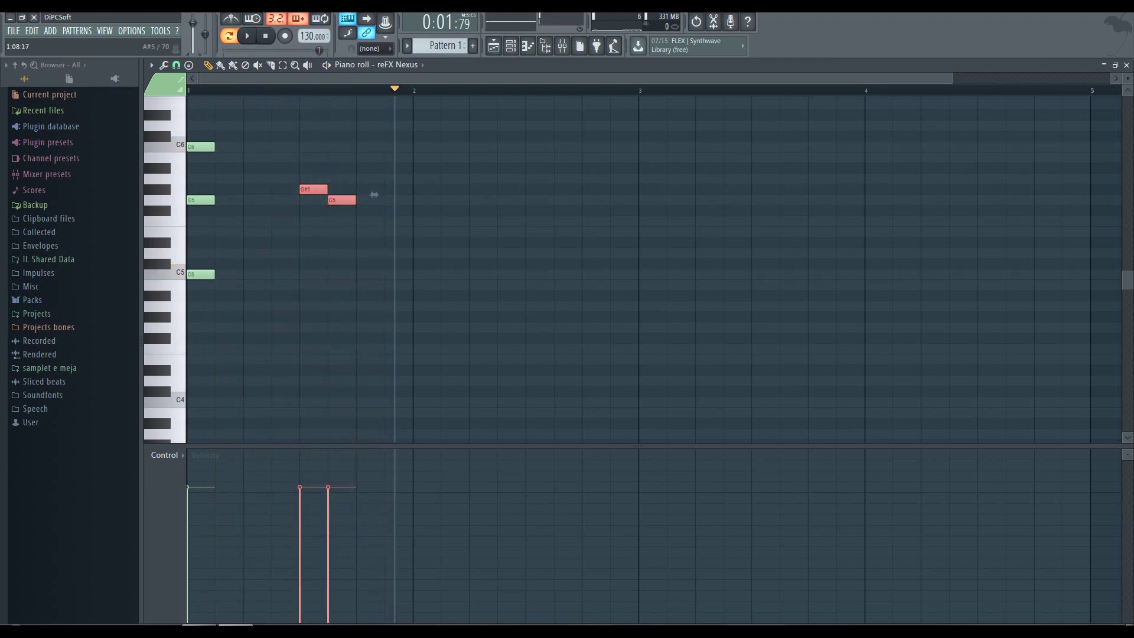
# Move the G#5 and G5 notes to steps 7 and 9 of bar 1, and add a D5 note at step 13.
pyautogui.moveTo(374, 194); pyautogui.dragTo(345, 195)
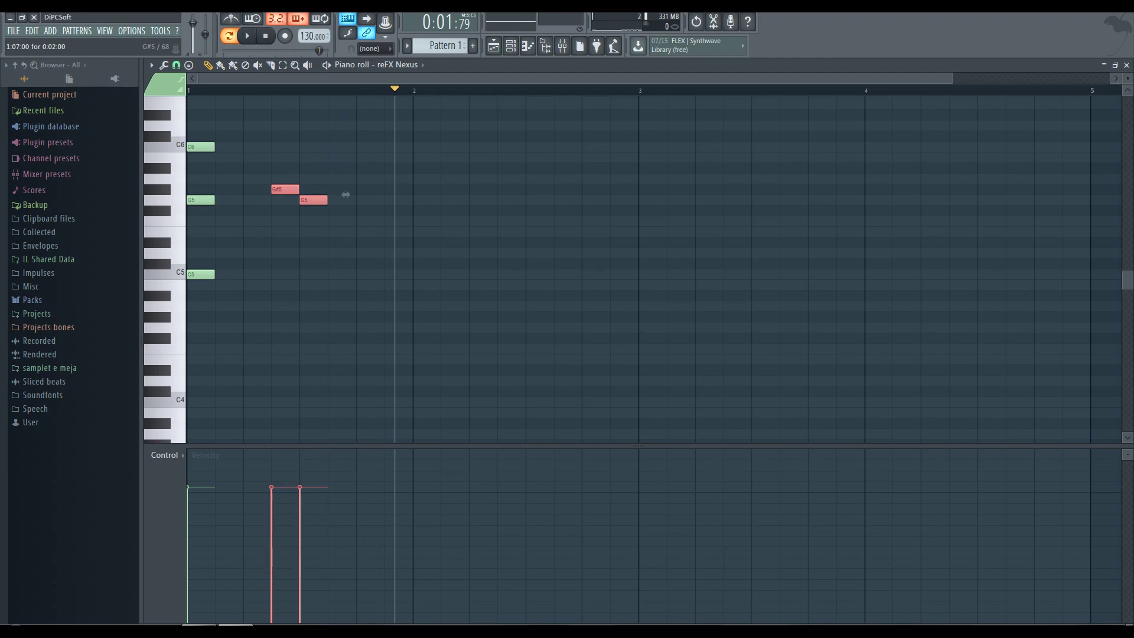
pyautogui.press('space')
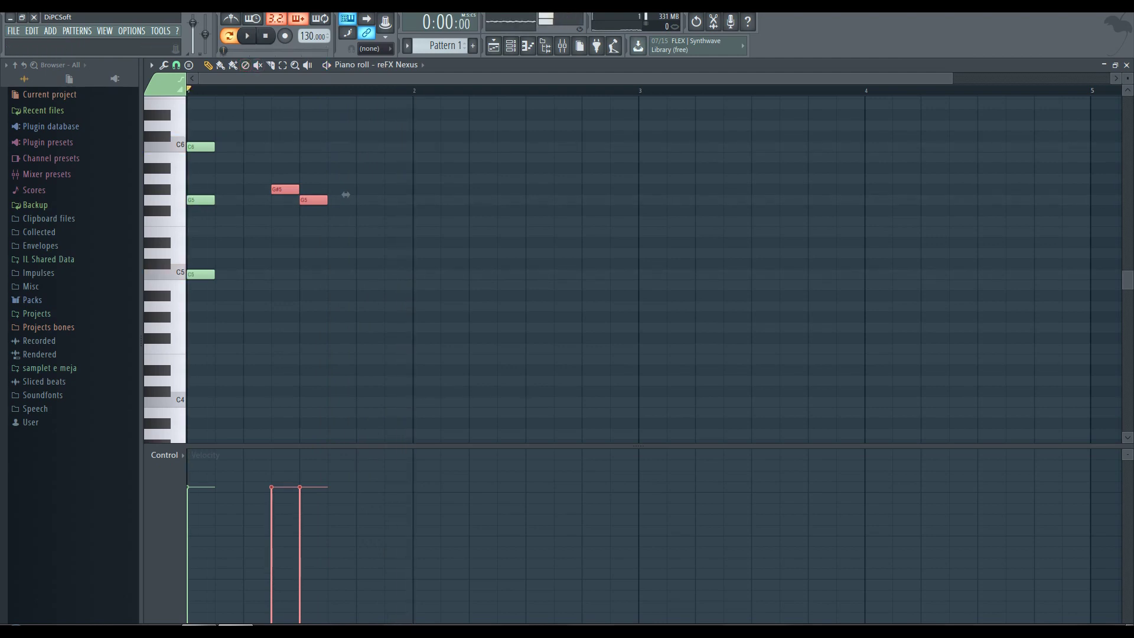
pyautogui.press('space')
pyautogui.click(363, 253)
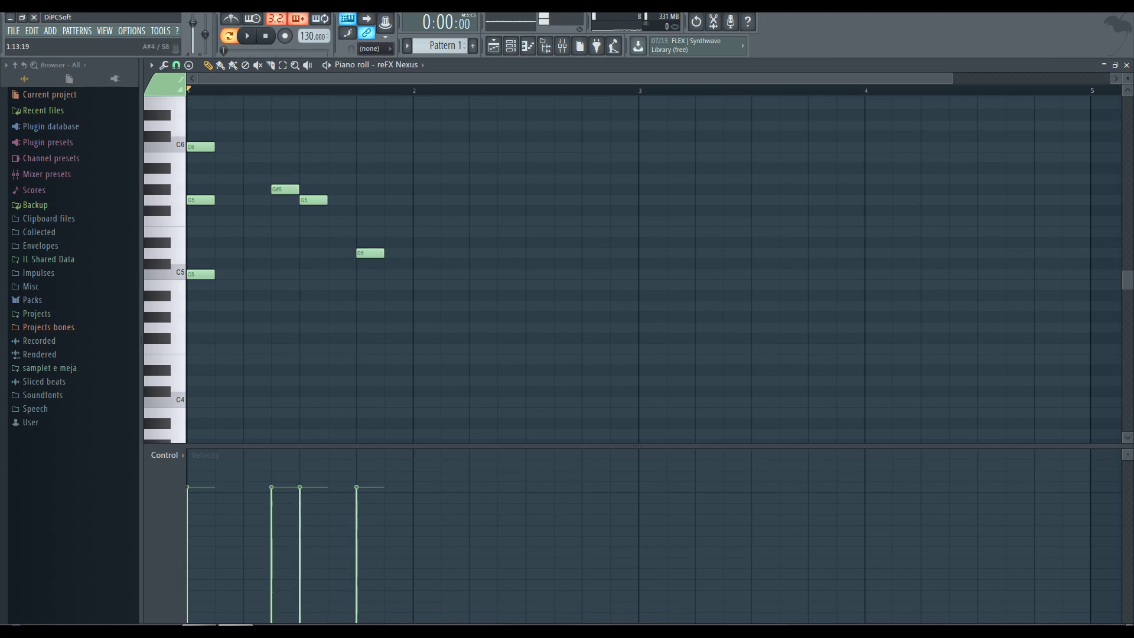
# Add a G4 note under the D5 at step 13 of bar 1 and play the pattern.
pyautogui.click(358, 328)
pyautogui.press('space')
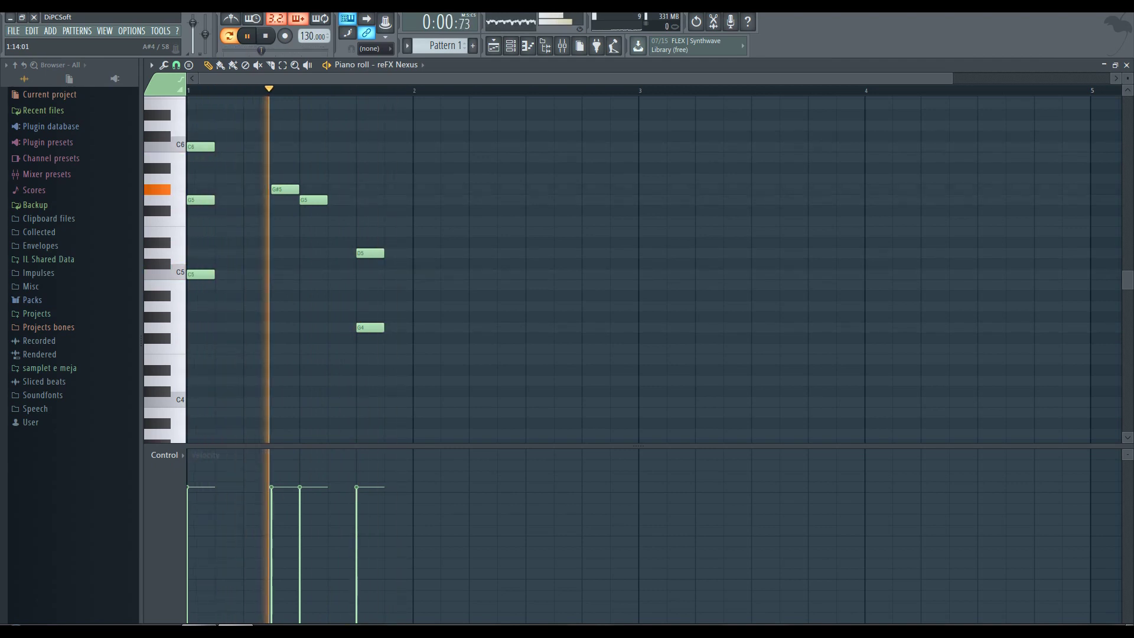
pyautogui.press('space')
# Try C#5, E5 and F5 notes with the G4 at step 13 of bar 1, and restore the D5 and G4 pair.
pyautogui.moveTo(370, 253)
pyautogui.mouseDown()
pyautogui.moveTo(370, 242)
pyautogui.moveTo(369, 263)
pyautogui.mouseUp()
pyautogui.press('space')
pyautogui.press('space')
pyautogui.press('space')
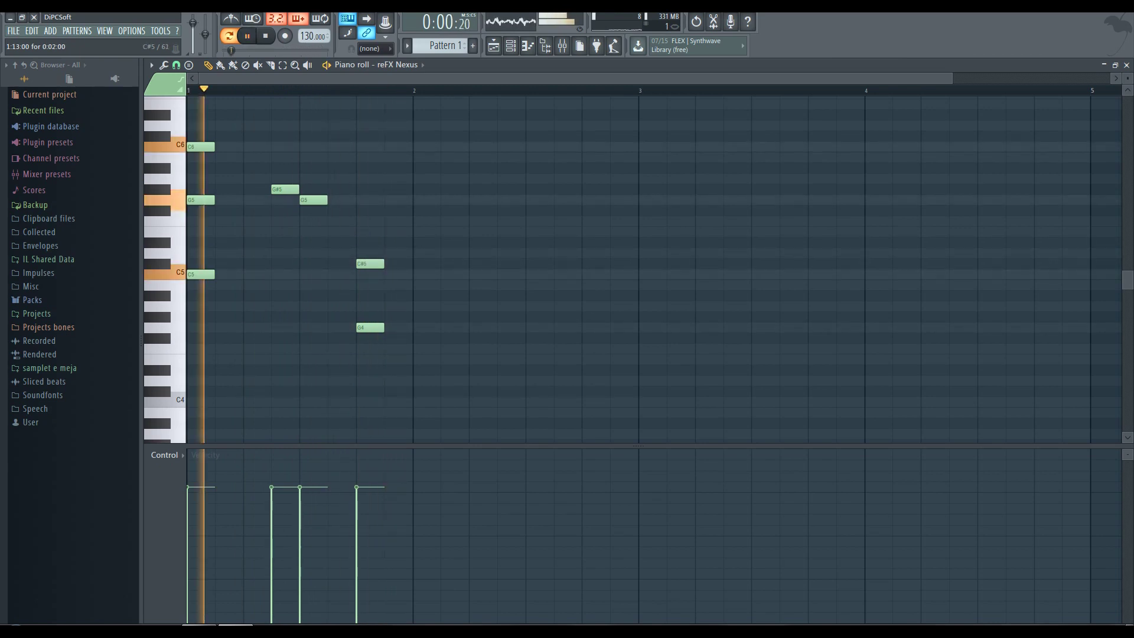
pyautogui.press('space')
pyautogui.press('space')
pyautogui.press('space')
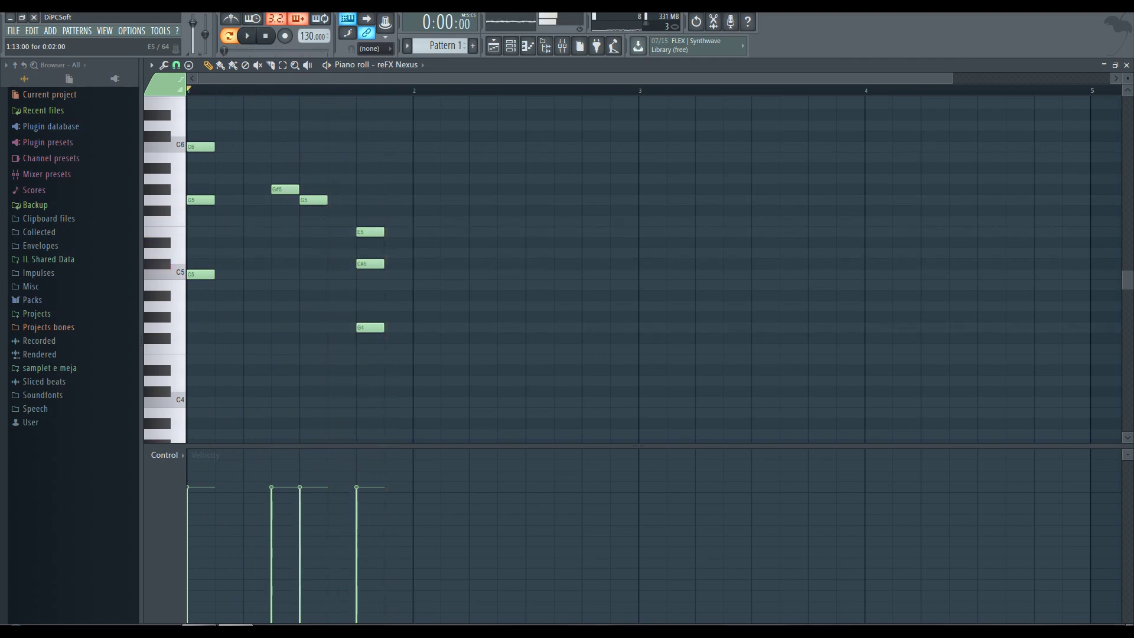
pyautogui.moveTo(370, 231); pyautogui.dragTo(369, 221)
pyautogui.moveTo(369, 263); pyautogui.dragTo(369, 252)
pyautogui.rightClick(370, 221)
pyautogui.press('space')
pyautogui.press('space')
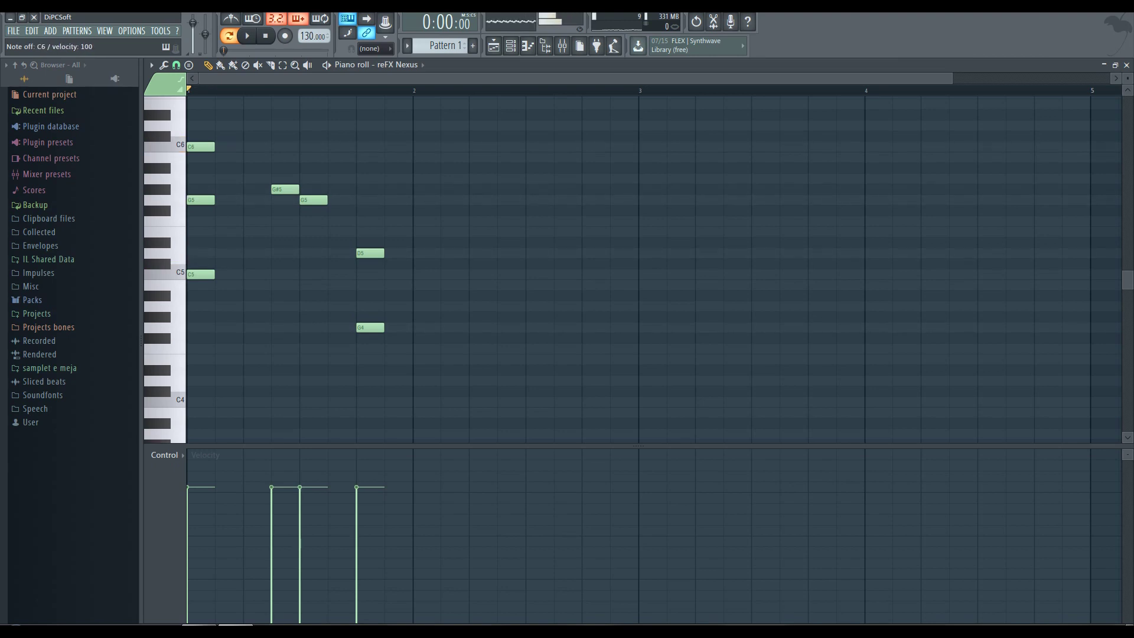
# Add C6 notes at steps 1 and 3 and an A5 note at step 5 of bar 2.
pyautogui.click(425, 146)
pyautogui.click(454, 146)
pyautogui.press('space')
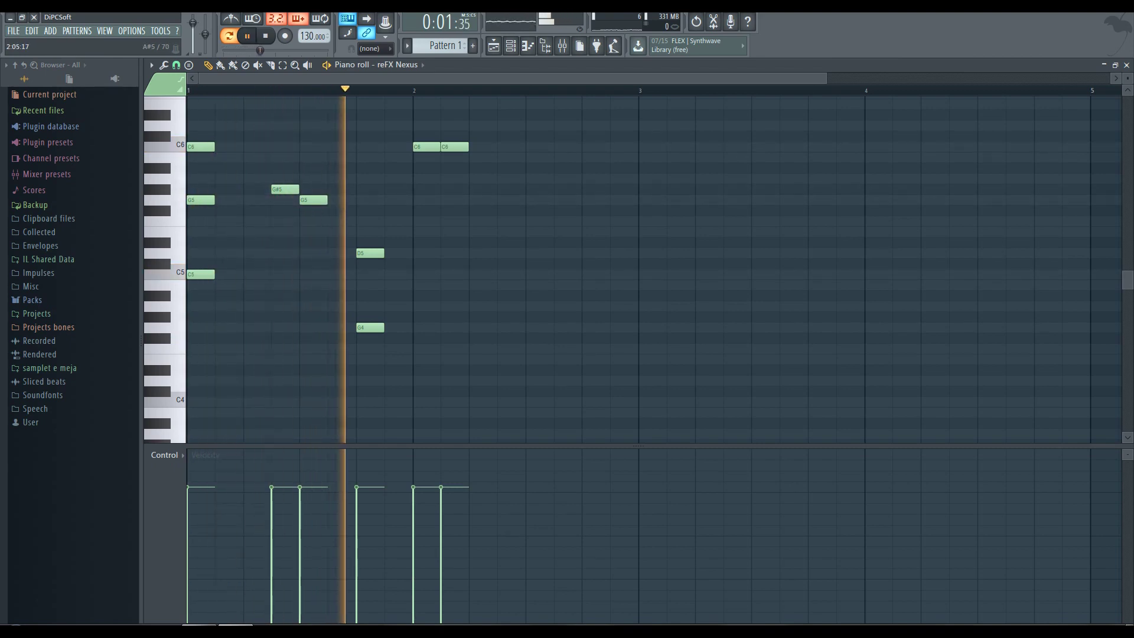
pyautogui.press('space')
pyautogui.click(480, 178)
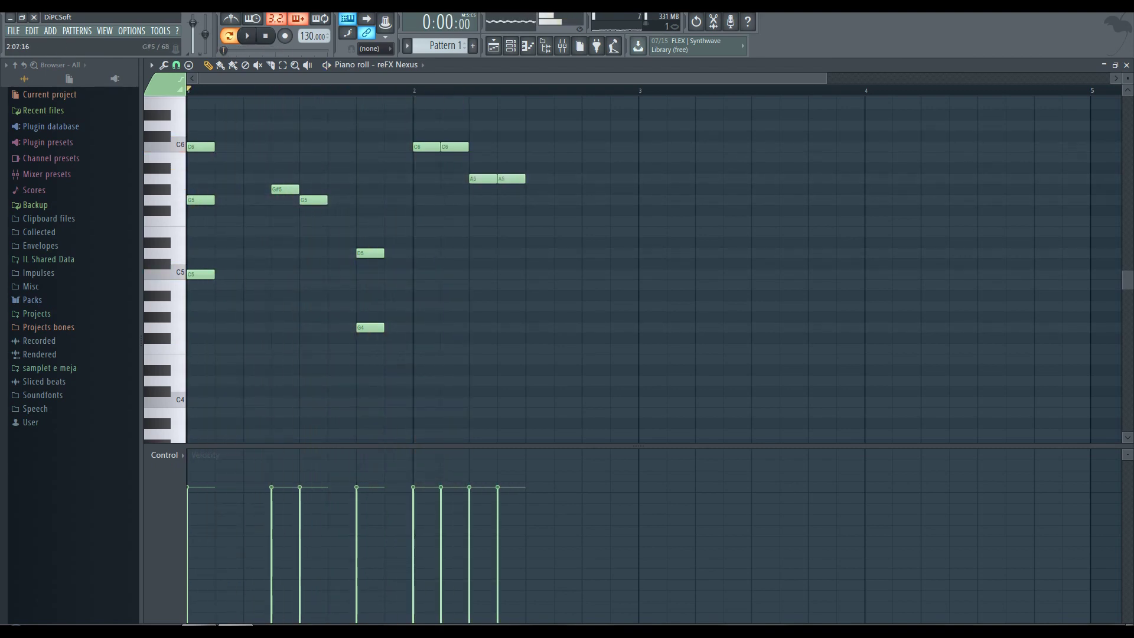
# Try G#5, G5 and A5 notes at steps 7, 9 and 11 of bar 2, play them, and undo these additions.
pyautogui.click(511, 189)
pyautogui.click(539, 200)
pyautogui.click(567, 179)
pyautogui.press('space')
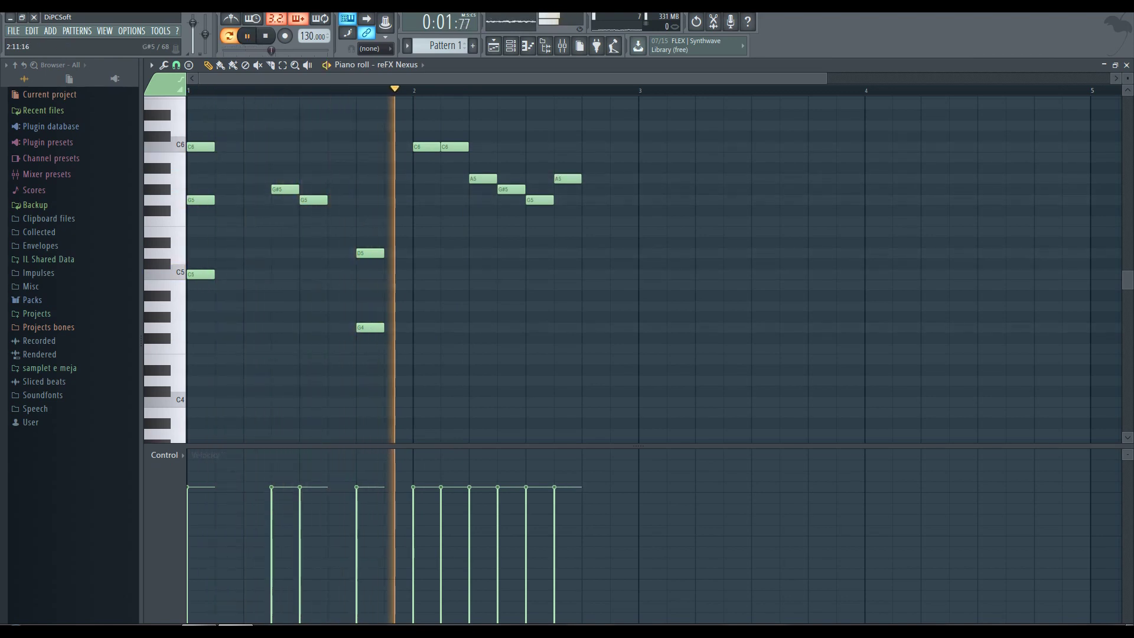
pyautogui.press('space')
pyautogui.hotkey('ctrl', 'z')
pyautogui.hotkey('ctrl', 'z')
pyautogui.hotkey('ctrl', 'z')
pyautogui.press('space')
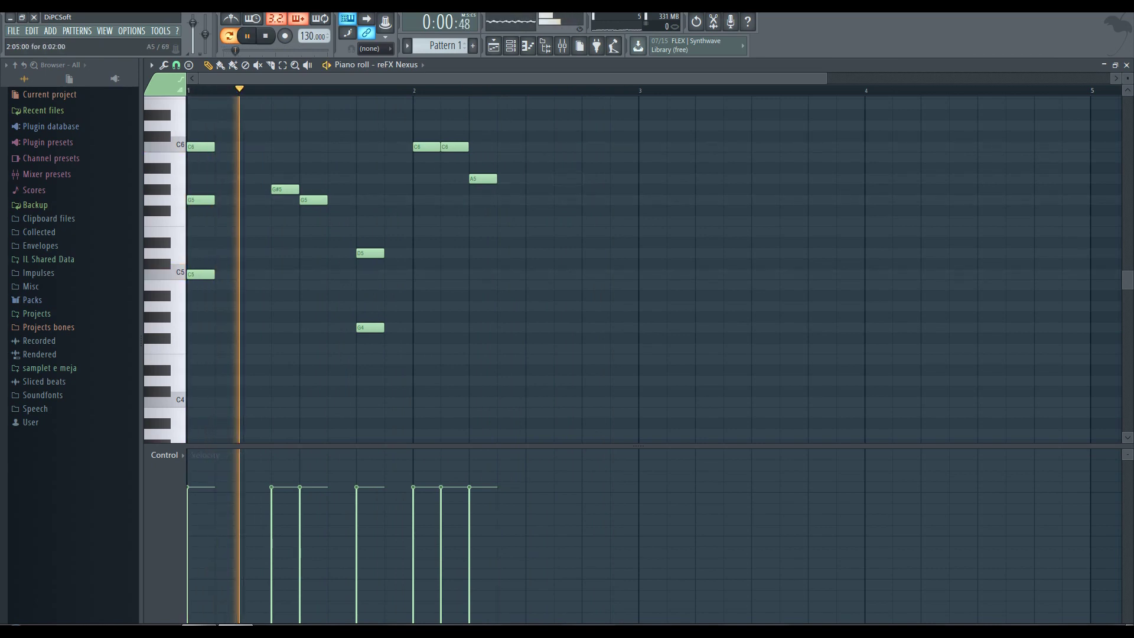
pyautogui.press('space')
# Move the A5 note to G#5 at step 7 of bar 2, add a G5 at step 9, and play the pattern.
pyautogui.moveTo(483, 179); pyautogui.dragTo(505, 189)
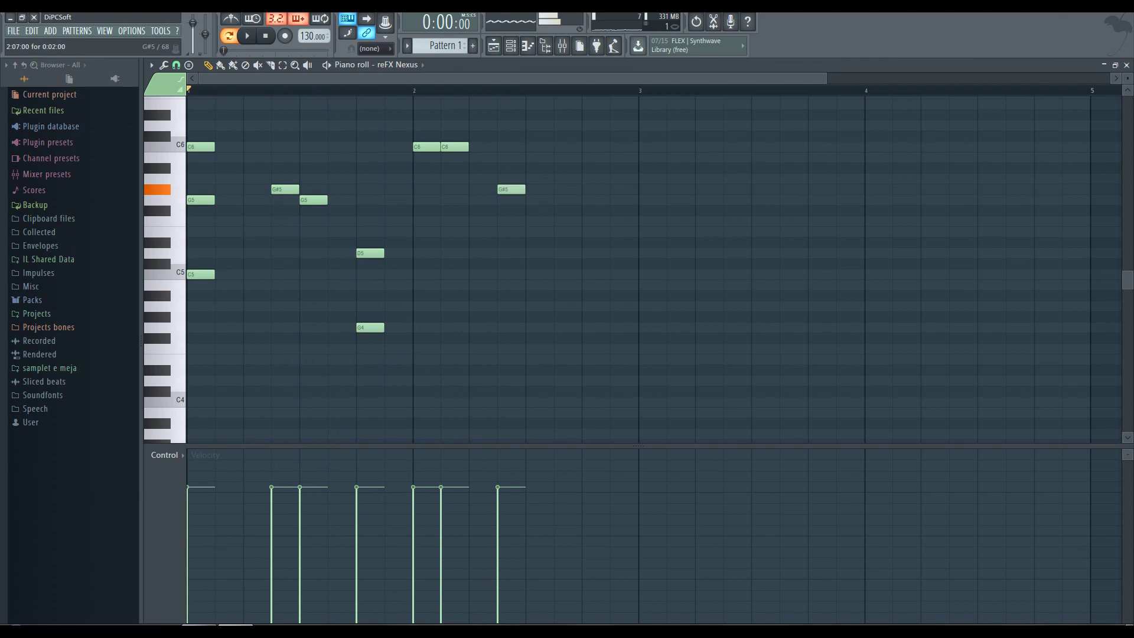
pyautogui.click(532, 199)
pyautogui.press('space')
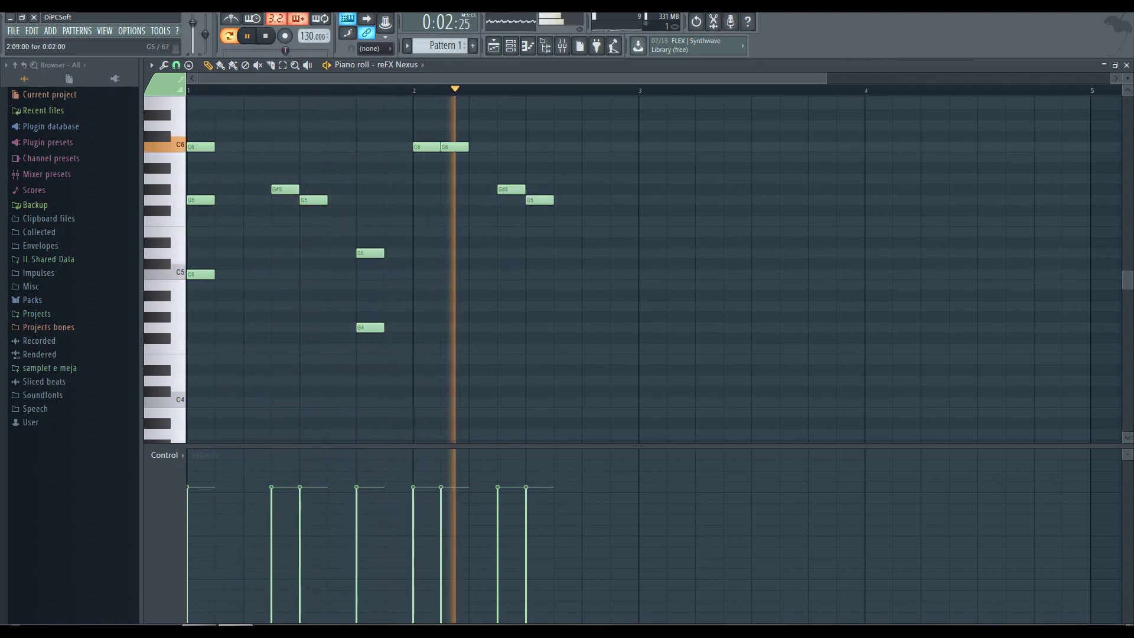
pyautogui.press('space')
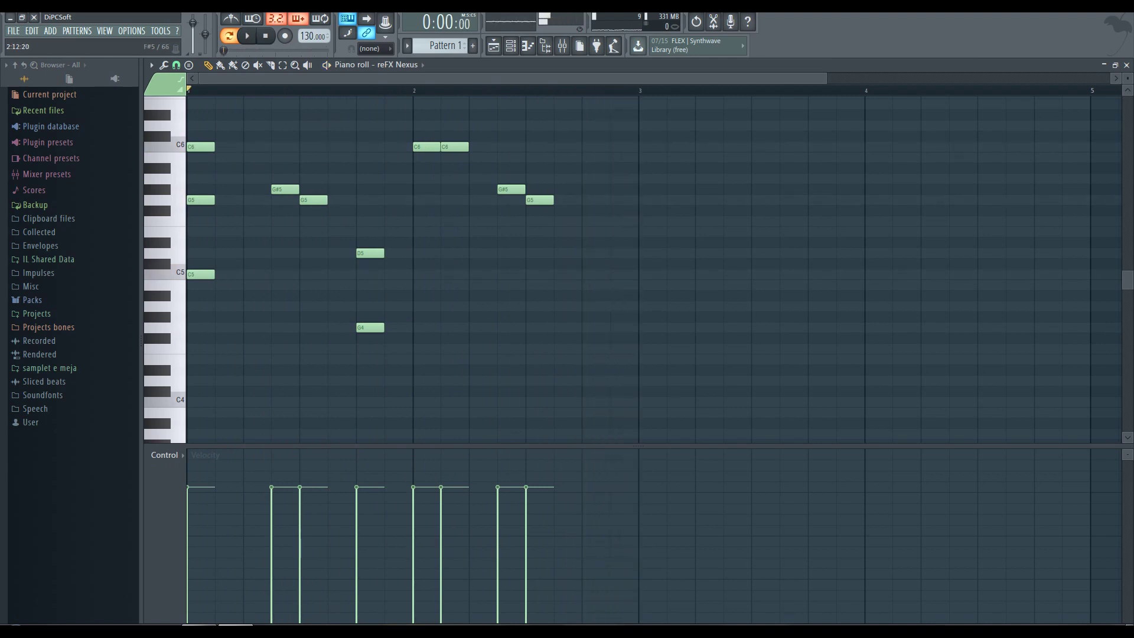
# Add D5 and G4 notes at step 13 of bar 2 and play the pattern.
pyautogui.click(588, 252)
pyautogui.click(587, 327)
pyautogui.press('space')
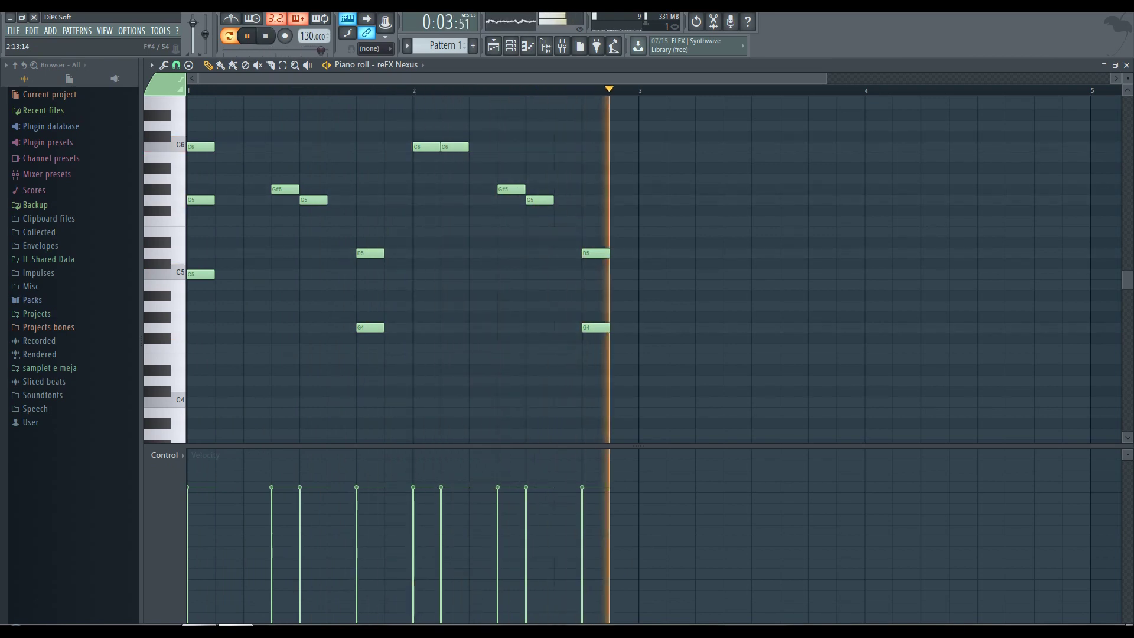
pyautogui.press('space')
# Replace the G4 at step 13 of bar 2 with a higher note, trying B5 and settling on C#6.
pyautogui.rightClick(596, 327)
pyautogui.press('space')
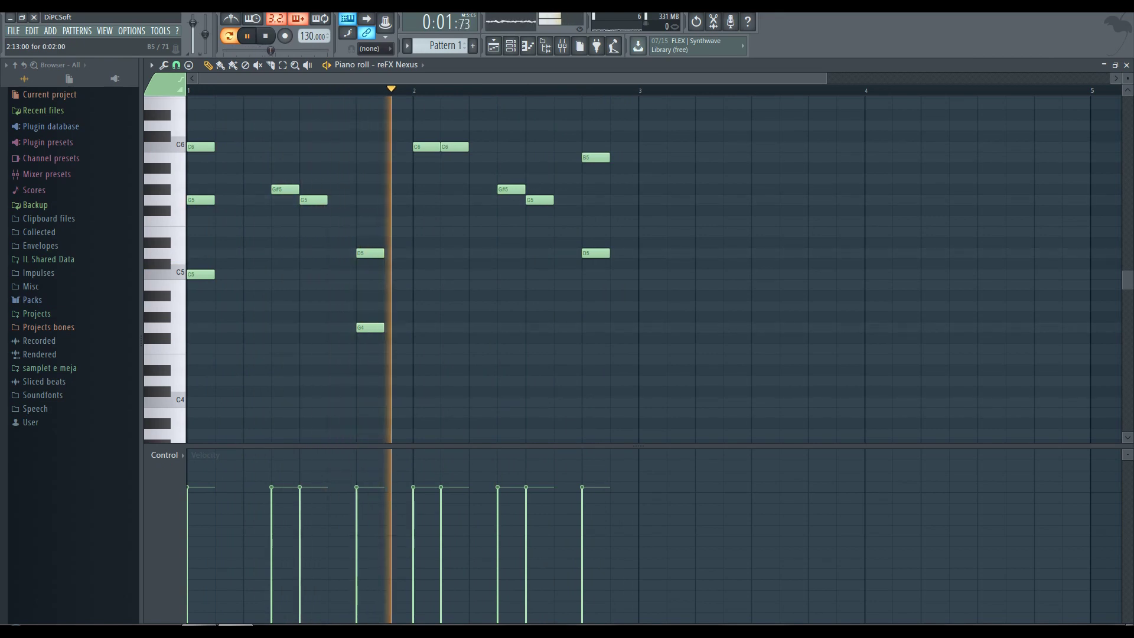
pyautogui.press('space')
pyautogui.moveTo(595, 157)
pyautogui.mouseDown()
pyautogui.moveTo(595, 125)
pyautogui.moveTo(595, 136)
pyautogui.mouseUp()
pyautogui.click(623, 136)
pyautogui.press('space')
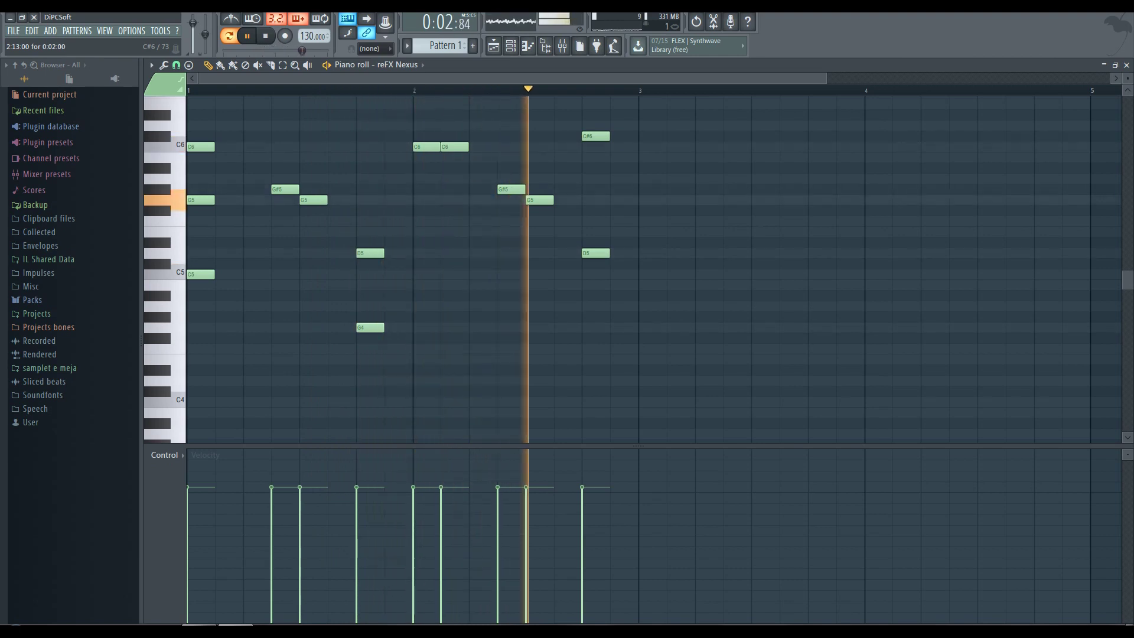
pyautogui.press('space')
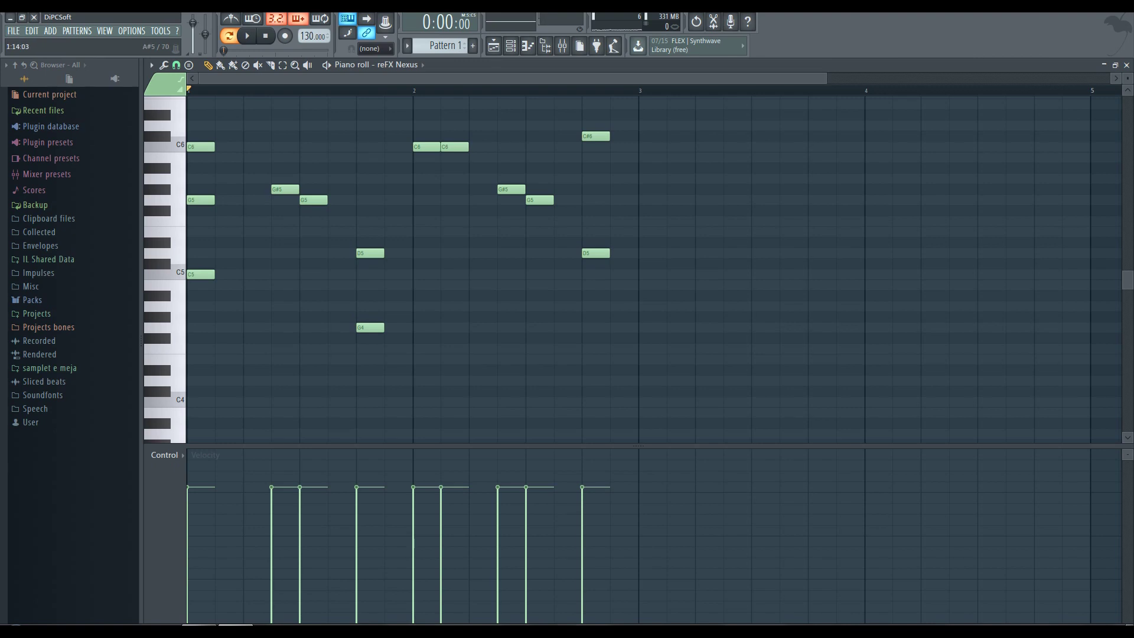
# Copy all the notes of bar 1 into bar 3 and play the pattern.
pyautogui.moveTo(194, 110); pyautogui.dragTo(434, 385)
pyautogui.click(257, 146)
pyautogui.moveTo(188, 121); pyautogui.dragTo(384, 376)
pyautogui.moveTo(402, 237); pyautogui.dragTo(854, 237)
pyautogui.press('space')
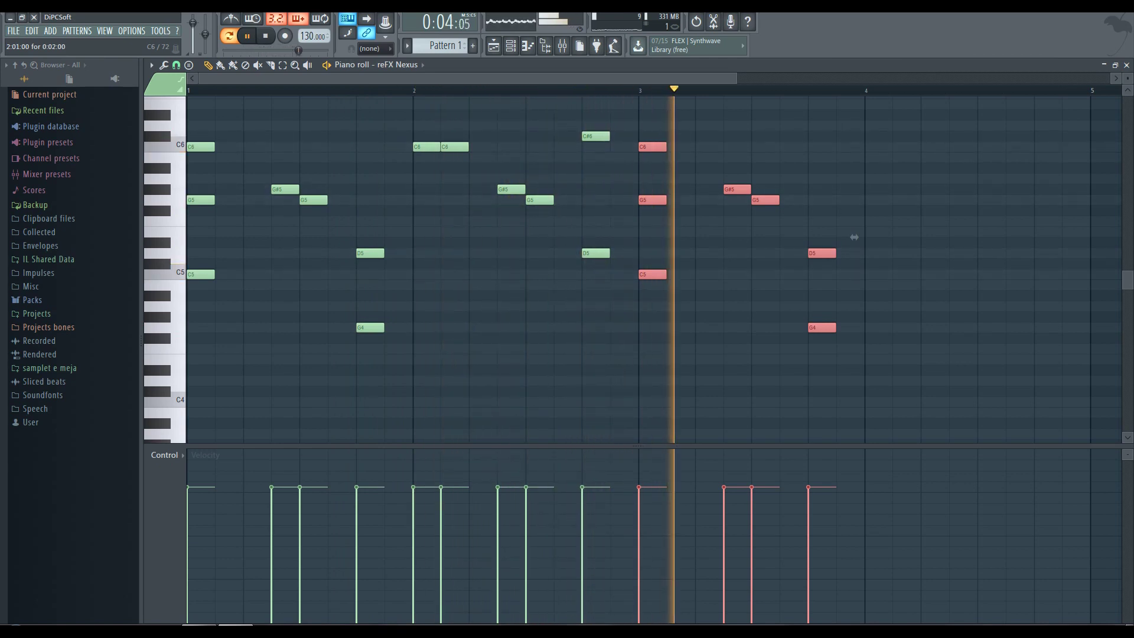
pyautogui.press('space')
# Copy all the notes of bar 2 into bar 4.
pyautogui.click(422, 125)
pyautogui.moveTo(425, 114); pyautogui.dragTo(496, 114)
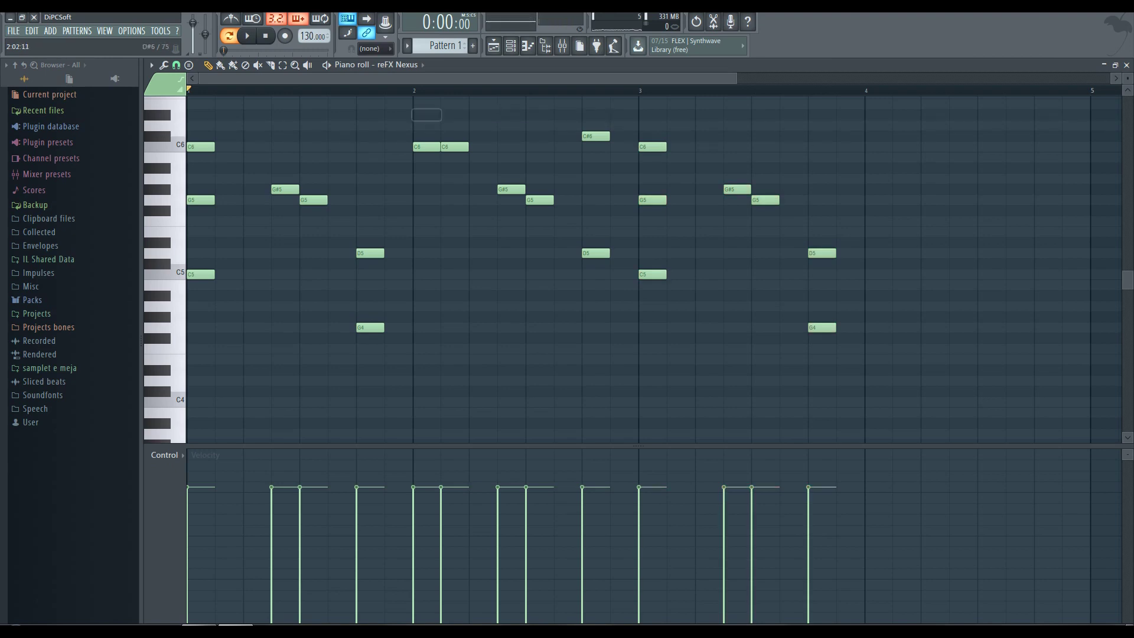
pyautogui.moveTo(416, 110); pyautogui.dragTo(630, 323)
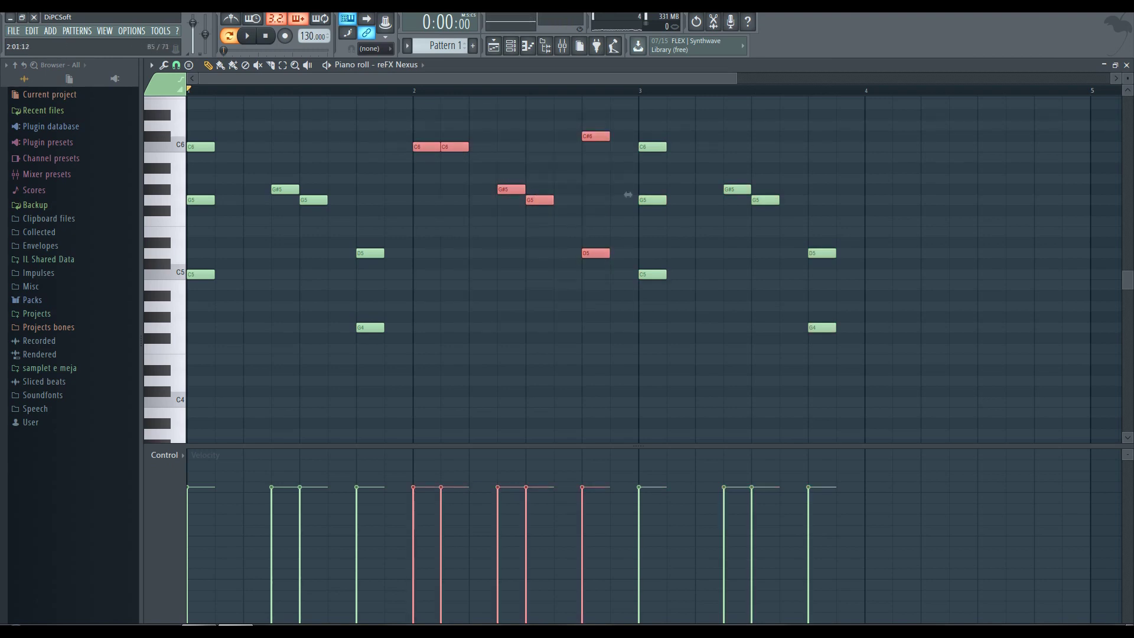
pyautogui.keyDown('shift'); pyautogui.moveTo(627, 194); pyautogui.dragTo(1081, 194); pyautogui.keyUp('shift')
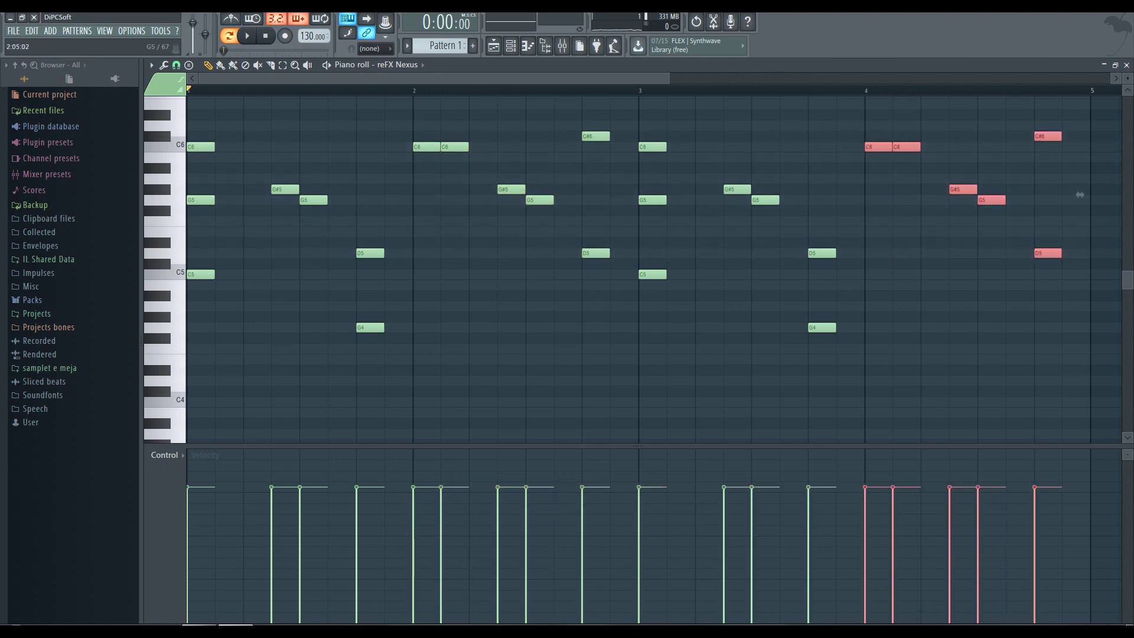
# Try a B5 note at step 11 of bar 4, and add a D6 and D#5 pair at step 15 instead.
pyautogui.keyDown('ctrl'); pyautogui.scroll(-2, 824, 194); pyautogui.keyUp('ctrl')
pyautogui.press('space')
pyautogui.click(777, 157)
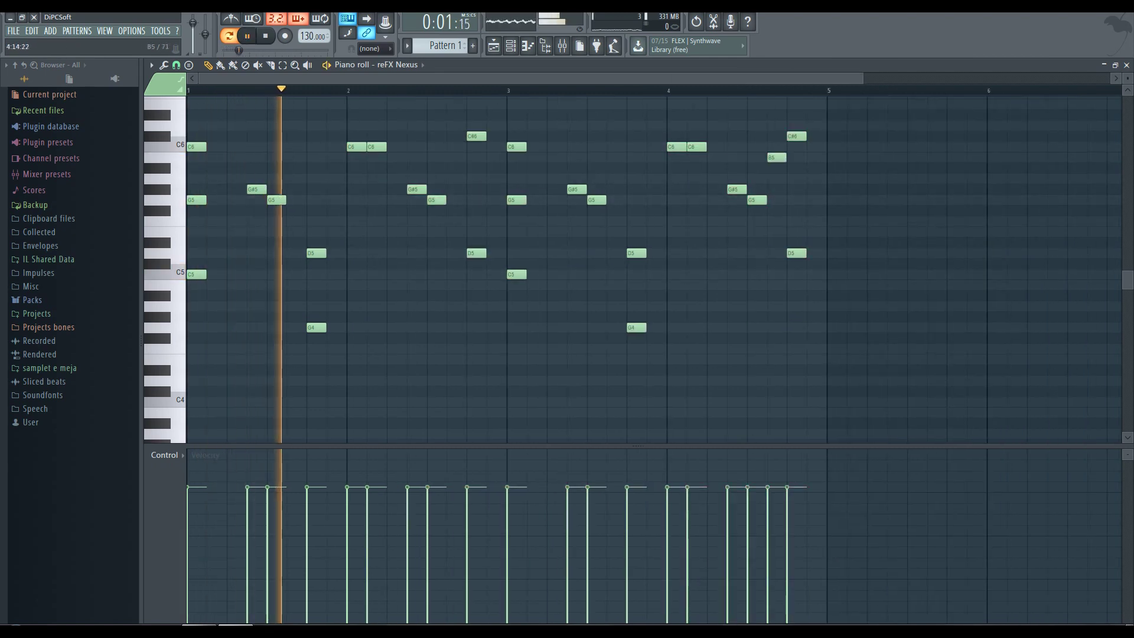
pyautogui.click(810, 146)
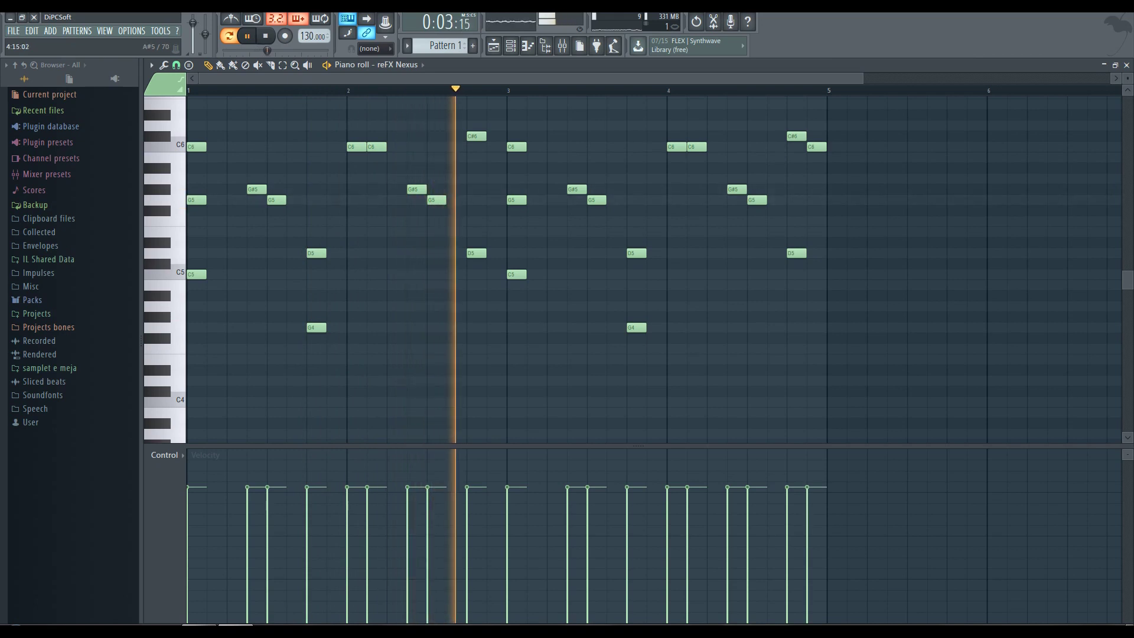
pyautogui.moveTo(817, 146); pyautogui.dragTo(817, 125)
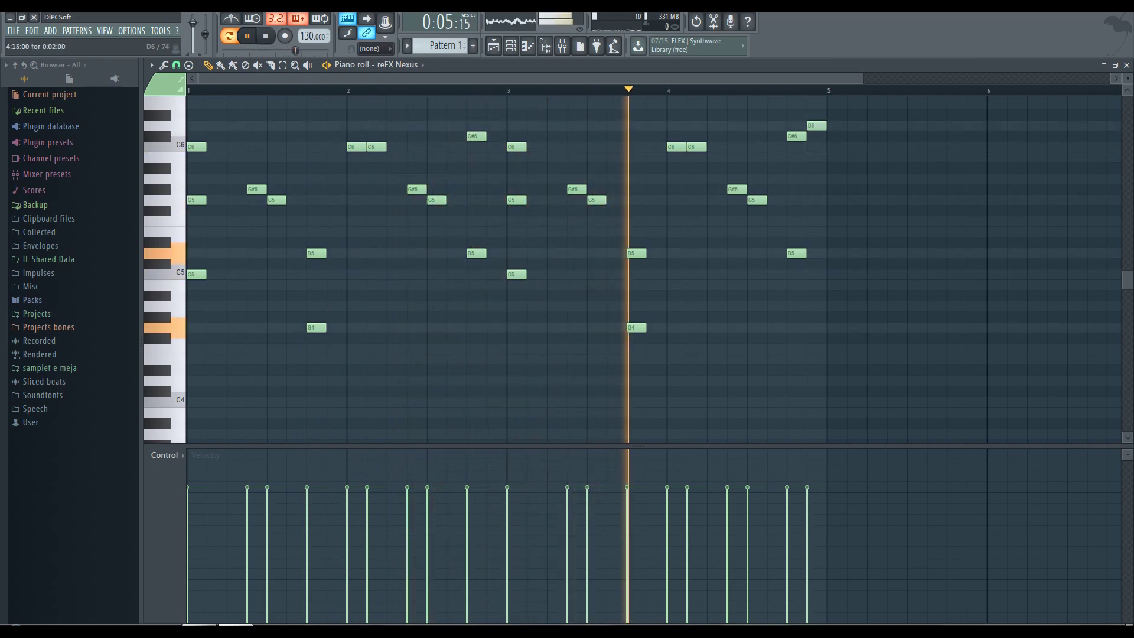
pyautogui.click(817, 242)
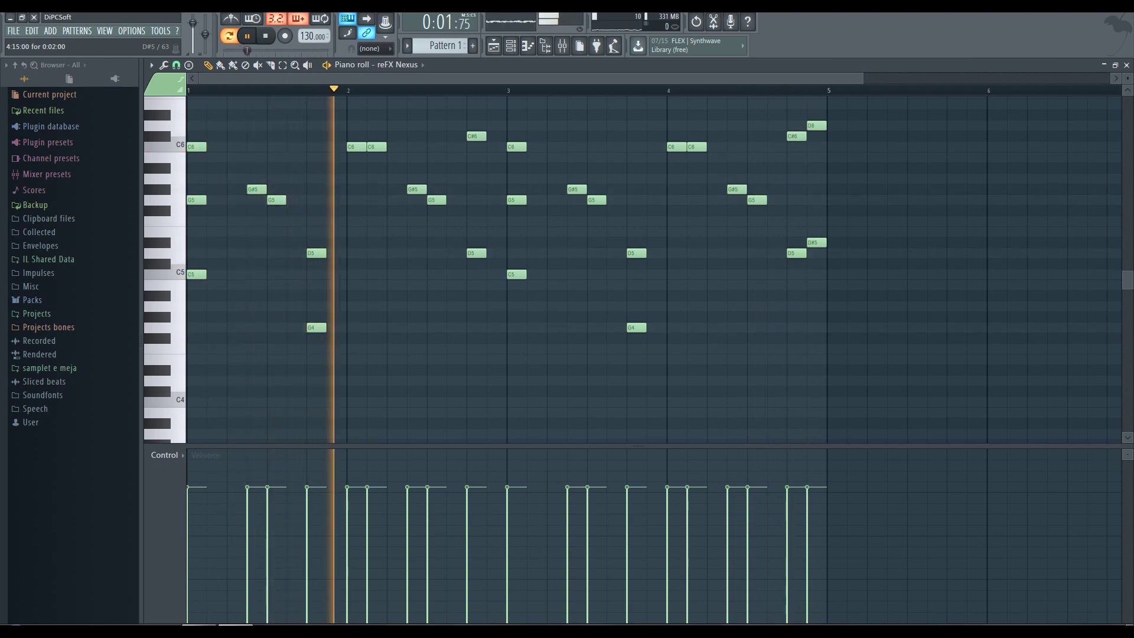
# Change the pair at step 15 of bar 4 to C6 and C#5 and play the pattern.
pyautogui.press('space')
pyautogui.moveTo(817, 242); pyautogui.dragTo(816, 264)
pyautogui.click(816, 146)
pyautogui.press('space')
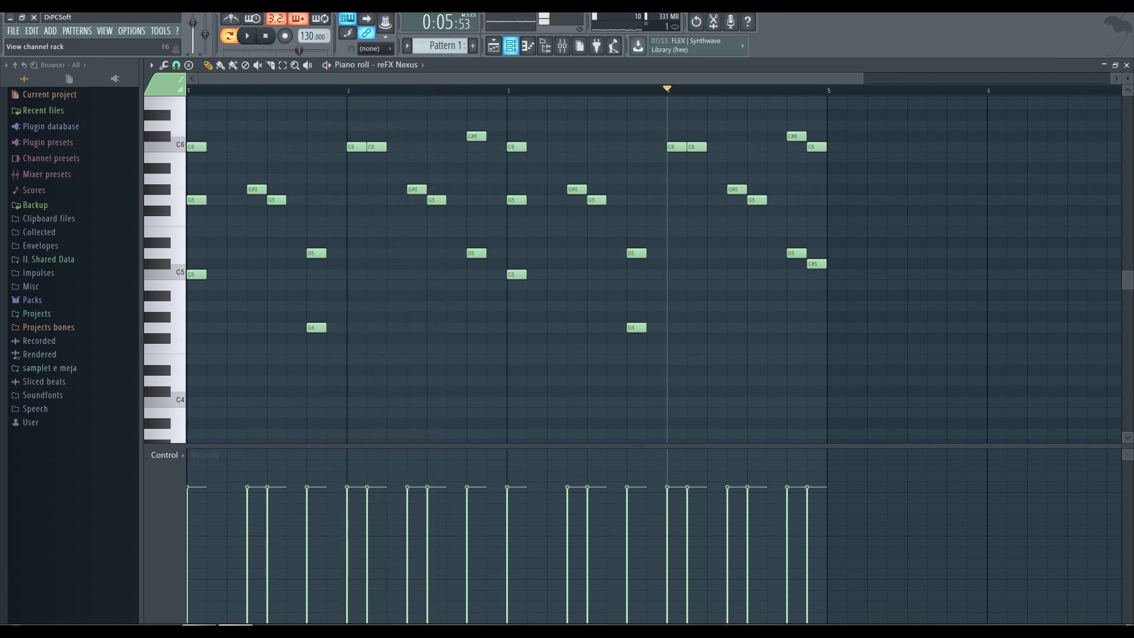
pyautogui.click(510, 45)
pyautogui.click(510, 45)
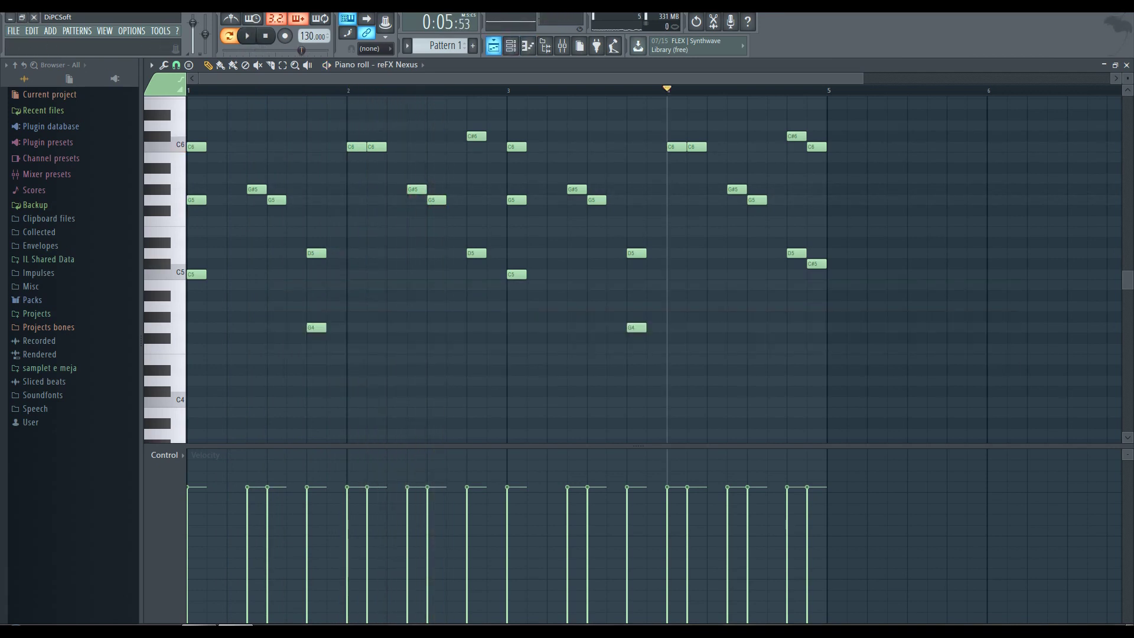
pyautogui.press('space')
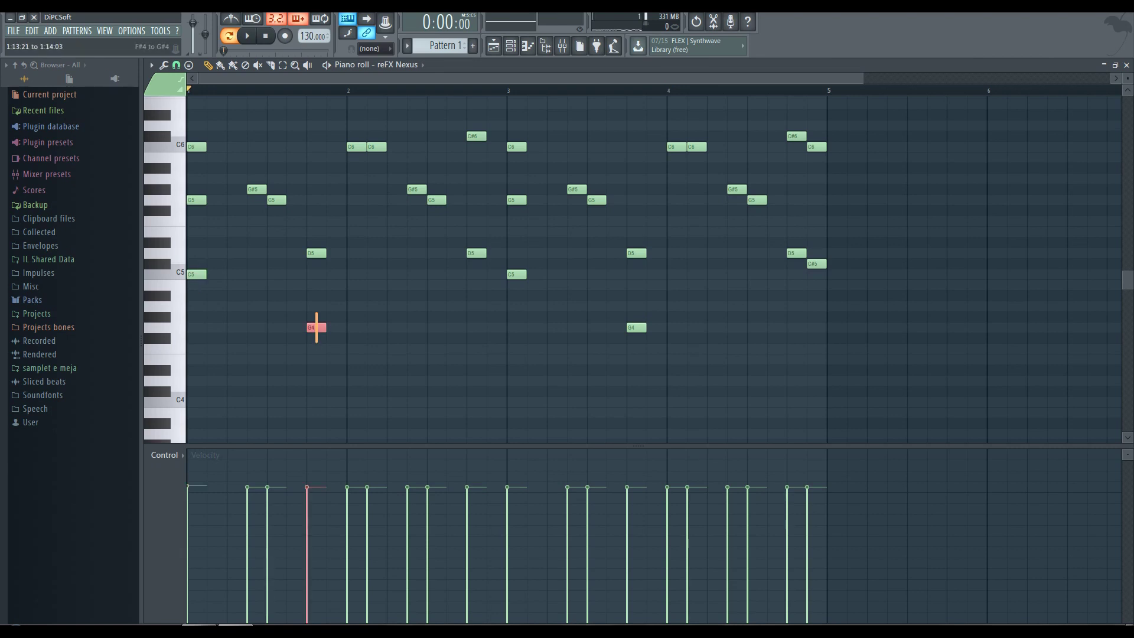
# Select the low C5 and G4 notes in bars 1 and 3, lower their velocities to about 68%, and play the pattern.
pyautogui.moveTo(193, 259); pyautogui.dragTo(249, 300)
pyautogui.moveTo(196, 270); pyautogui.dragTo(853, 373)
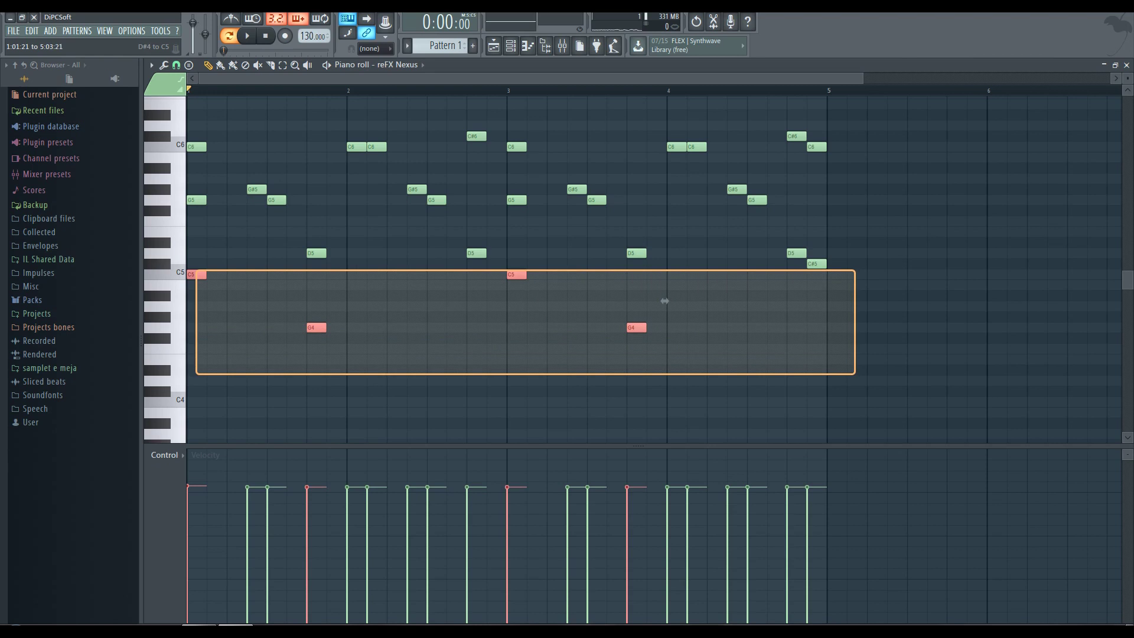
pyautogui.moveTo(664, 301); pyautogui.dragTo(664, 301)
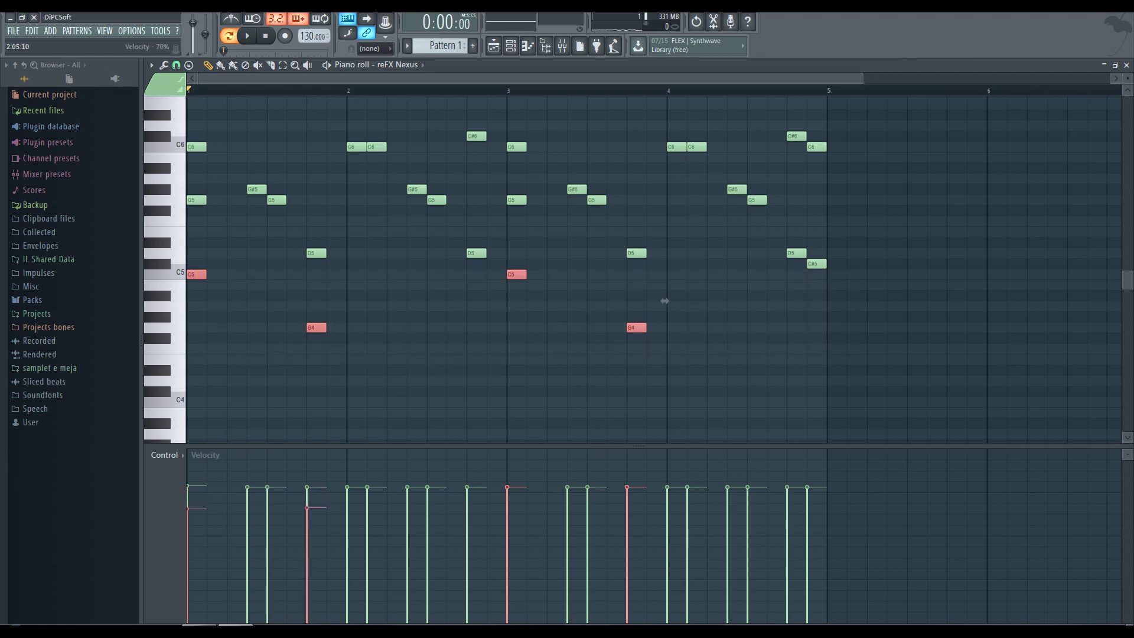
pyautogui.press('space')
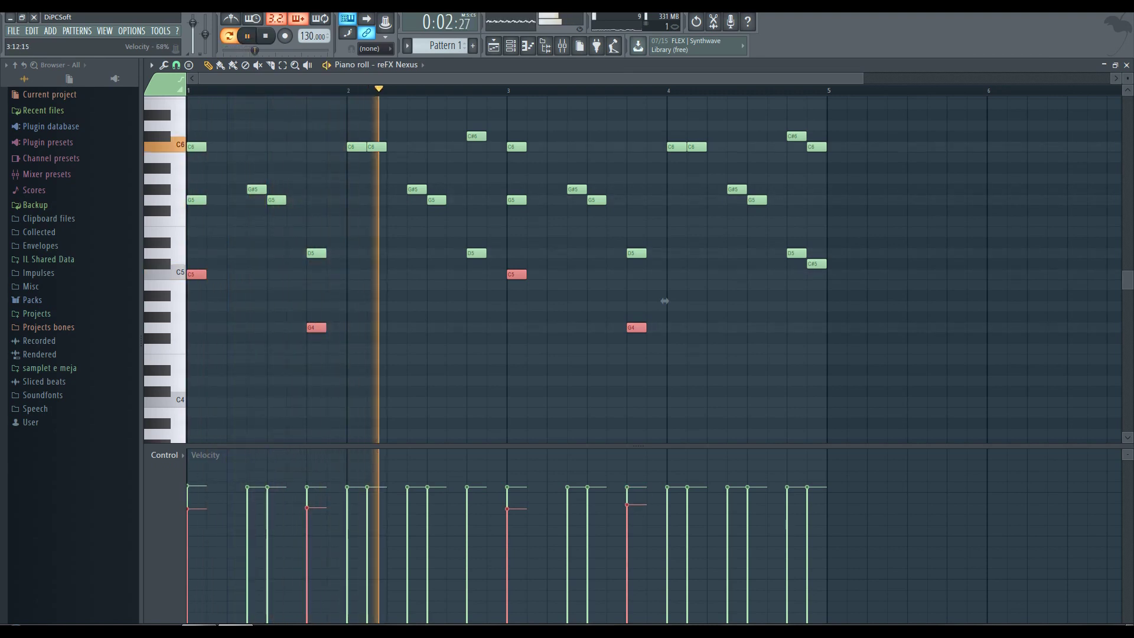
pyautogui.press('space')
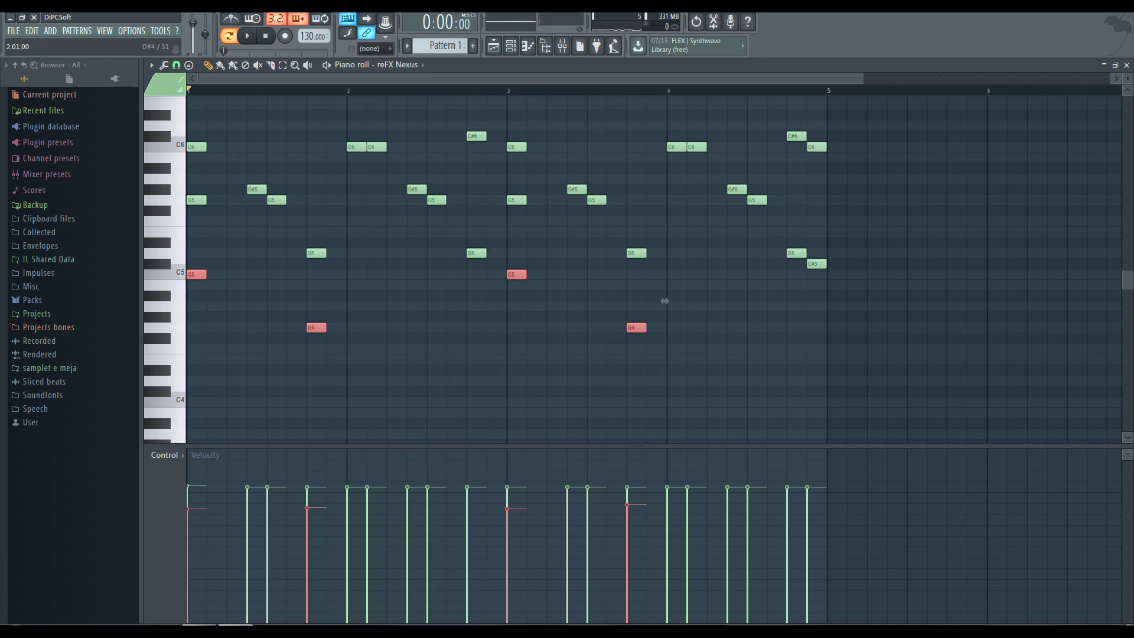
# Raise the velocities of the C6 notes at steps 1 and 3 of bars 2 and 4, and lower the final pair's velocity.
pyautogui.hotkey('ctrl', 'd')
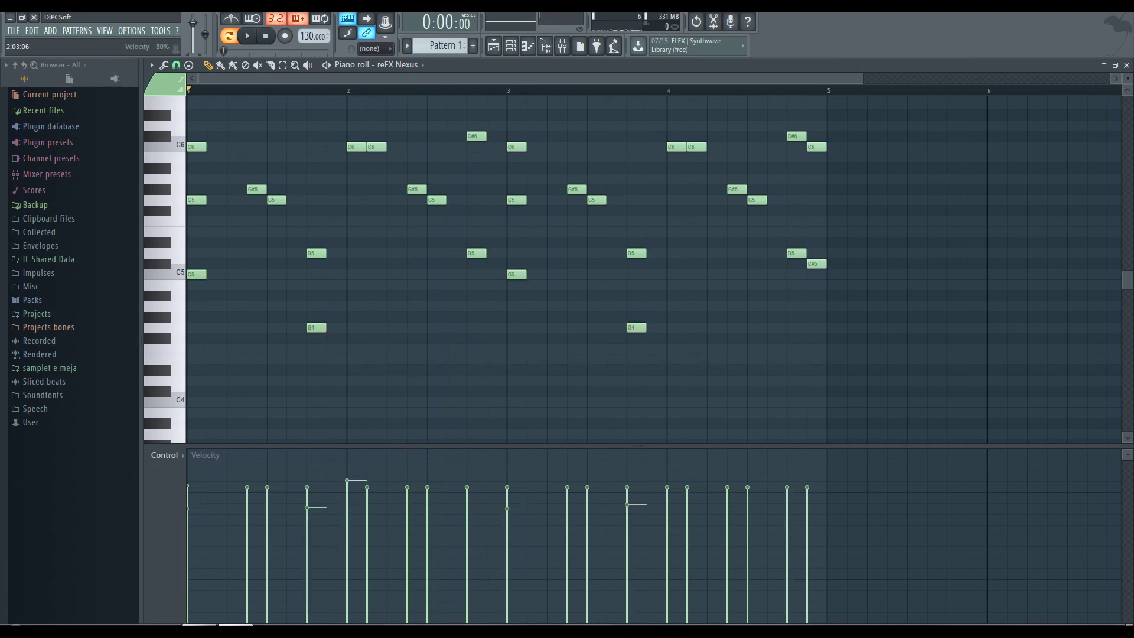
pyautogui.press('space')
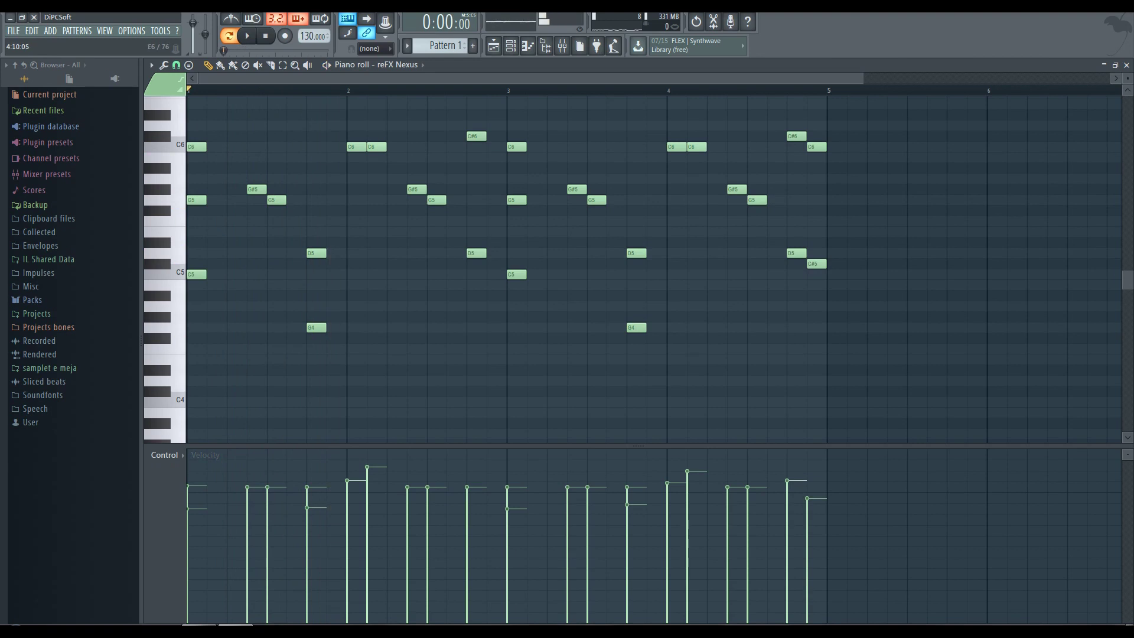
pyautogui.press('space')
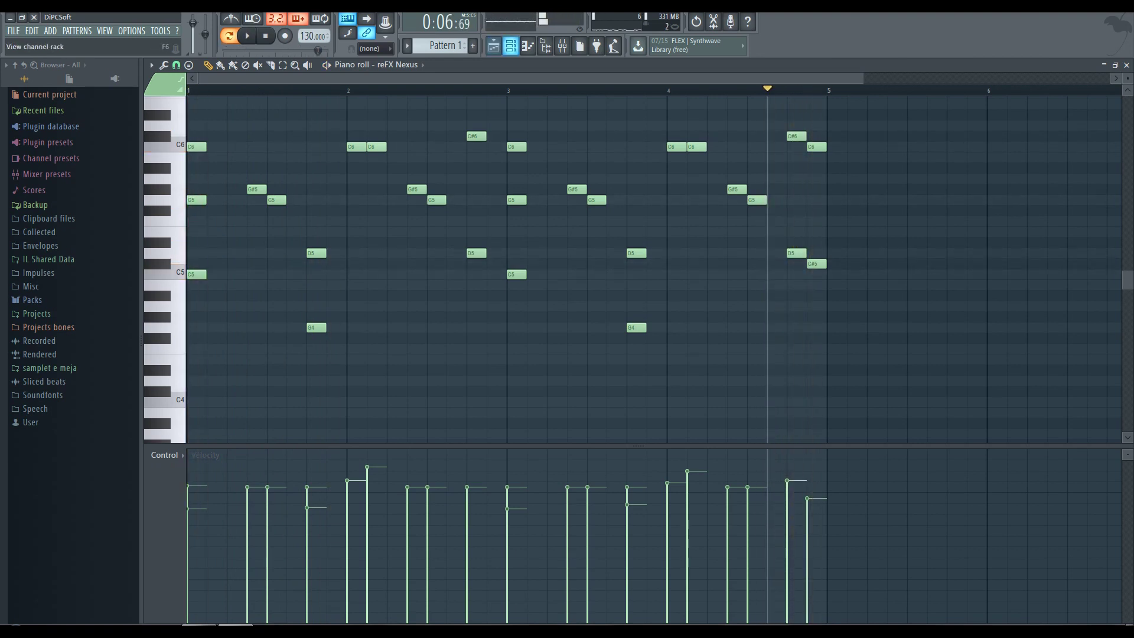
# Open the playlist and place Pattern 1 at bar 1 of Track 1.
pyautogui.press('F6')
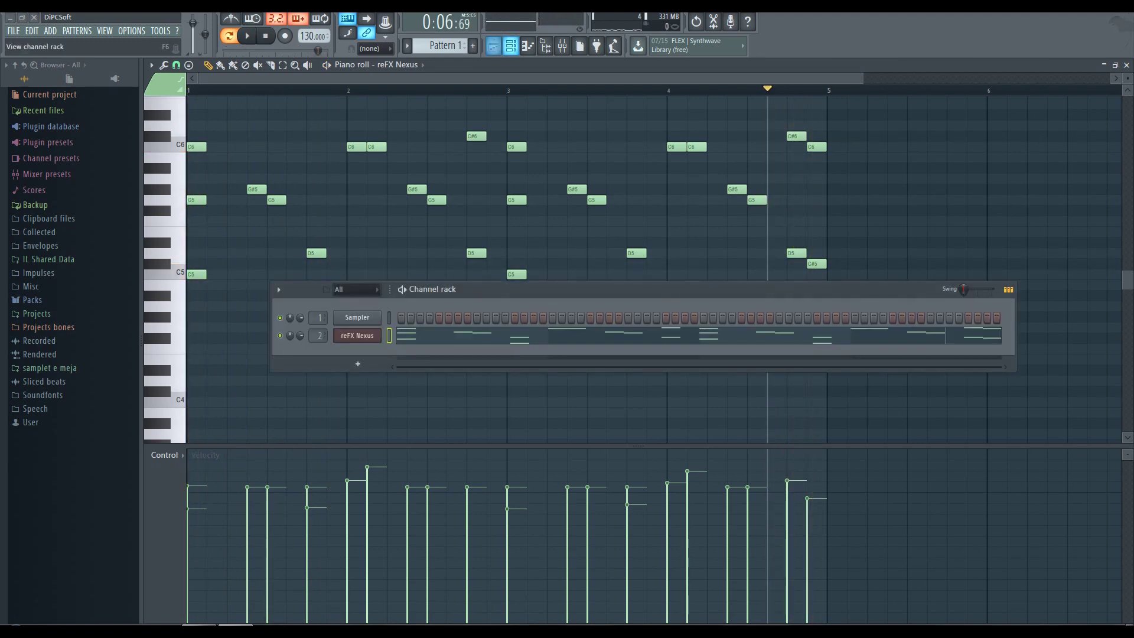
pyautogui.press('F6')
pyautogui.press('F5')
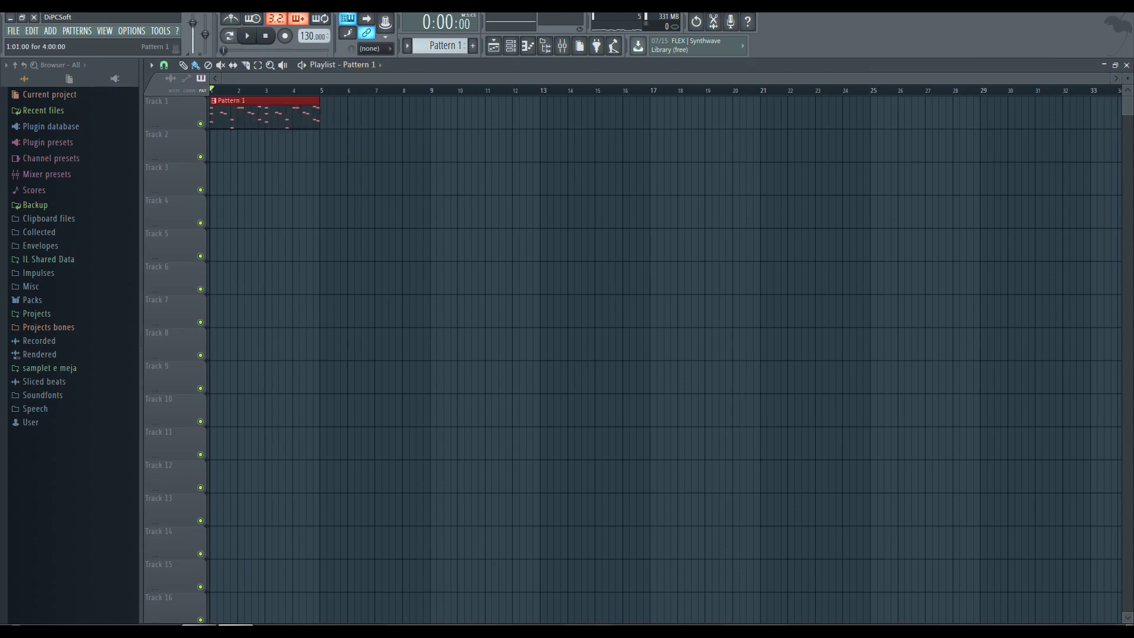
# Rename the Pattern 1 clip as melody with a green colour and play the playlist.
pyautogui.click(214, 101)
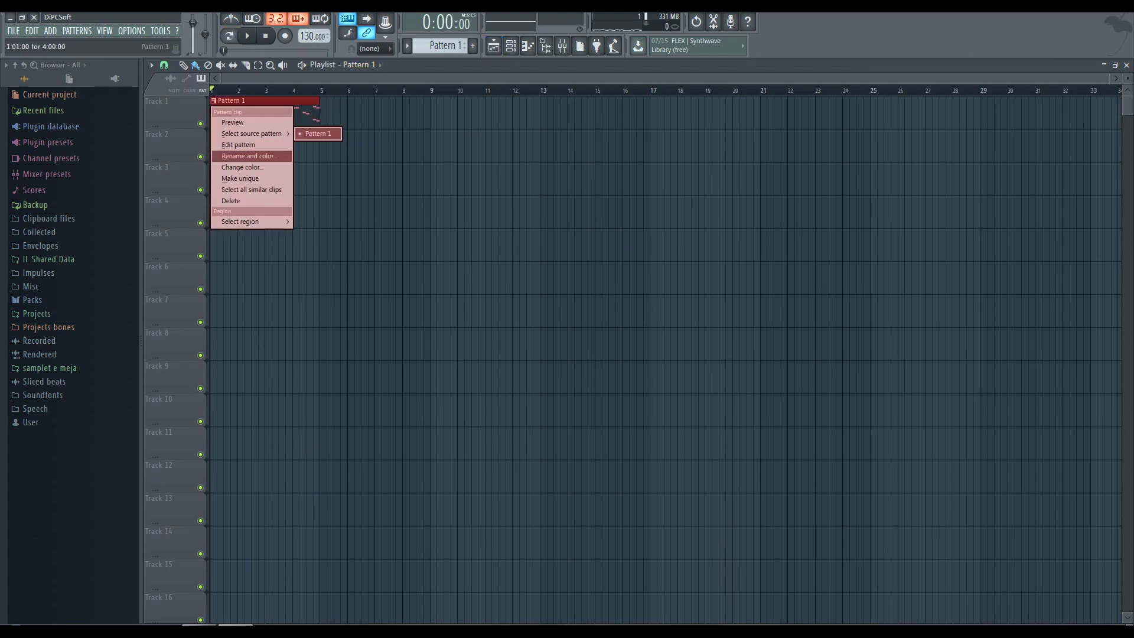
pyautogui.click(248, 156)
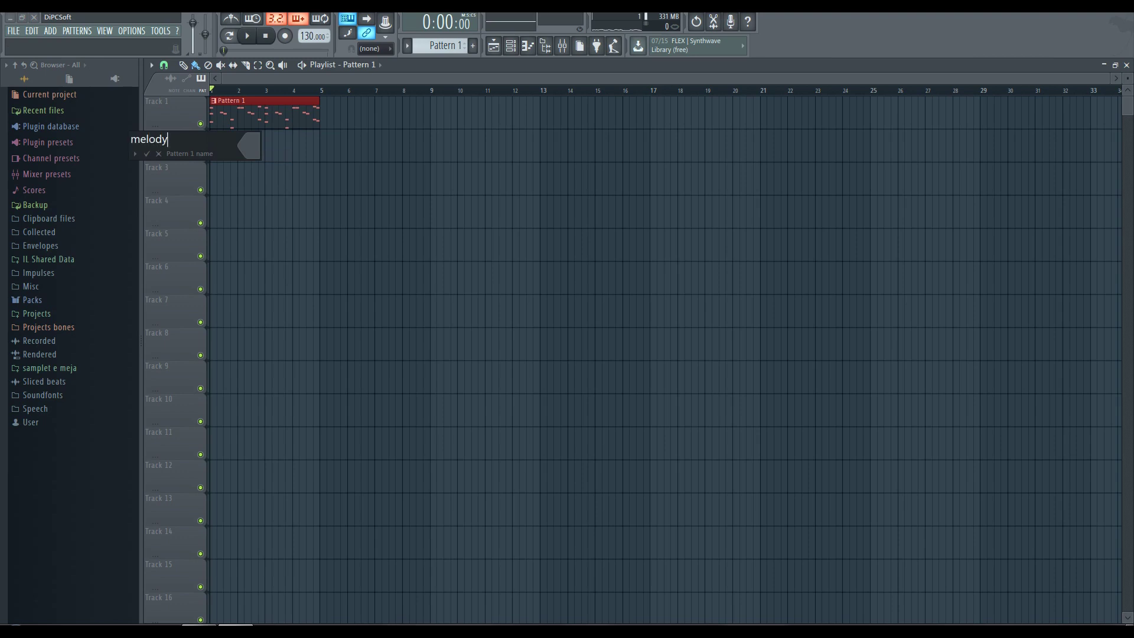
pyautogui.click(248, 145)
pyautogui.click(280, 136)
pyautogui.click(146, 154)
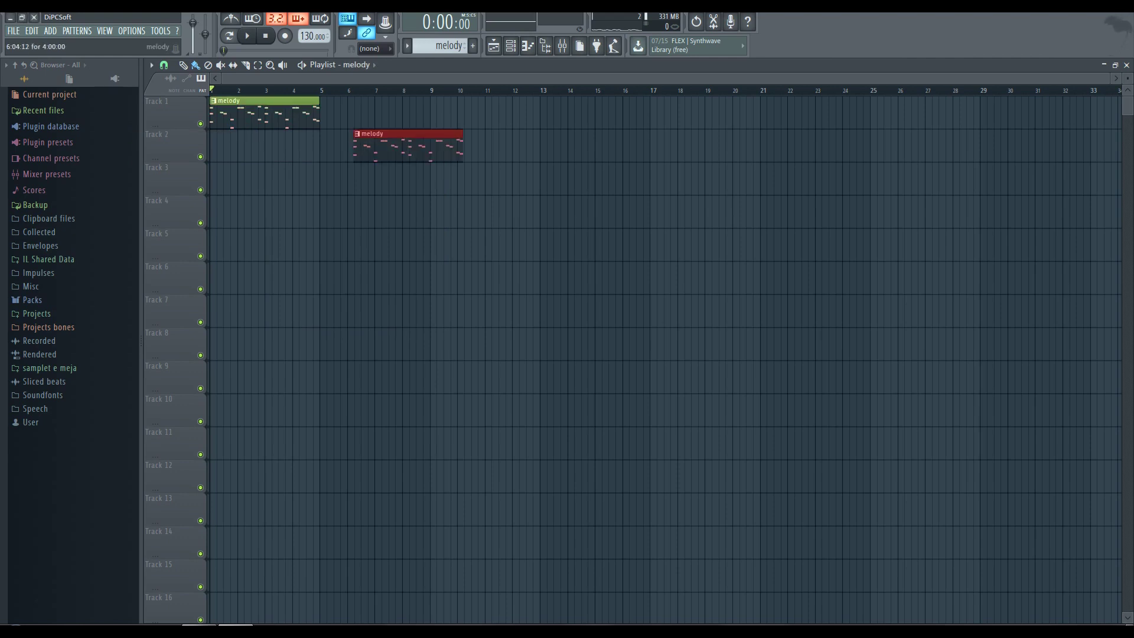
pyautogui.press('space')
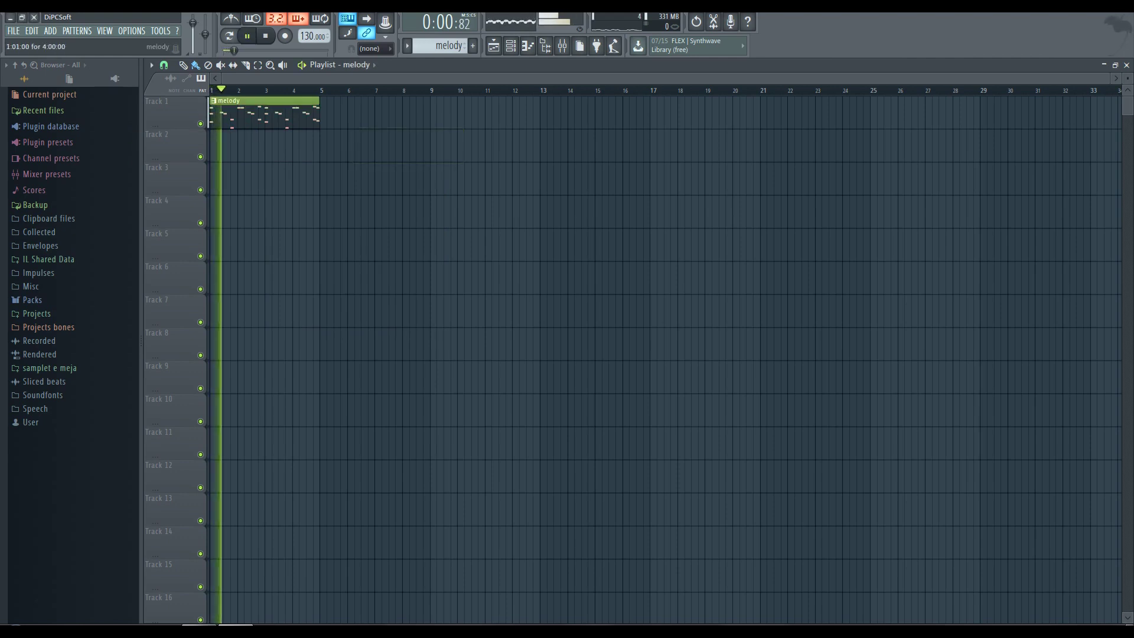
pyautogui.press('space')
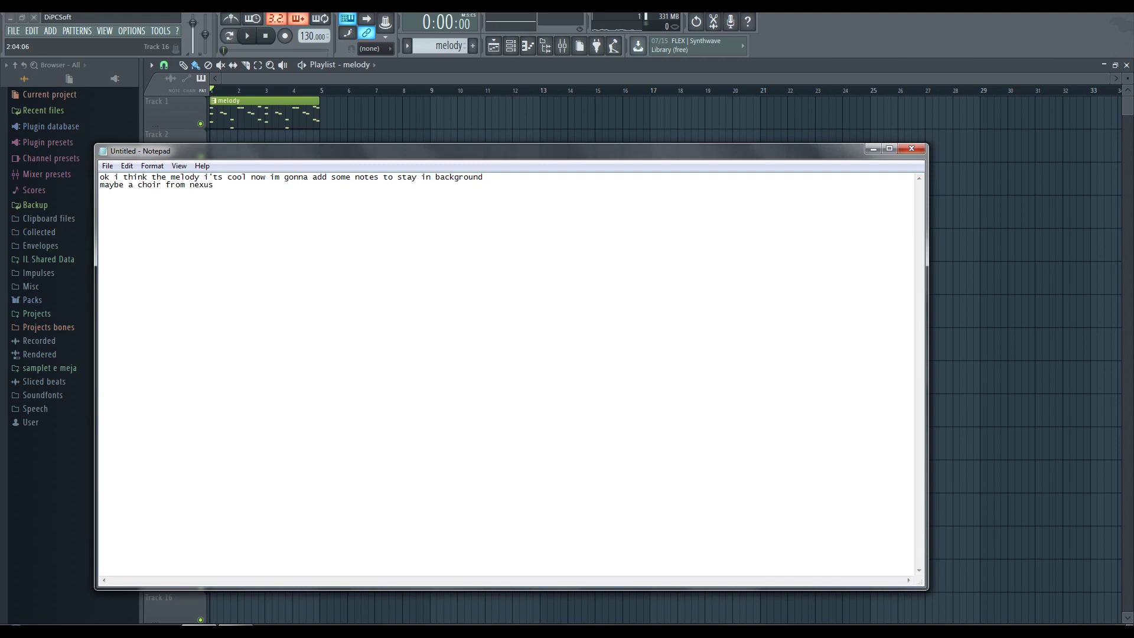
pyautogui.hotkey('shift', 'Home')
pyautogui.click(34, 189)
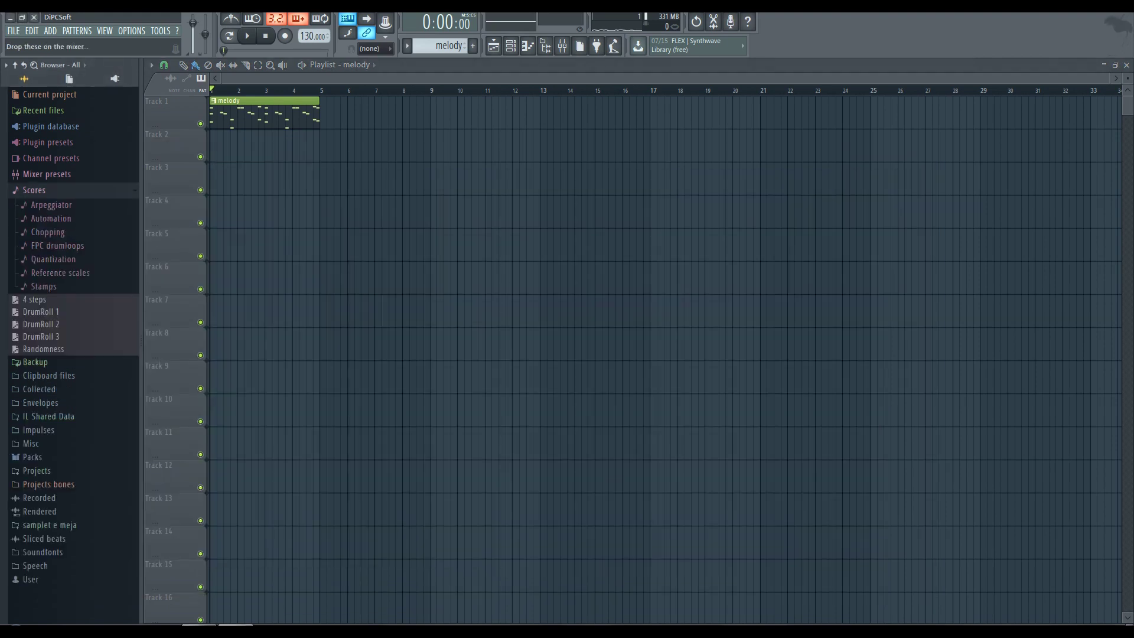
pyautogui.click(33, 189)
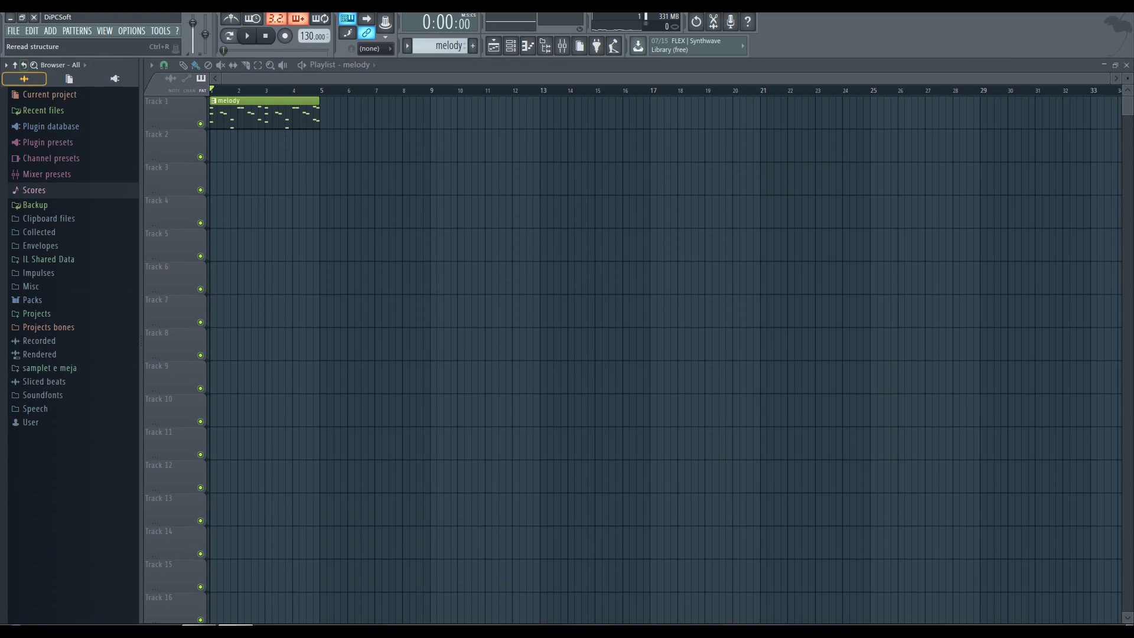
# Add a second reFX Nexus generator to the channel rack.
pyautogui.click(511, 45)
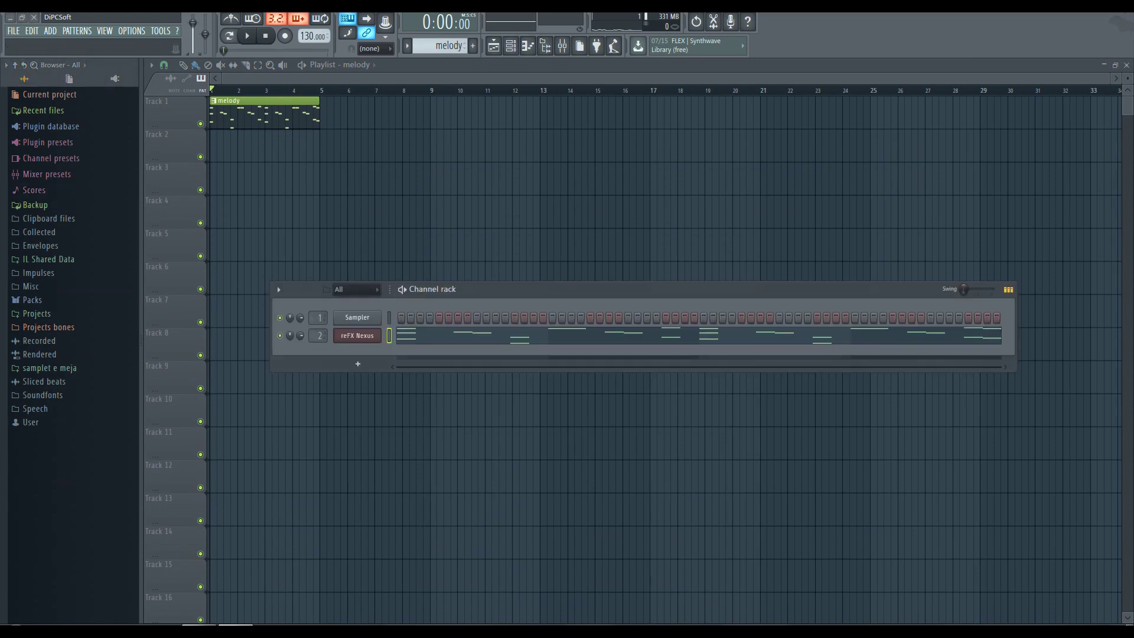
pyautogui.click(337, 363)
pyautogui.click(373, 32)
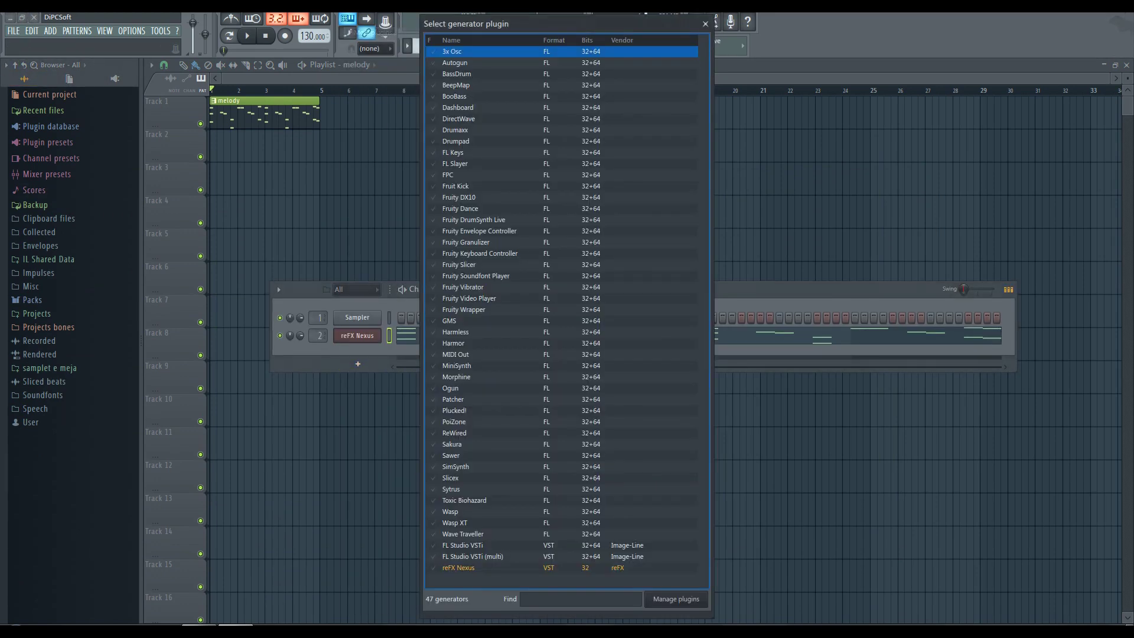
pyautogui.doubleClick(458, 568)
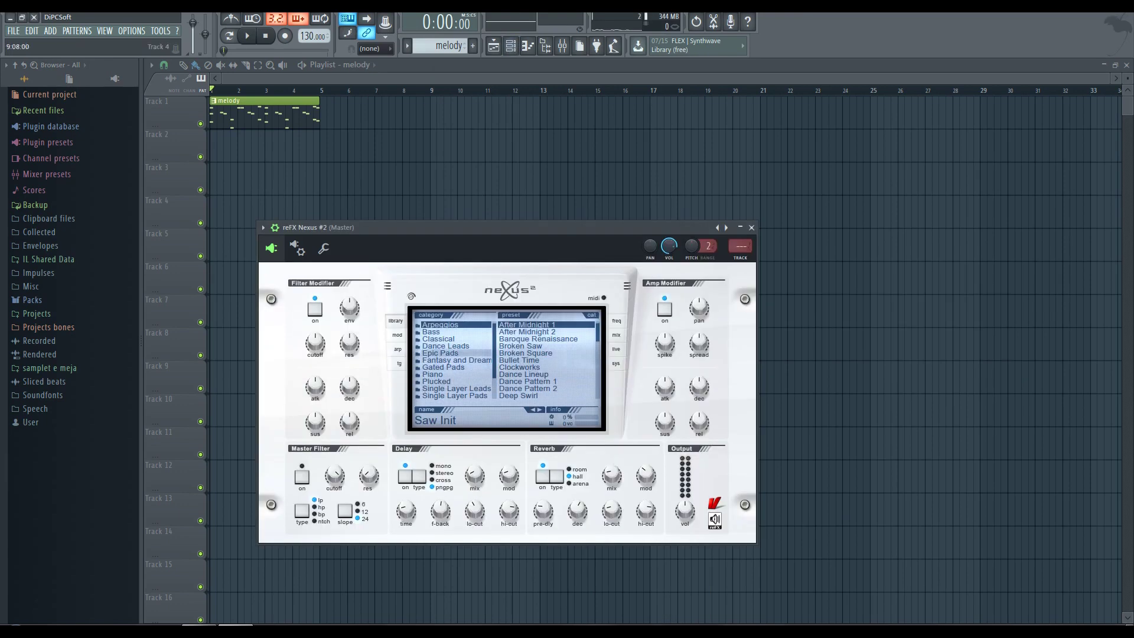
# Try the Arabian Nights 1 preset from the Fantasy and Dreams category and listen to the melody.
pyautogui.click(455, 360)
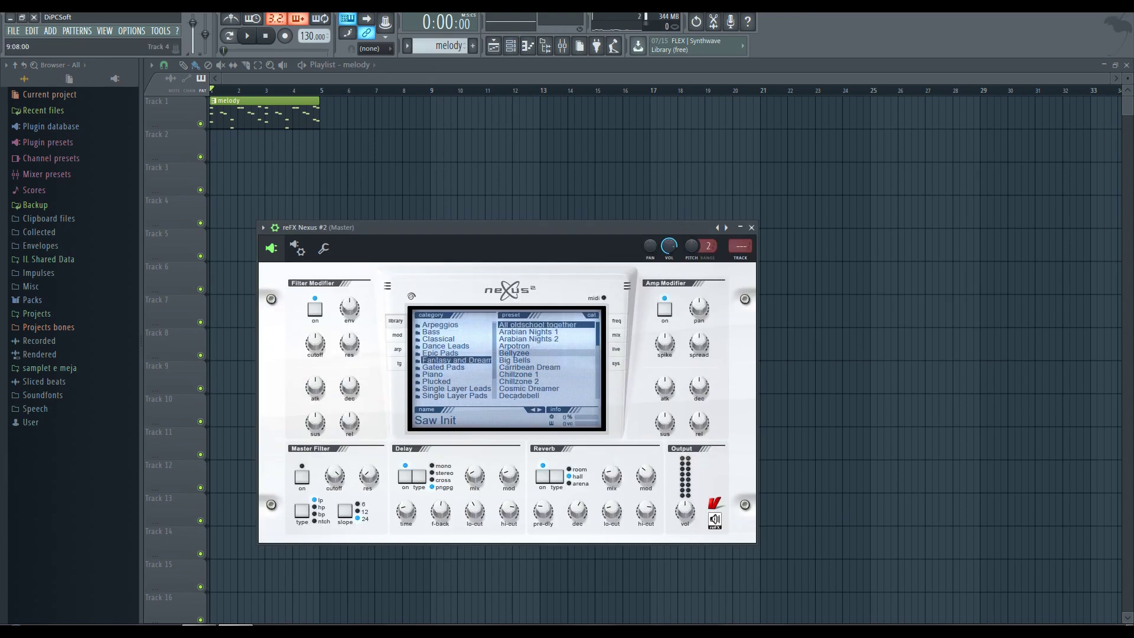
pyautogui.click(529, 331)
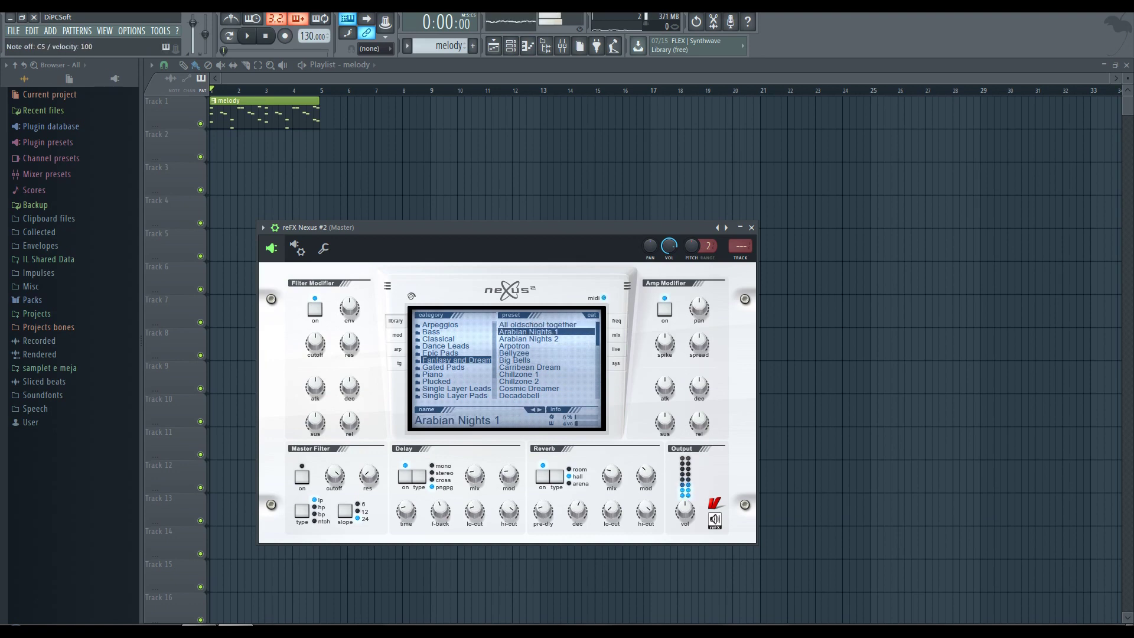
pyautogui.press('space')
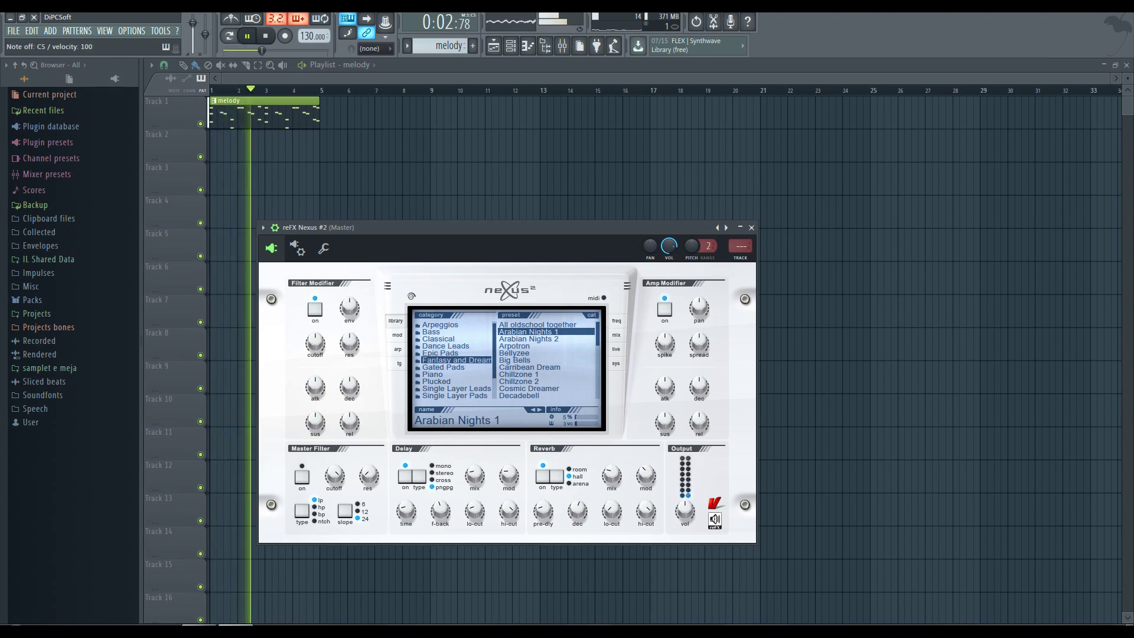
pyautogui.press('space')
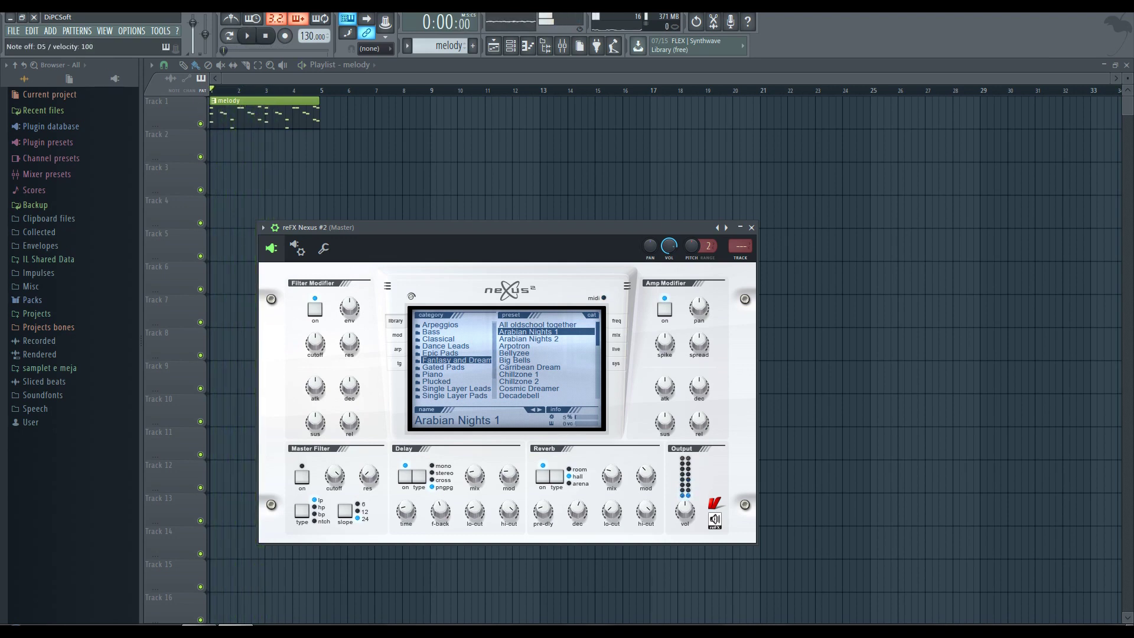
# Look through the Nexus categories, load the Orchester and Choir preset from Classical, and close the plugin.
pyautogui.click(449, 367)
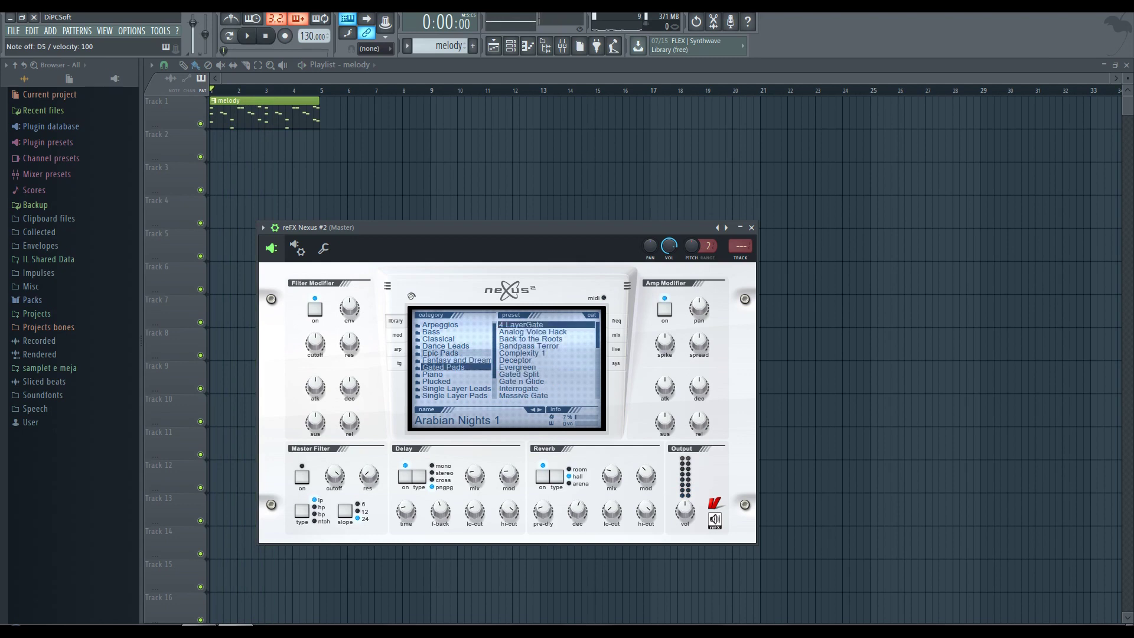
pyautogui.click(455, 359)
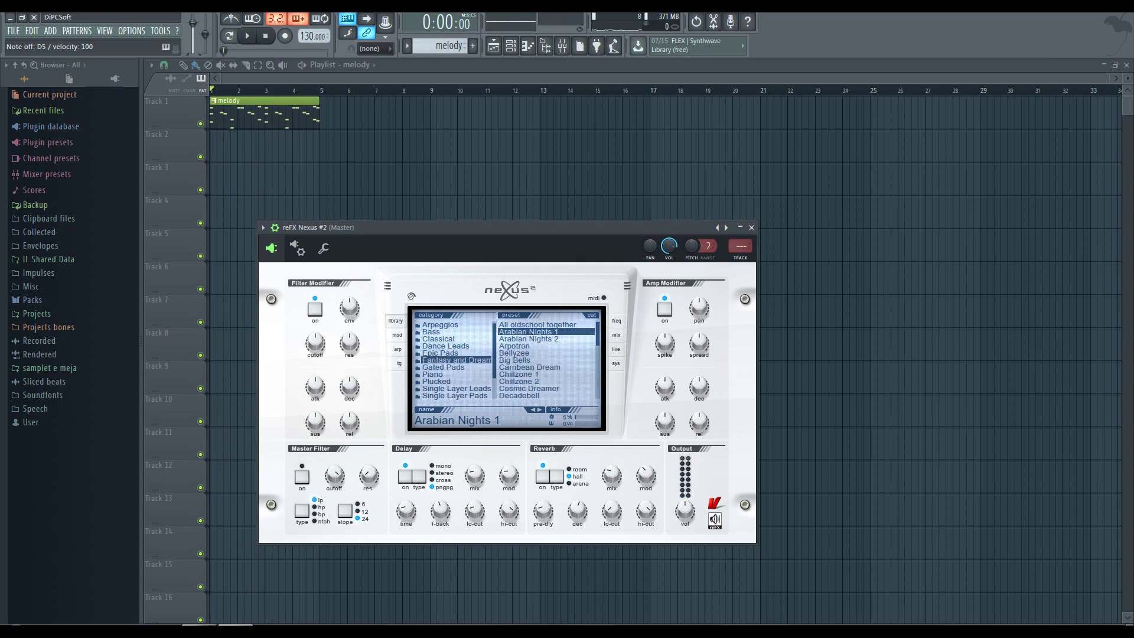
pyautogui.click(446, 346)
pyautogui.click(438, 338)
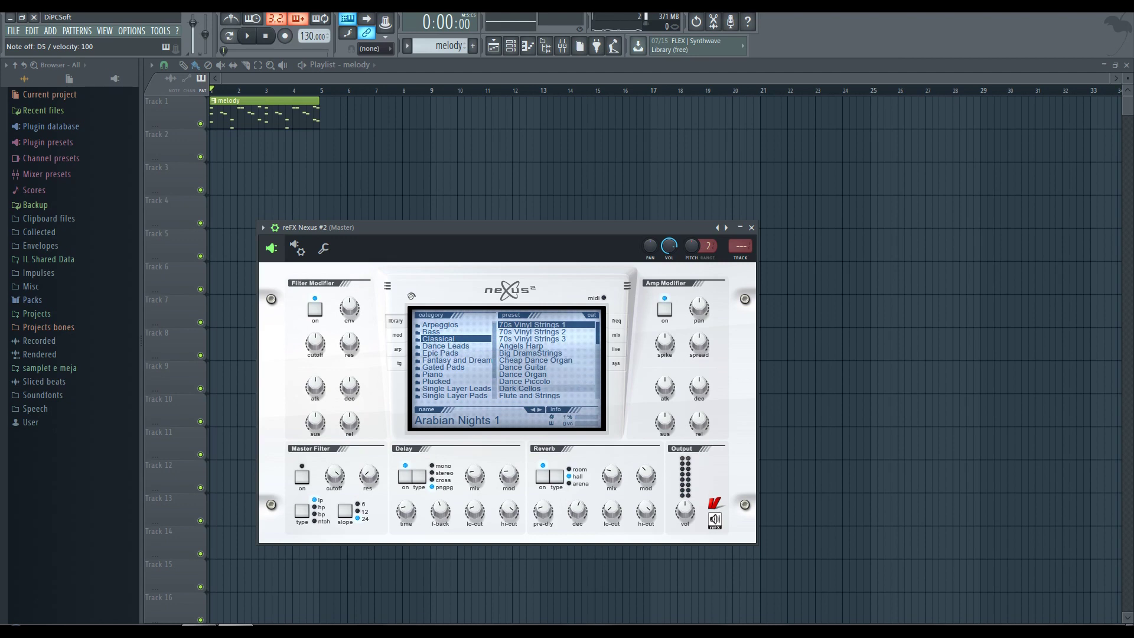
pyautogui.click(519, 387)
pyautogui.scroll(-5, 546, 374)
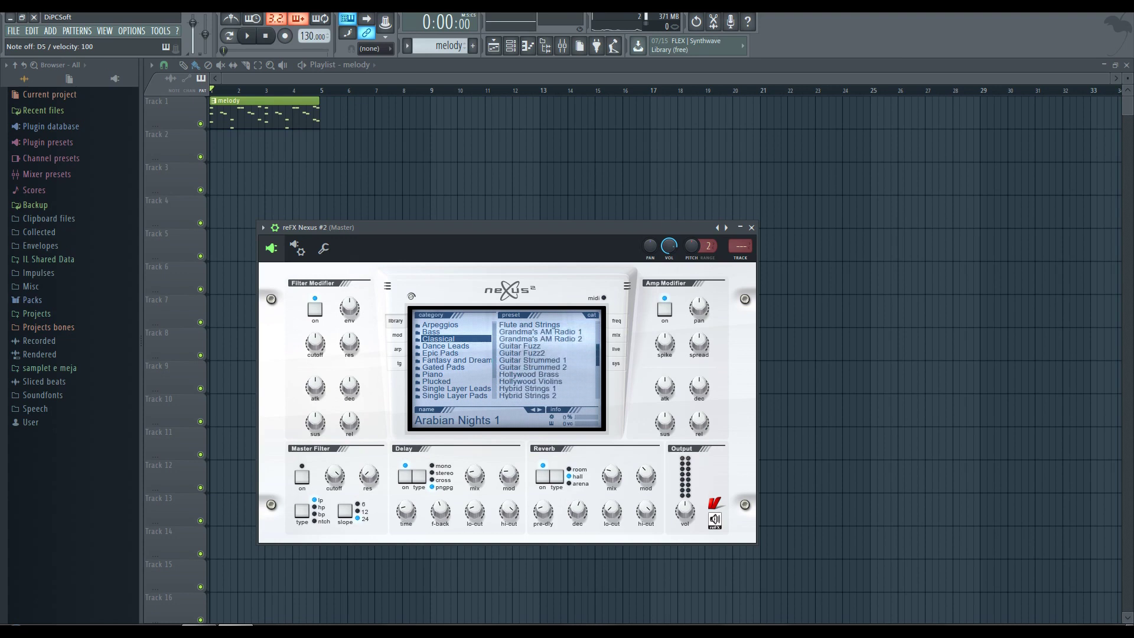
pyautogui.click(515, 374)
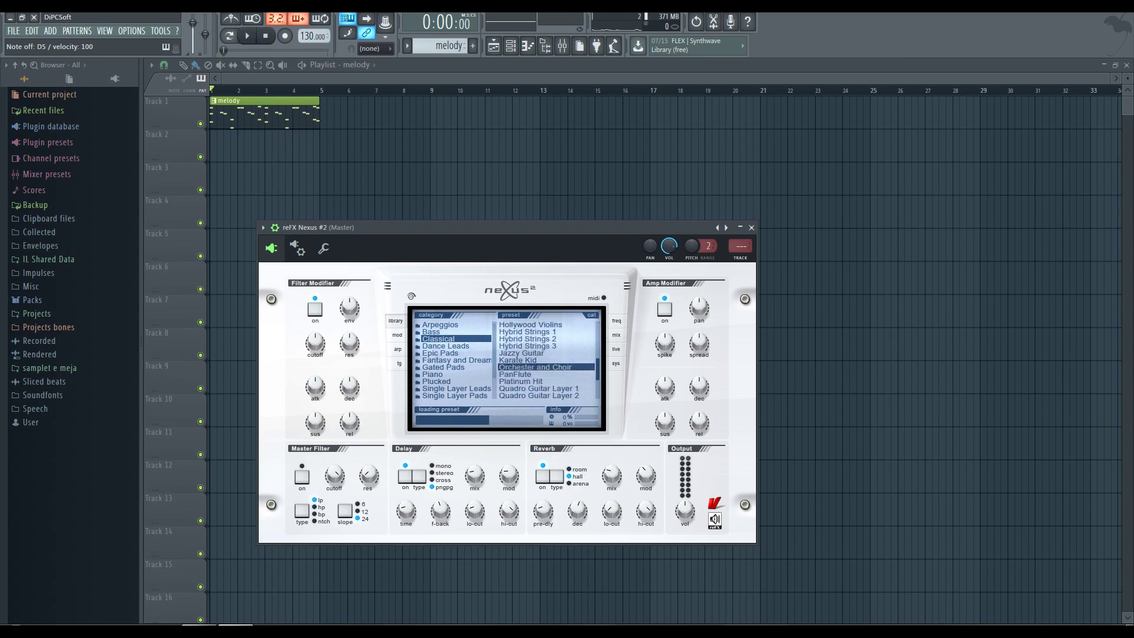
pyautogui.press('Escape')
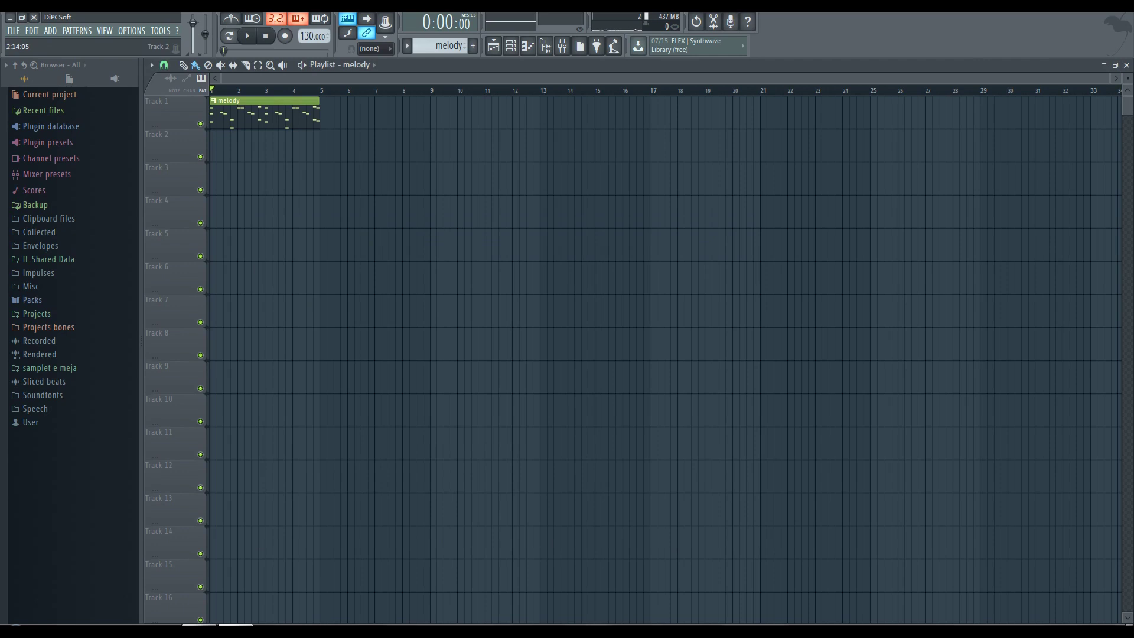
# Show the channel rack and create the new Pattern 2.
pyautogui.press('F6')
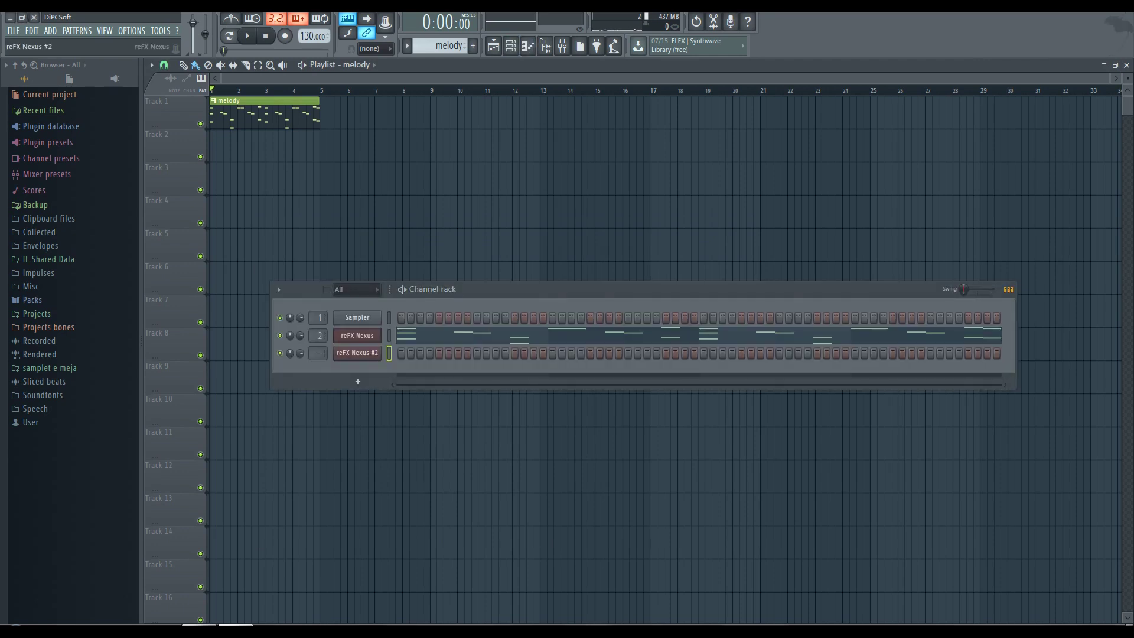
pyautogui.click(357, 353)
pyautogui.rightClick(378, 348)
pyautogui.press('Escape')
pyautogui.rightClick(377, 348)
pyautogui.press('Escape')
pyautogui.click(472, 45)
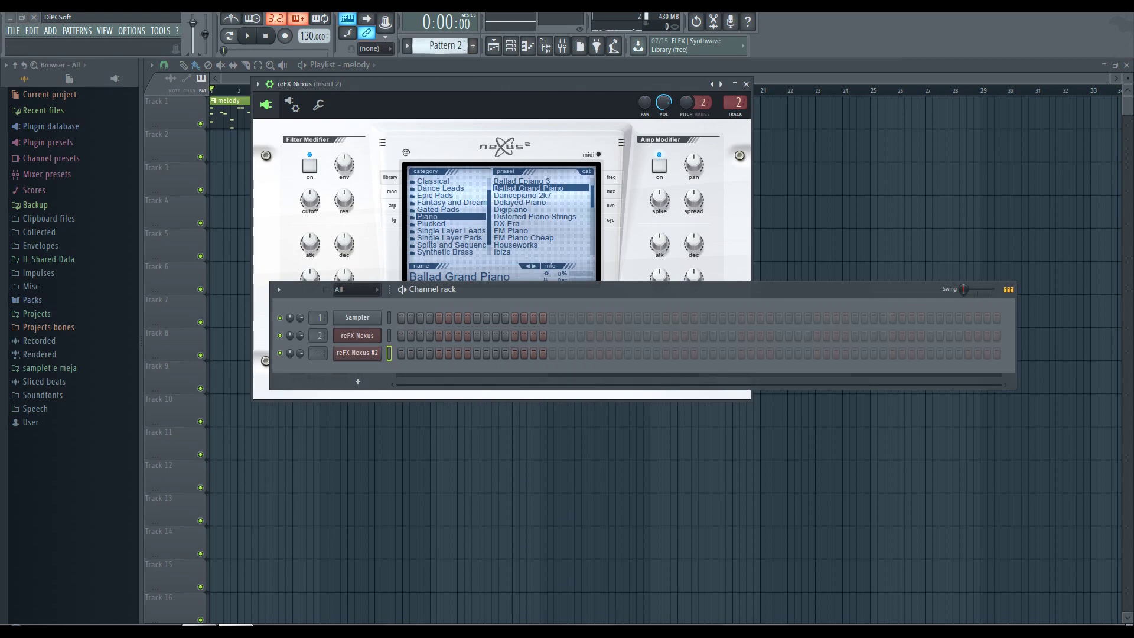
# Open the piano roll for reFX Nexus #2 in Pattern 2 and route the channel to mixer track 3.
pyautogui.rightClick(380, 348)
pyautogui.click(406, 353)
pyautogui.press('F7')
pyautogui.rightClick(378, 352)
pyautogui.press('Escape')
pyautogui.click(366, 352)
pyautogui.rightClick(378, 353)
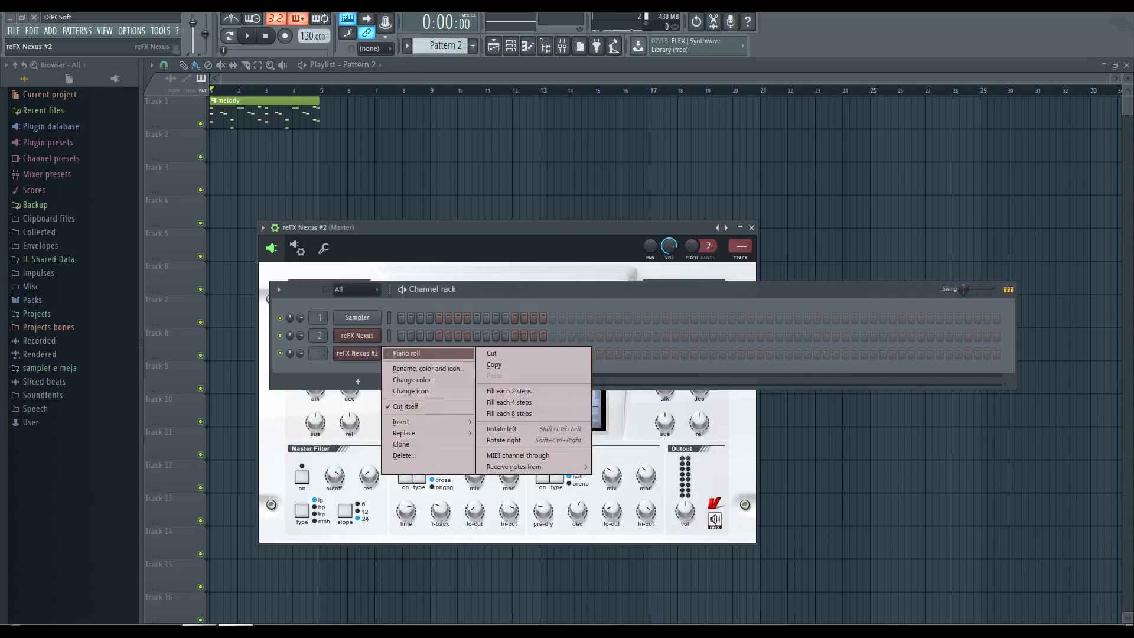
pyautogui.click(407, 353)
pyautogui.scroll(2, 318, 353)
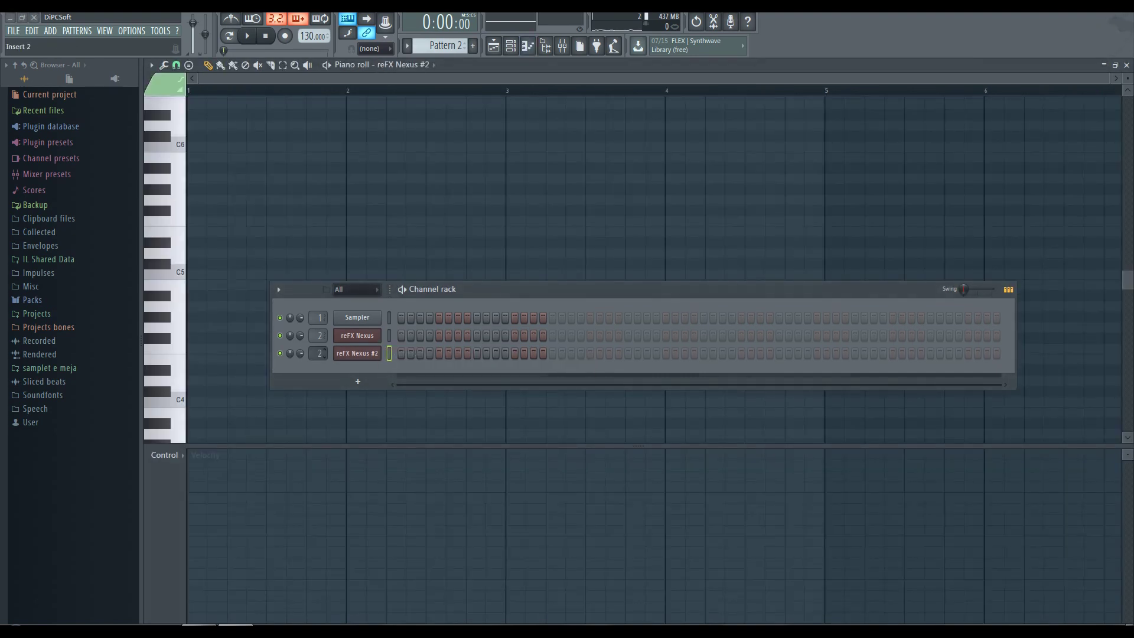
# Audition notes with the choir sound, place a two-step C5 note at the start of bar 1, and play it.
pyautogui.press('z')
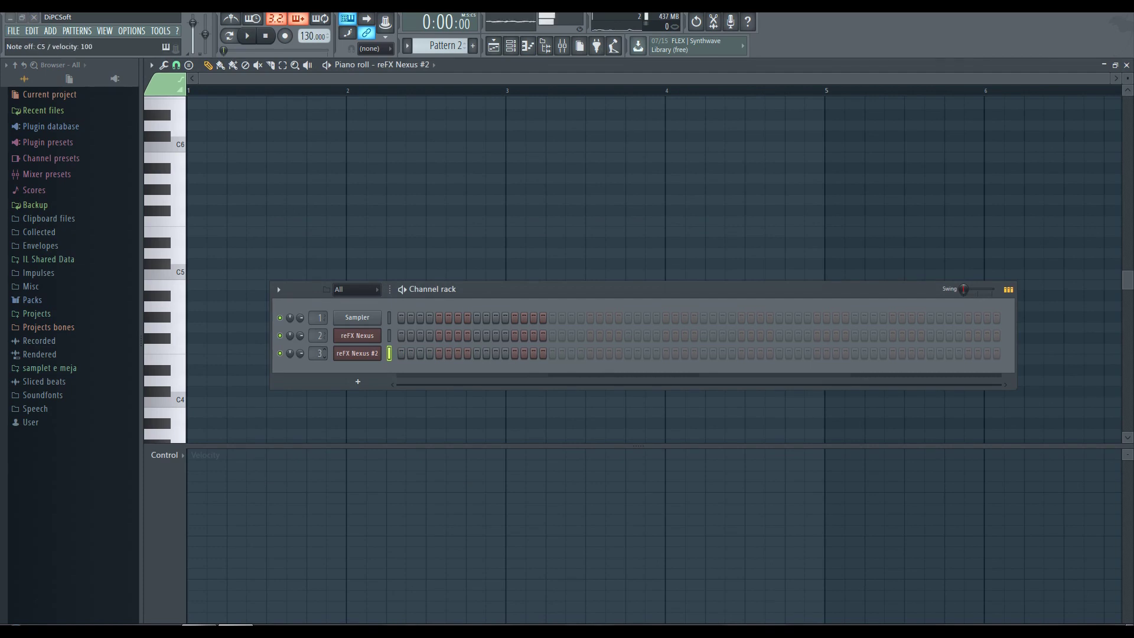
pyautogui.press('z')
pyautogui.press('z')
pyautogui.press('c')
pyautogui.press('z')
pyautogui.moveTo(591, 289); pyautogui.dragTo(603, 337)
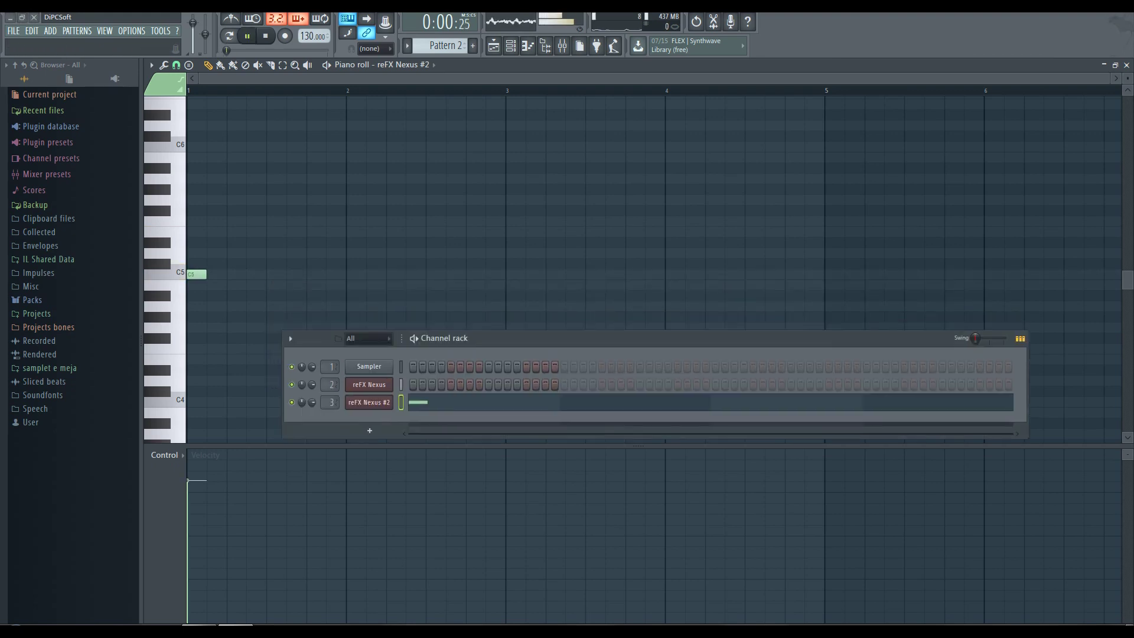
pyautogui.press('F6')
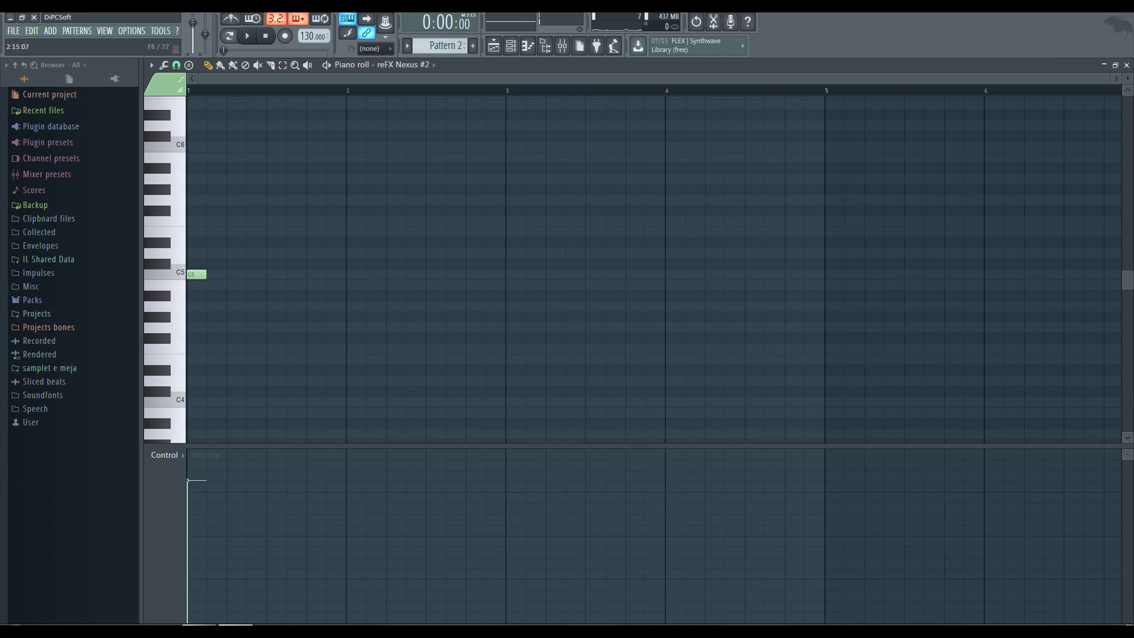
# Place Pattern 2 at bar 1 of Track 3 in the playlist and size the clip to end with the melody at bar 5.
pyautogui.press('F5')
pyautogui.click(260, 177)
pyautogui.moveTo(260, 177); pyautogui.dragTo(316, 177)
pyautogui.scroll(8, 319, 177)
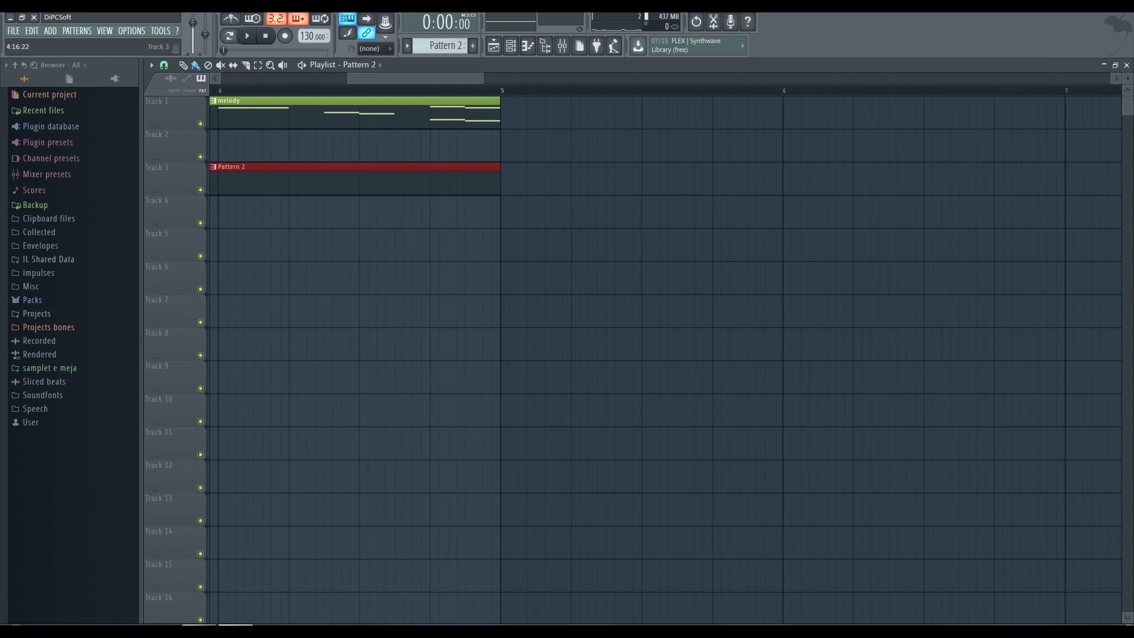
pyautogui.moveTo(497, 177); pyautogui.dragTo(500, 177)
# Set the playlist snap to 1/2 step and play both patterns together.
pyautogui.click(164, 65)
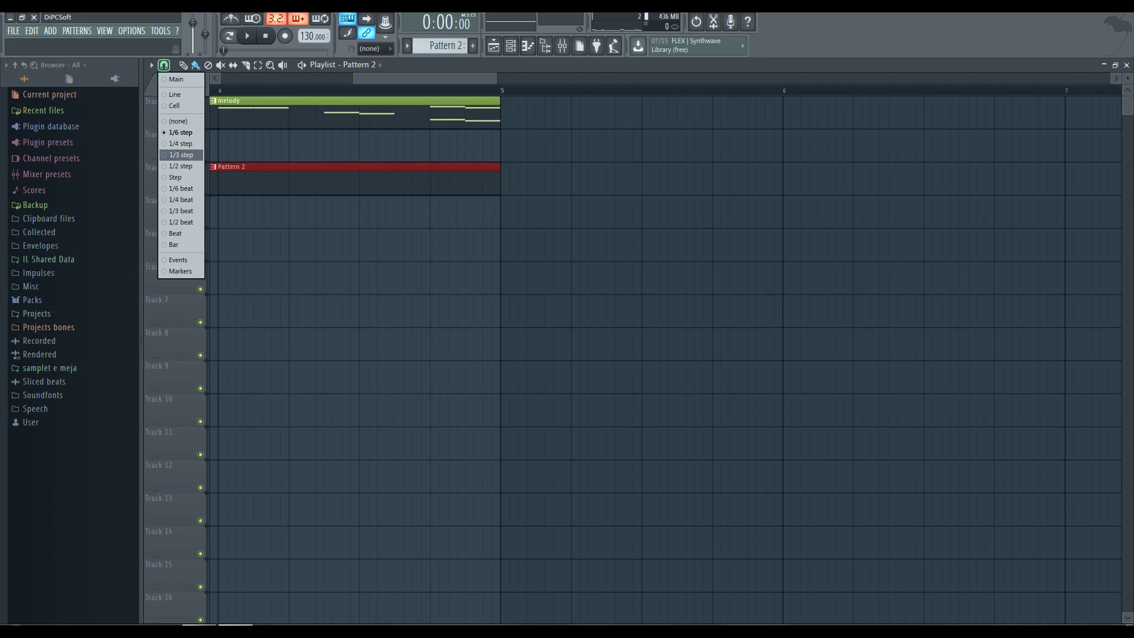
pyautogui.click(180, 166)
pyautogui.scroll(-5, 461, 242)
pyautogui.scroll(-2, 461, 242)
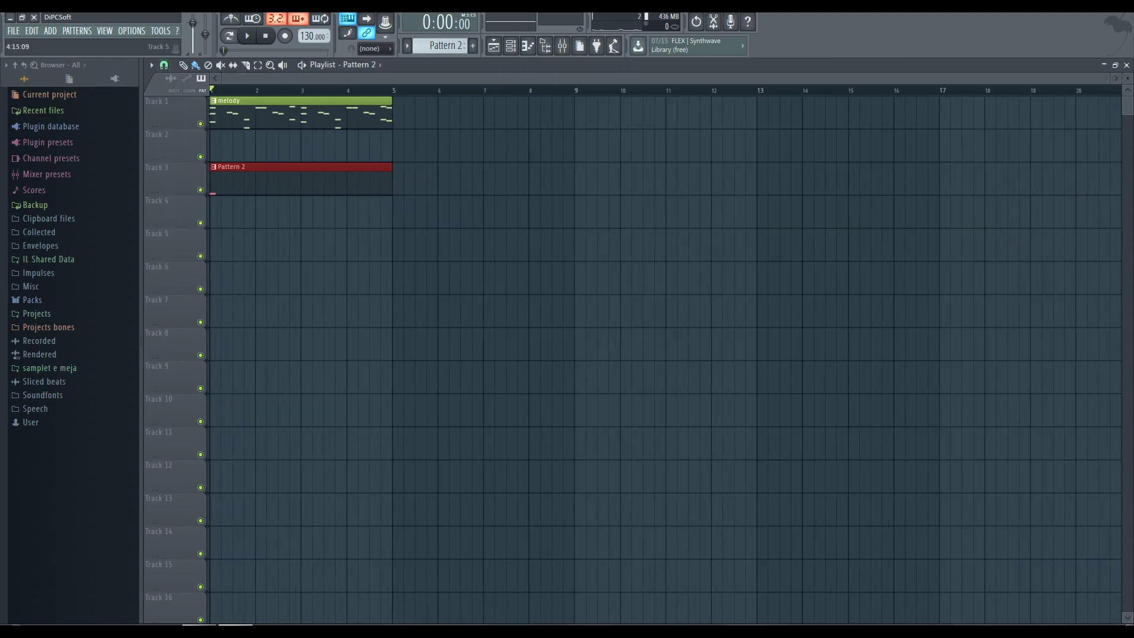
pyautogui.press('space')
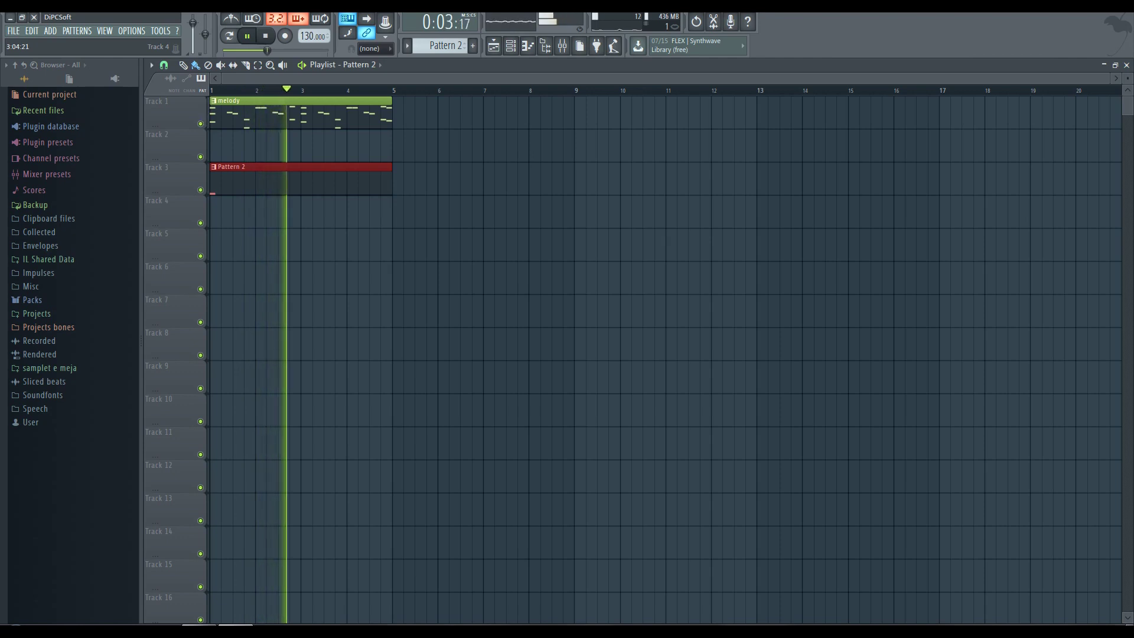
pyautogui.press('space')
# Reopen the reFX Nexus #2 piano roll, add a two-step C5 note at the start of bar 5, and play the song.
pyautogui.press('F6')
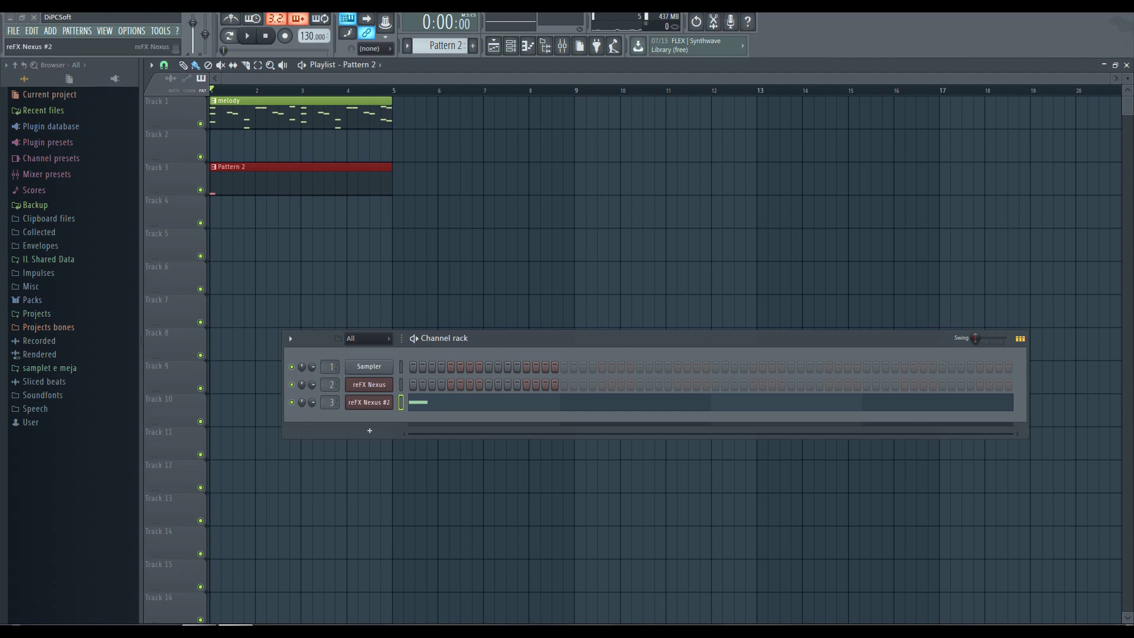
pyautogui.rightClick(389, 400)
pyautogui.click(419, 402)
pyautogui.rightClick(369, 402)
pyautogui.click(419, 402)
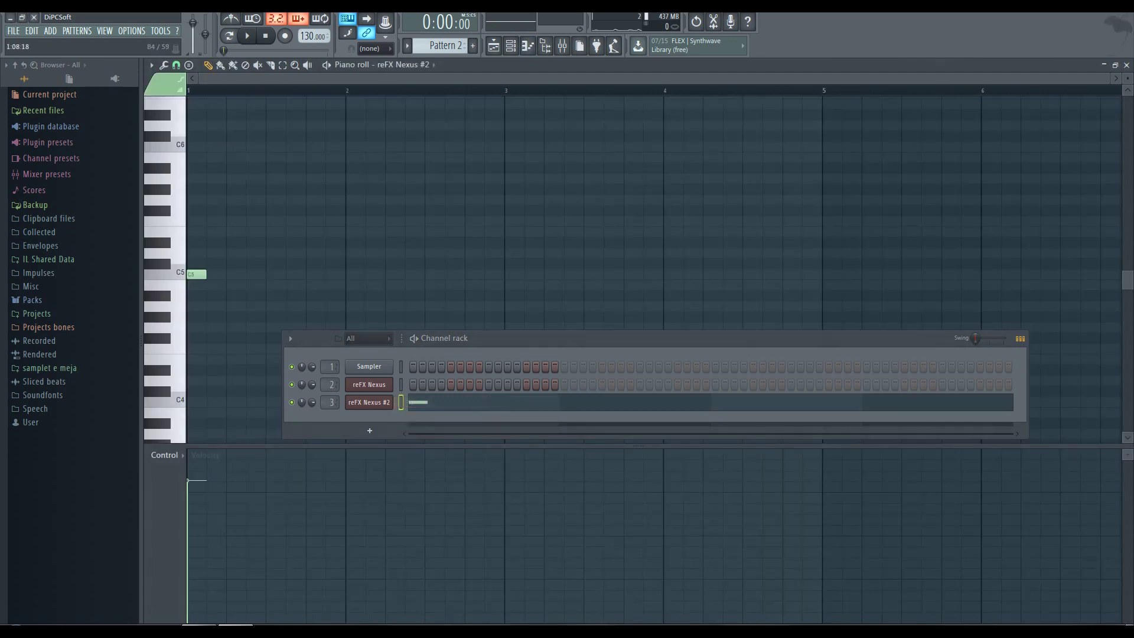
pyautogui.moveTo(664, 273); pyautogui.dragTo(824, 274)
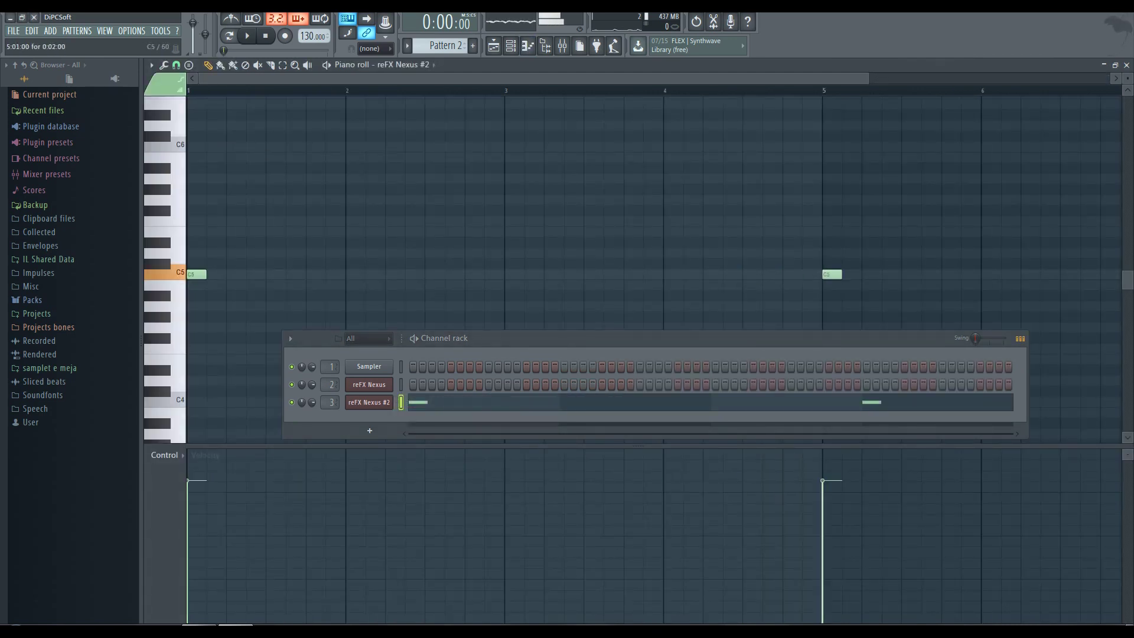
pyautogui.press('space')
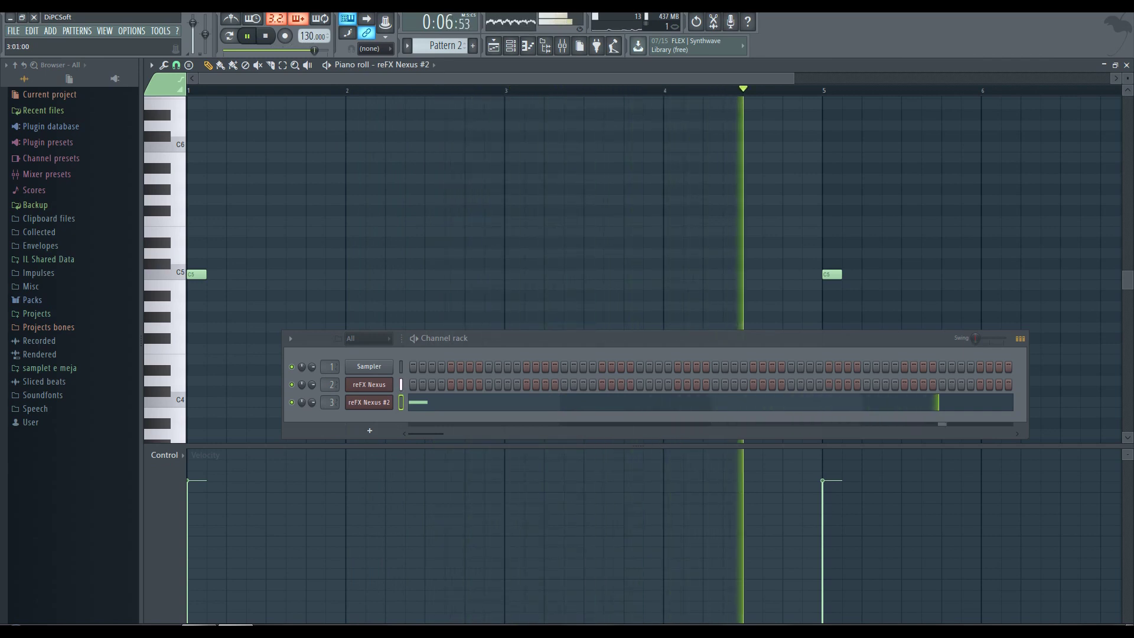
# Stop playback and extend the Pattern 2 clip on Track 3 slightly past bar 5 to cover its second note.
pyautogui.moveTo(832, 274)
pyautogui.mouseDown()
pyautogui.moveTo(692, 274)
pyautogui.moveTo(831, 274)
pyautogui.mouseUp()
pyautogui.press('space')
pyautogui.press('F6')
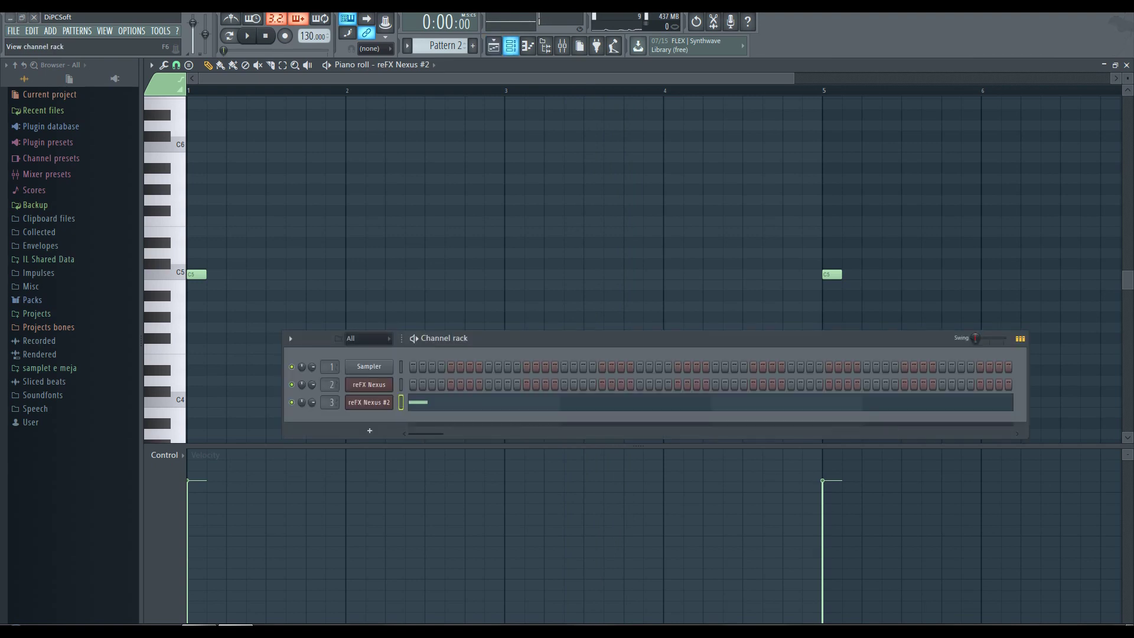
pyautogui.press('F5')
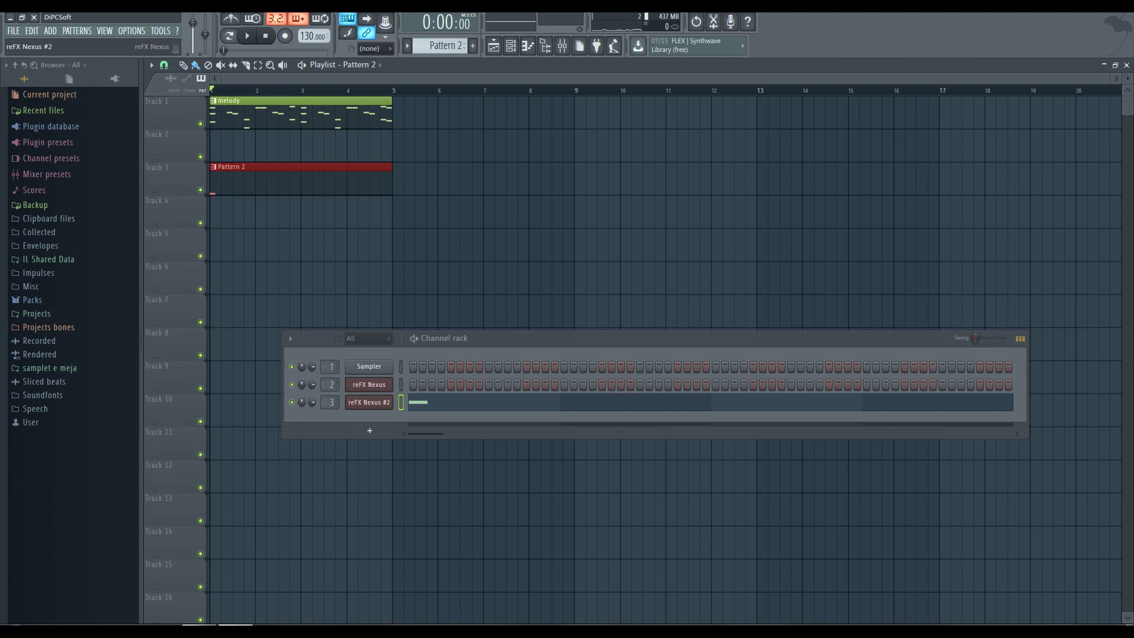
pyautogui.moveTo(392, 177); pyautogui.dragTo(493, 177)
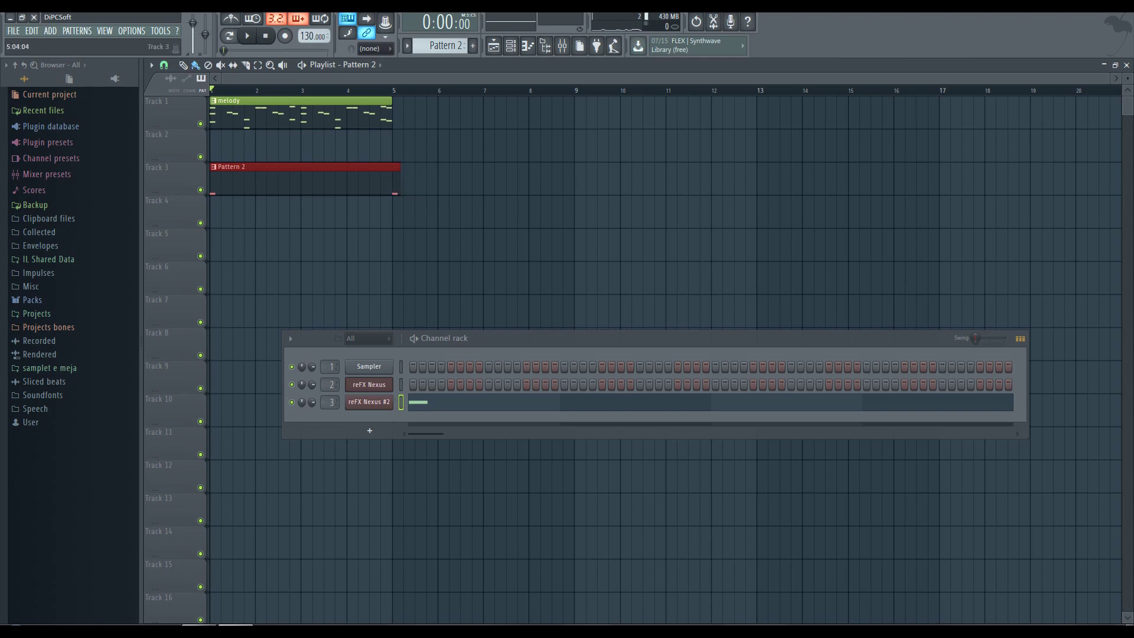
# Reposition the second C5 note of the choir to the start of bar 3 and end the Pattern 2 clip at bar 5.
pyautogui.press('F7')
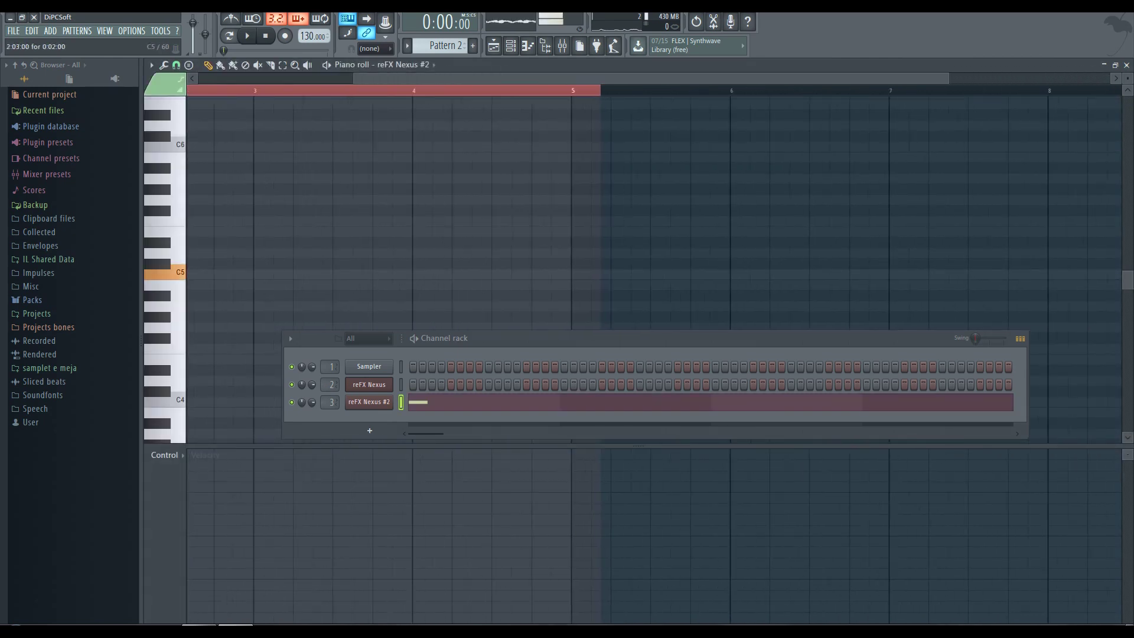
pyautogui.moveTo(255, 274); pyautogui.dragTo(315, 274)
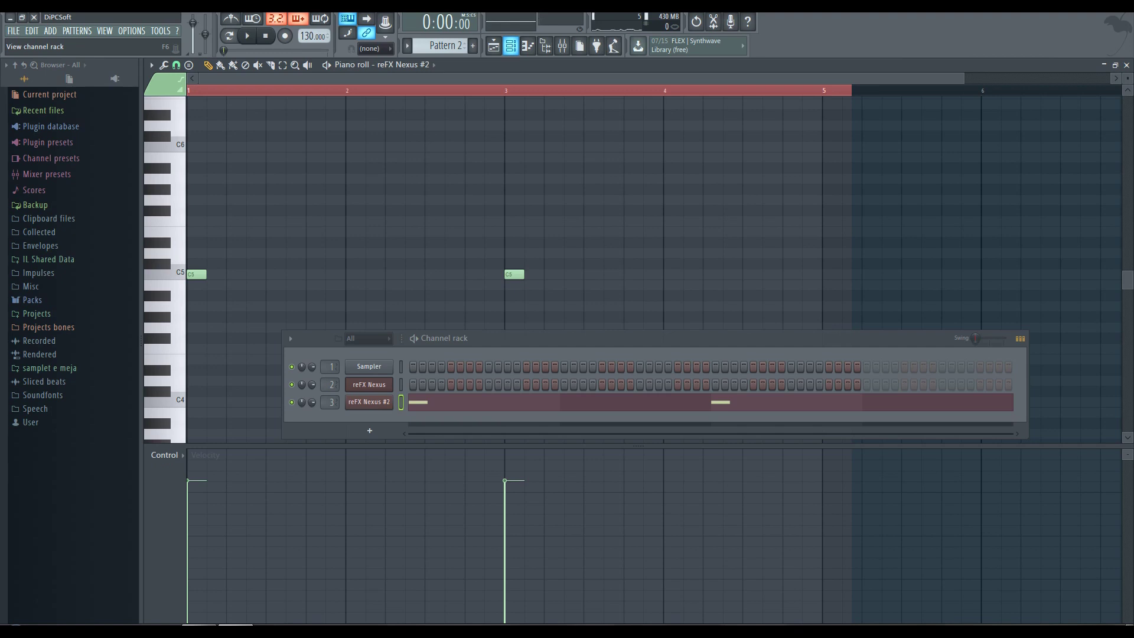
pyautogui.click(493, 45)
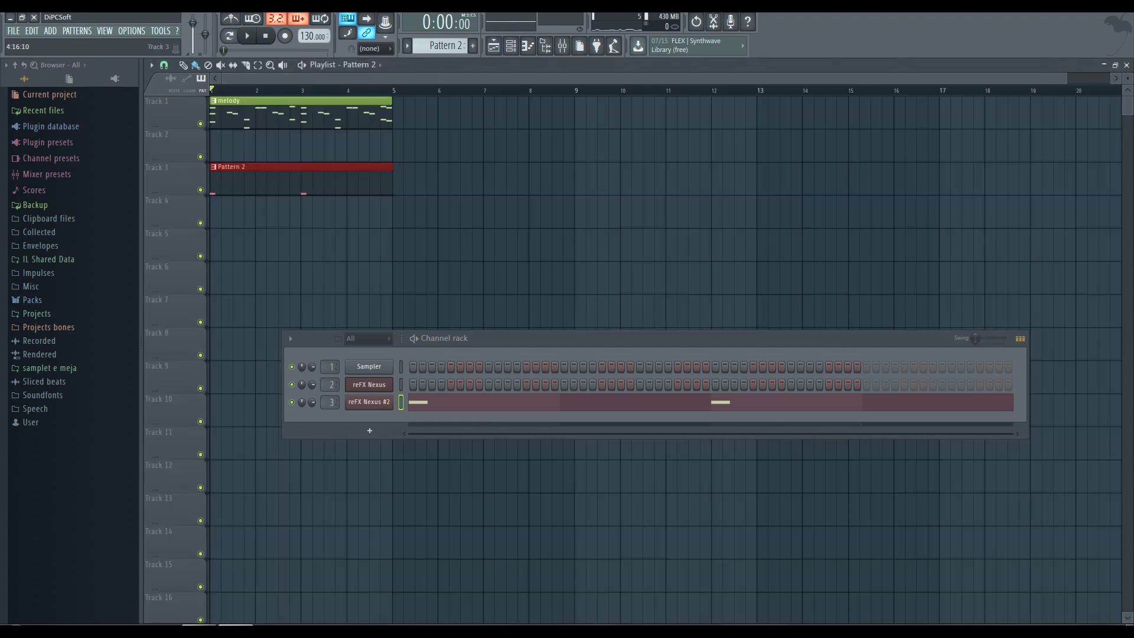
pyautogui.scroll(4, 402, 236)
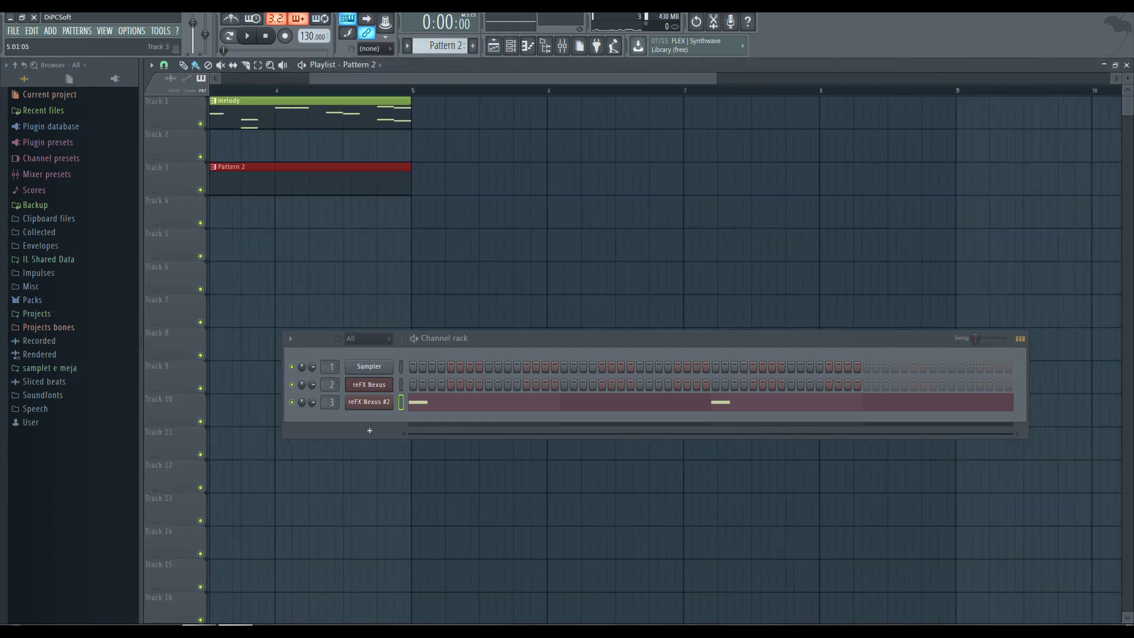
pyautogui.scroll(-4, 413, 177)
# Hide the channel rack and play the melody together with the choir pattern.
pyautogui.click(510, 46)
pyautogui.press('space')
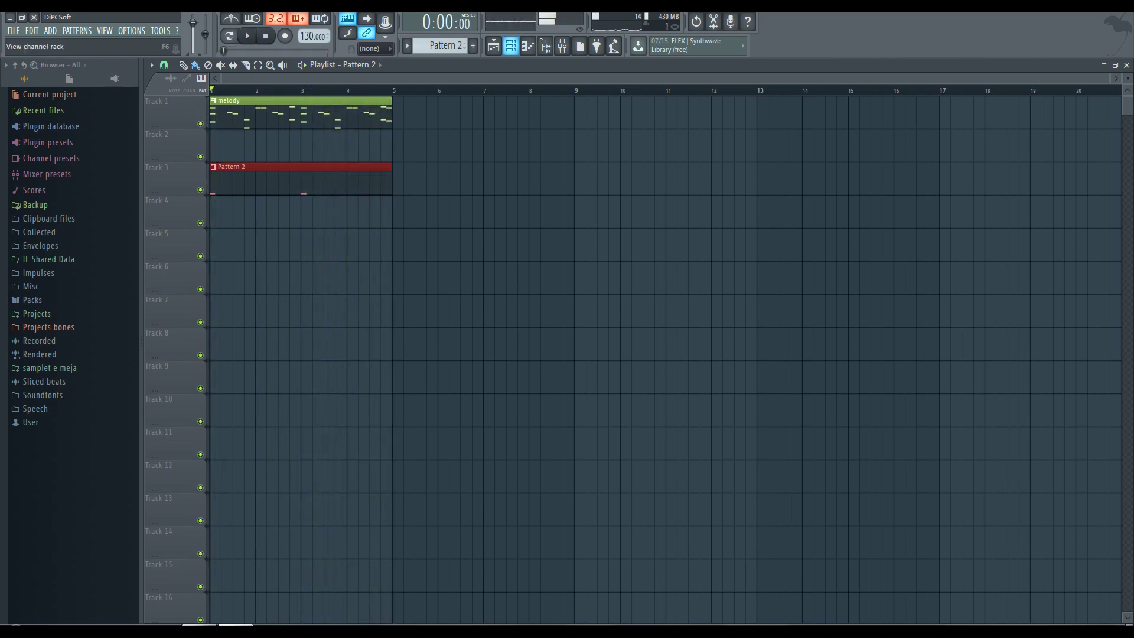
pyautogui.press('space')
# Show the channel rack again and move it higher over the playlist.
pyautogui.click(510, 46)
pyautogui.moveTo(313, 338); pyautogui.dragTo(327, 250)
pyautogui.click(383, 343)
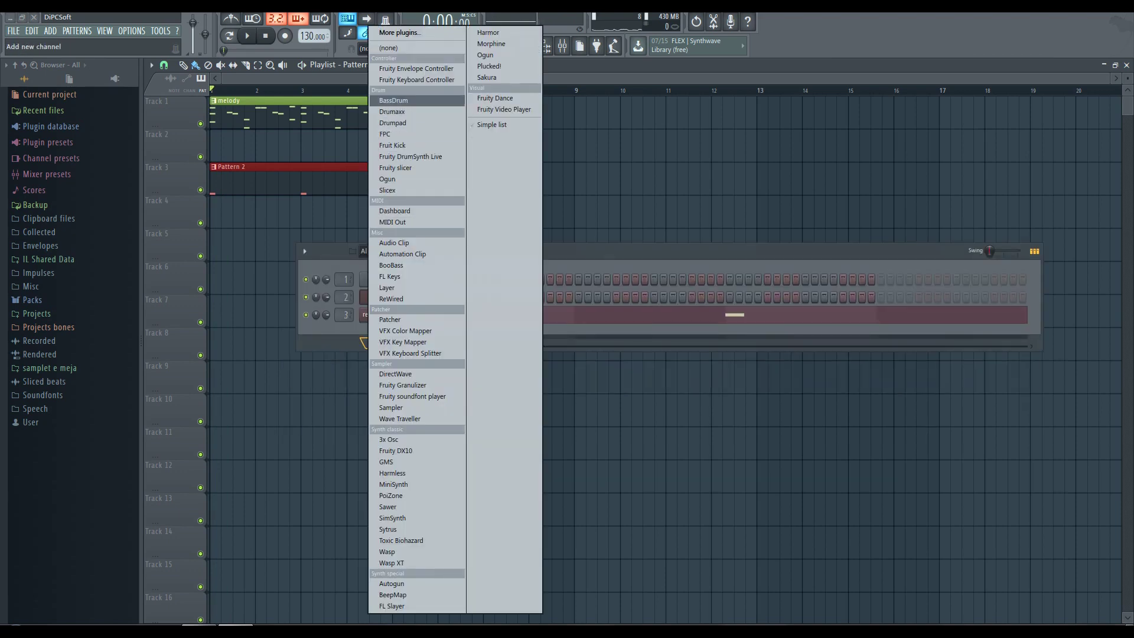
pyautogui.press('Escape')
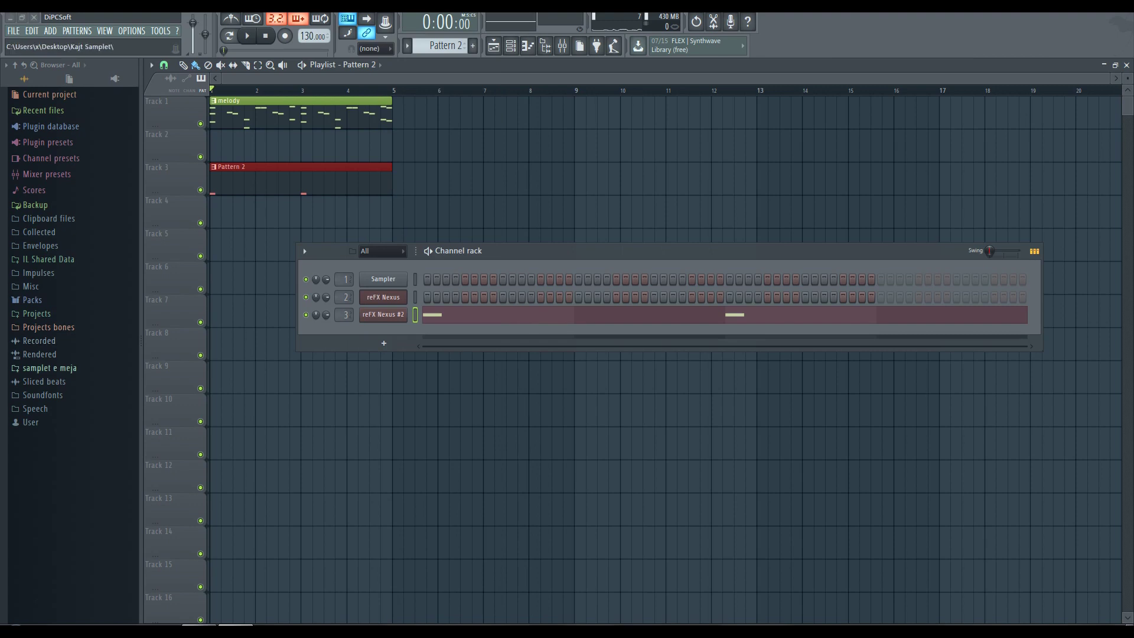
# Open samplet e meja > Drums - One Shots > Snares and audition the Cymatics - 808 Mob Snare samples against the playing song.
pyautogui.click(49, 368)
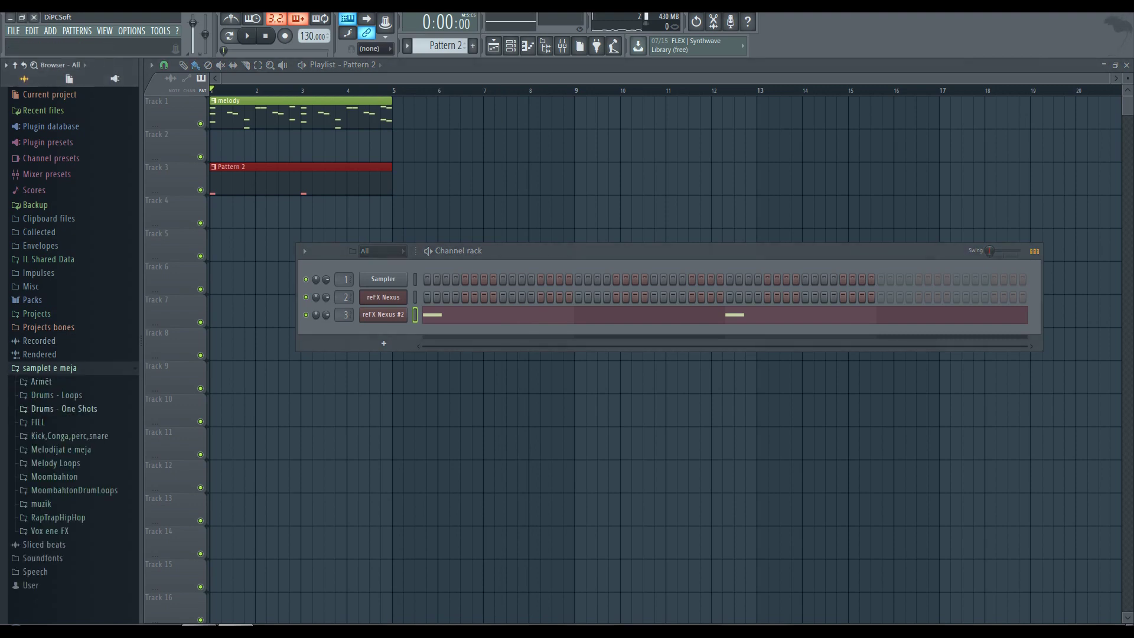
pyautogui.click(63, 408)
pyautogui.click(51, 517)
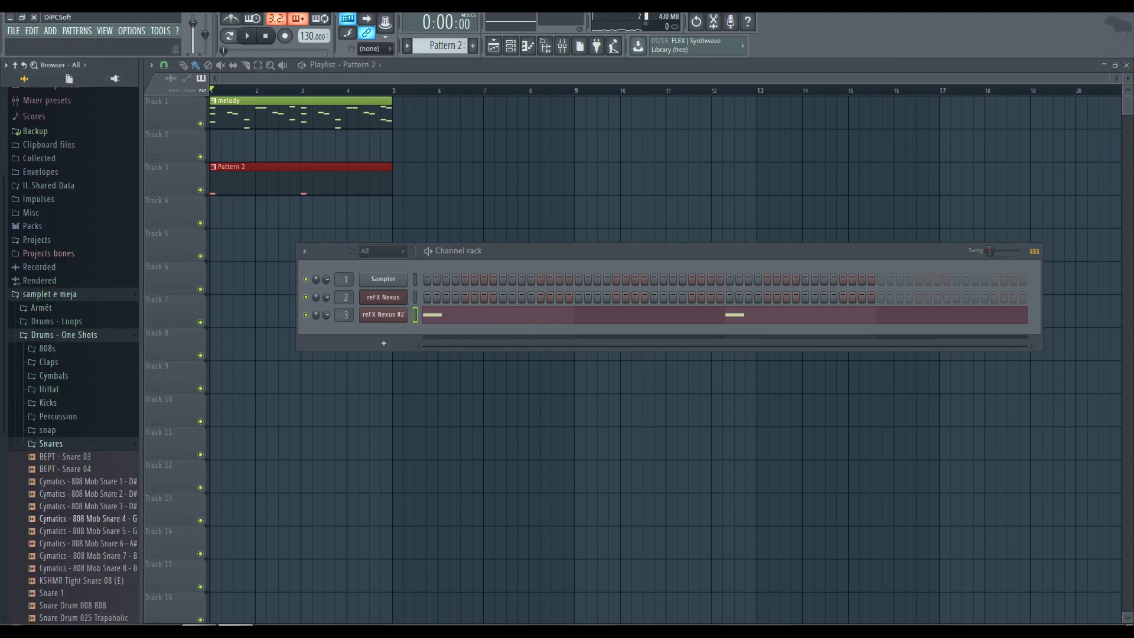
pyautogui.scroll(-2, 83, 449)
pyautogui.click(89, 431)
pyautogui.click(88, 419)
pyautogui.click(89, 419)
pyautogui.press('space')
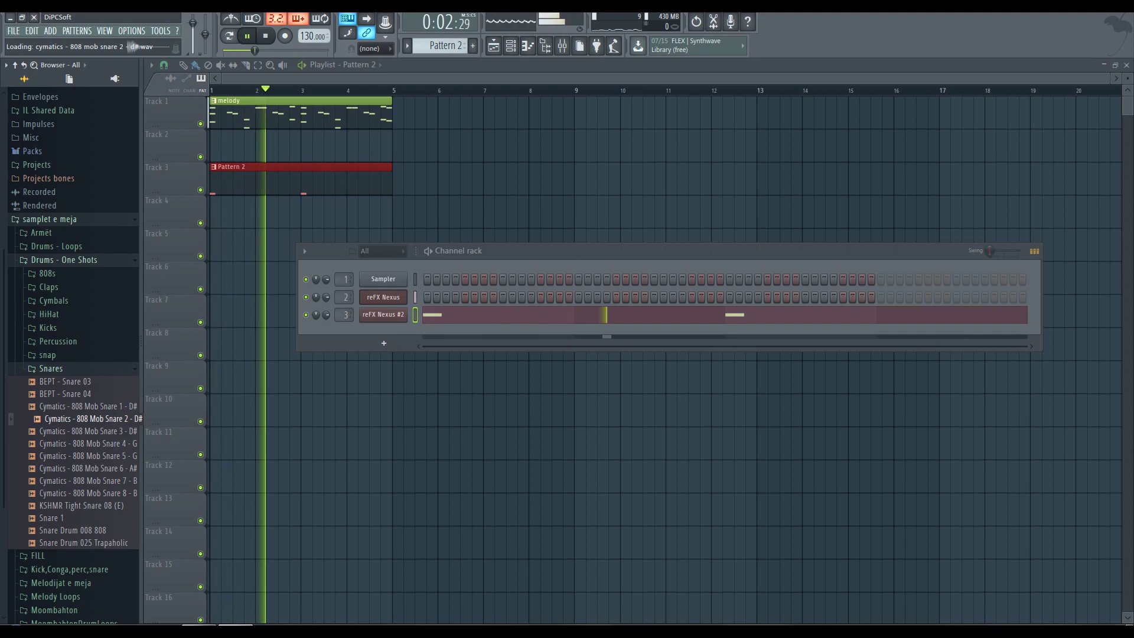
pyautogui.click(88, 443)
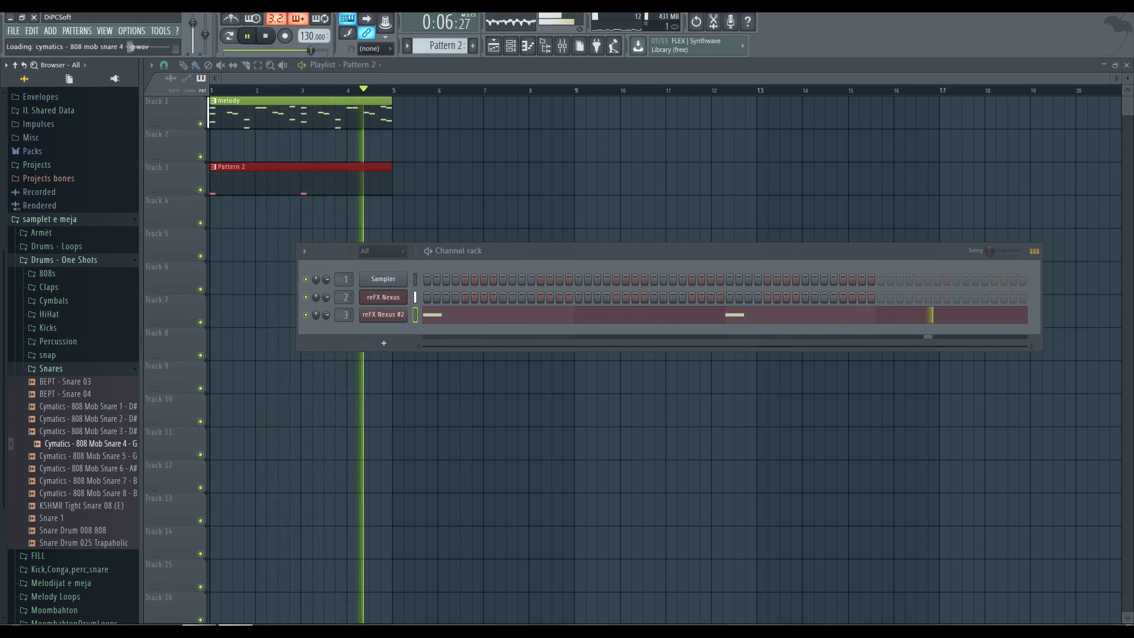
pyautogui.click(88, 456)
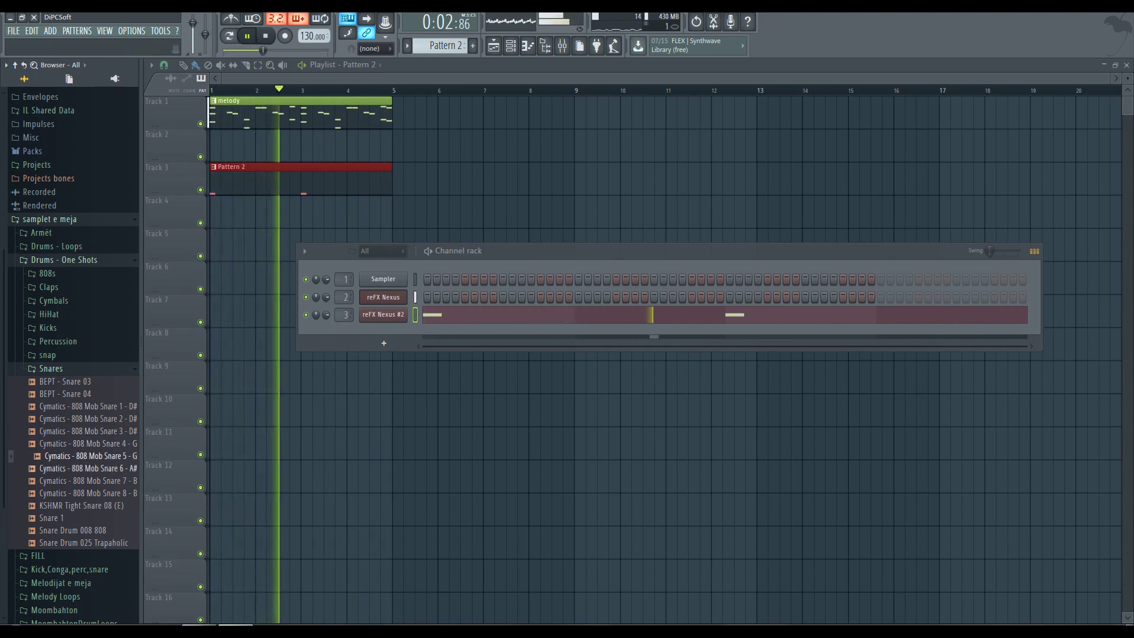
pyautogui.click(88, 468)
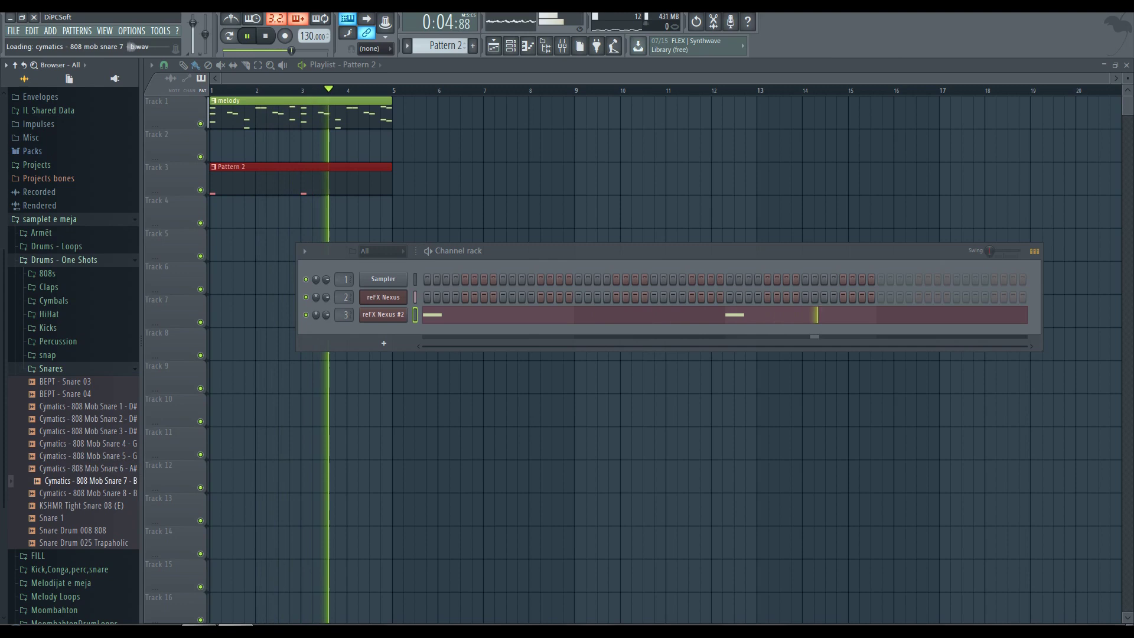
# Add Cymatics - 808 Mob Snare 6 - A# as a channel and place a hit on step 9 of each of the four bars.
pyautogui.moveTo(89, 469); pyautogui.dragTo(345, 348)
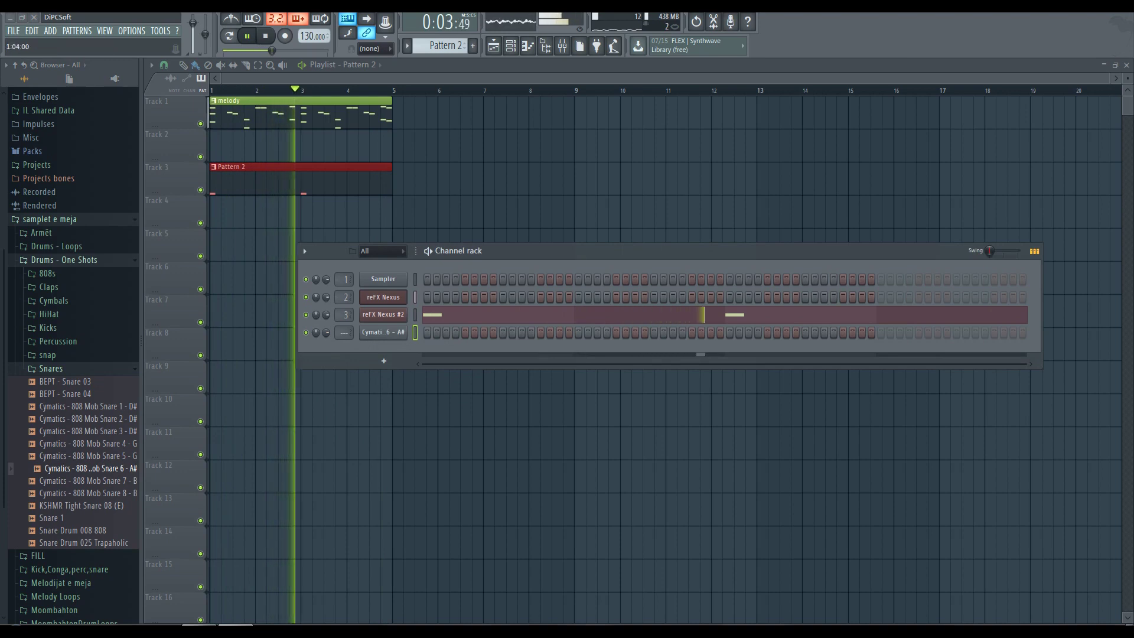
pyautogui.click(502, 332)
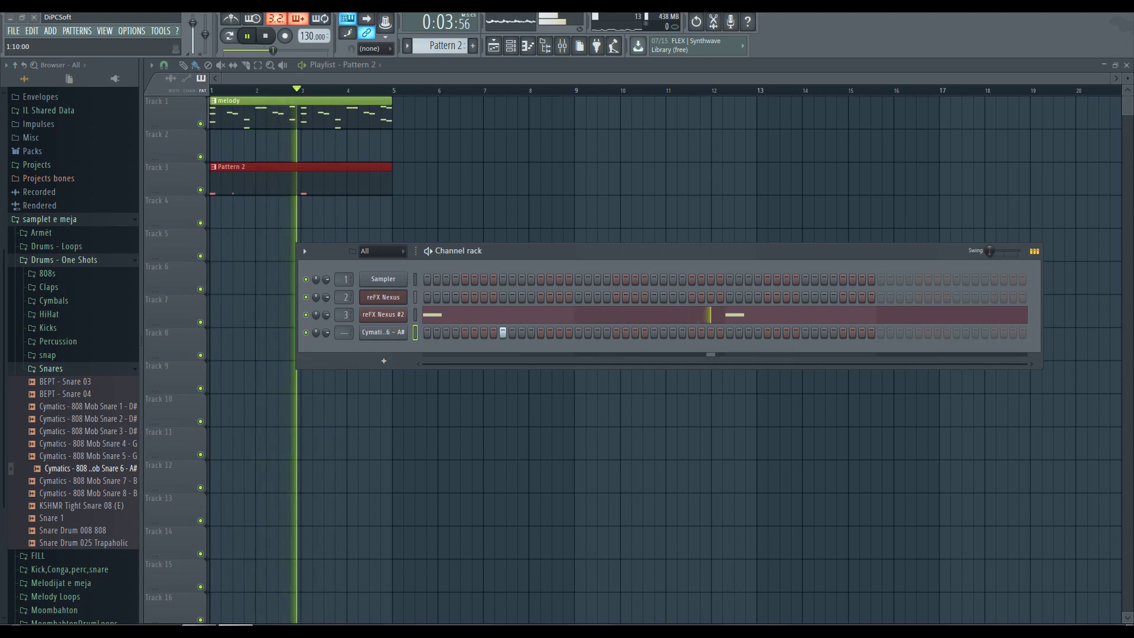
pyautogui.press('space')
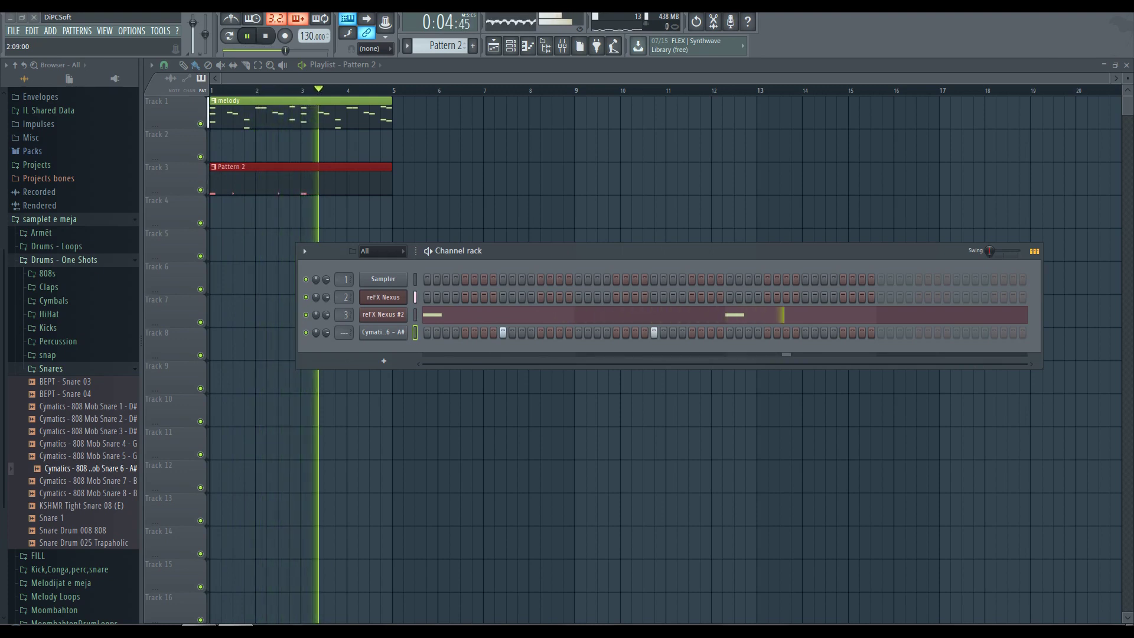
pyautogui.press('space')
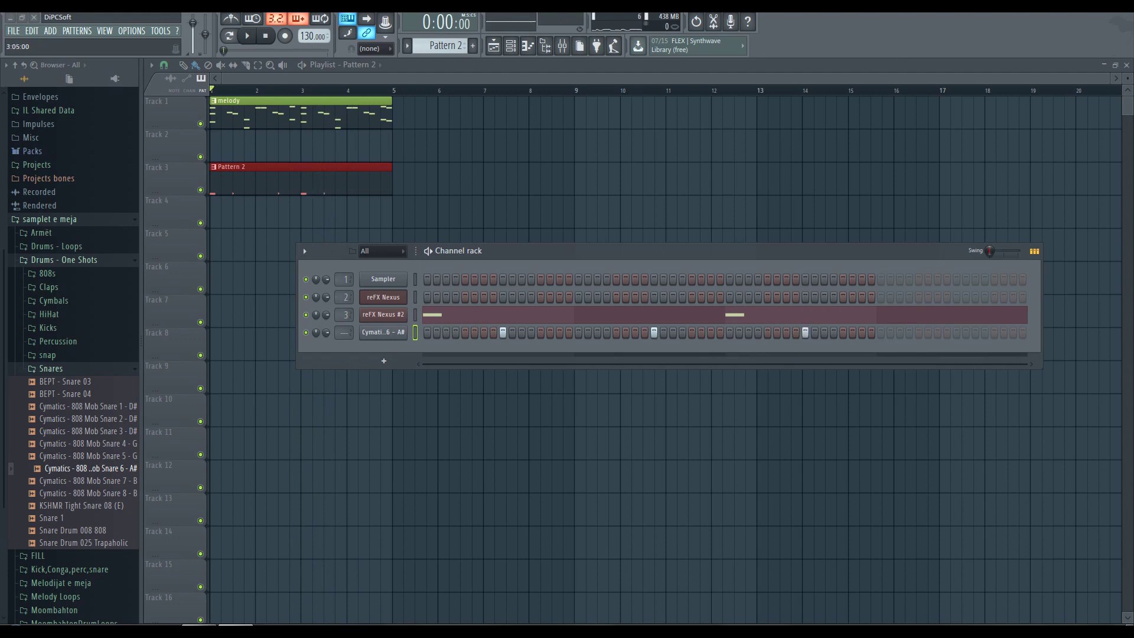
pyautogui.press('space')
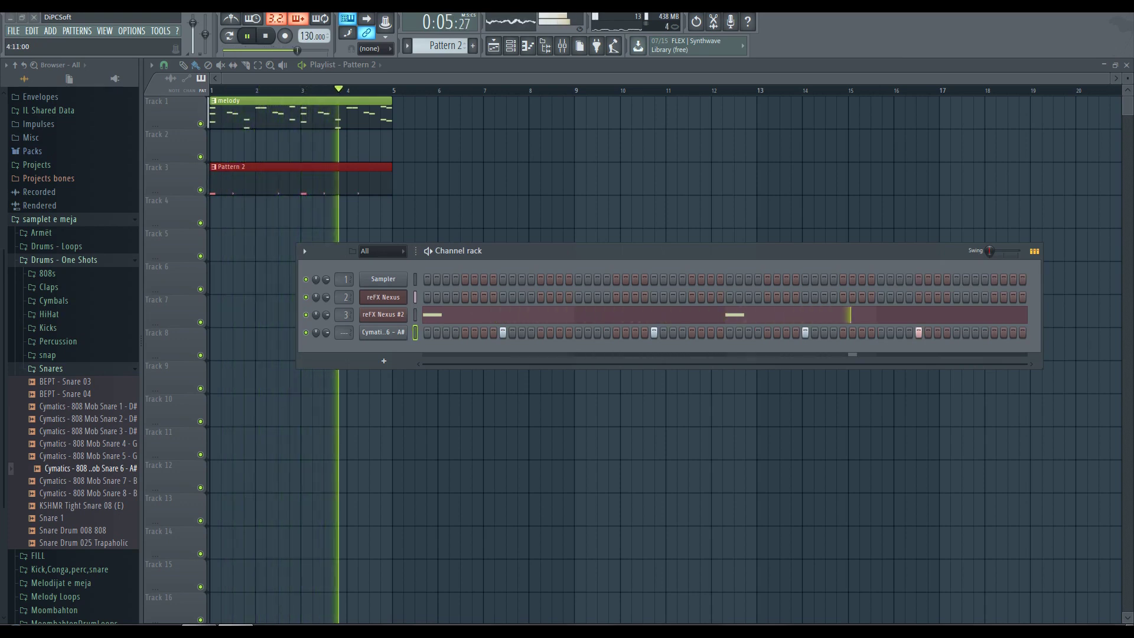
pyautogui.press('space')
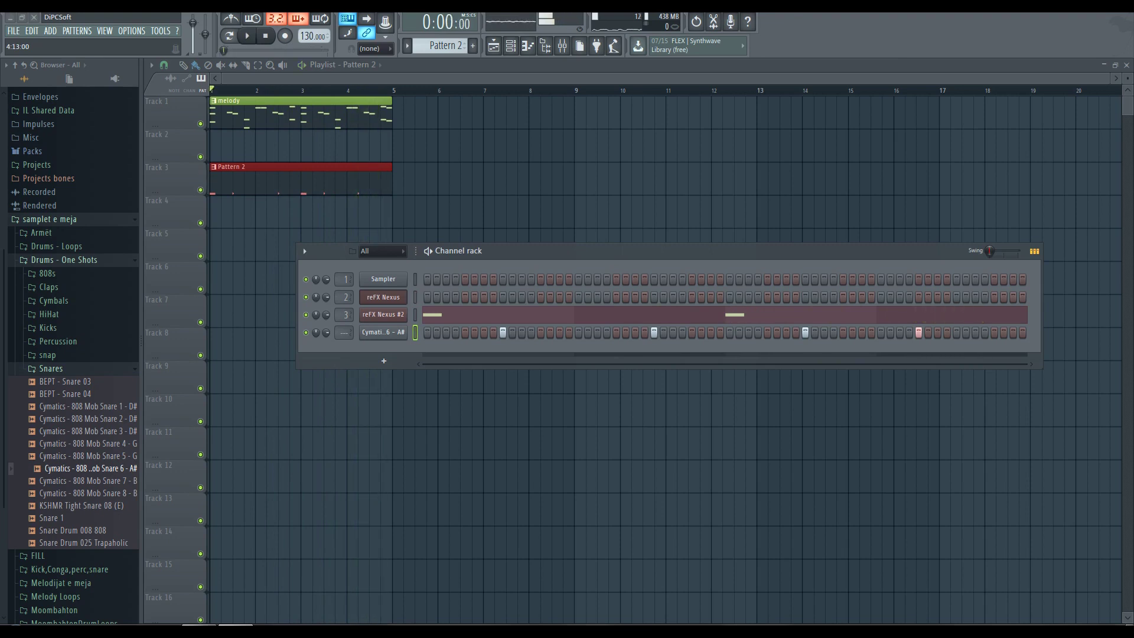
pyautogui.press('space')
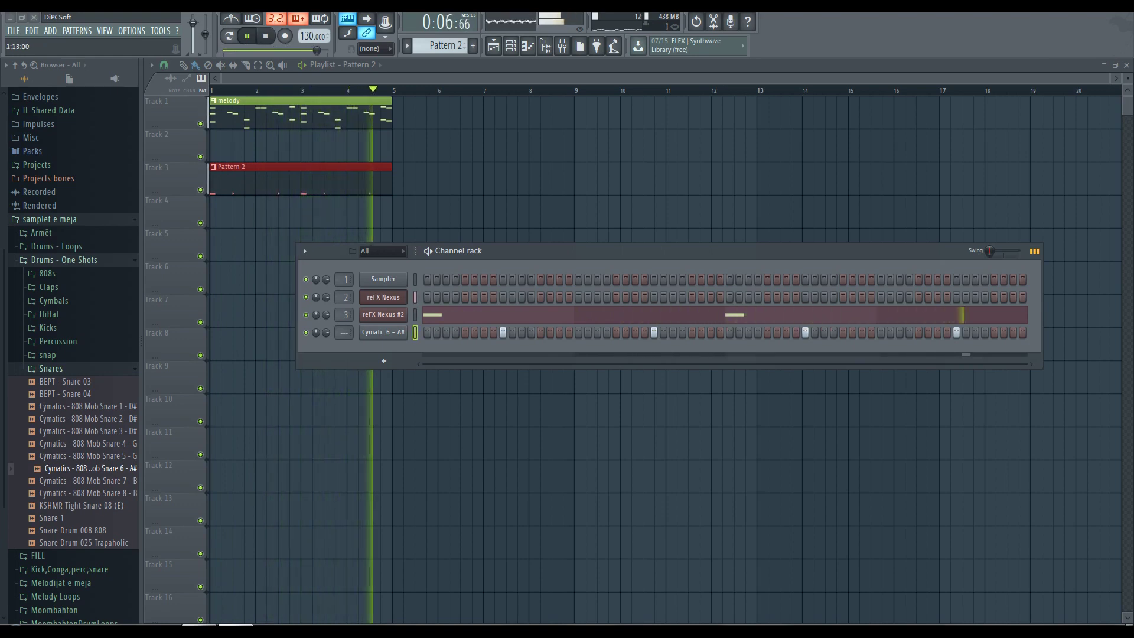
pyautogui.press('space')
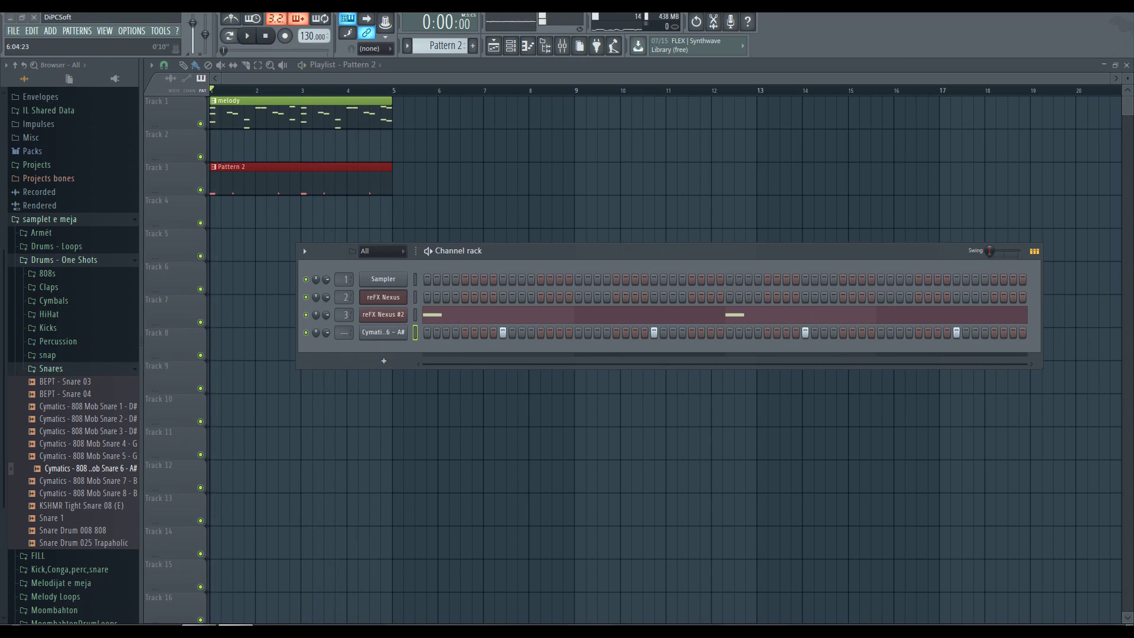
# Split Pattern 2 by channel and move the choir clip from Track 3 to Track 4.
pyautogui.click(446, 45)
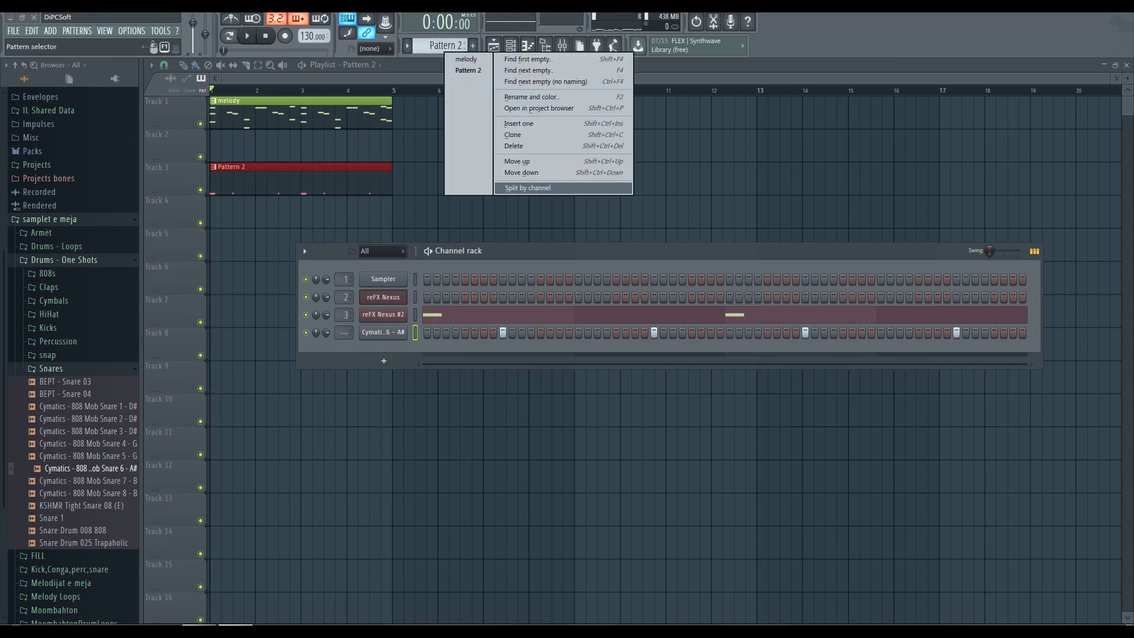
pyautogui.click(527, 188)
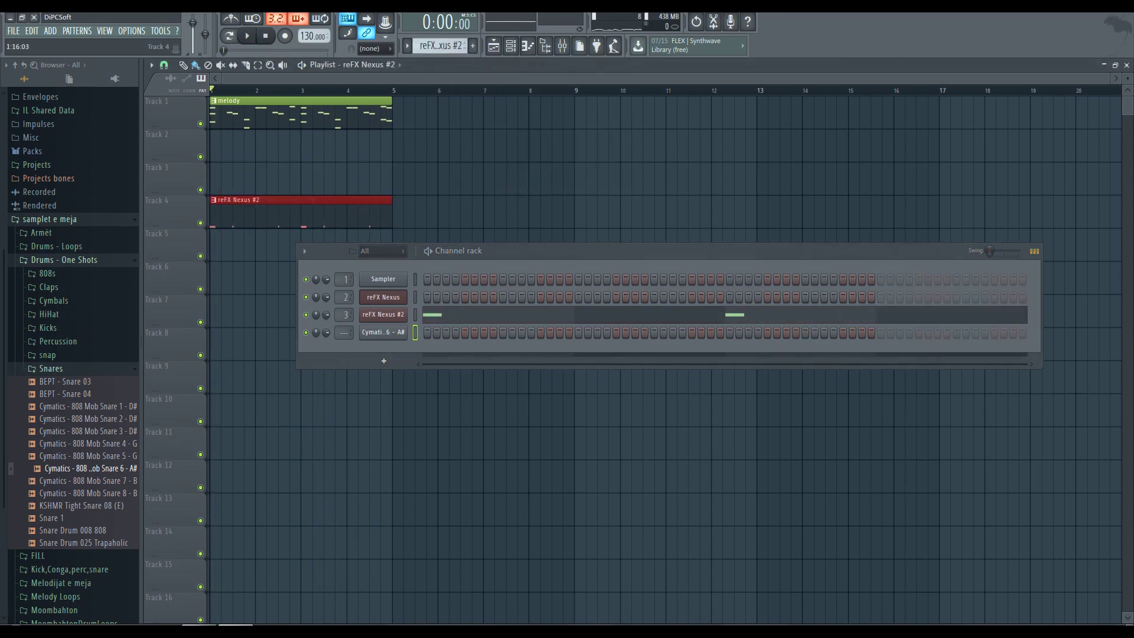
# Place the Cymatics - 808 Mob Snare 6 - A# pattern at bar 1 of Track 3 and play the song.
pyautogui.scroll(1, 446, 45)
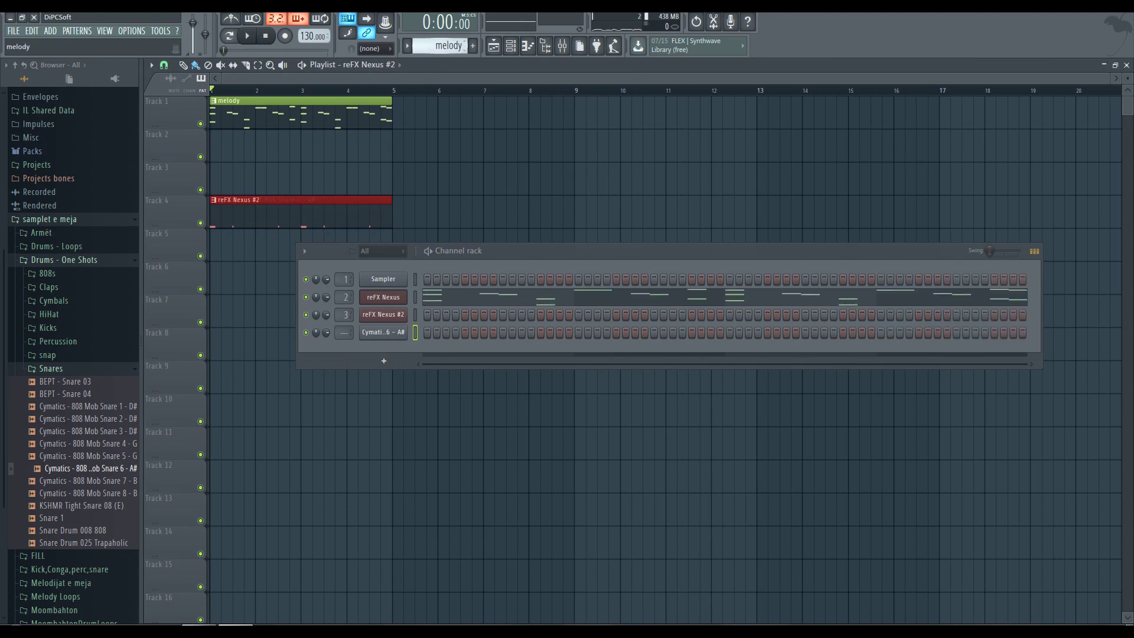
pyautogui.scroll(-3, 445, 45)
pyautogui.click(258, 144)
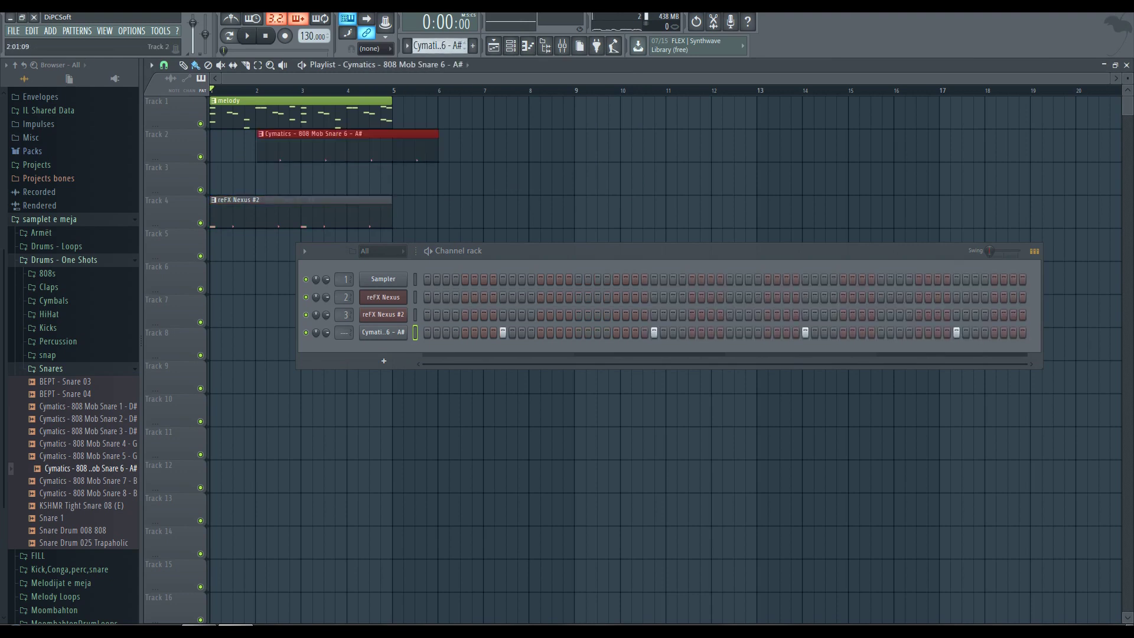
pyautogui.moveTo(295, 145); pyautogui.dragTo(280, 179)
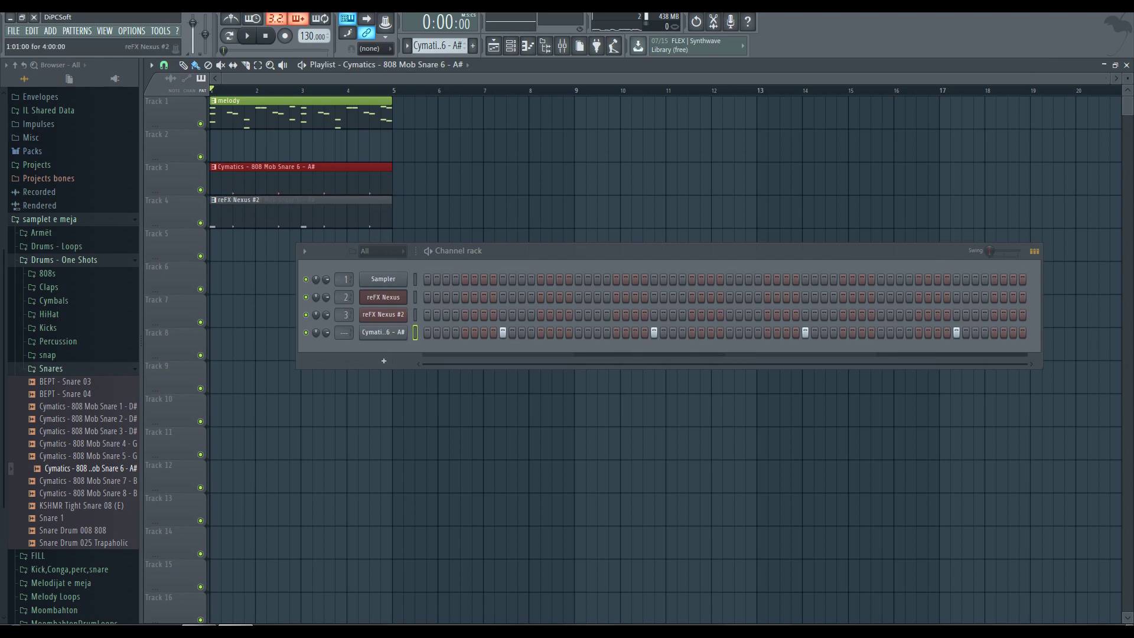
pyautogui.press('space')
pyautogui.press('space')
# Replace the combined clip on Track 4 with the split reFX Nexus #2 pattern at bar 1 and play the song.
pyautogui.press('KP_Subtract')
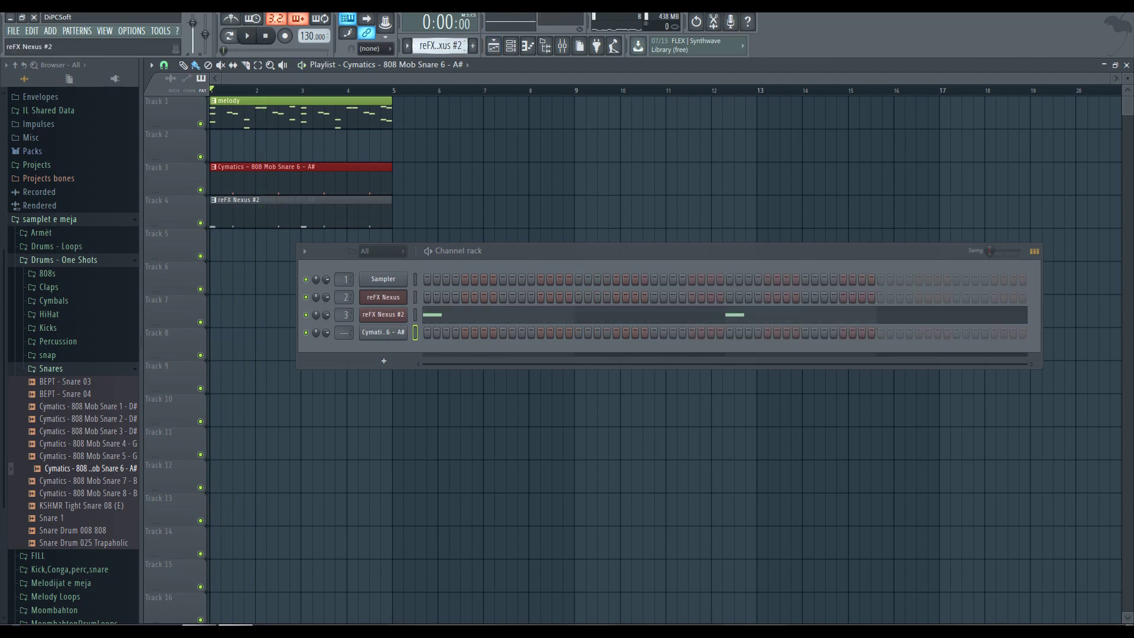
pyautogui.moveTo(236, 199)
pyautogui.mouseDown()
pyautogui.moveTo(453, 200)
pyautogui.moveTo(237, 199)
pyautogui.mouseUp()
pyautogui.press('space')
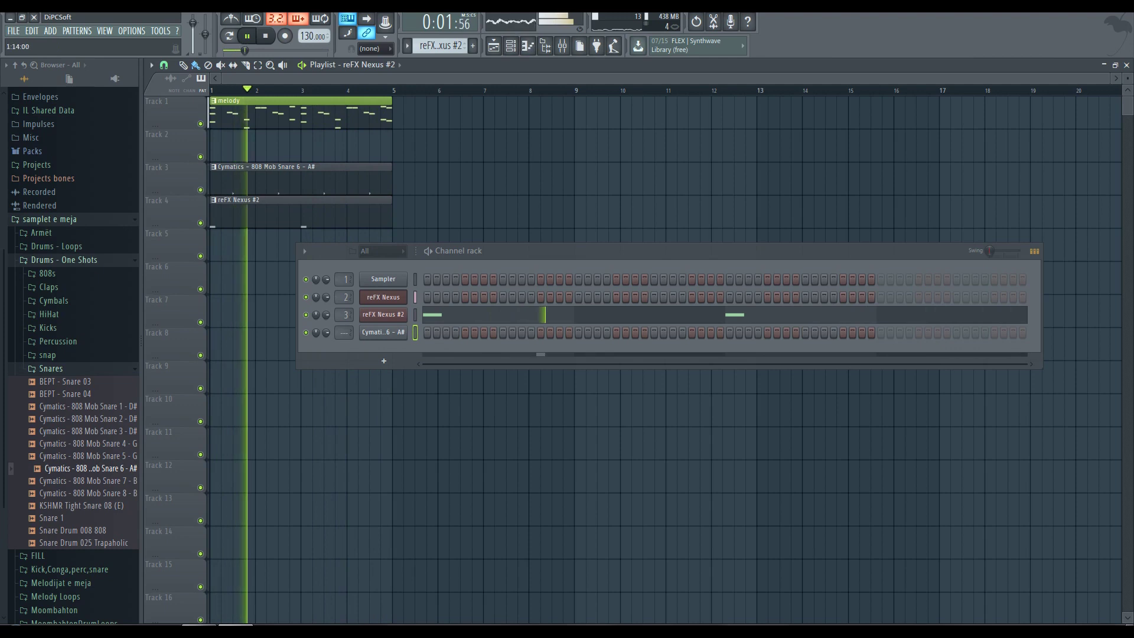
pyautogui.press('space')
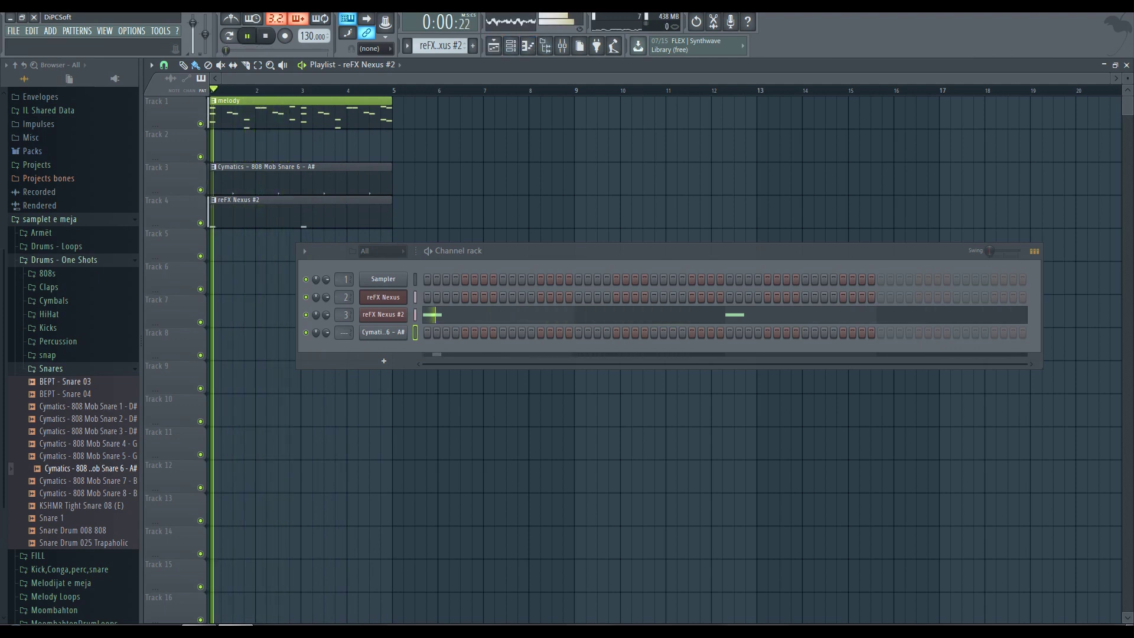
# Browse the HiHat, Moombahton and Kick,Conga,perc,snare sample folders and audition hat and shaker samples, including Hat - Open Hat Special.
pyautogui.click(49, 313)
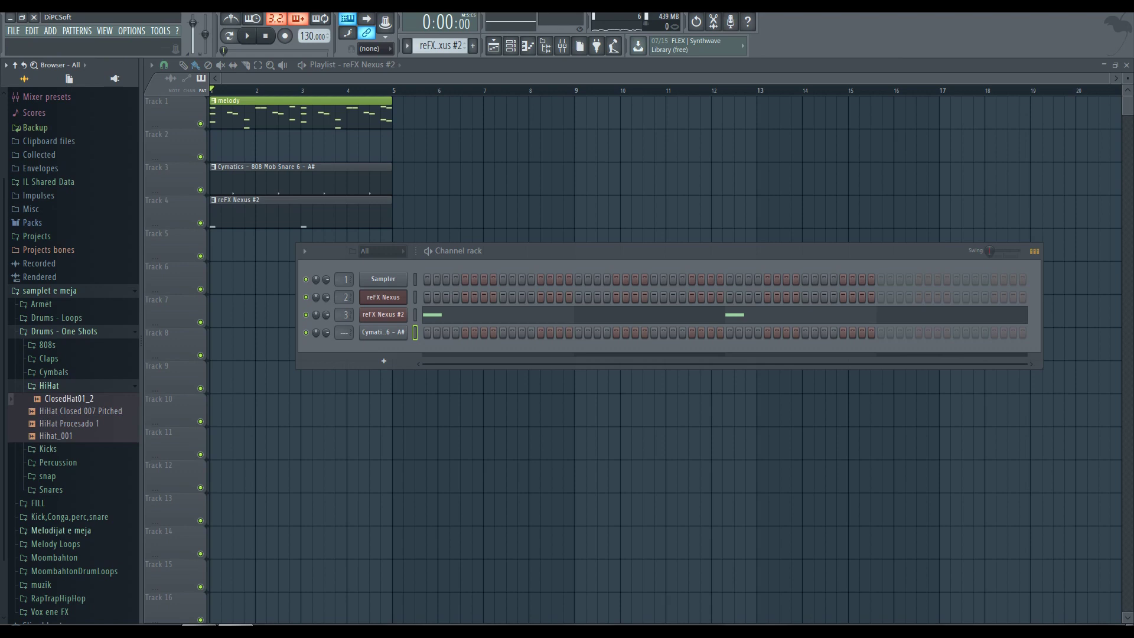
pyautogui.scroll(-3, 71, 354)
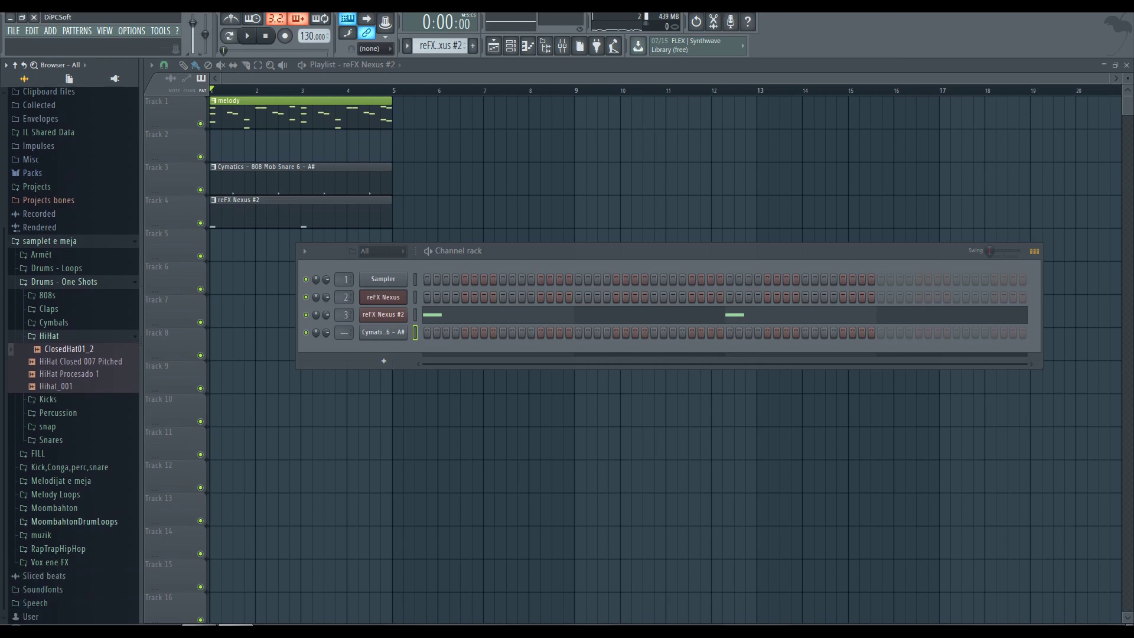
pyautogui.click(54, 507)
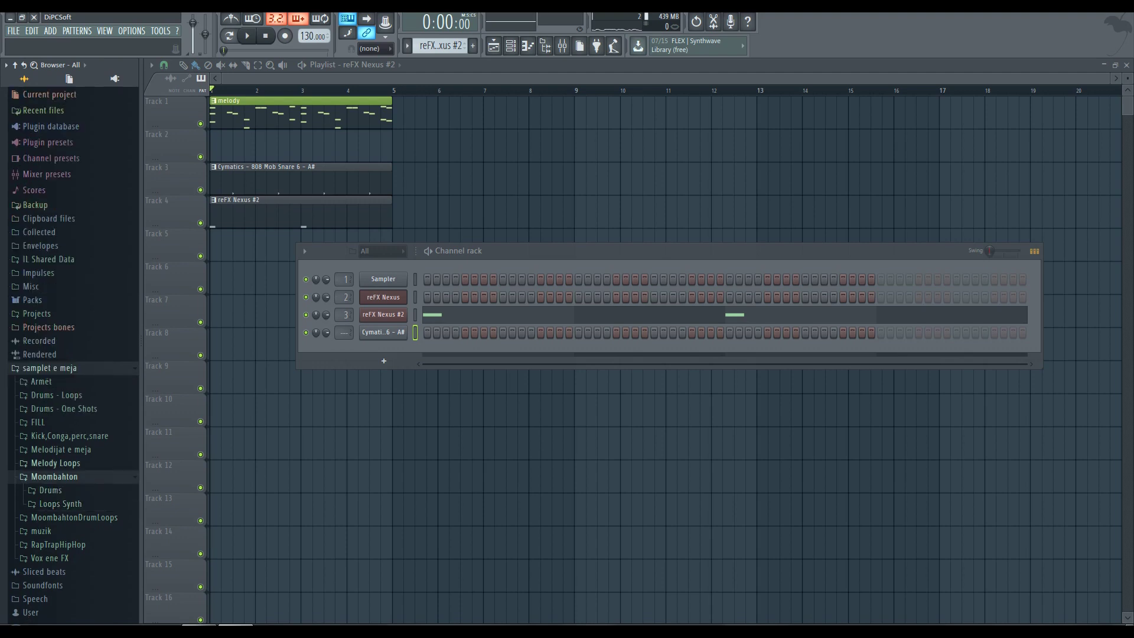
pyautogui.click(69, 436)
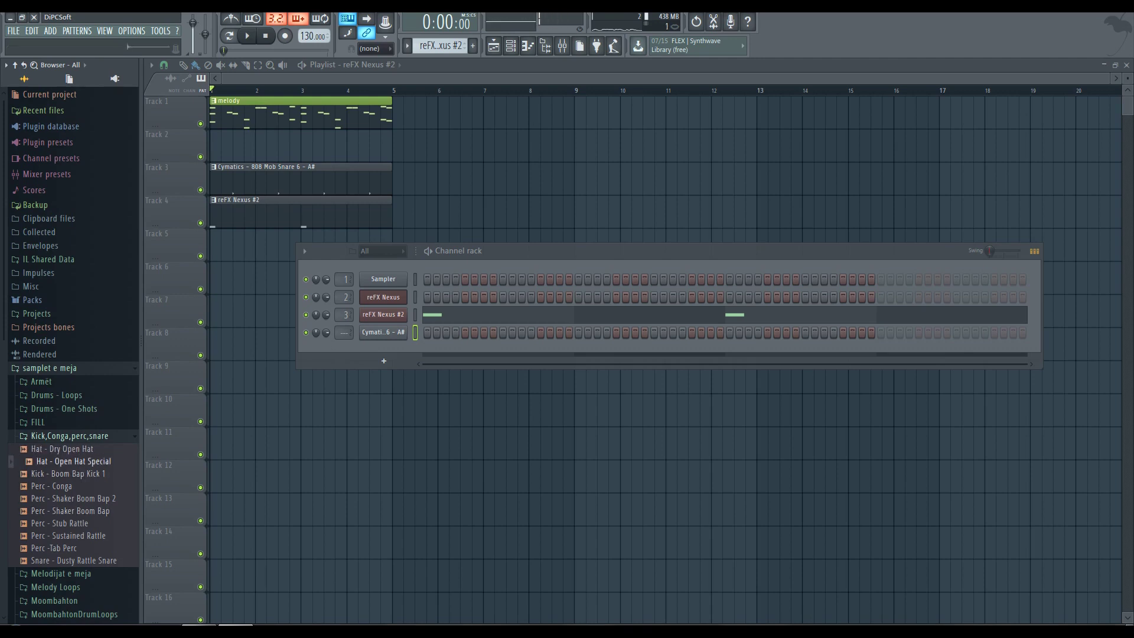
pyautogui.press('space')
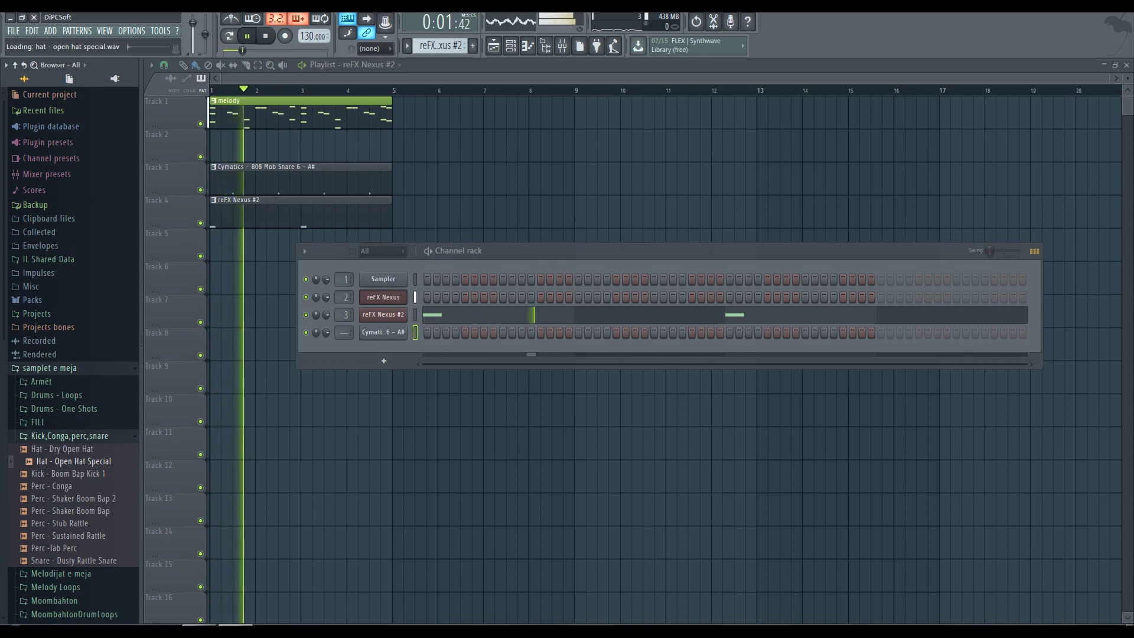
pyautogui.press('space')
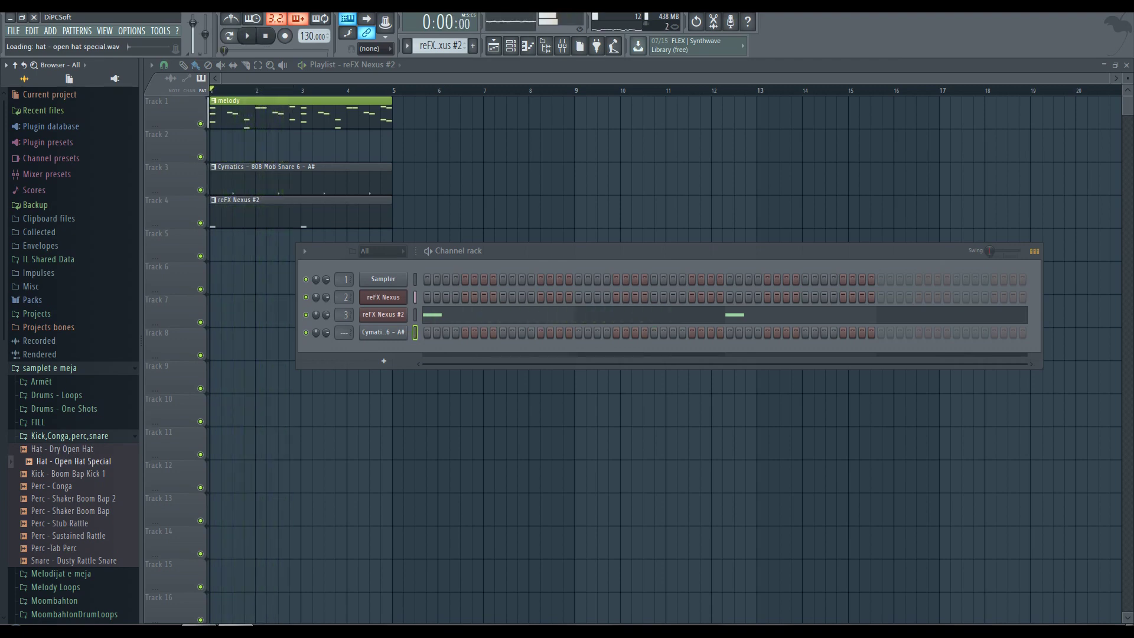
pyautogui.click(76, 498)
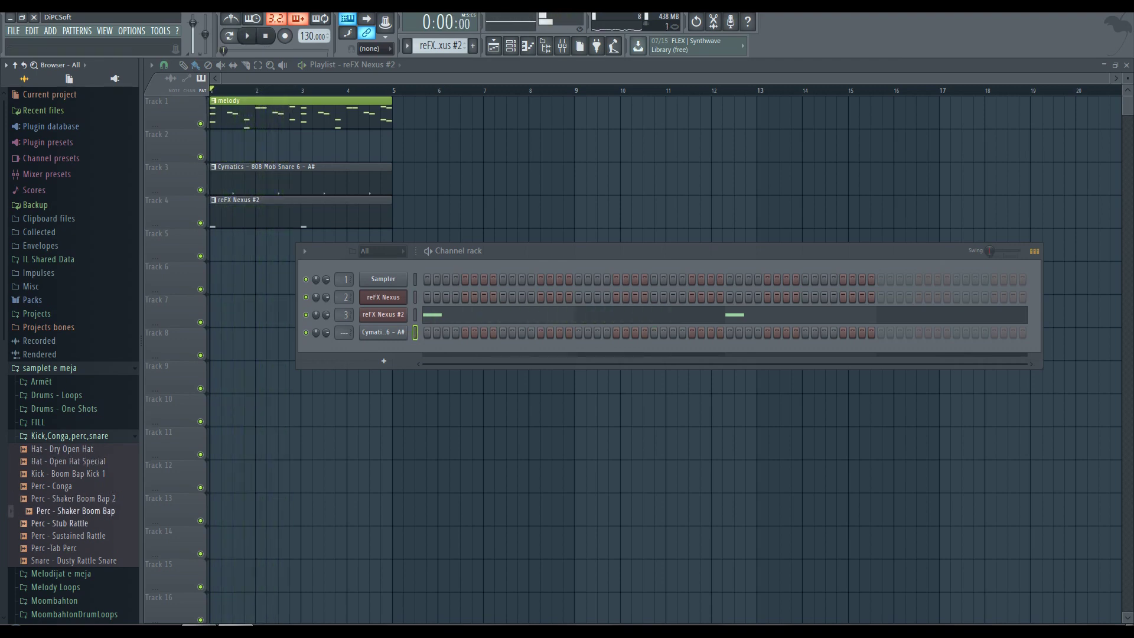
pyautogui.click(64, 409)
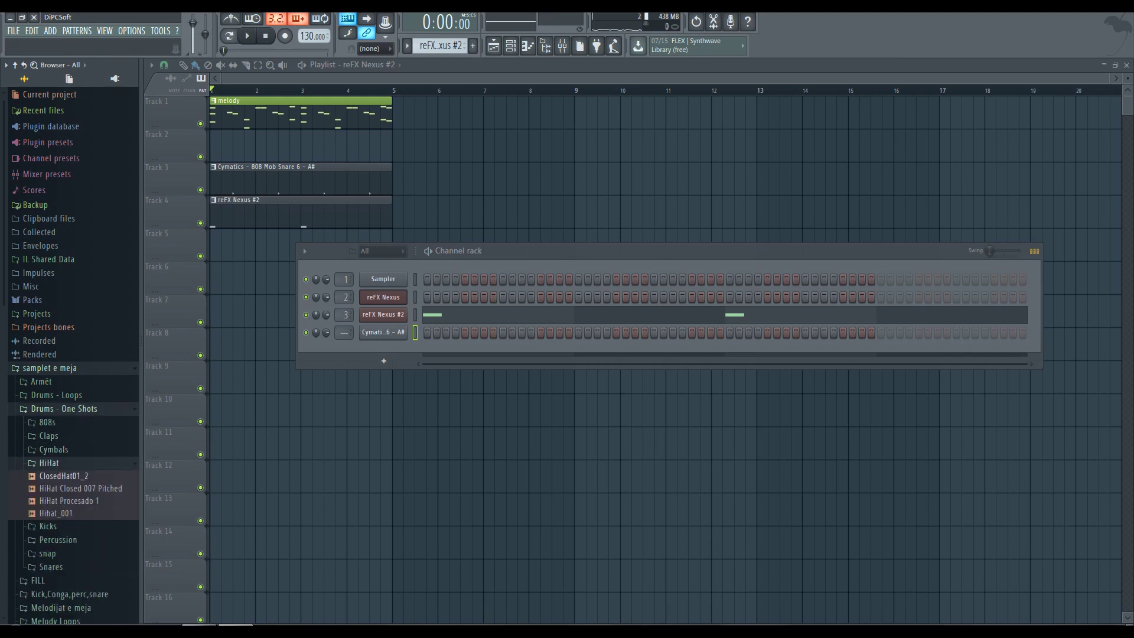
# Audition the HiHat one-shots from HiHat Closed 007 Pitched to Hihat_001 against the playing song.
pyautogui.click(83, 488)
pyautogui.press('space')
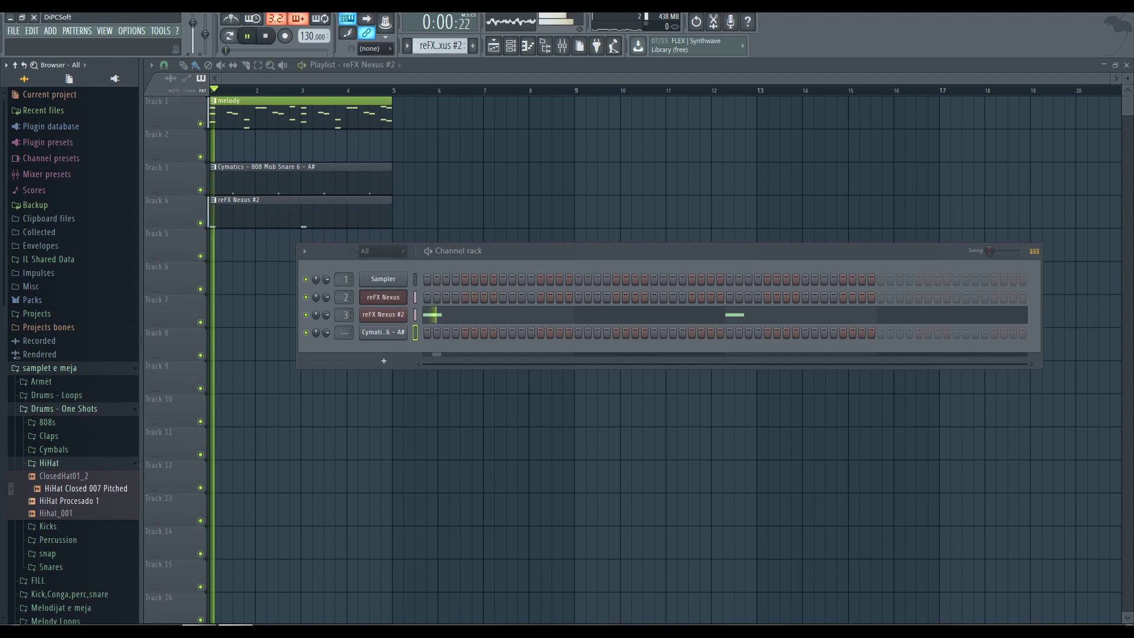
pyautogui.press('Down')
pyautogui.press('Down')
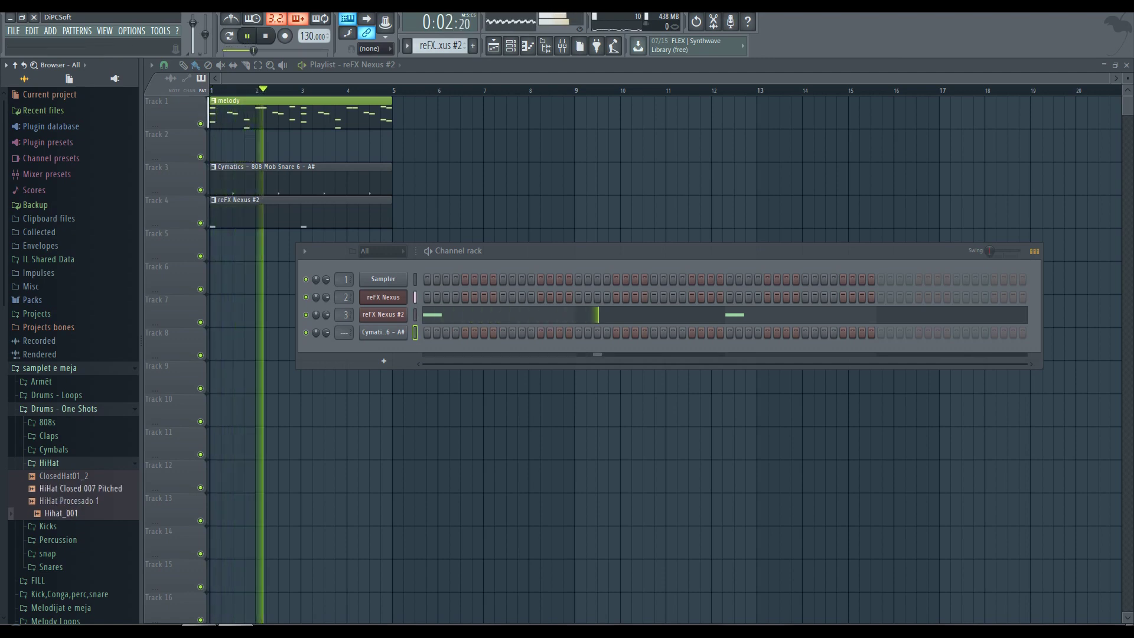
pyautogui.press('Up')
pyautogui.press('Up')
pyautogui.press('Down')
pyautogui.press('Down')
pyautogui.press('space')
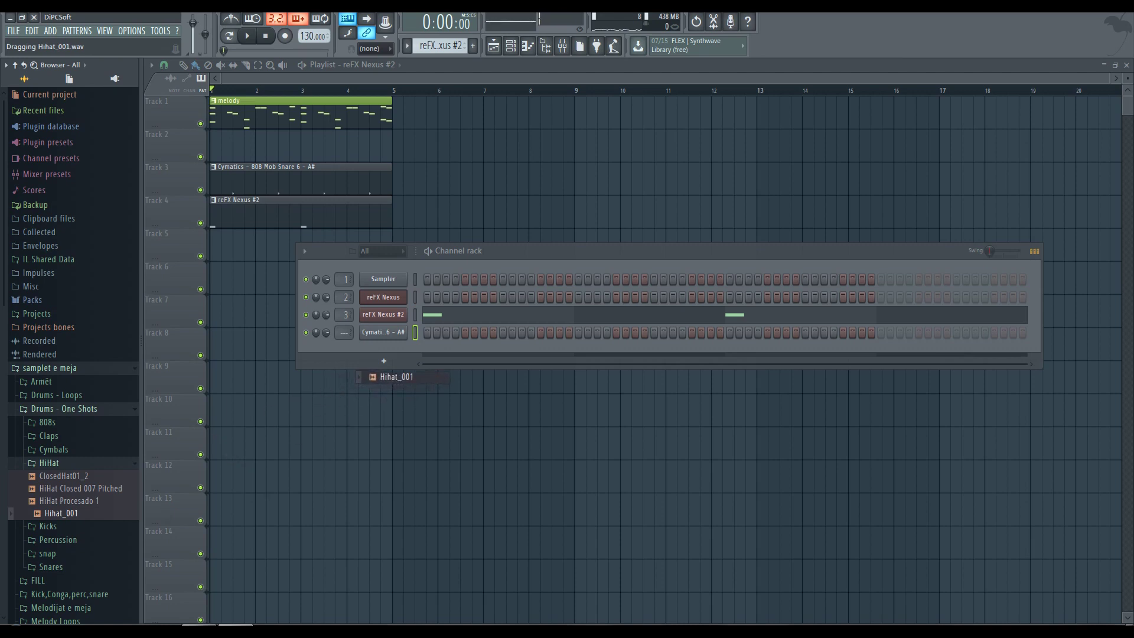
# Add Hihat_001 as a channel on mixer track 5 and place its hits on steps 1 and 3 of a new Pattern 4.
pyautogui.moveTo(360, 376); pyautogui.dragTo(366, 372)
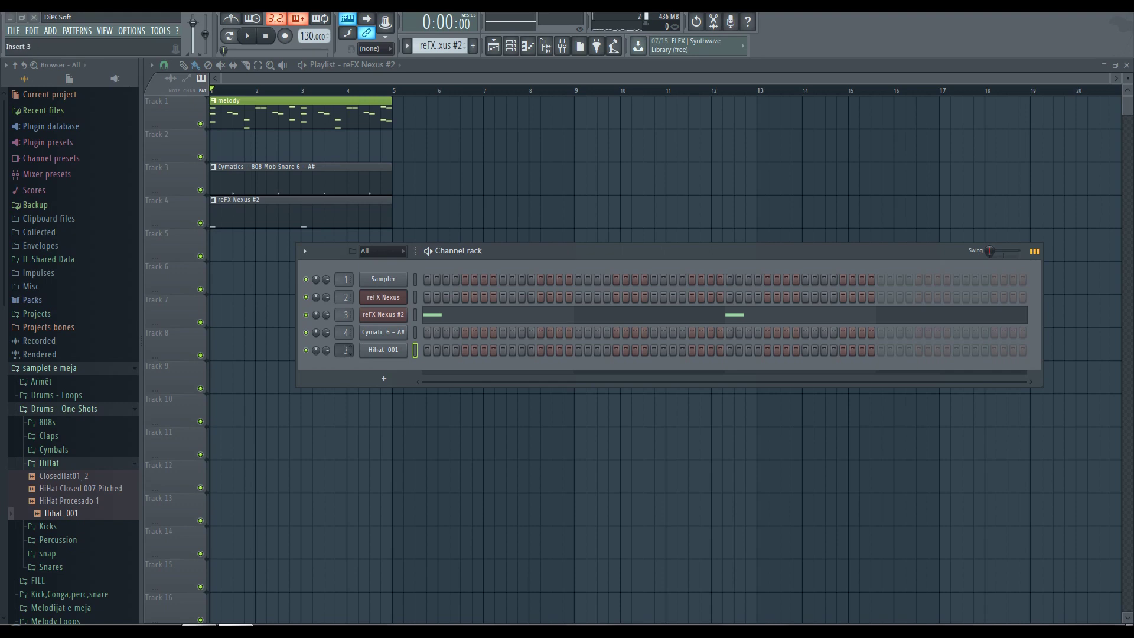
pyautogui.press('F4')
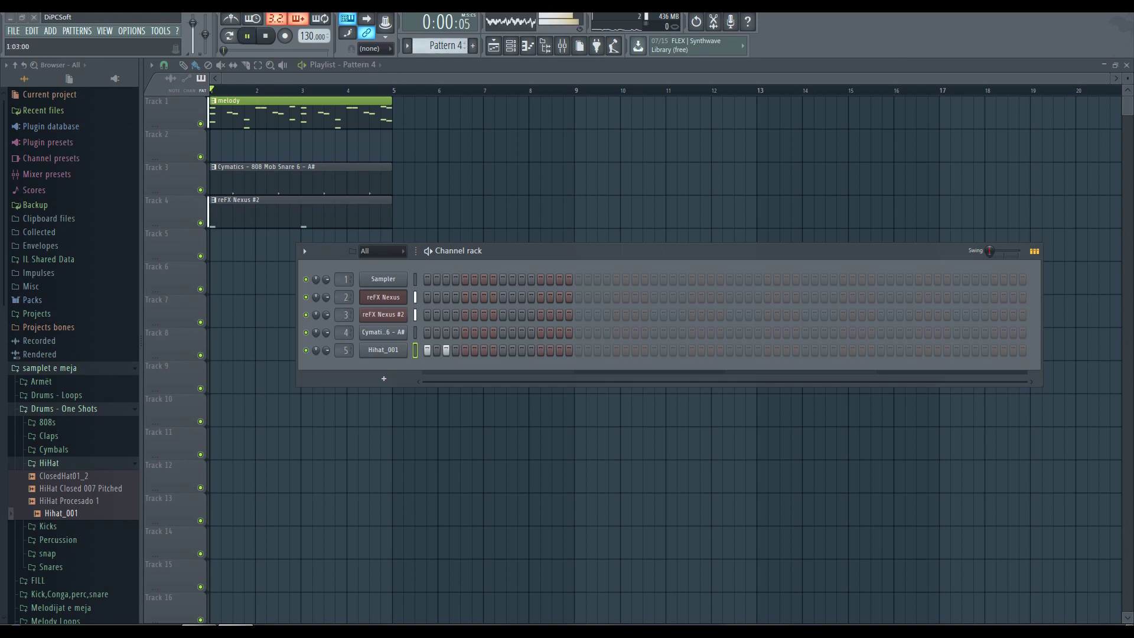
pyautogui.press('space')
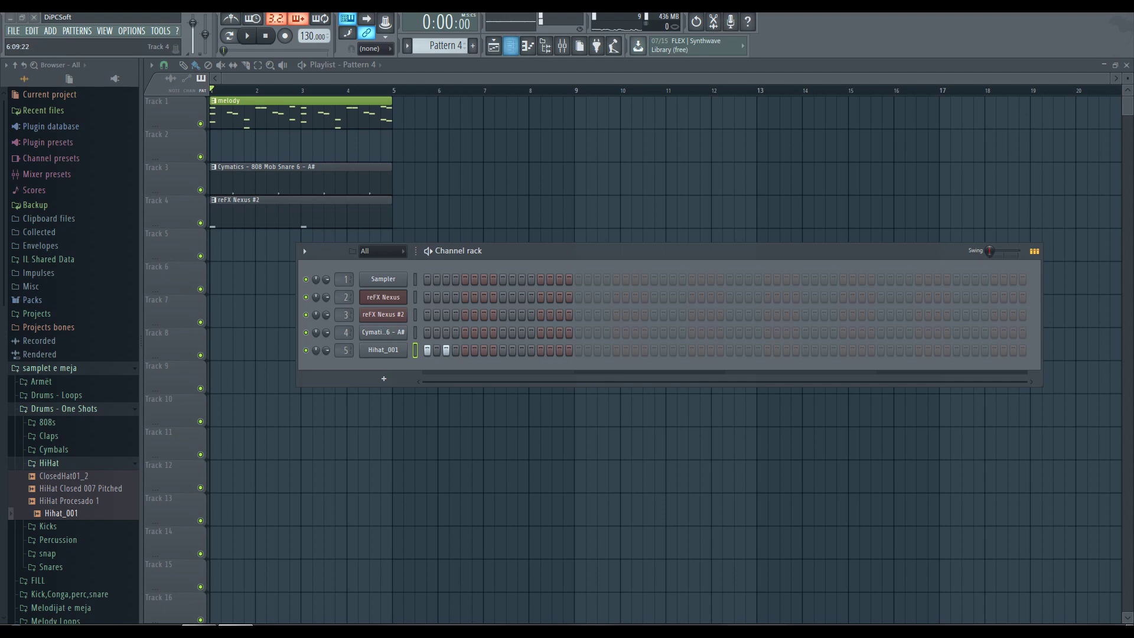
# Move the channel rack clear of the upper tracks and place Pattern 4 at bar 1 of Track 5.
pyautogui.moveTo(303, 248); pyautogui.dragTo(284, 350)
pyautogui.moveTo(254, 245); pyautogui.dragTo(403, 245)
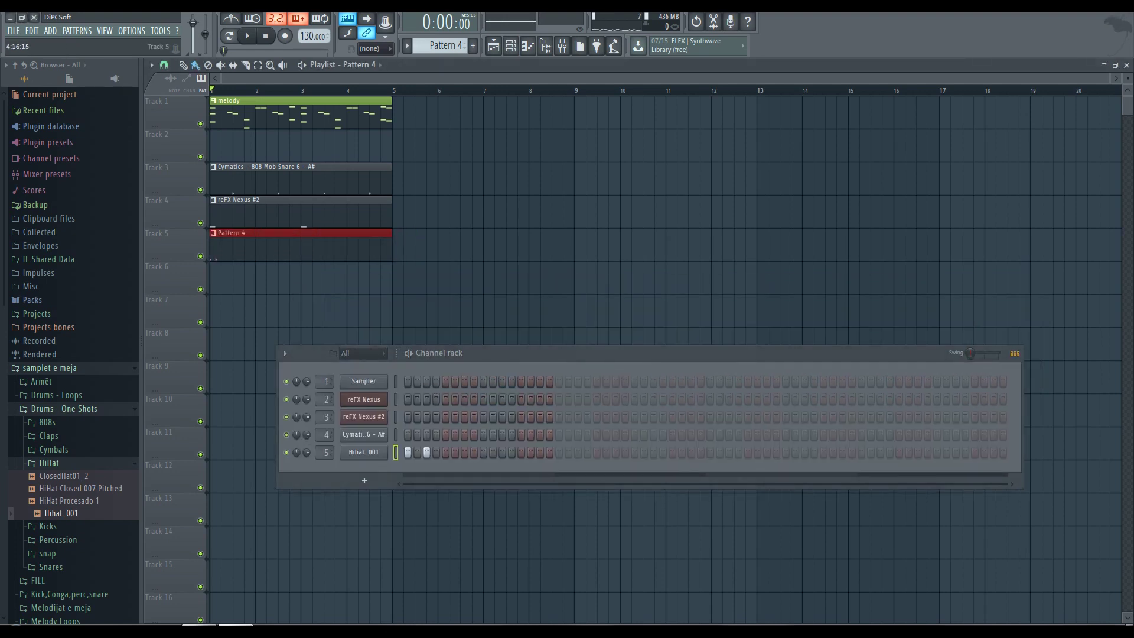
# Add a Hihat_001 hit on step 7 of Pattern 4 and try one on step 11 while replaying the song.
pyautogui.press('space')
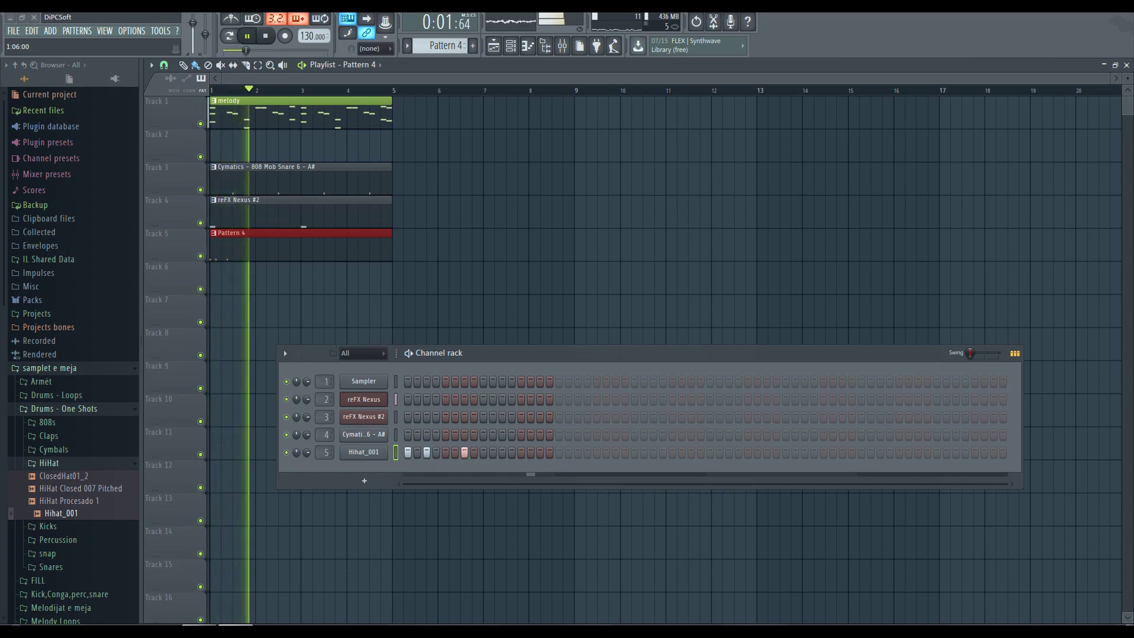
pyautogui.click(502, 452)
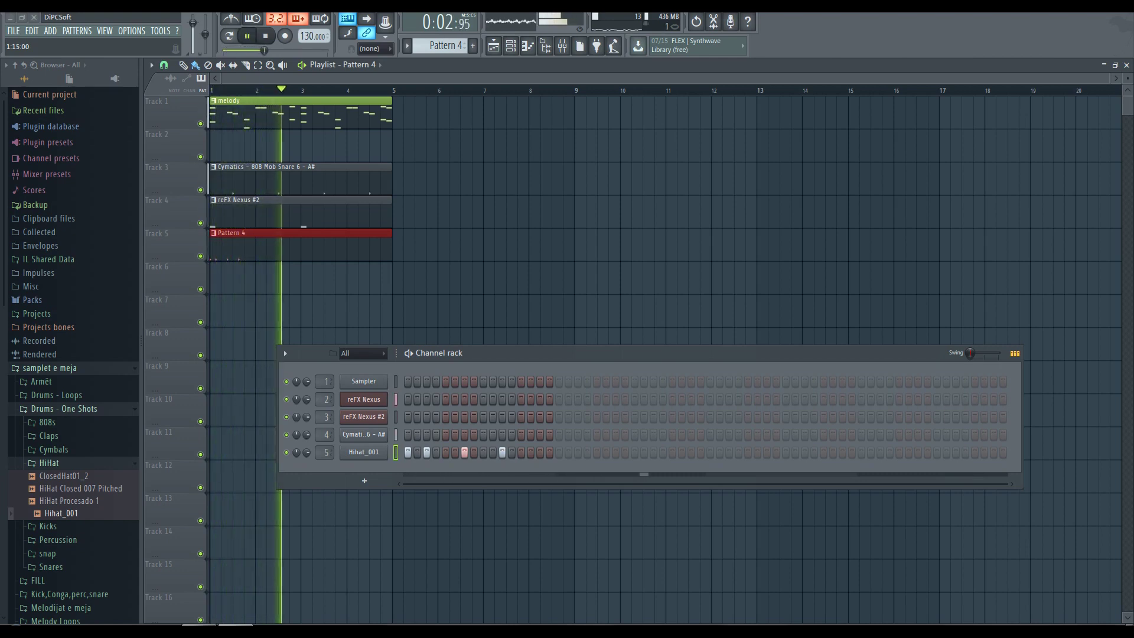
pyautogui.press('space')
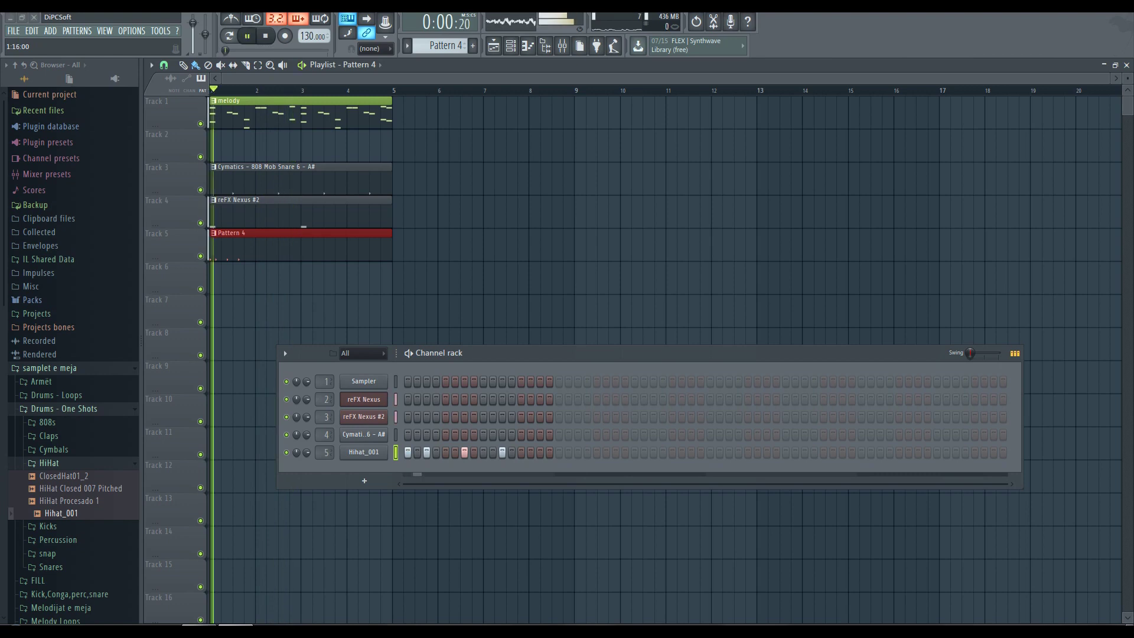
pyautogui.click(502, 452)
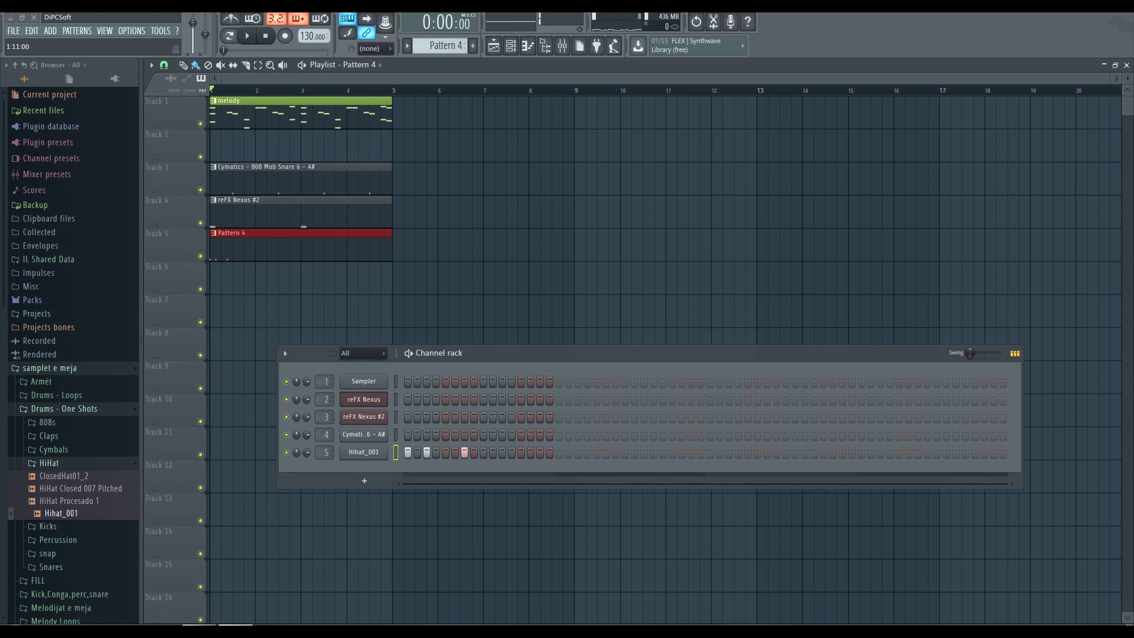
pyautogui.press('space')
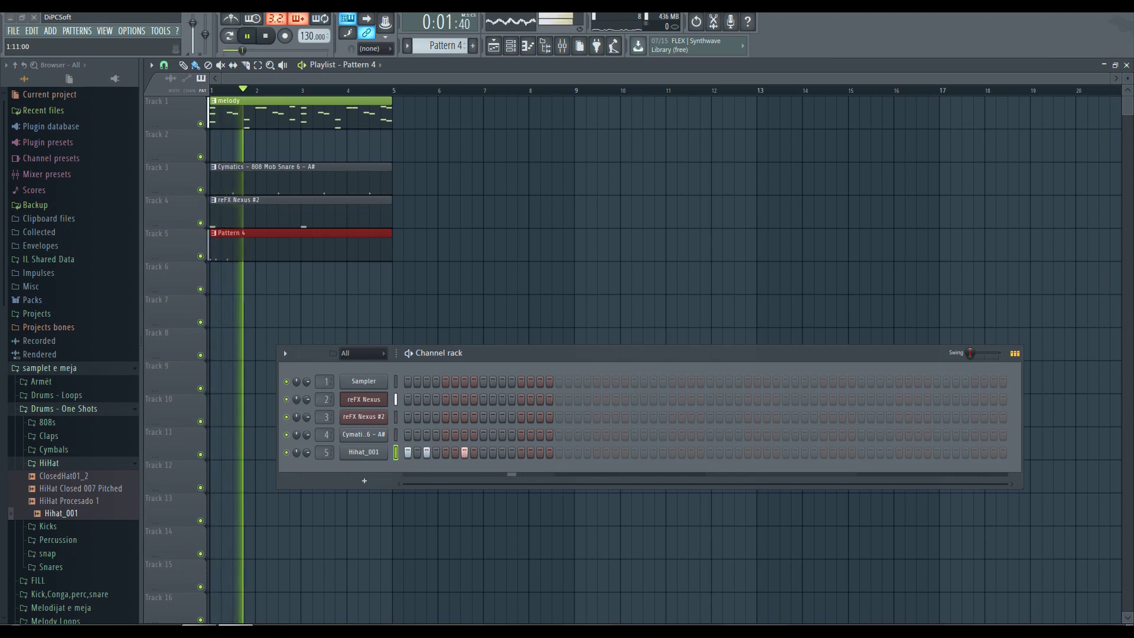
# Add Hihat_001 hits on steps 11, 12, 13 and 15 of Pattern 4 and replay the song.
pyautogui.click(502, 452)
pyautogui.click(511, 452)
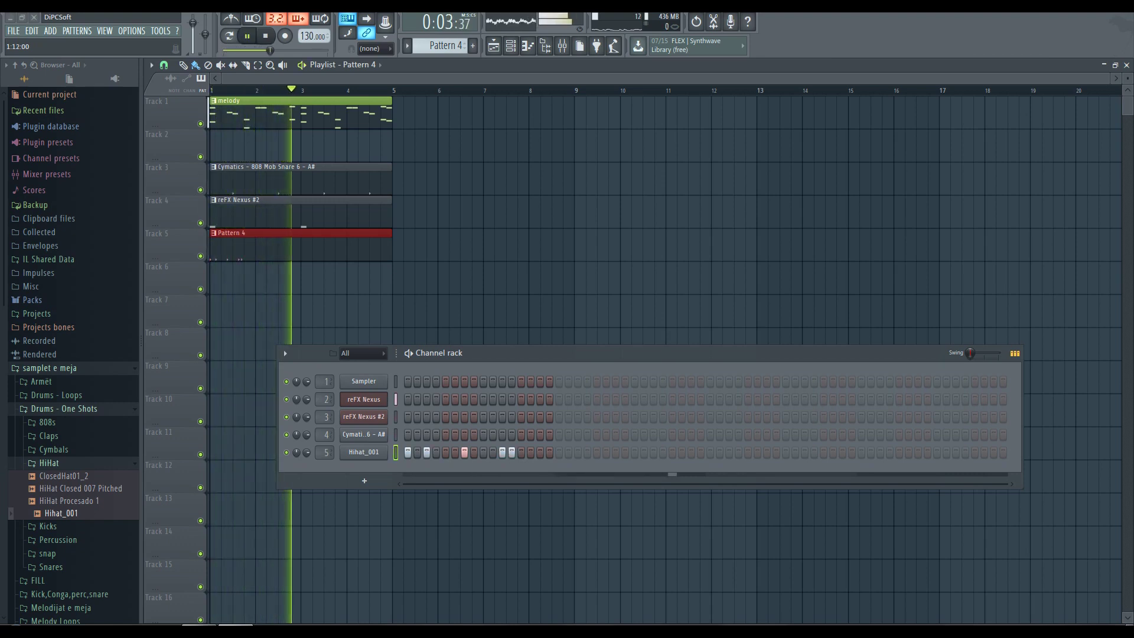
pyautogui.click(521, 452)
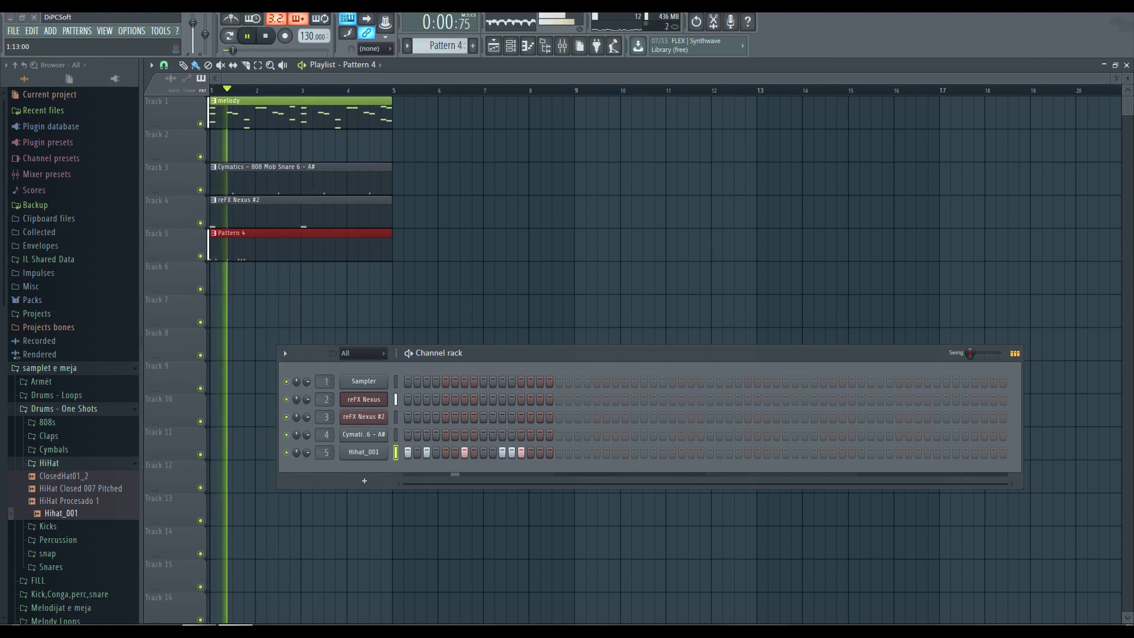
pyautogui.click(539, 451)
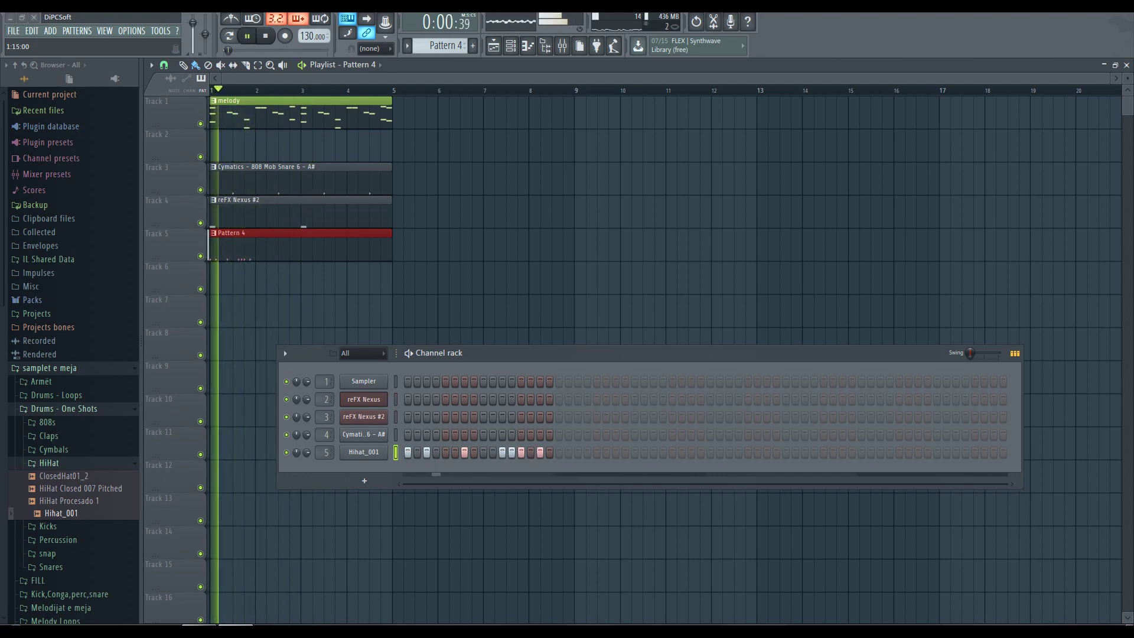
pyautogui.press('space')
pyautogui.press('space')
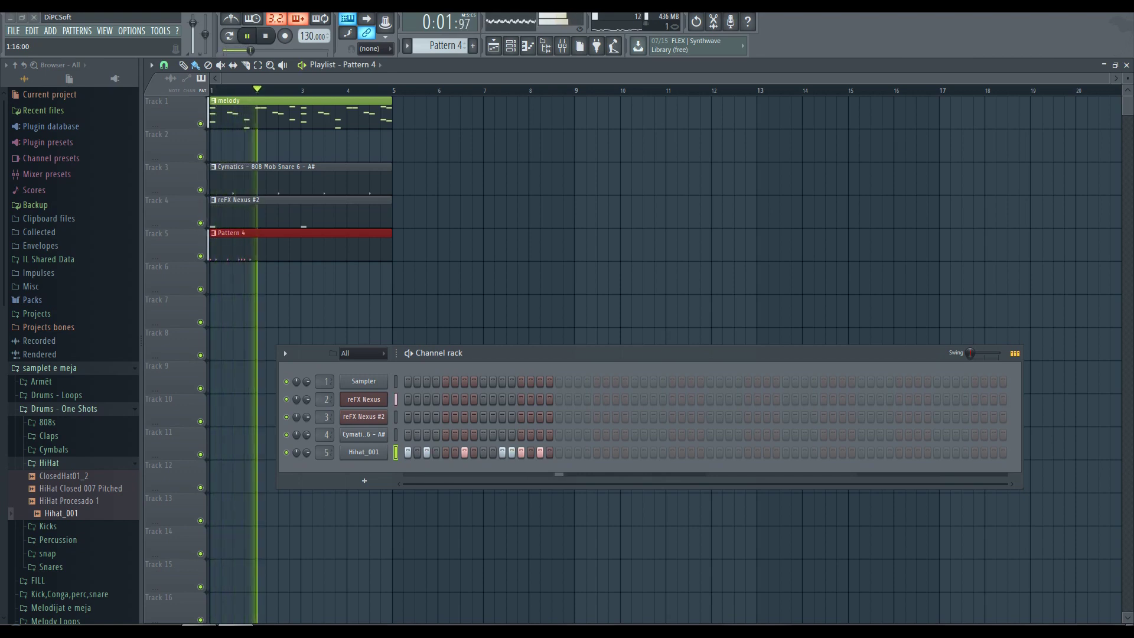
pyautogui.press('space')
pyautogui.press('space')
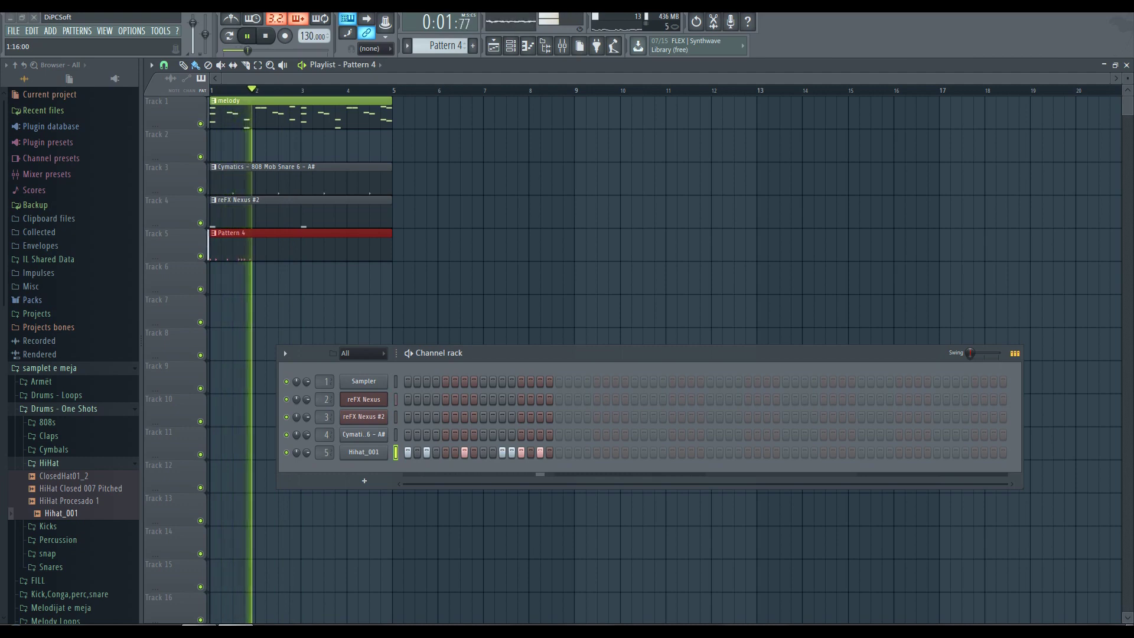
# Extend the Hihat_001 rhythm into bar 2 with hits on steps 17, 19, 23 and 25, checking it against the song.
pyautogui.press('space')
pyautogui.press('space')
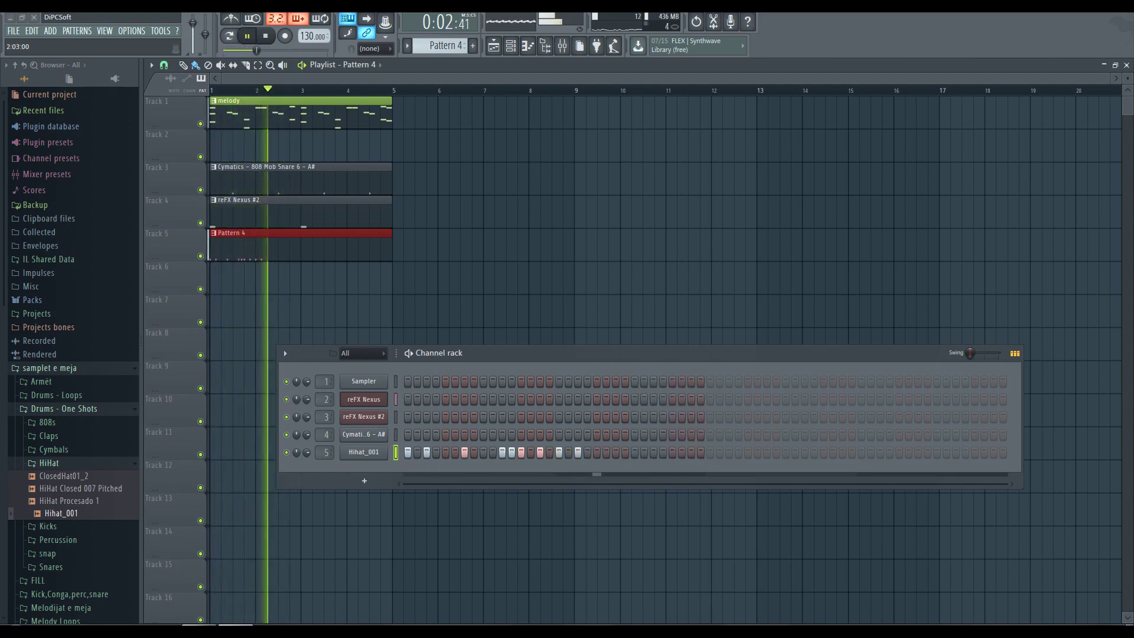
pyautogui.press('space')
pyautogui.press('space')
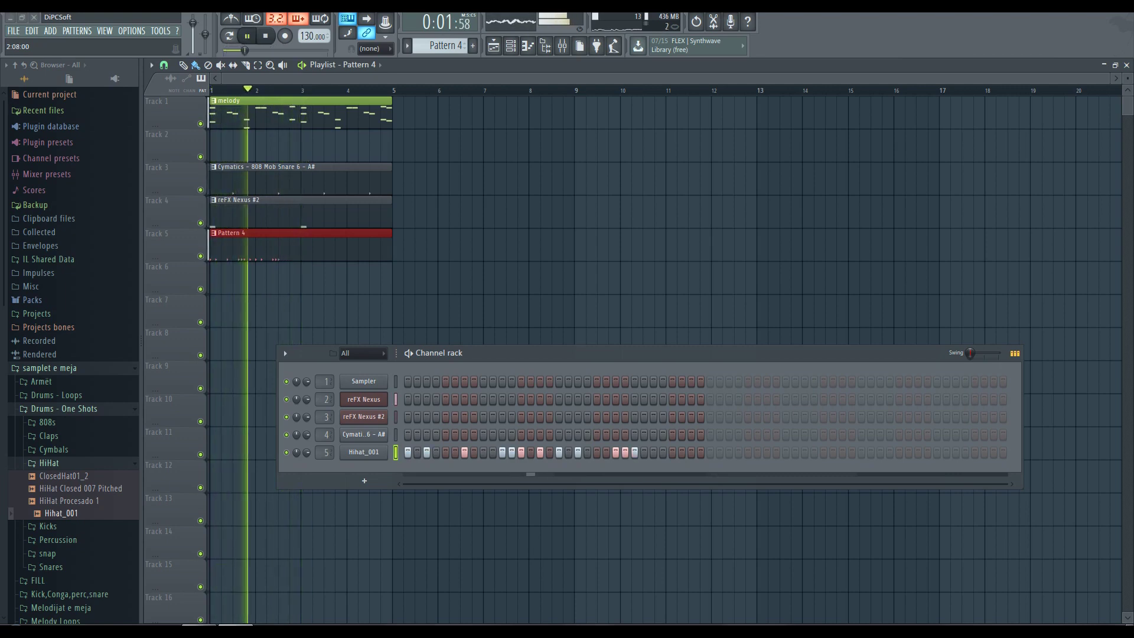
pyautogui.press('space')
pyautogui.press('space')
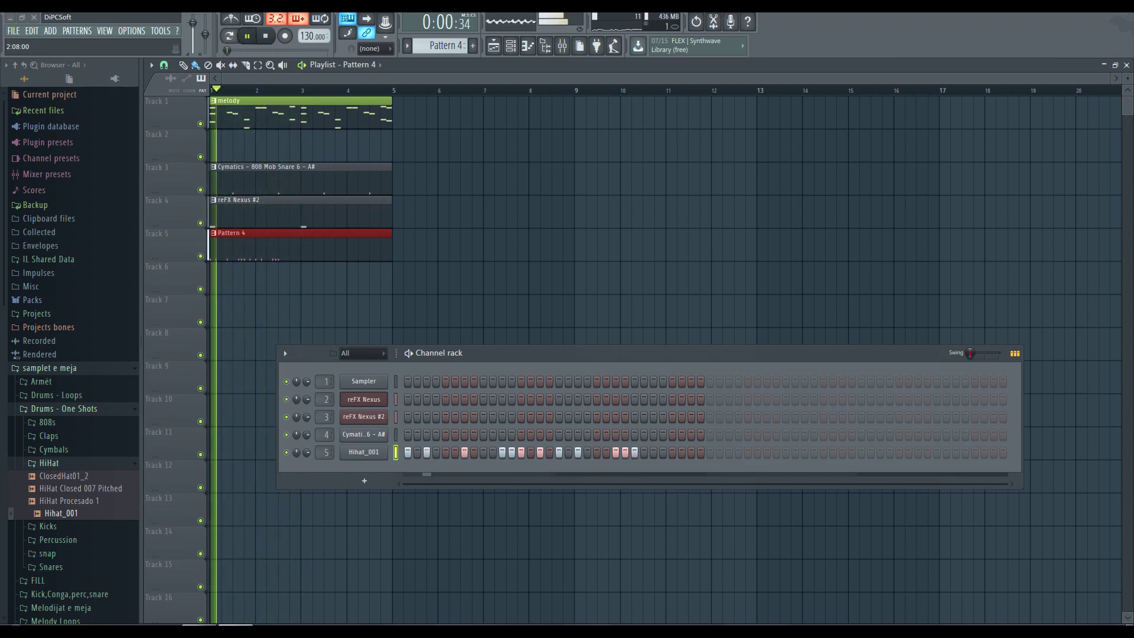
pyautogui.press('space')
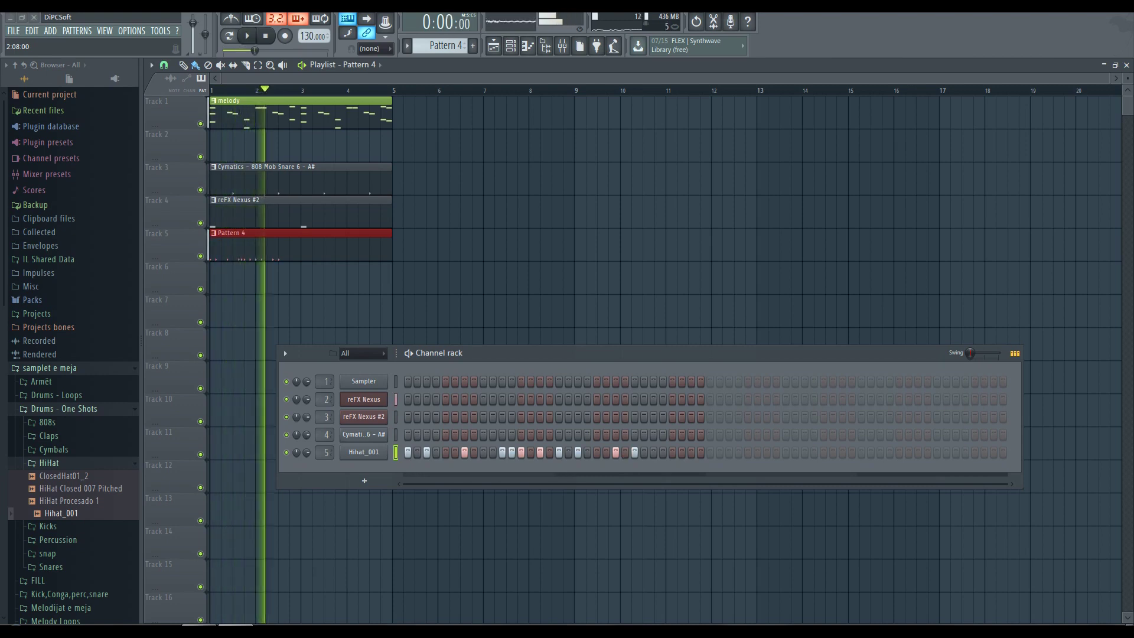
# Replay the song from the start several times to judge the hi-hat rhythm against the melody and snare.
pyautogui.press('space')
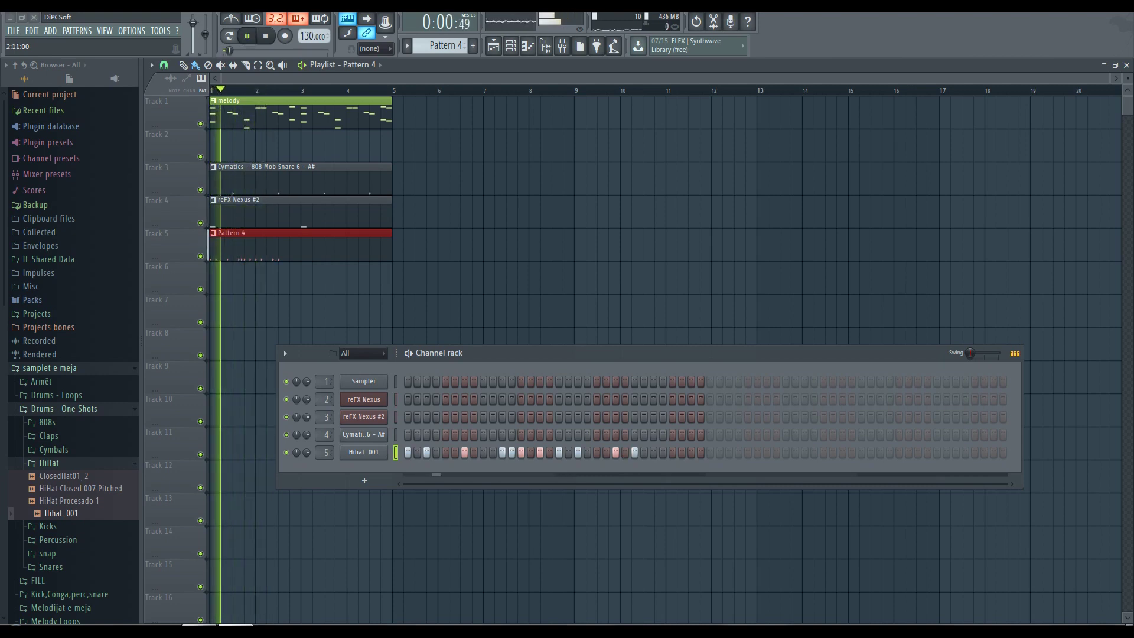
pyautogui.press('space')
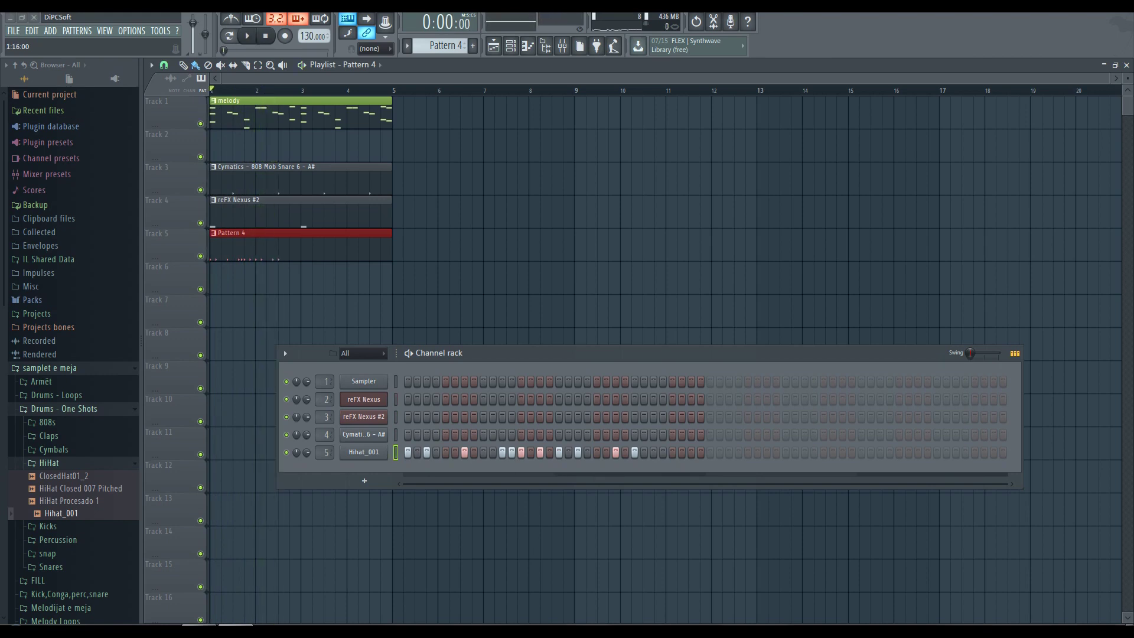
pyautogui.press('space')
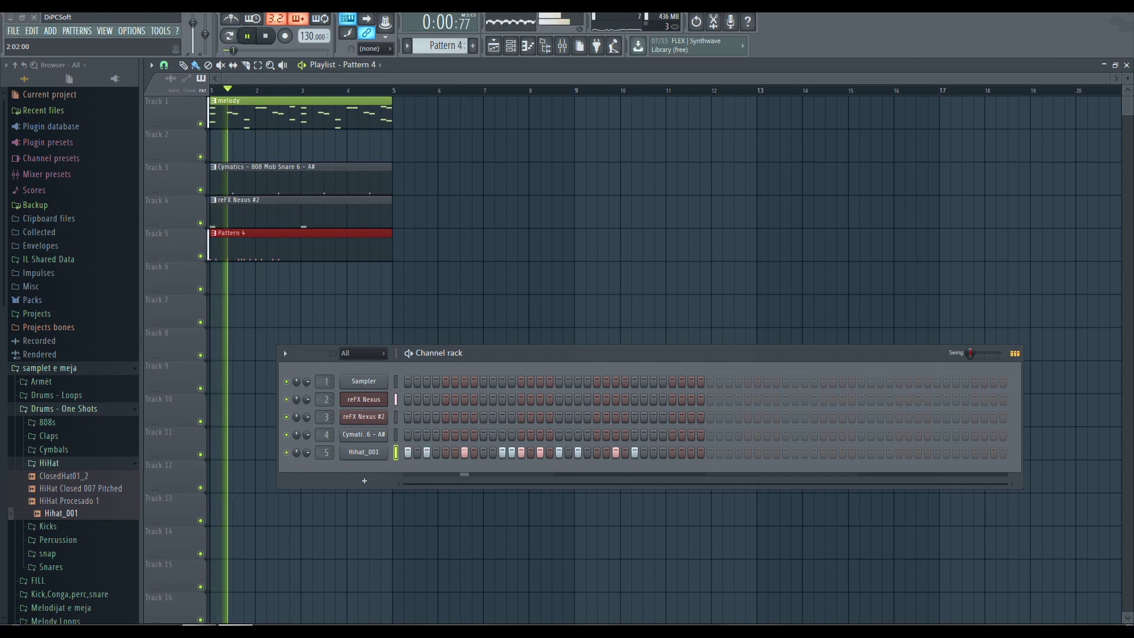
pyautogui.press('space')
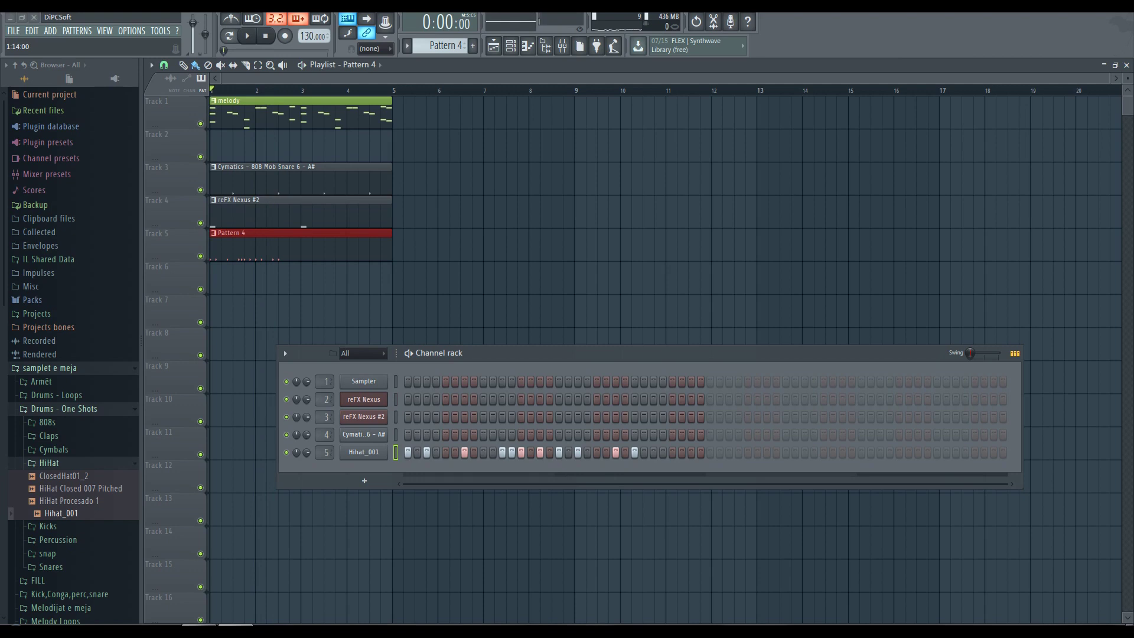
pyautogui.press('space')
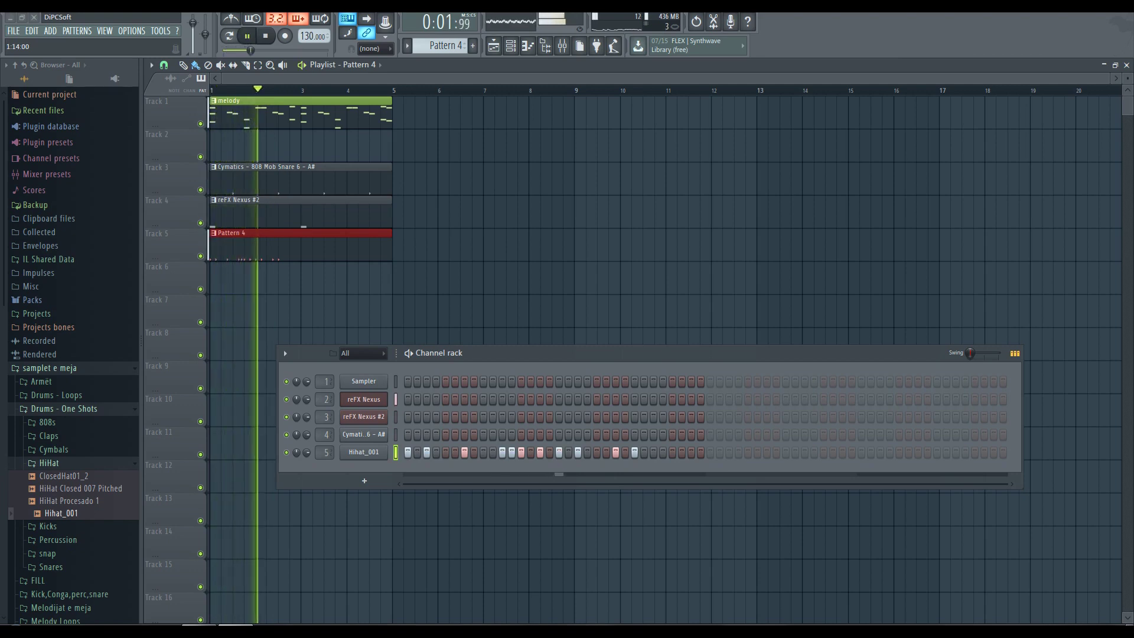
pyautogui.press('space')
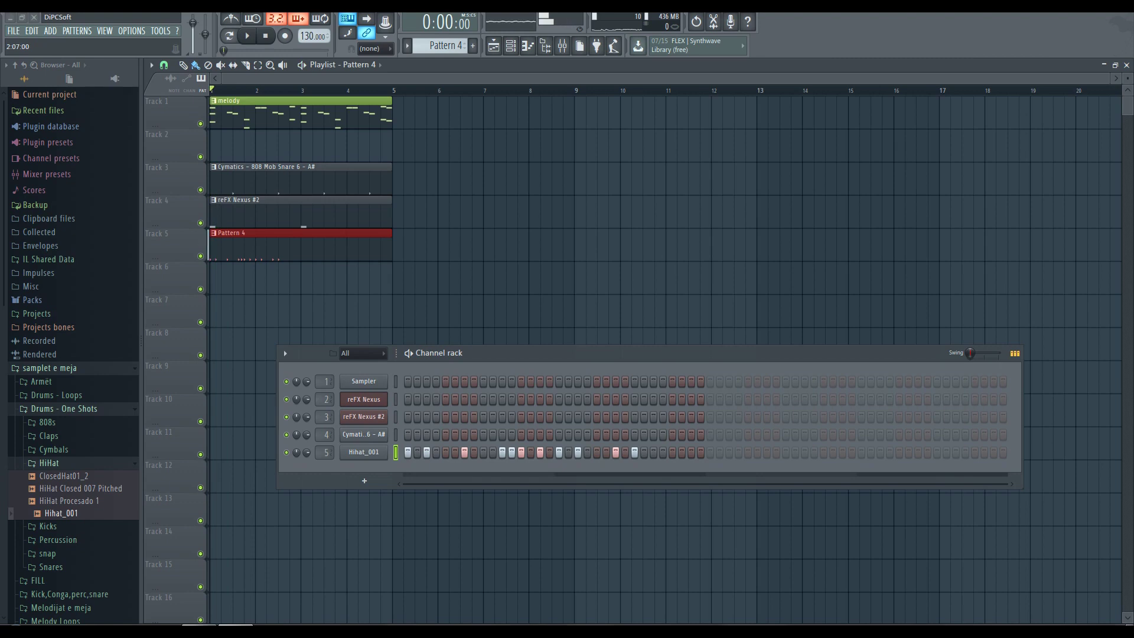
# Add Hihat_001 hits on step 27 and steps 29 to 33 of Pattern 4, checking them against the song.
pyautogui.press('space')
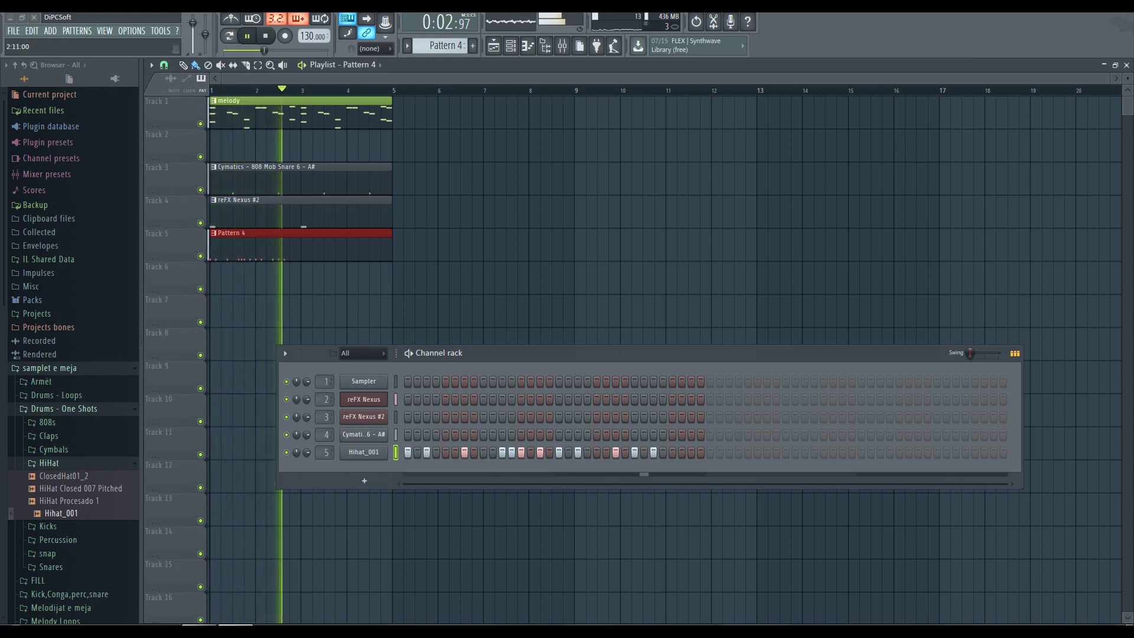
pyautogui.press('space')
pyautogui.moveTo(682, 453); pyautogui.dragTo(710, 452)
pyautogui.press('space')
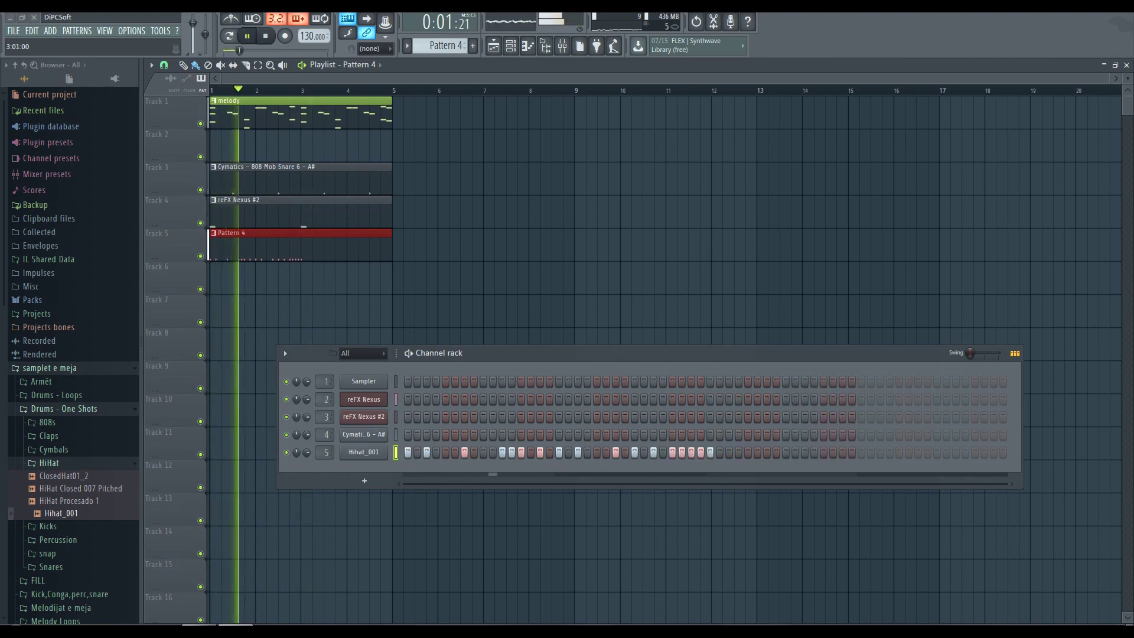
# Complete the Hihat_001 rhythm through bar 4 with hits on steps 35, 39, 43–45, 47, 49, 51, 55, 57, 59 and 61–64.
pyautogui.click(719, 452)
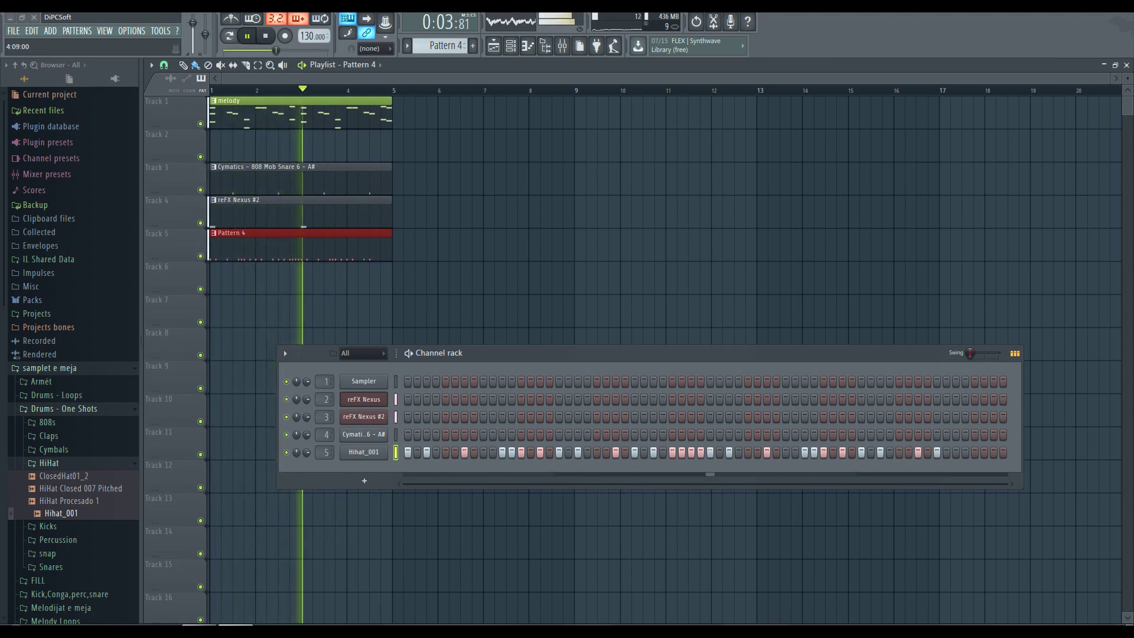
pyautogui.press('space')
pyautogui.press('space')
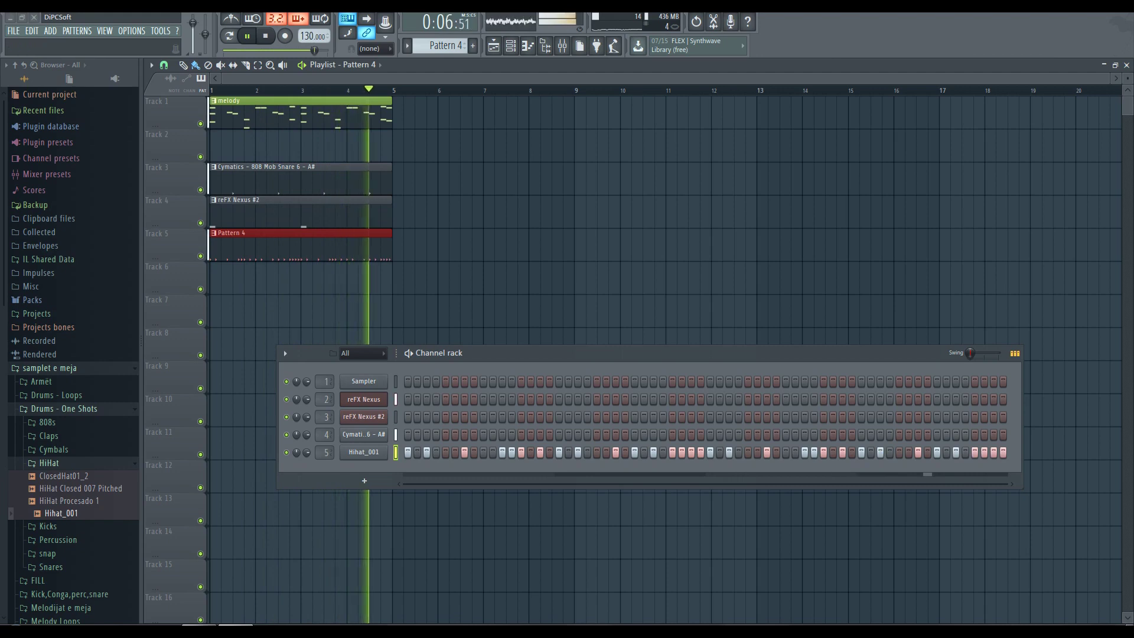
pyautogui.press('space')
# Open the Hihat_001 notes in the piano roll and hide the Channel rack.
pyautogui.rightClick(378, 450)
pyautogui.click(411, 452)
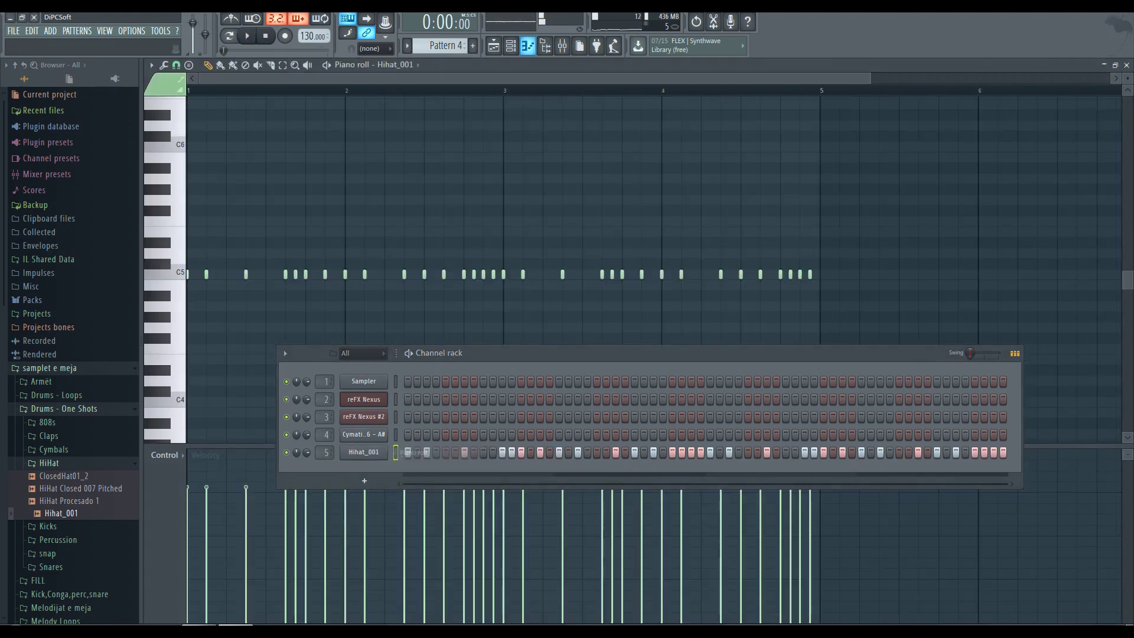
pyautogui.click(510, 46)
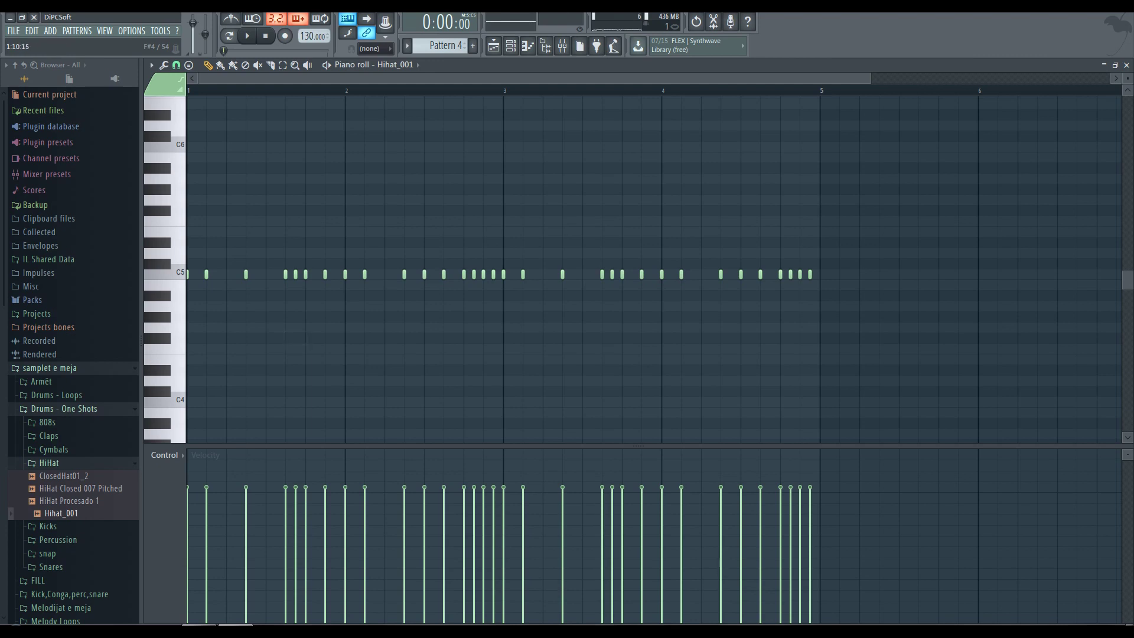
# Try a quick legato on all Hihat_001 notes and undo it.
pyautogui.hotkey('ctrl', 'l')
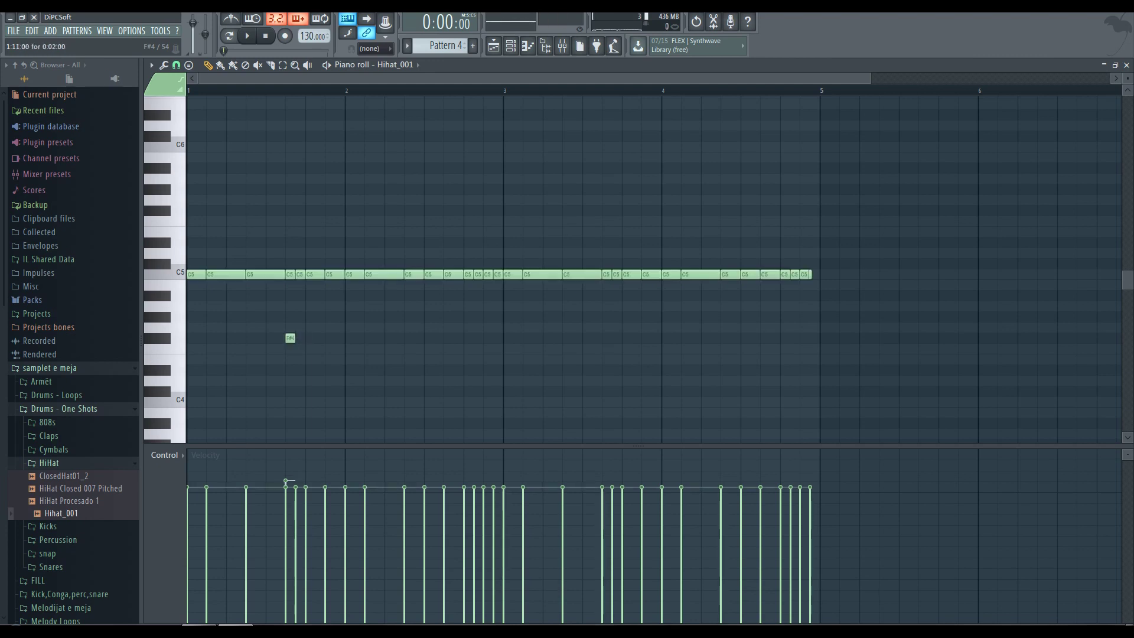
pyautogui.hotkey('ctrl', 'z')
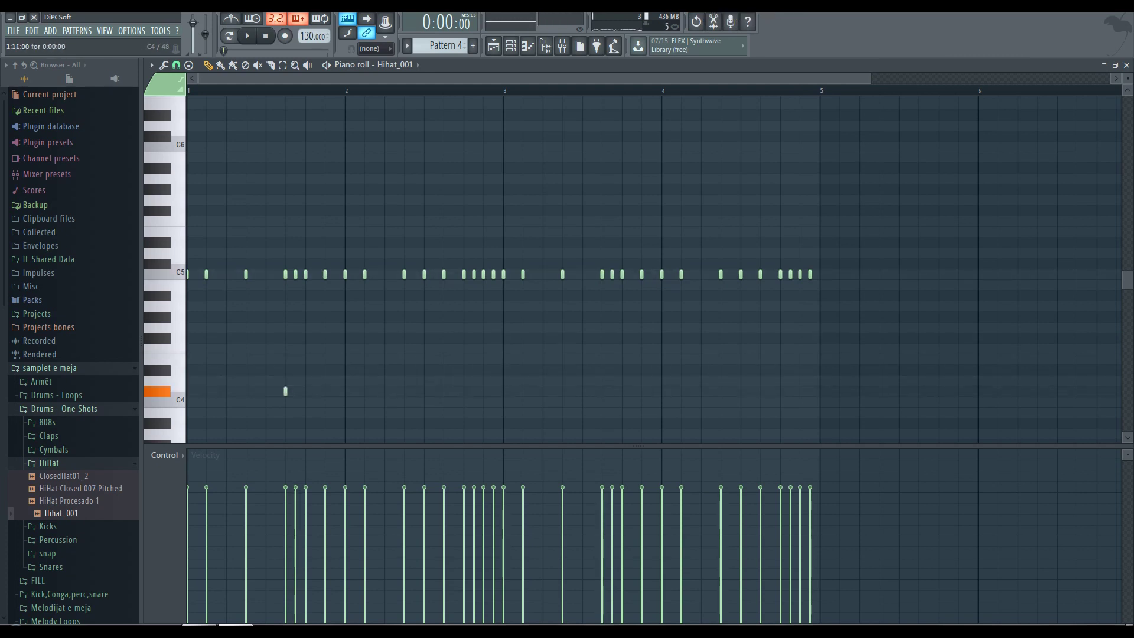
# Try hi-hat notes at C#4 on steps 11 and 13 of bar 1 and replay the song.
pyautogui.click(305, 391)
pyautogui.press('space')
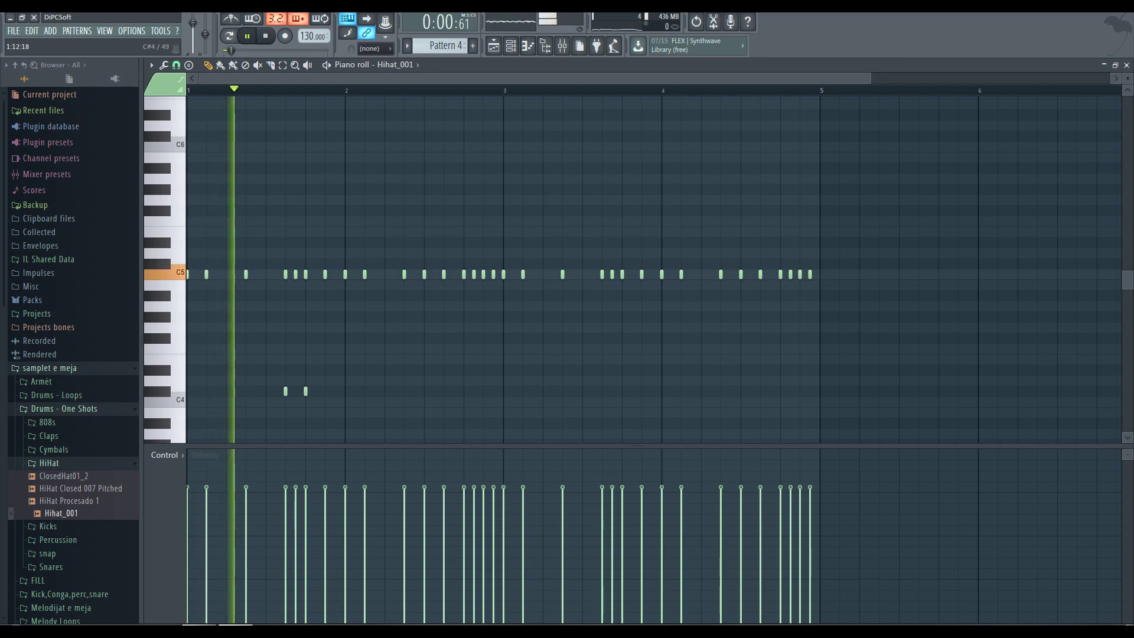
pyautogui.press('space')
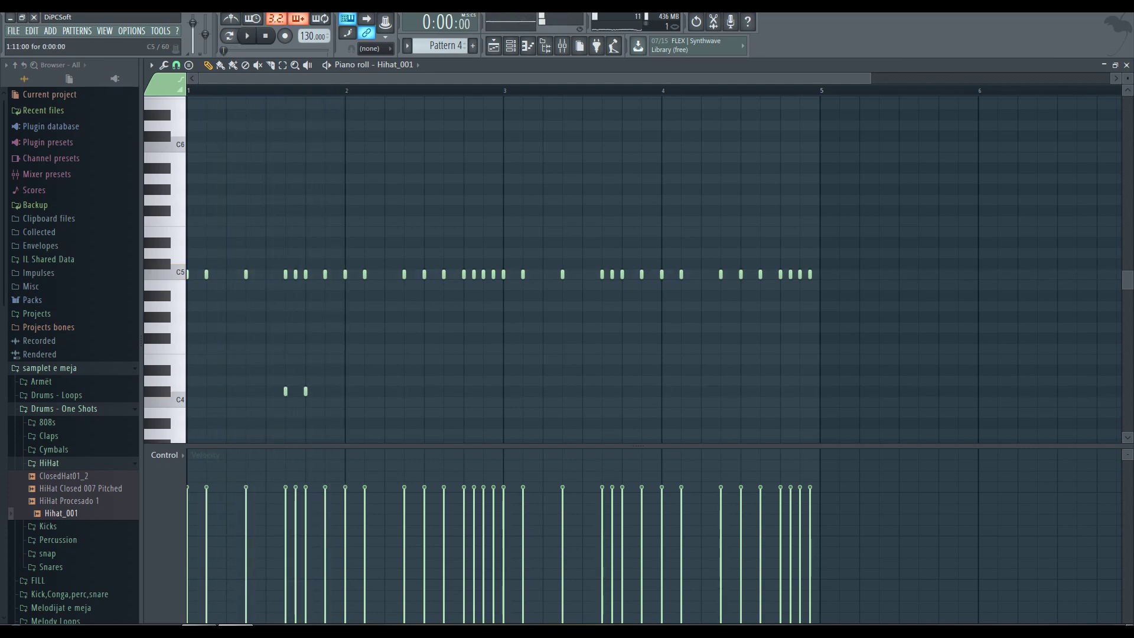
pyautogui.press('space')
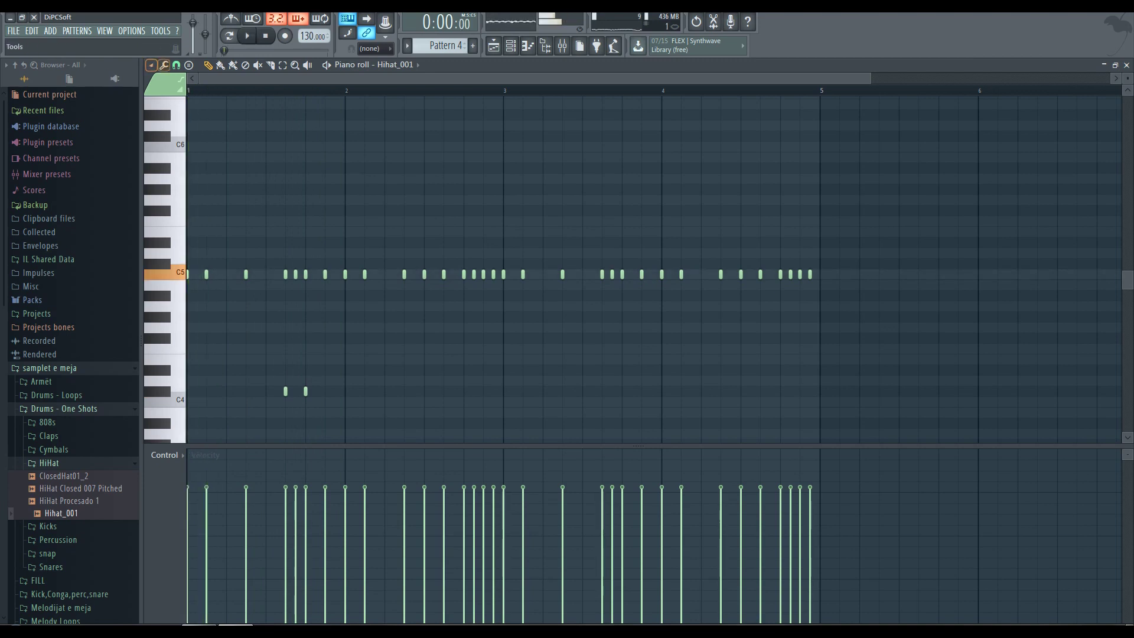
# Set the piano roll's snap to 1/6 step.
pyautogui.click(176, 65)
pyautogui.click(194, 211)
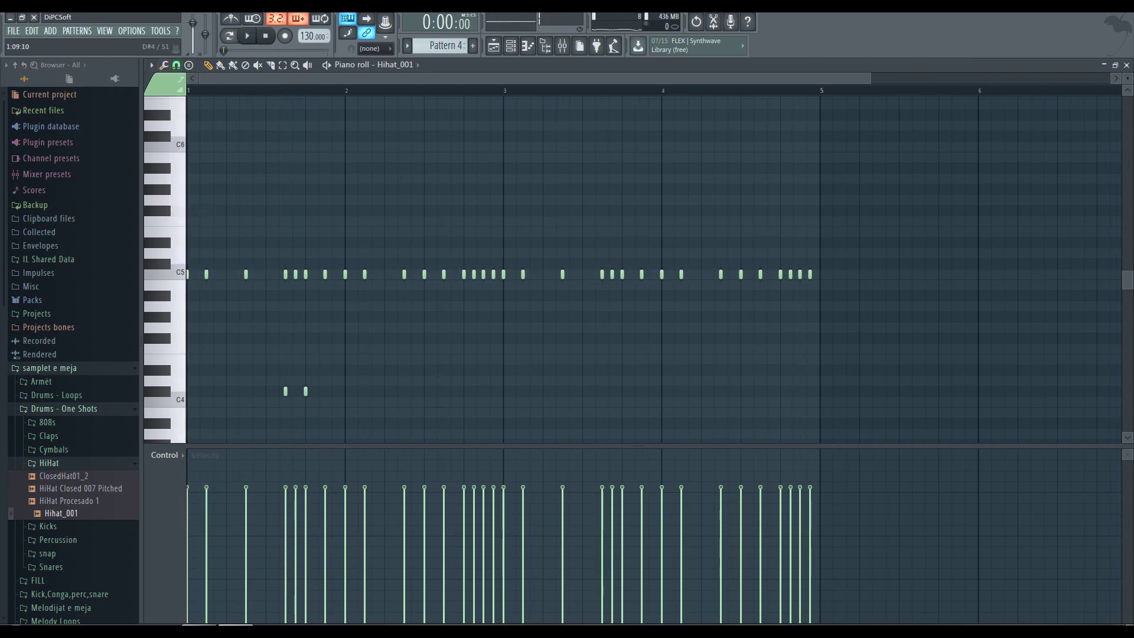
pyautogui.click(164, 65)
pyautogui.click(176, 65)
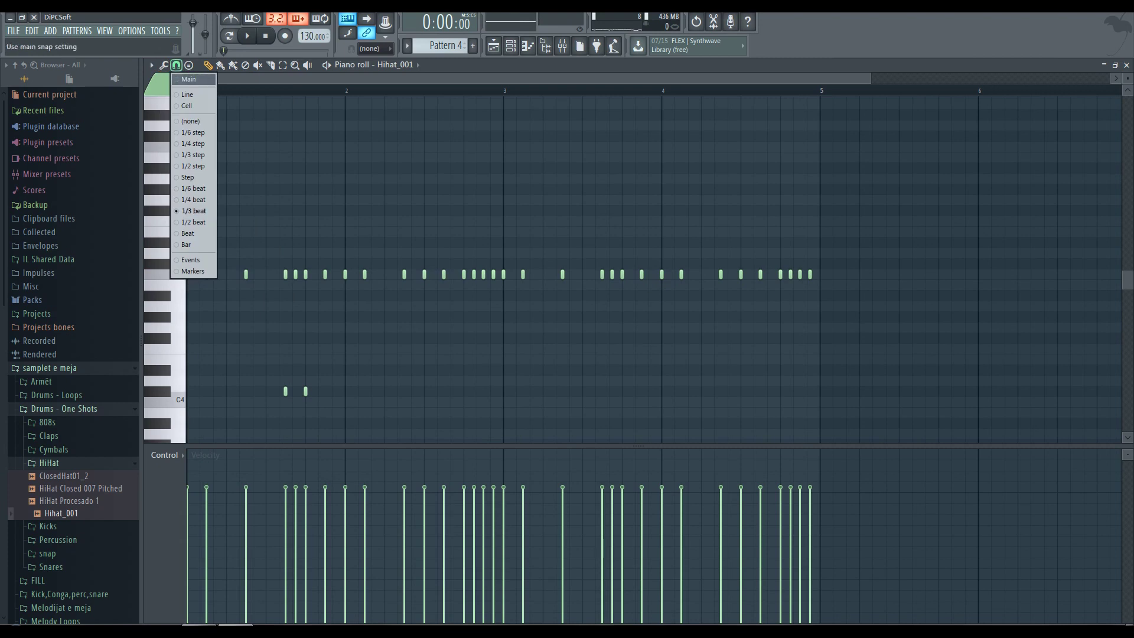
pyautogui.click(194, 132)
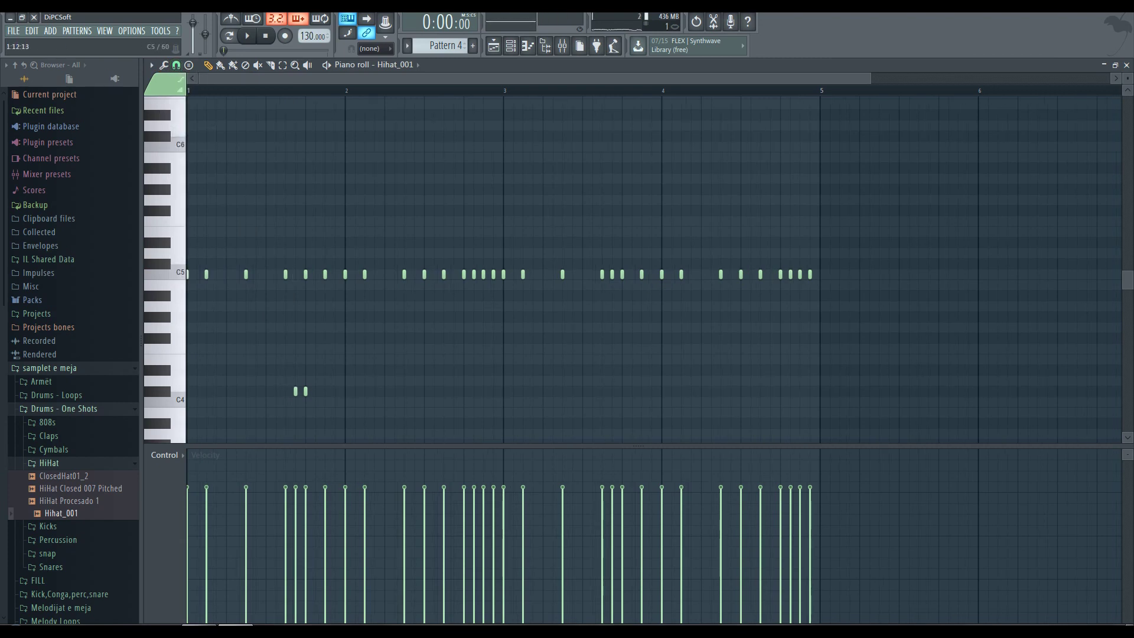
# Try the three hi-hat hits on steps 11 to 13 of bar 1 at C#4 while replaying the song.
pyautogui.press('space')
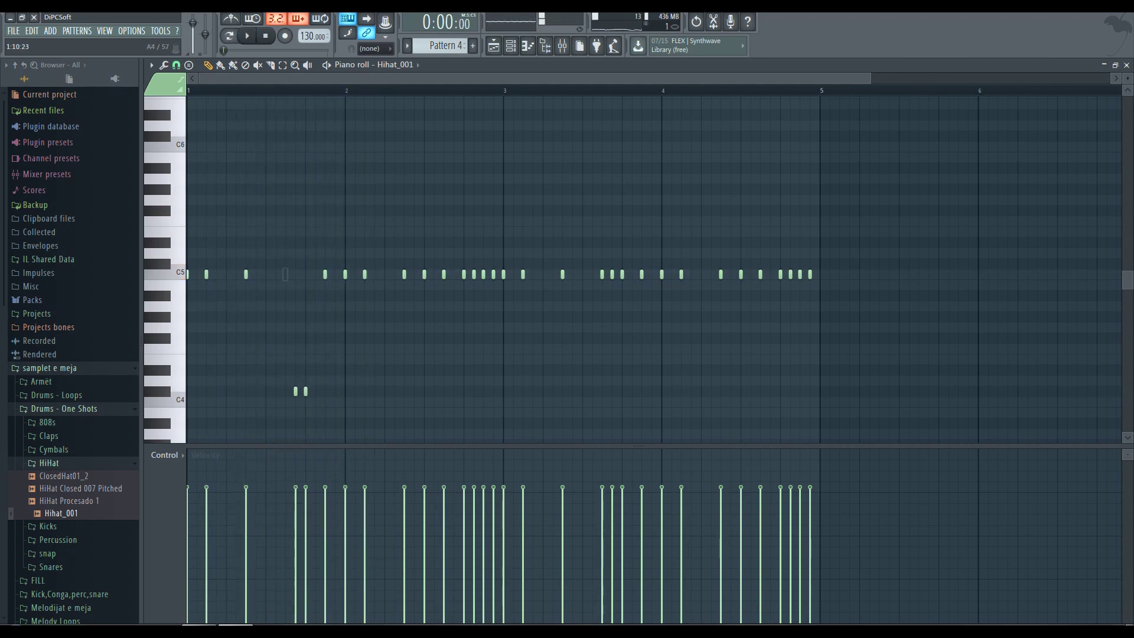
pyautogui.press('space')
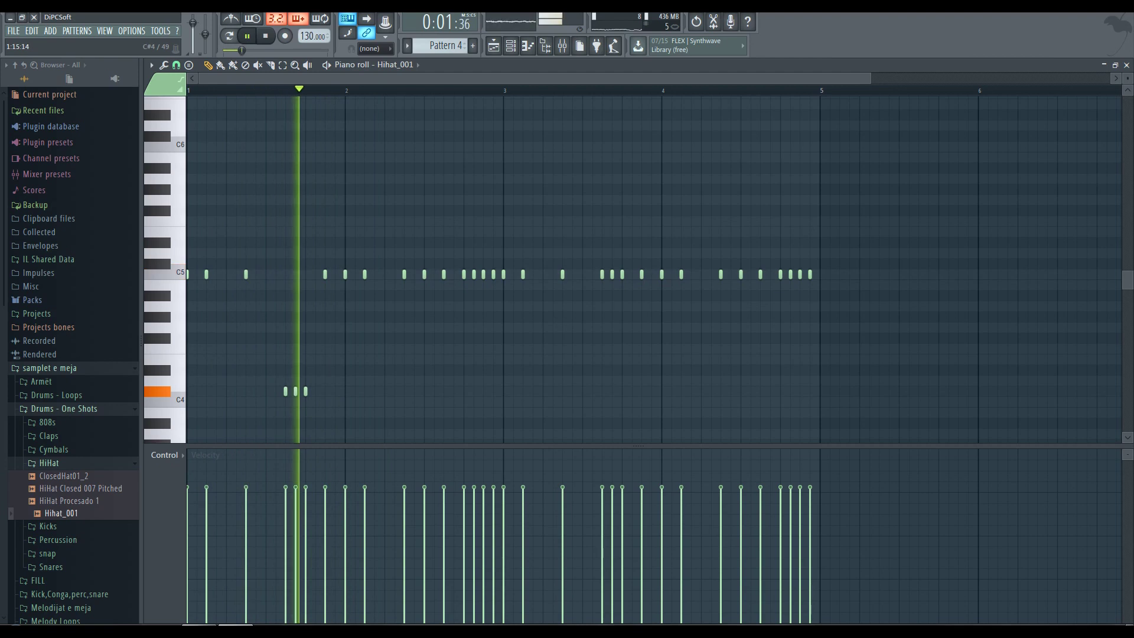
pyautogui.scroll(-2, 355, 369)
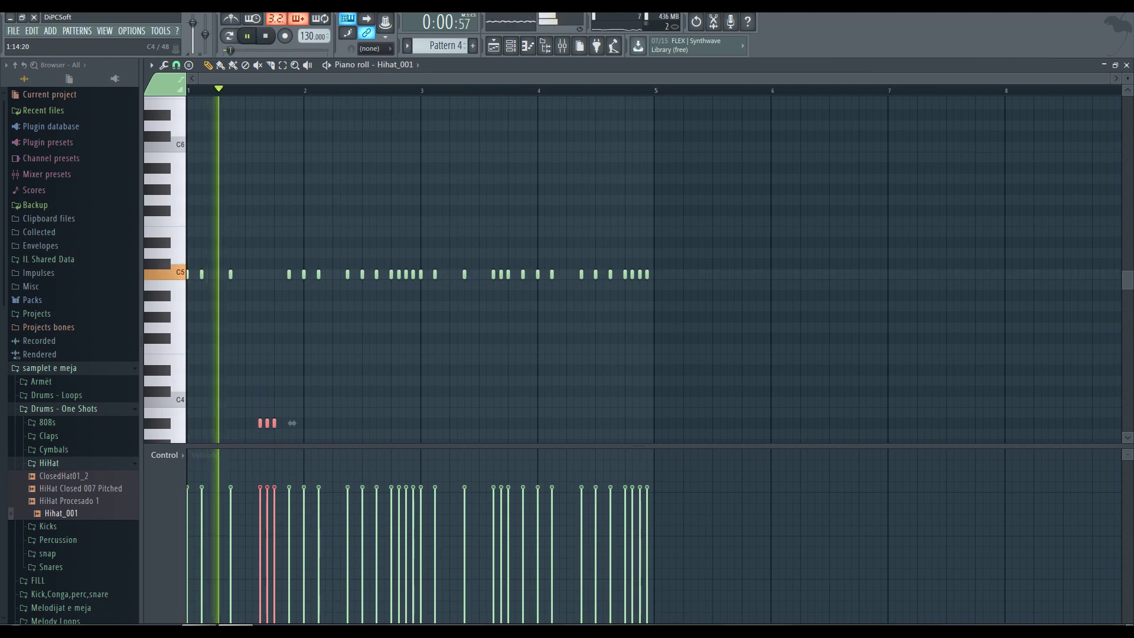
# Transpose the three hi-hat hits on steps 11 to 13 of bar 1 to A4, trying D#5 during playback first.
pyautogui.moveTo(292, 422); pyautogui.dragTo(292, 242)
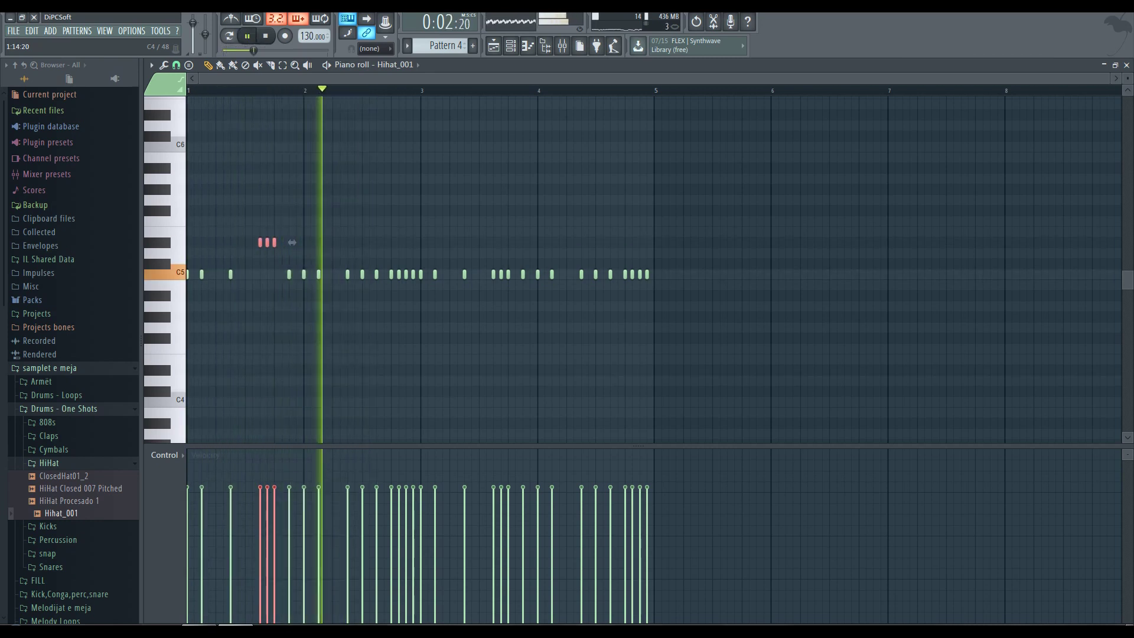
pyautogui.moveTo(292, 242); pyautogui.dragTo(292, 305)
pyautogui.press('space')
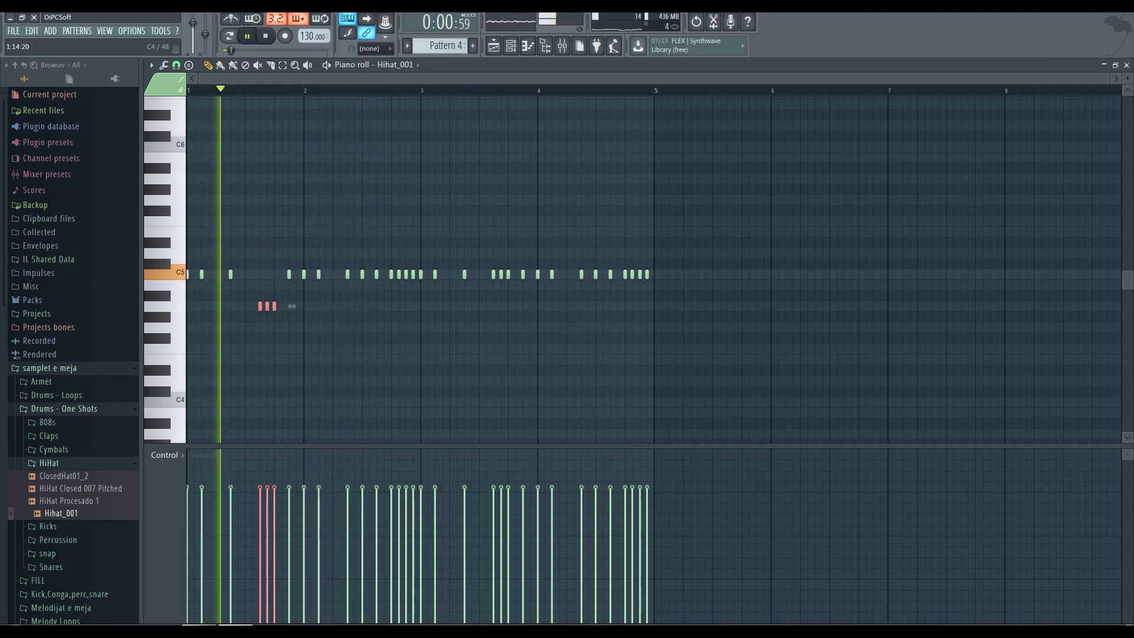
pyautogui.moveTo(291, 306)
pyautogui.mouseDown()
pyautogui.moveTo(292, 327)
pyautogui.moveTo(292, 306)
pyautogui.mouseUp()
# Replay the song and move the matching three hi-hat hits on steps 11 to 13 of bar 3 down to A4.
pyautogui.press('space')
pyautogui.press('space')
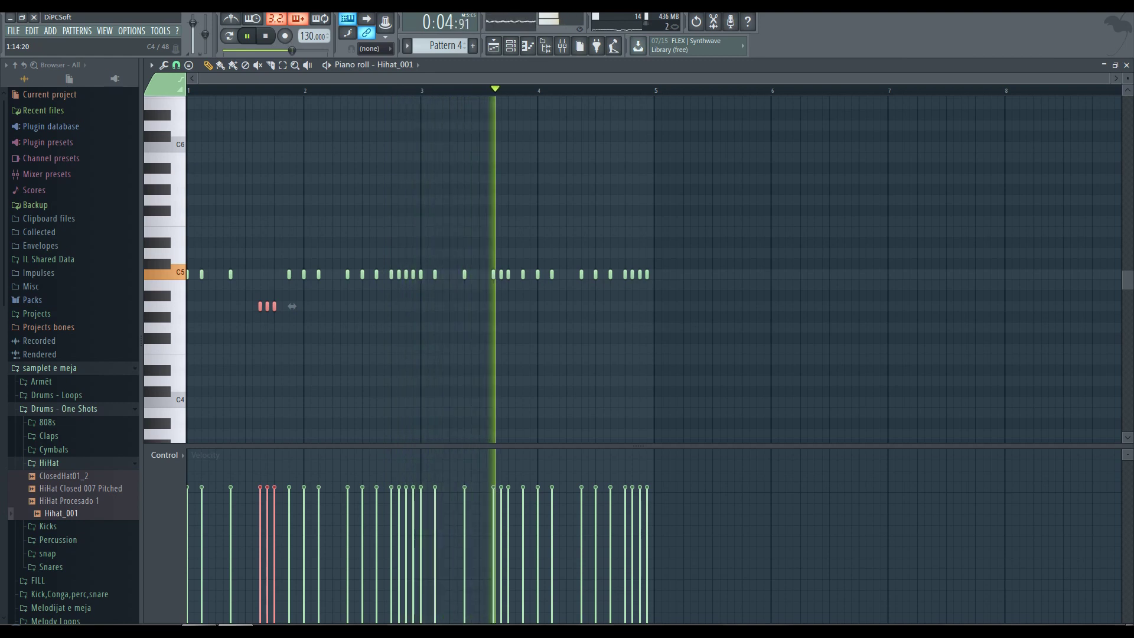
pyautogui.press('space')
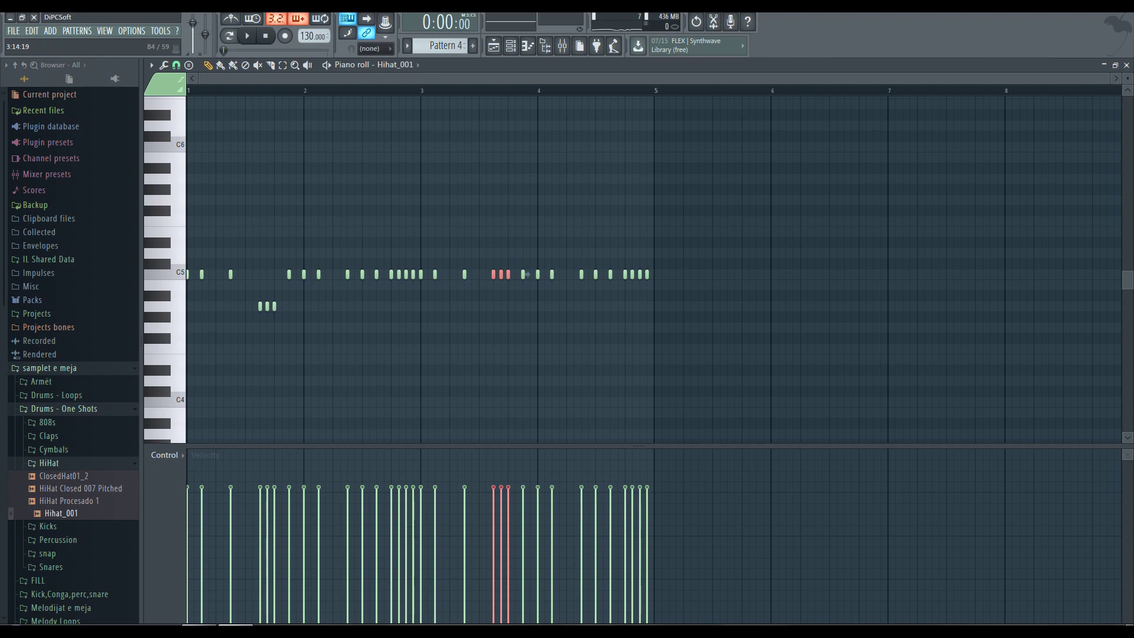
pyautogui.press('space')
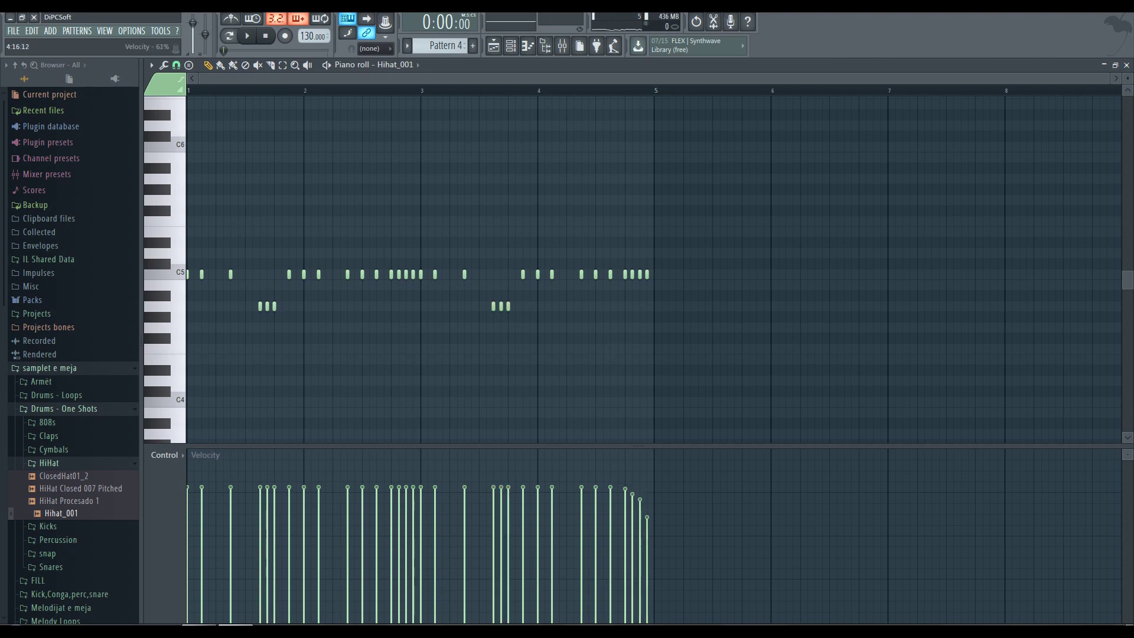
# Shape the velocities of the last four hi-hat hits in bar 4 into a gentle rise, checking by playback.
pyautogui.press('space')
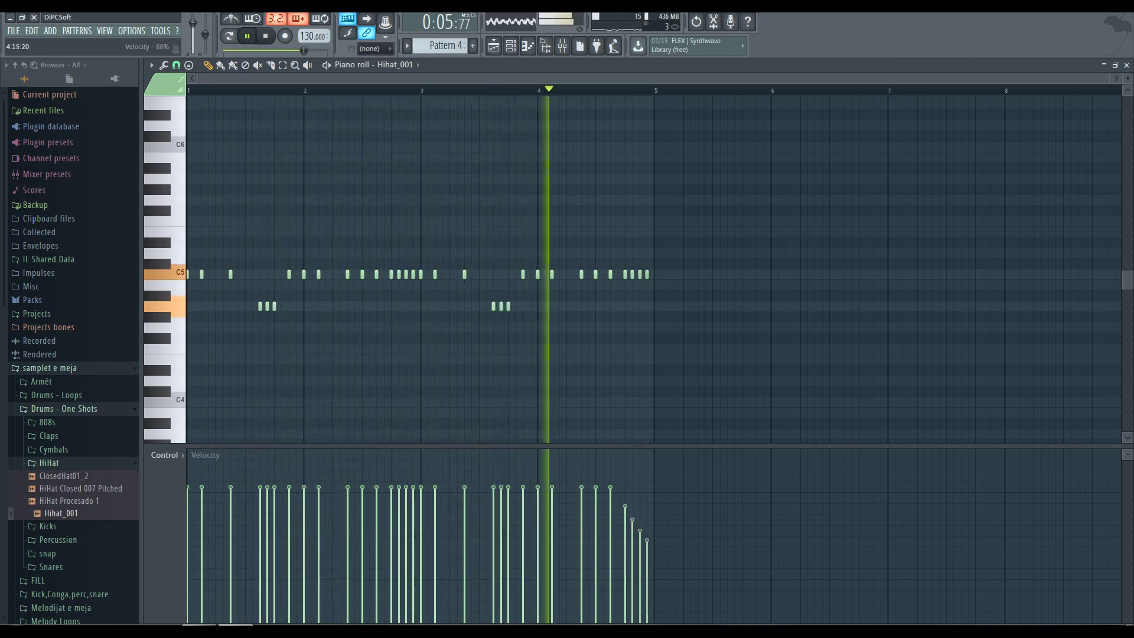
pyautogui.press('space')
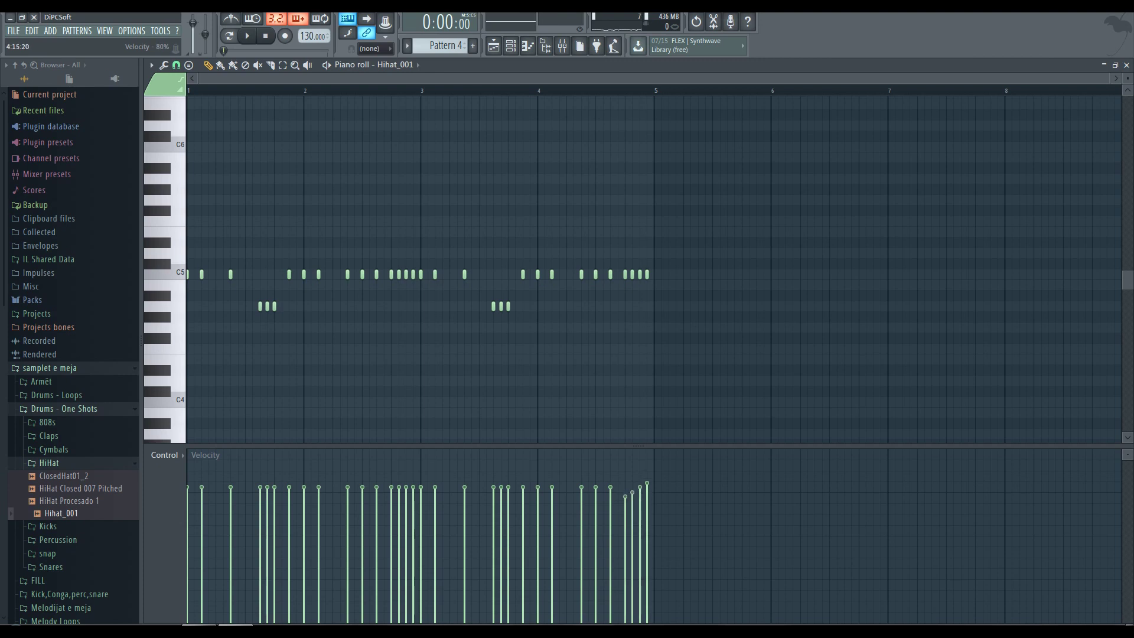
pyautogui.press('space')
pyautogui.press('space')
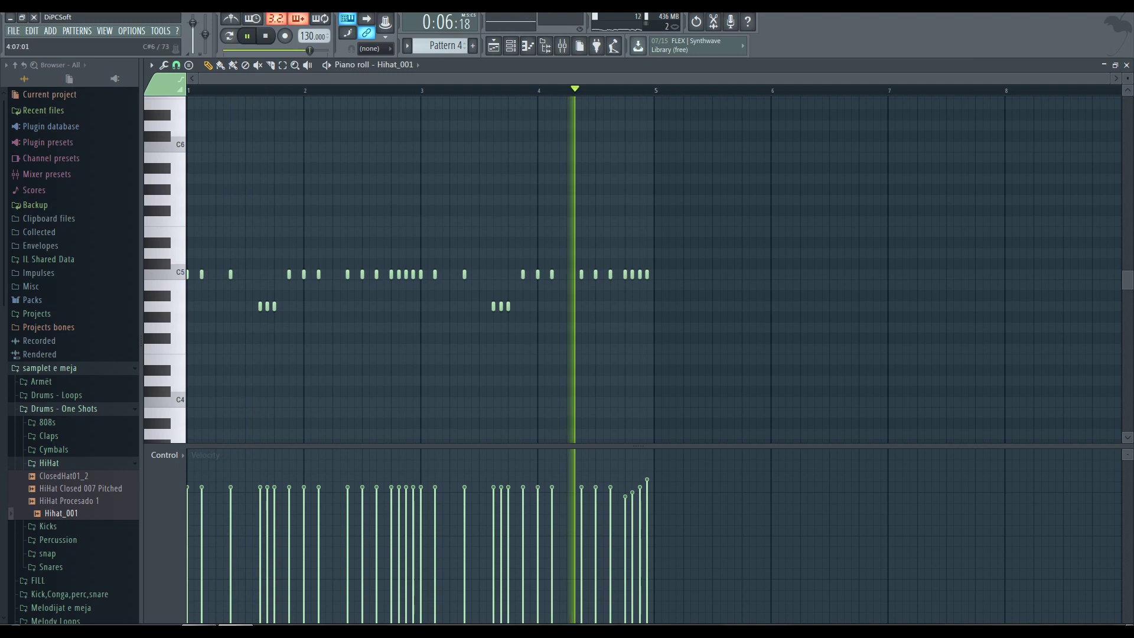
pyautogui.press('space')
# Bring up the Channel rack, reposition it over the piano roll and hide it again.
pyautogui.press('F6')
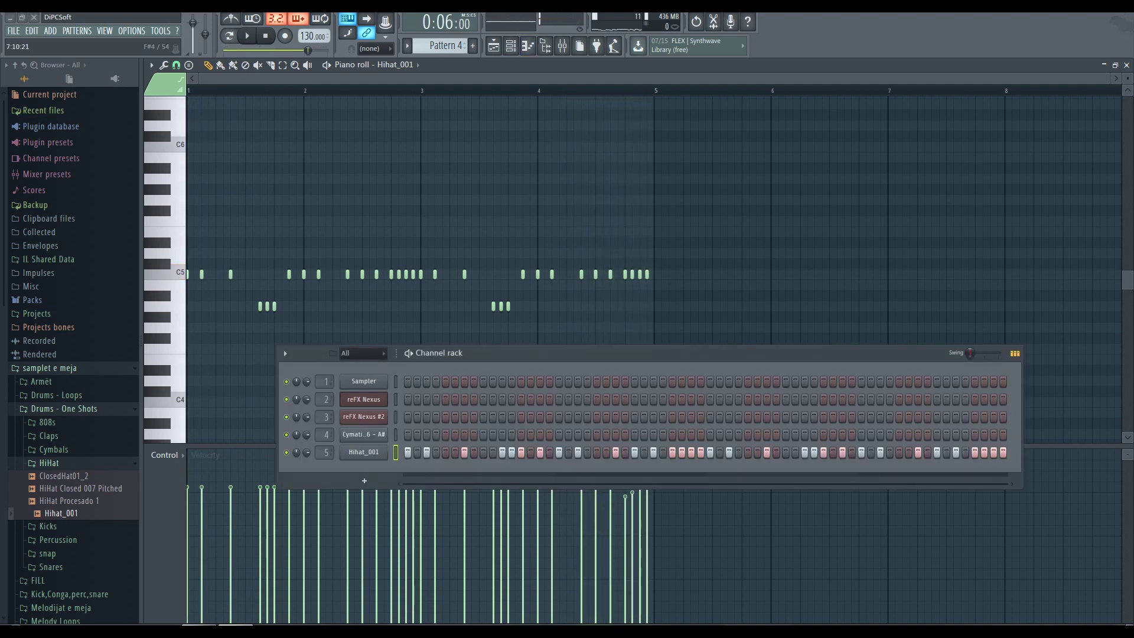
pyautogui.moveTo(590, 353); pyautogui.dragTo(484, 285)
pyautogui.click(909, 285)
pyautogui.click(909, 285)
pyautogui.click(909, 285)
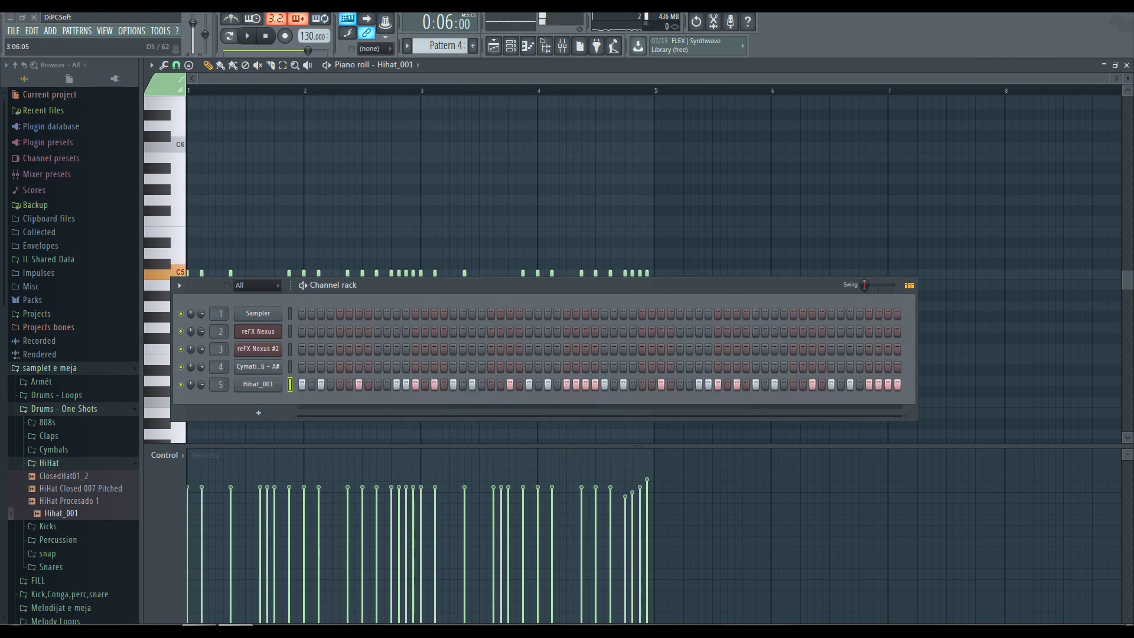
pyautogui.press('F6')
pyautogui.press('F6')
pyautogui.press('F6')
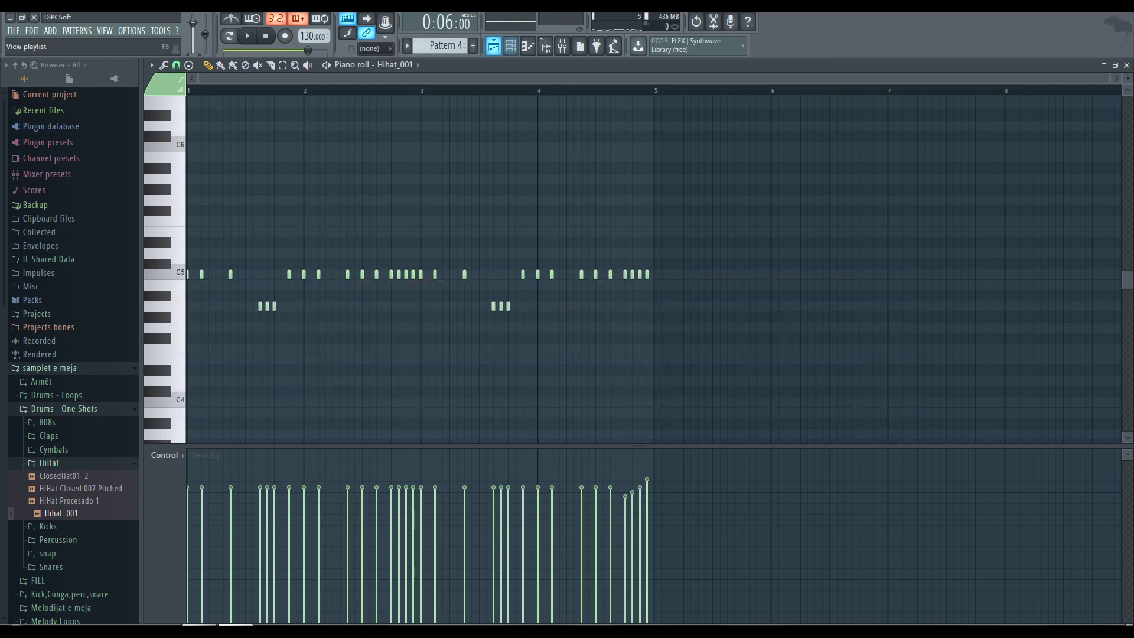
# Return to the Playlist and replay the song with the edited hi-hat pattern.
pyautogui.press('F5')
pyautogui.press('space')
pyautogui.press('space')
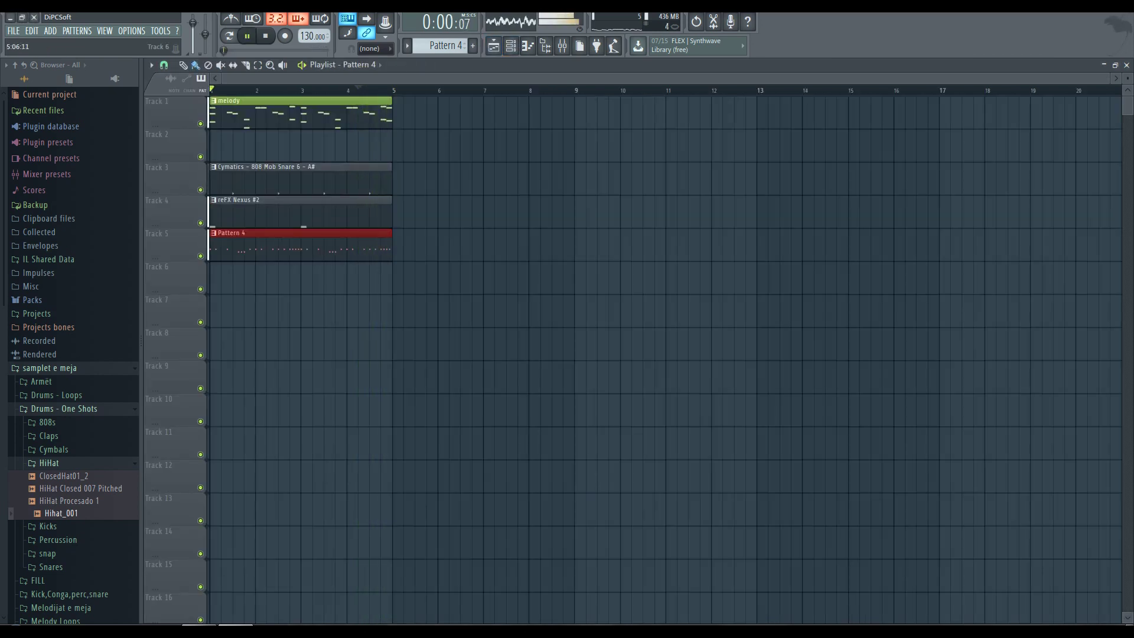
pyautogui.press('space')
pyautogui.press('space')
# Collapse the HiHat and Drums - One Shots sample folders and open the Kick,Conga,perc,snare folder.
pyautogui.press('Up')
pyautogui.press('Up')
pyautogui.press('Up')
pyautogui.press('Left')
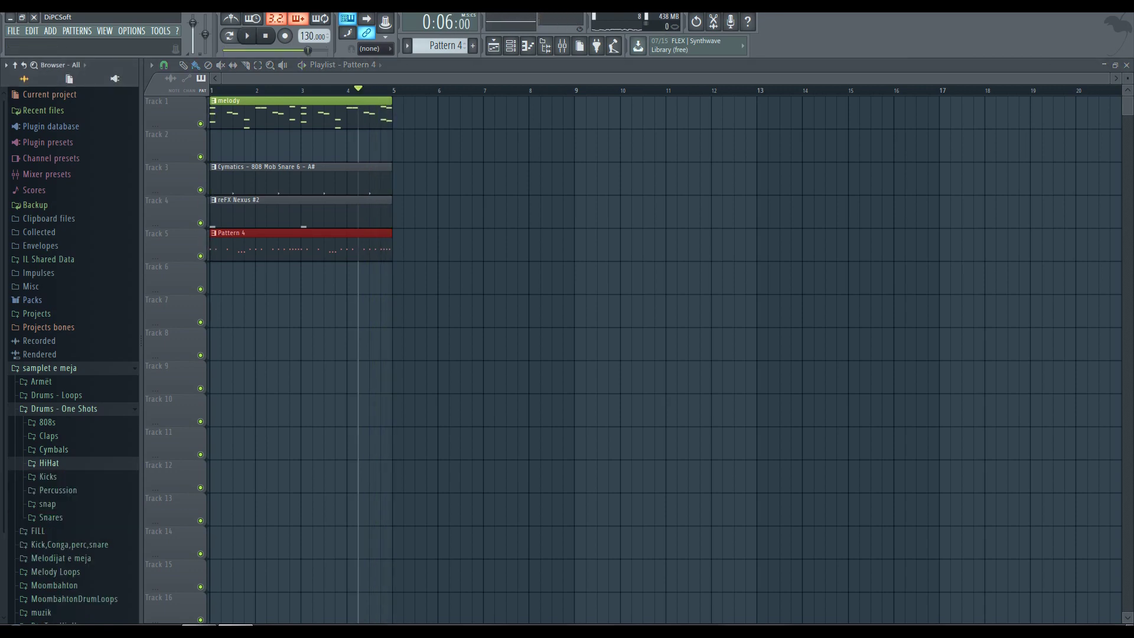
pyautogui.press('Left')
pyautogui.press('Left')
pyautogui.press('Down')
pyautogui.press('Right')
pyautogui.press('Left')
pyautogui.press('Down')
pyautogui.press('Right')
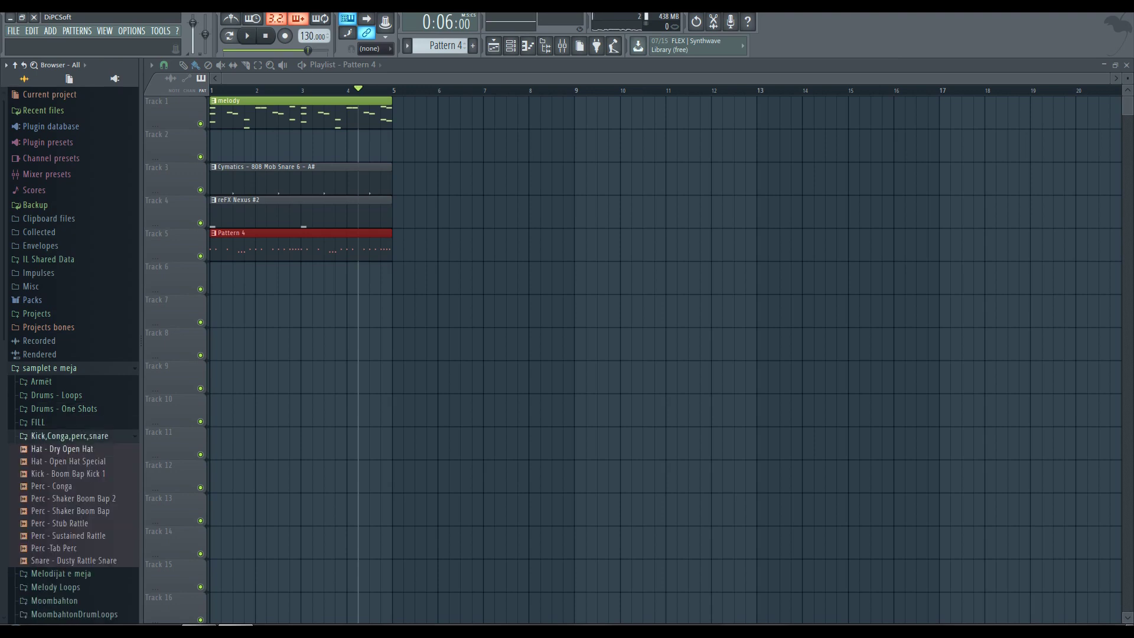
# Audition the open-hat samples and add Hat - Open Hat Special as a new channel in the Channel rack.
pyautogui.press('Down')
pyautogui.press('Down')
pyautogui.press('Up')
pyautogui.press('F6')
pyautogui.press('Down')
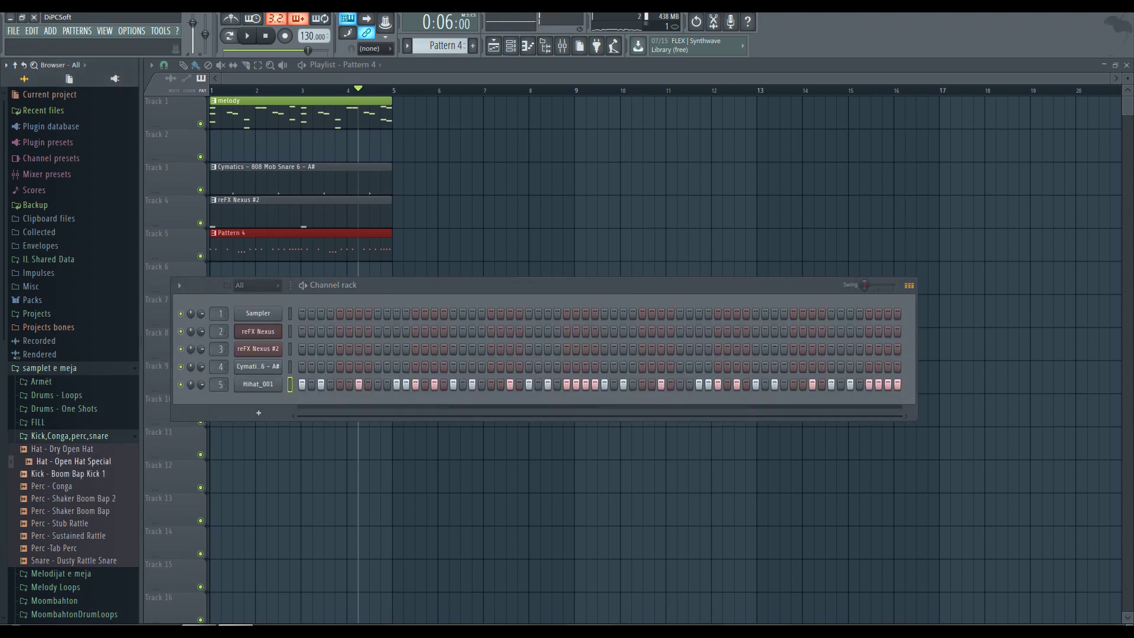
pyautogui.moveTo(71, 461); pyautogui.dragTo(254, 410)
pyautogui.scroll(3, 218, 402)
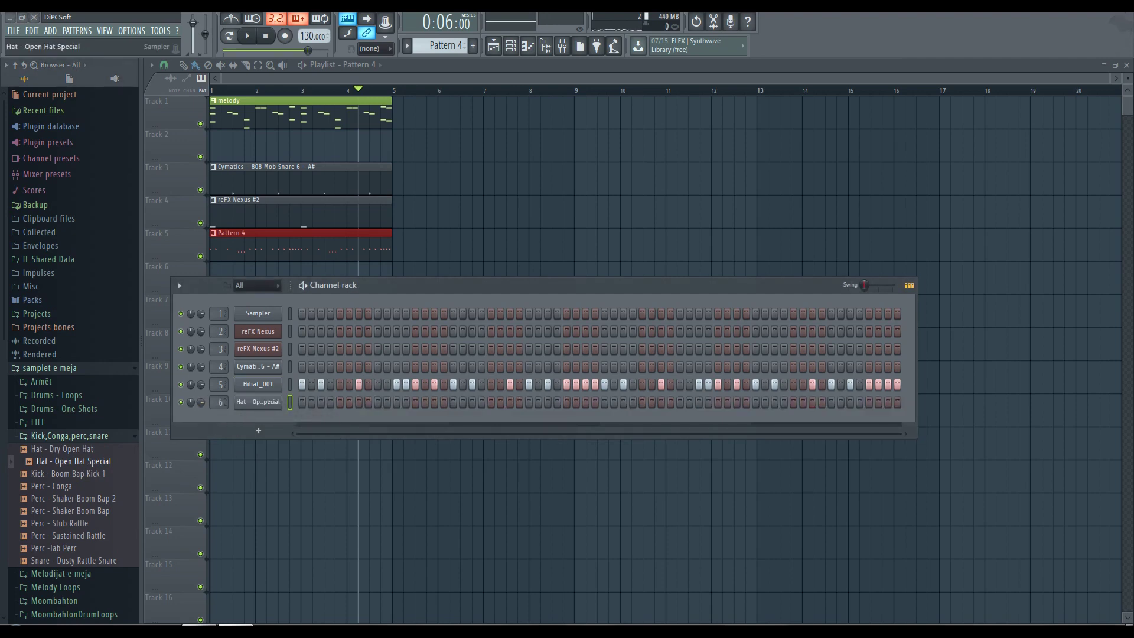
pyautogui.rightClick(281, 400)
pyautogui.press('Escape')
# Rewind the song and replay it from the start to judge where the open hat fits.
pyautogui.press('space')
pyautogui.press('space')
pyautogui.moveTo(304, 50); pyautogui.dragTo(223, 50)
pyautogui.press('space')
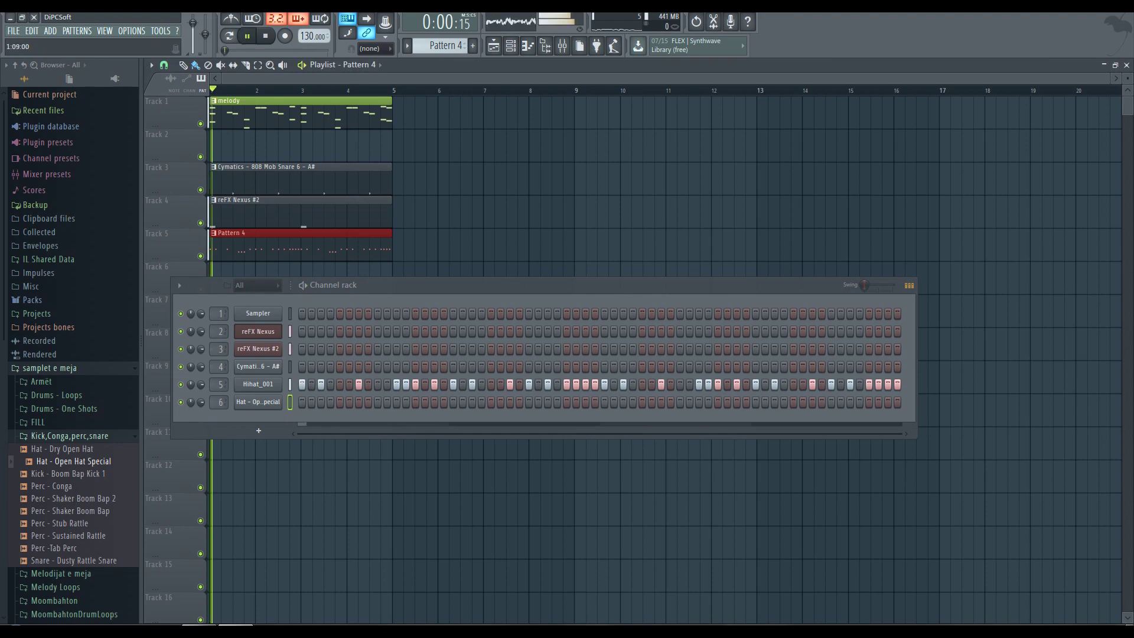
pyautogui.press('space')
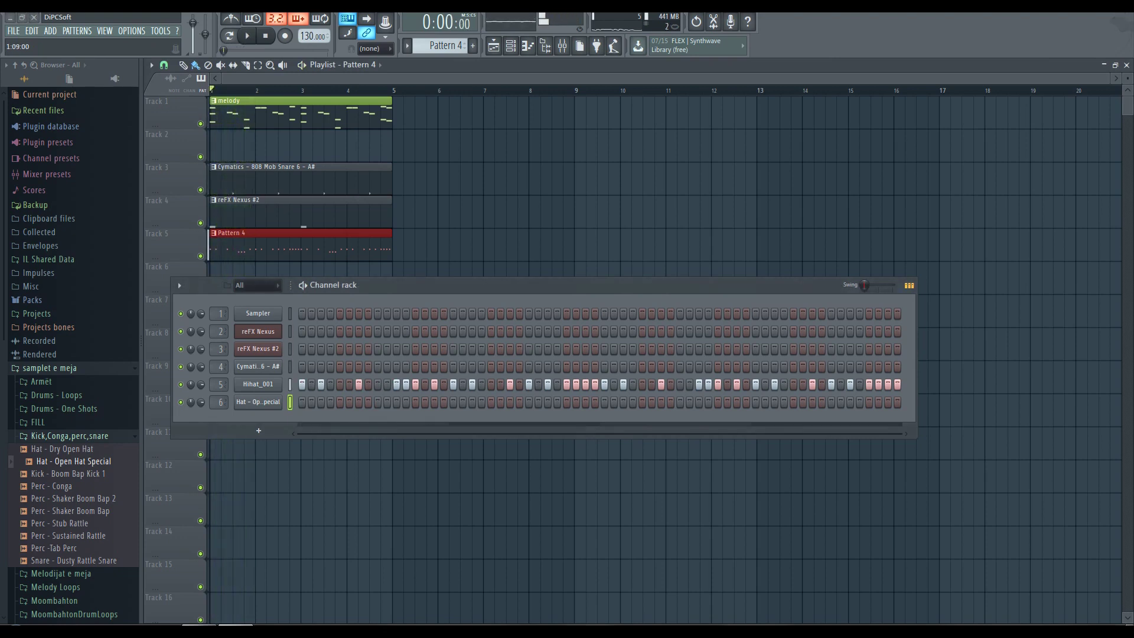
# Try an open-hat hit on step 13 of Pattern 4 while replaying the song.
pyautogui.press('space')
pyautogui.press('space')
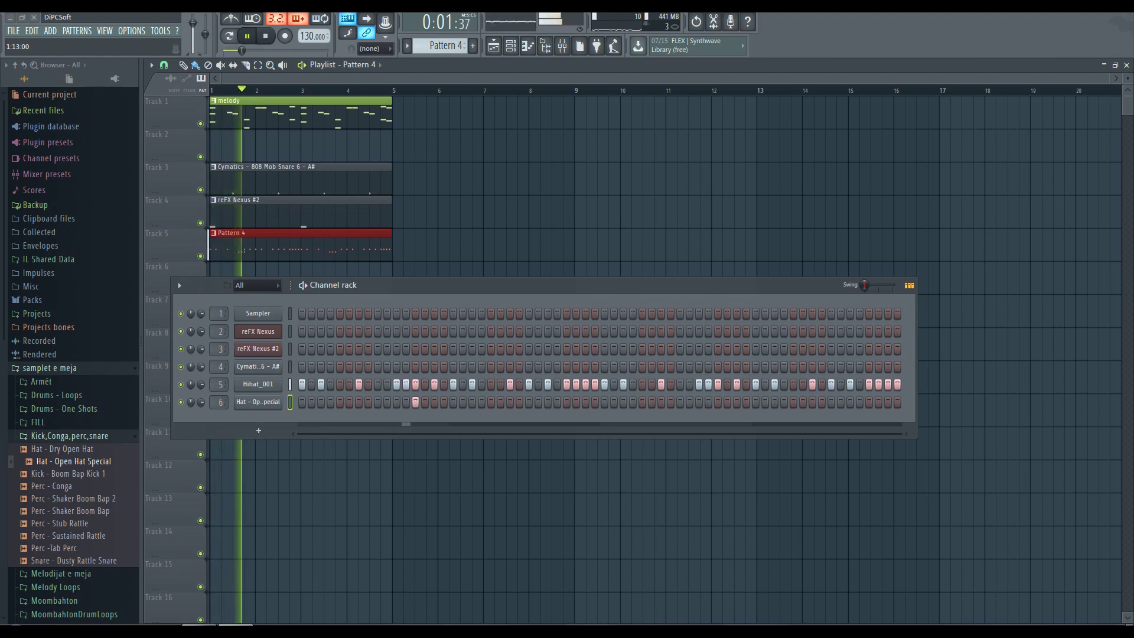
pyautogui.press('space')
pyautogui.press('space')
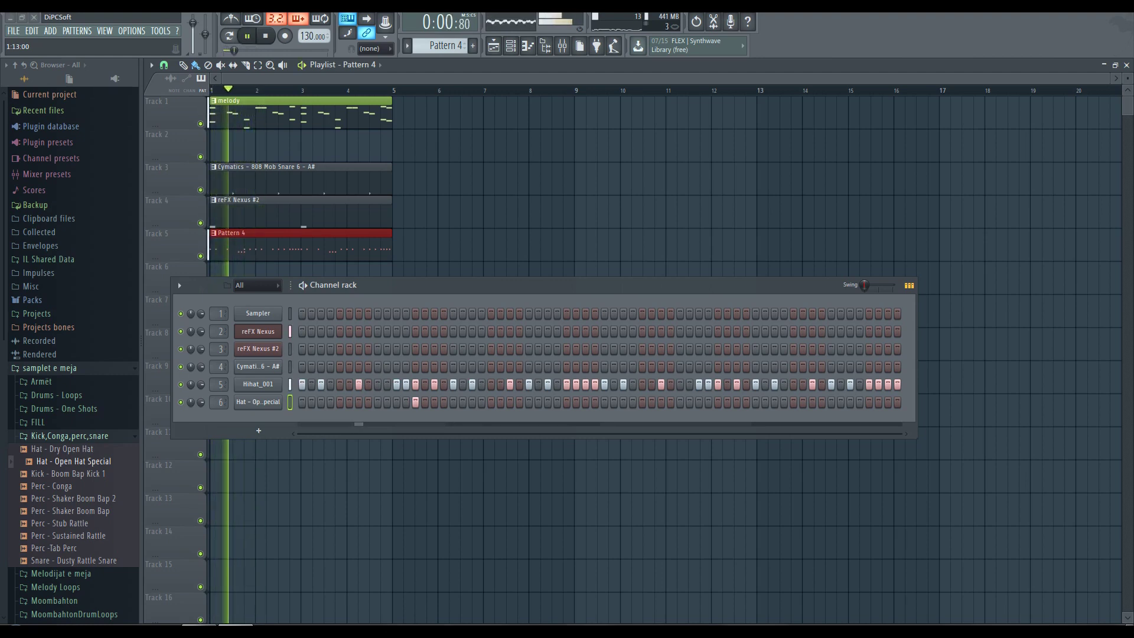
pyautogui.press('space')
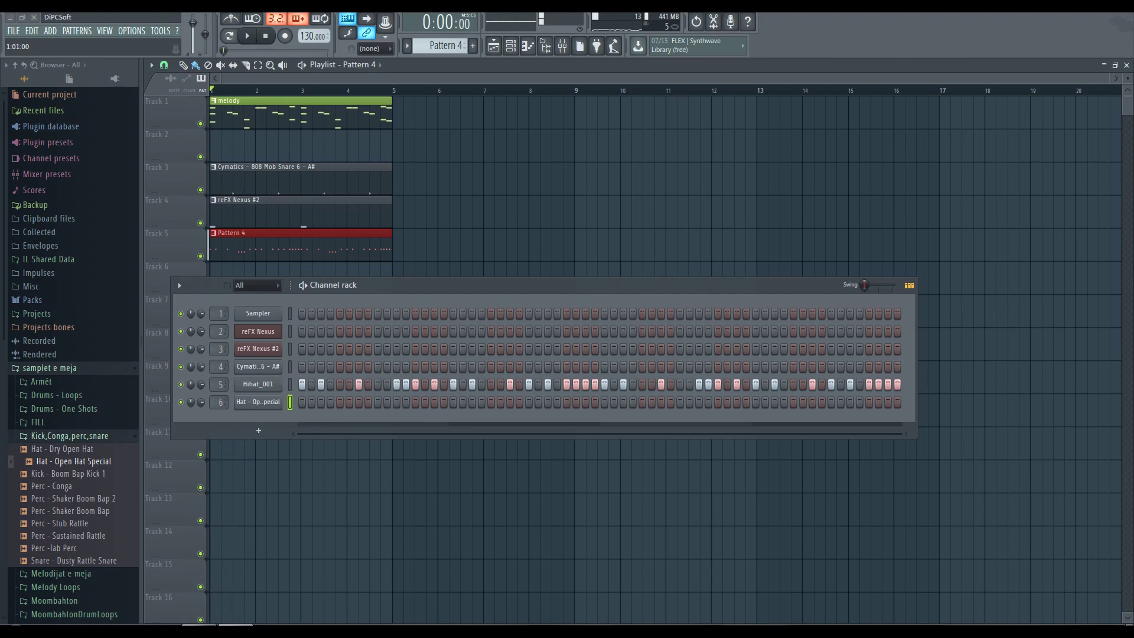
# Create a new empty pattern and place an open-hat hit on step 13, checking it against the song playback.
pyautogui.press('F4')
pyautogui.press('space')
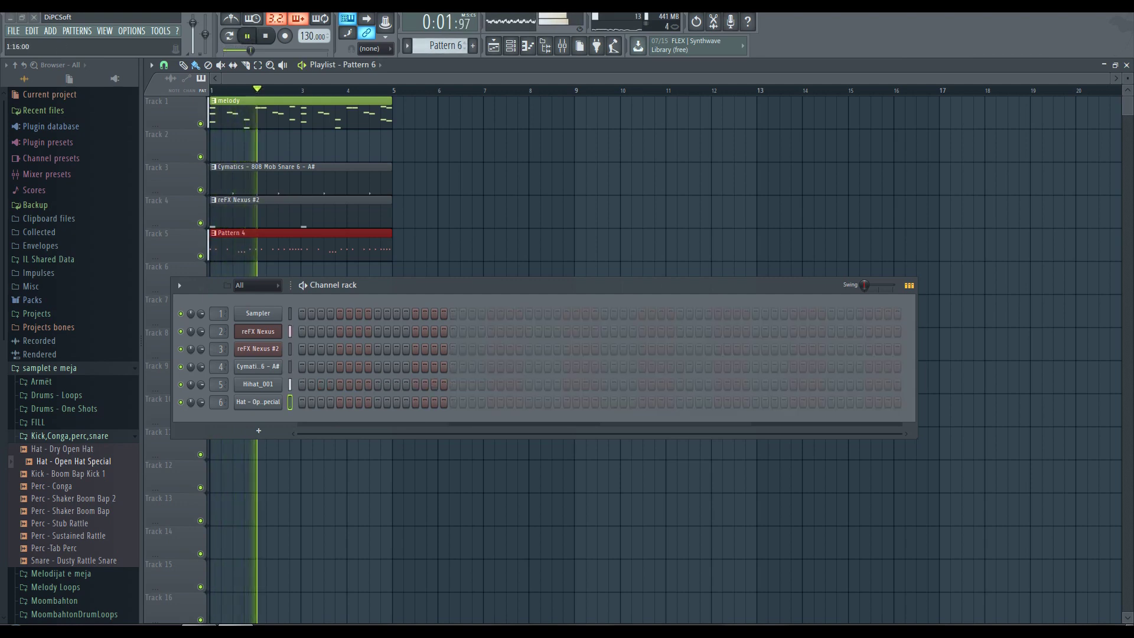
pyautogui.press('space')
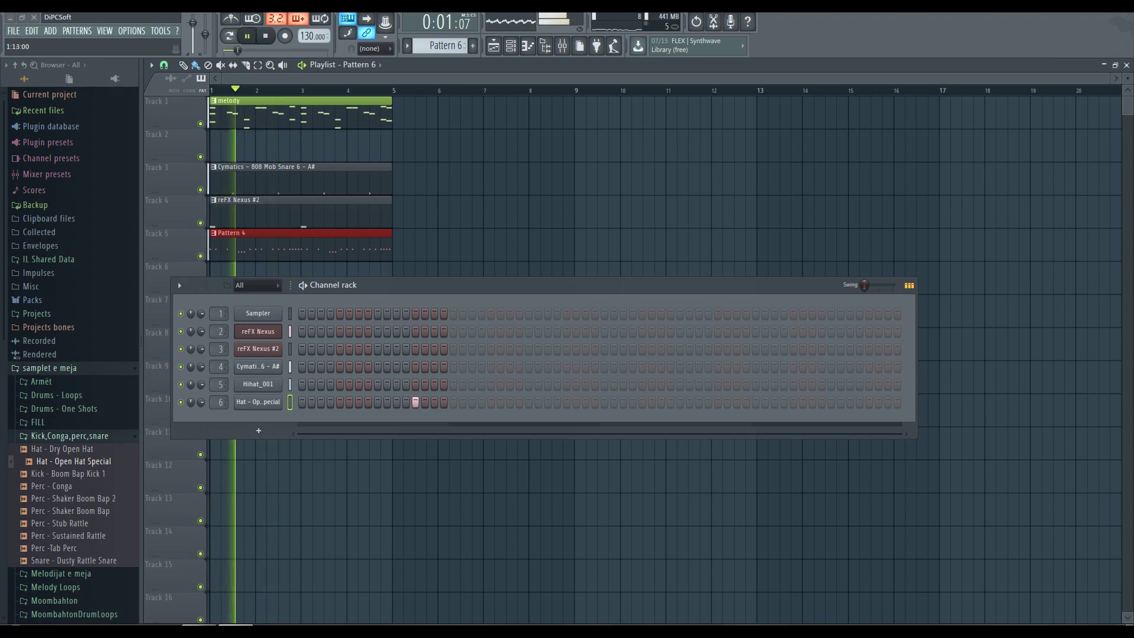
pyautogui.press('space')
# Place Pattern 6 on Track 6 across bars 1 to 4 of the Playlist and replay the song.
pyautogui.moveTo(414, 285); pyautogui.dragTo(413, 340)
pyautogui.click(349, 278)
pyautogui.moveTo(348, 277); pyautogui.dragTo(398, 277)
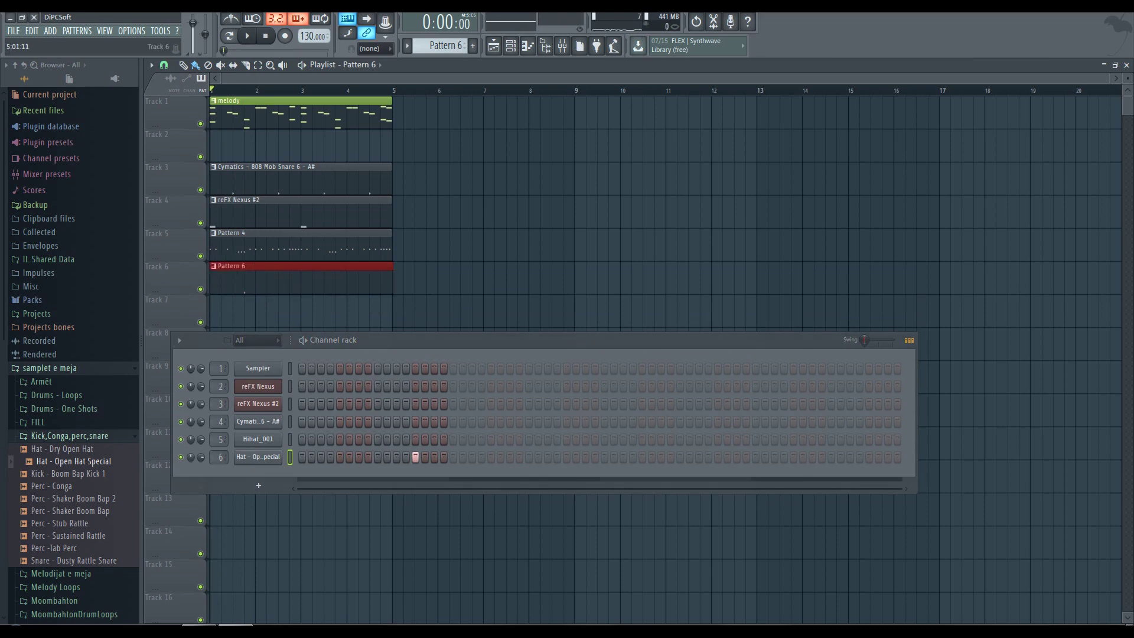
pyautogui.press('space')
pyautogui.moveTo(472, 339); pyautogui.dragTo(574, 286)
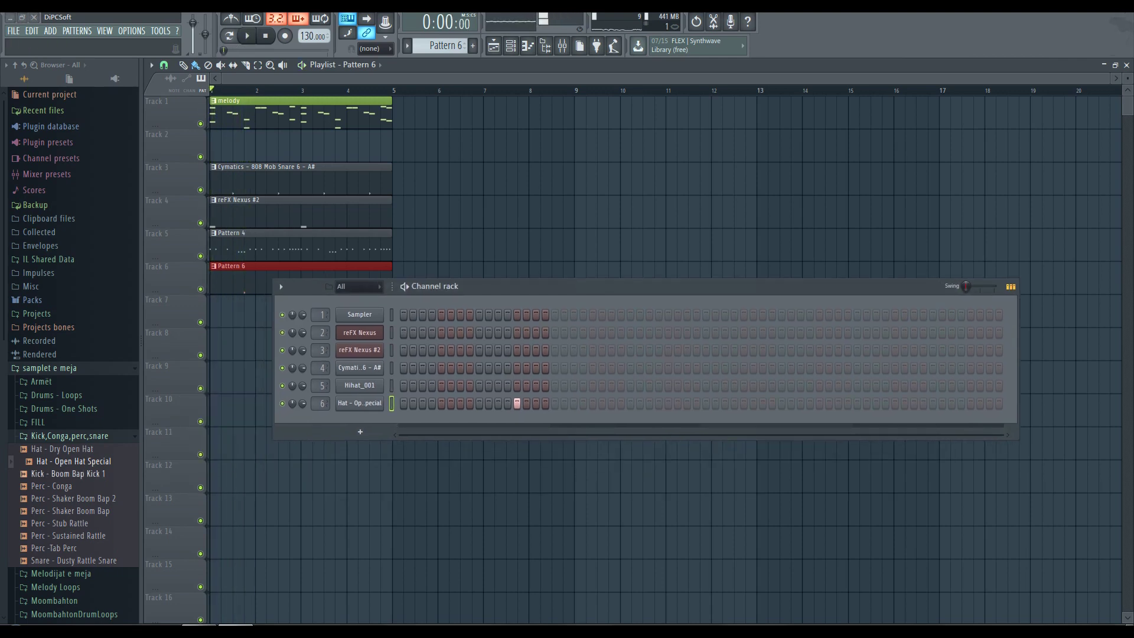
# Open the Hat - Open Hat Special channel's settings, normalize the sample and listen to it within the song.
pyautogui.click(74, 461)
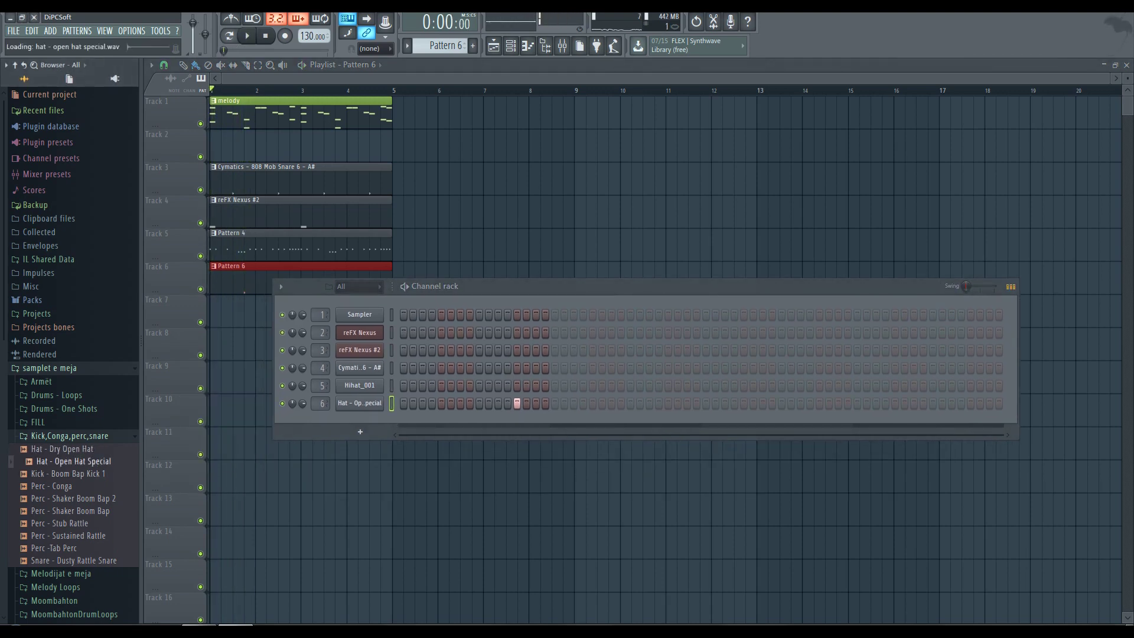
pyautogui.click(360, 403)
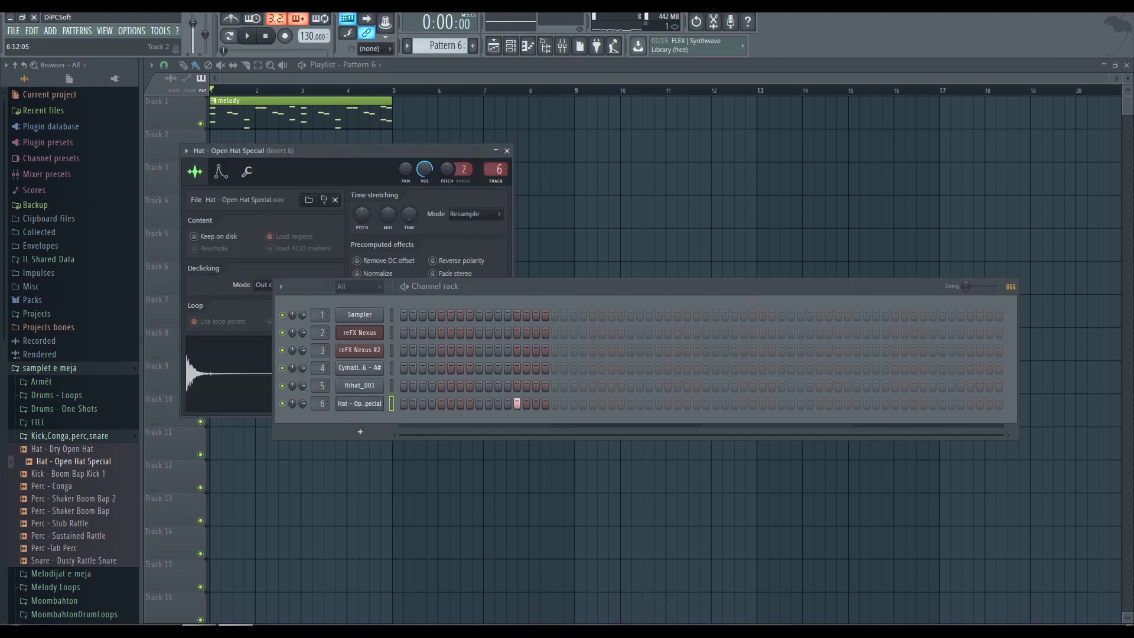
pyautogui.moveTo(331, 151); pyautogui.dragTo(453, 56)
pyautogui.moveTo(280, 284); pyautogui.dragTo(242, 373)
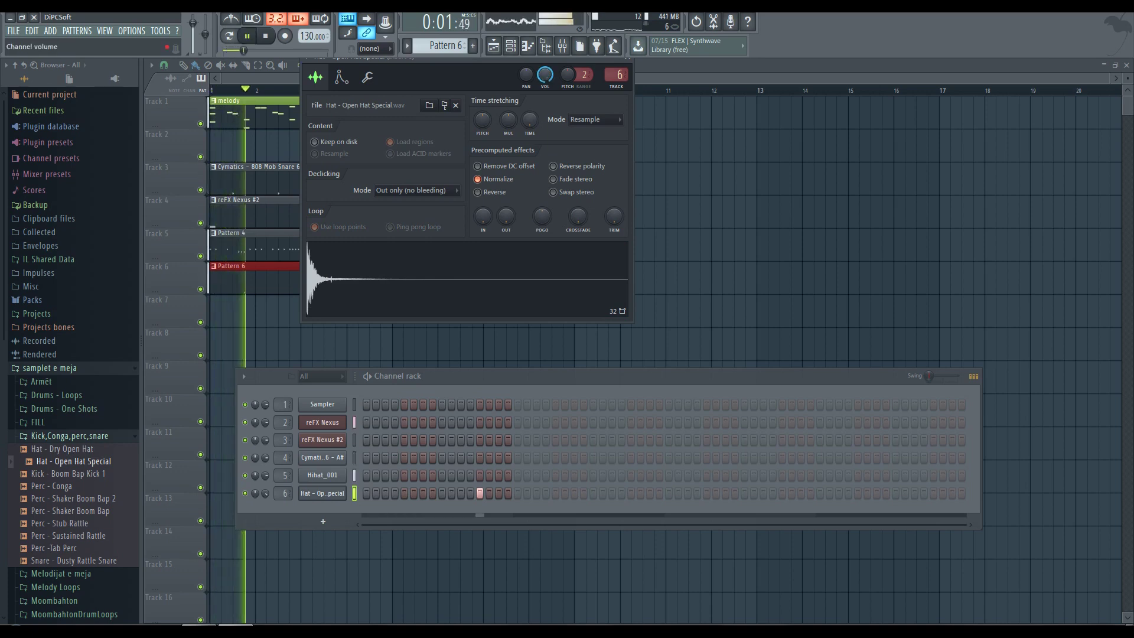
pyautogui.press('space')
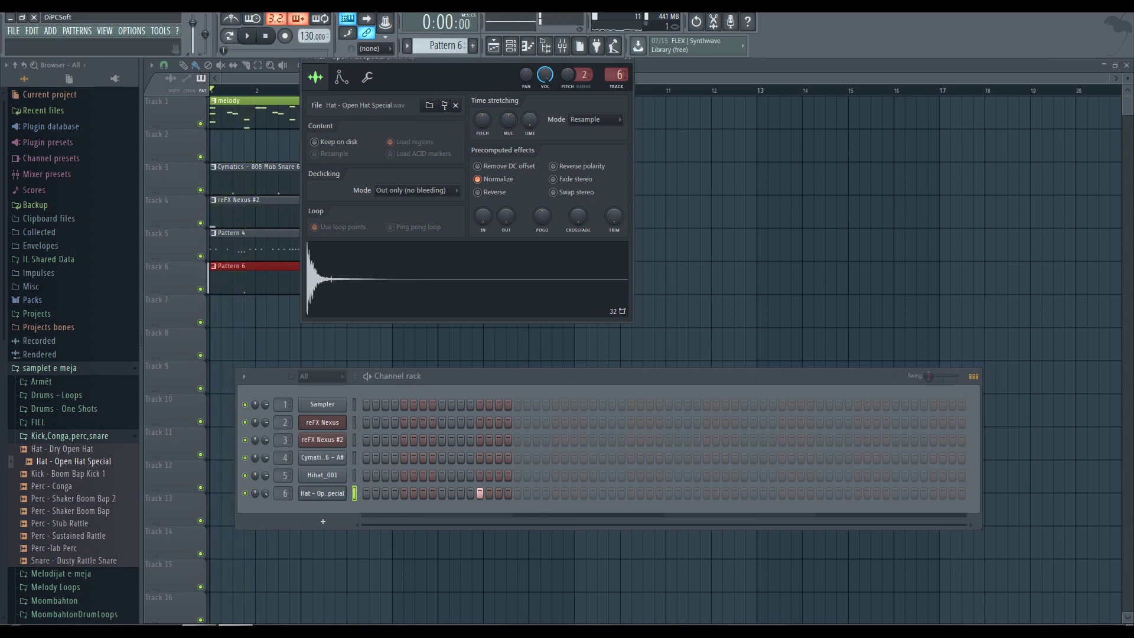
# Close the channel settings, replace the open-hat channel's sample with Hat - Dry Open Hat and replay the song.
pyautogui.moveTo(366, 57); pyautogui.dragTo(366, 102)
pyautogui.click(627, 103)
pyautogui.click(67, 448)
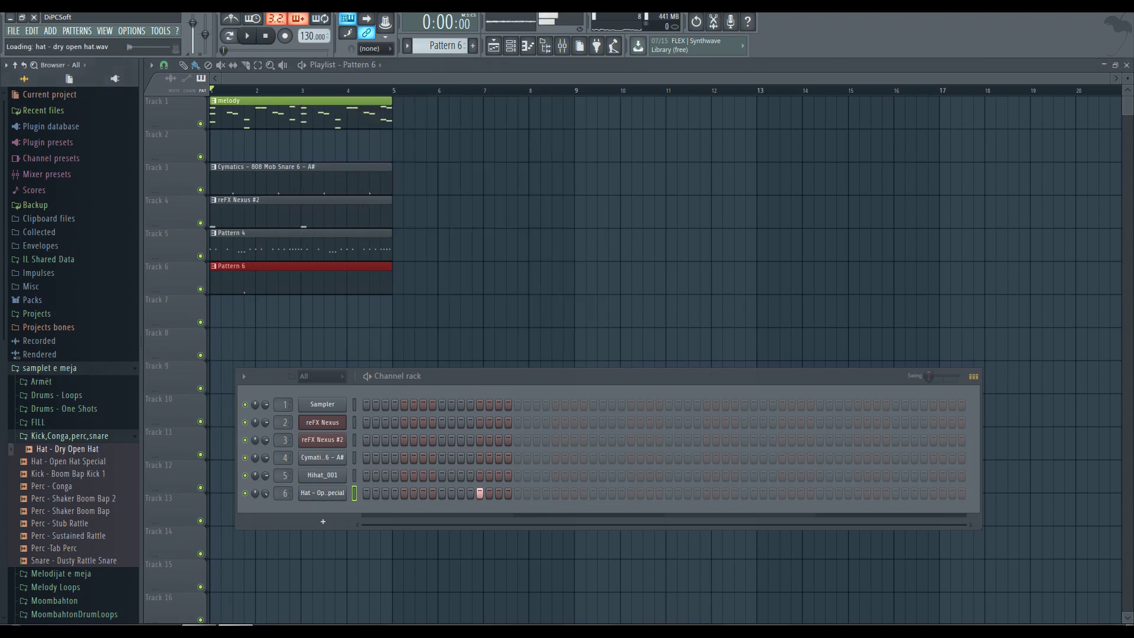
pyautogui.moveTo(227, 480); pyautogui.dragTo(323, 493)
pyautogui.press('space')
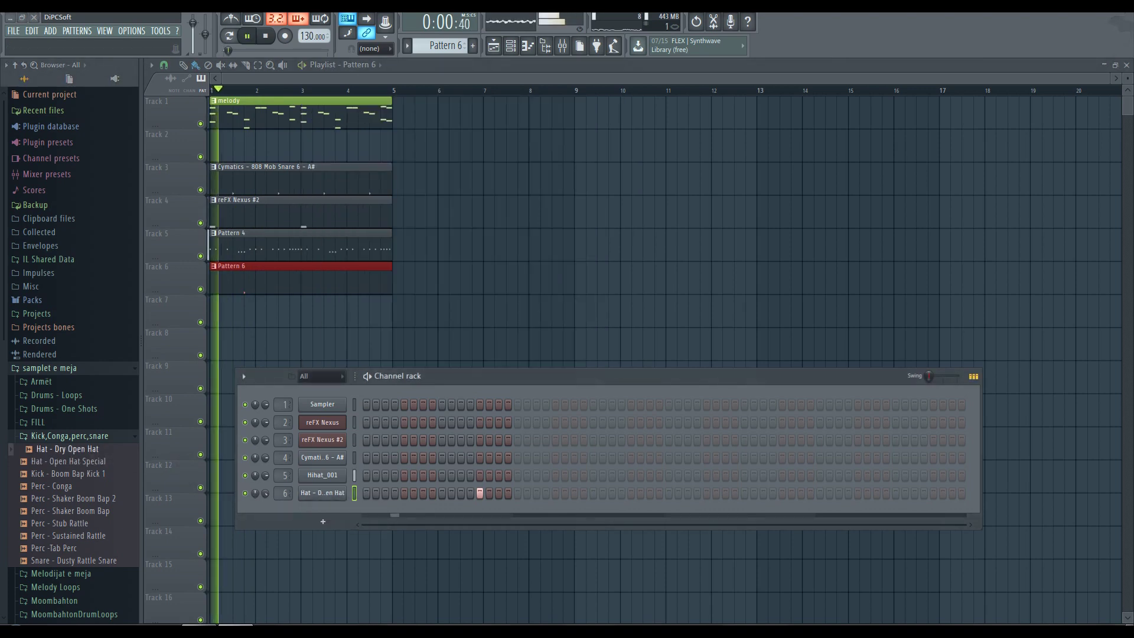
# Open the Hat - Dry Open Hat channel's settings and add a second open-hat hit on step 45 of Pattern 6.
pyautogui.click(323, 493)
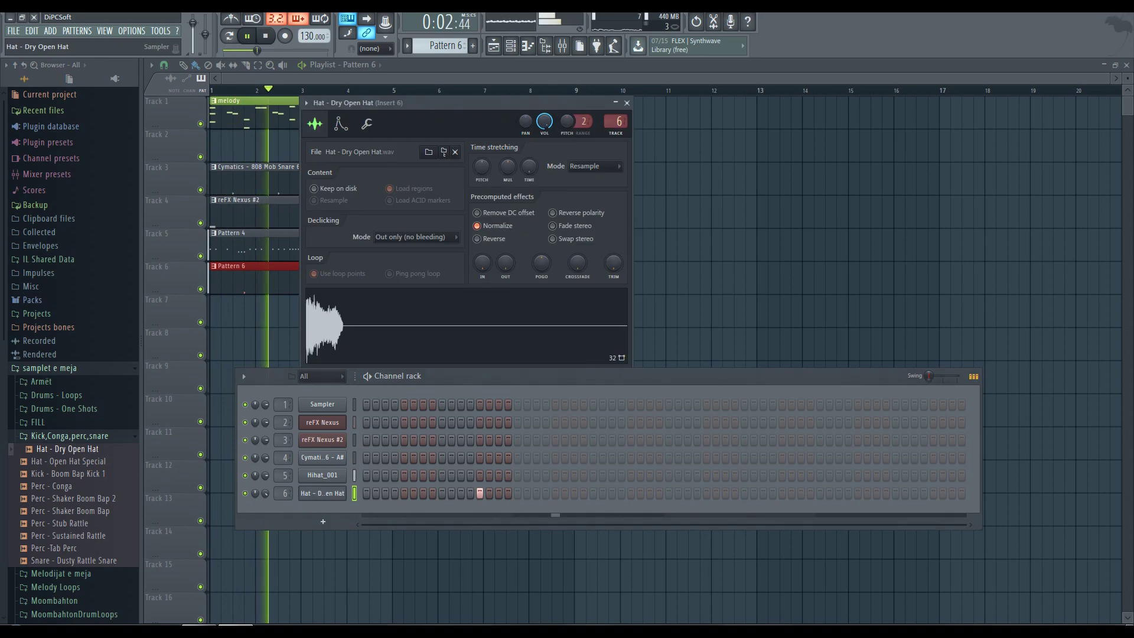
pyautogui.moveTo(378, 103); pyautogui.dragTo(381, 85)
pyautogui.rightClick(549, 105)
pyautogui.click(303, 62)
pyautogui.moveTo(292, 50); pyautogui.dragTo(228, 51)
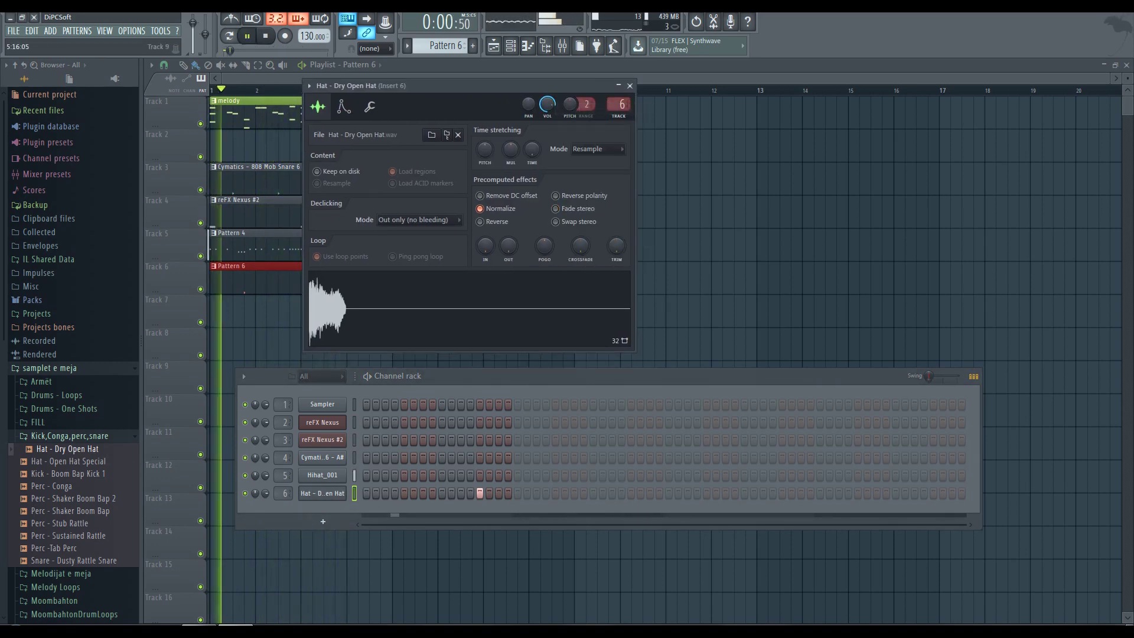
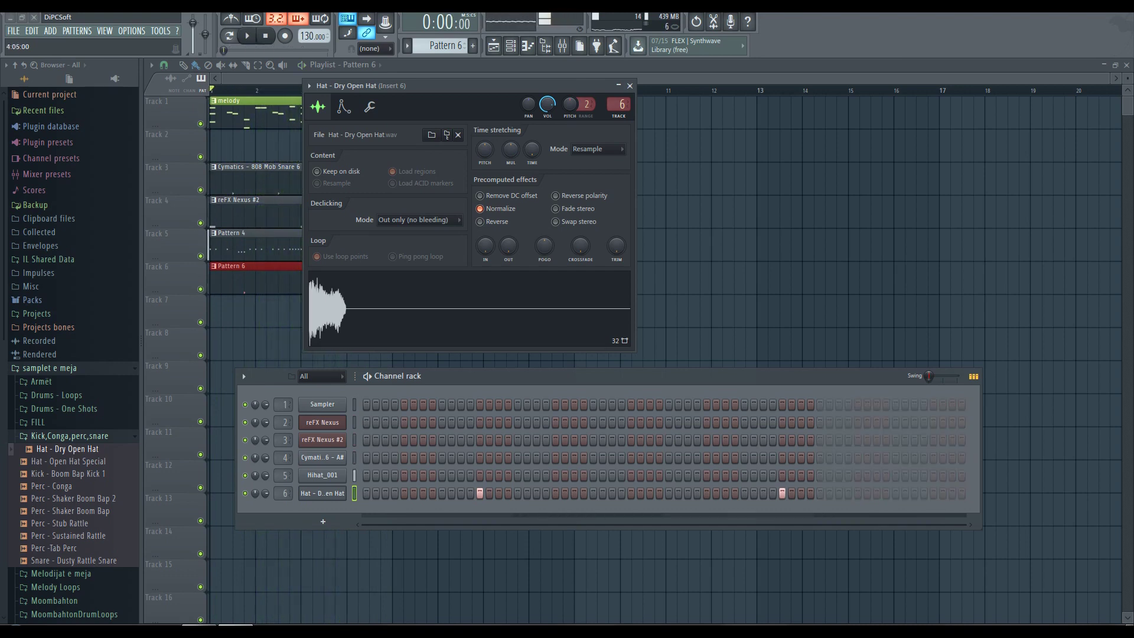
pyautogui.press('space')
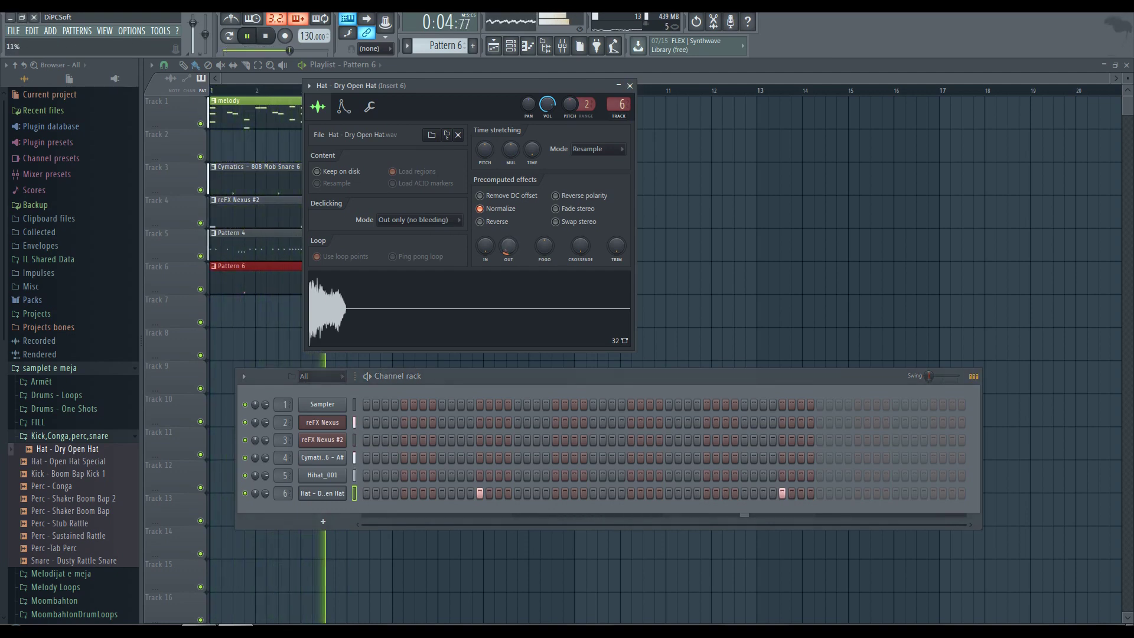
# Add a partial fade-out to the Hat - Dry Open Hat sample during playback and close its settings.
pyautogui.moveTo(298, 50); pyautogui.dragTo(317, 50)
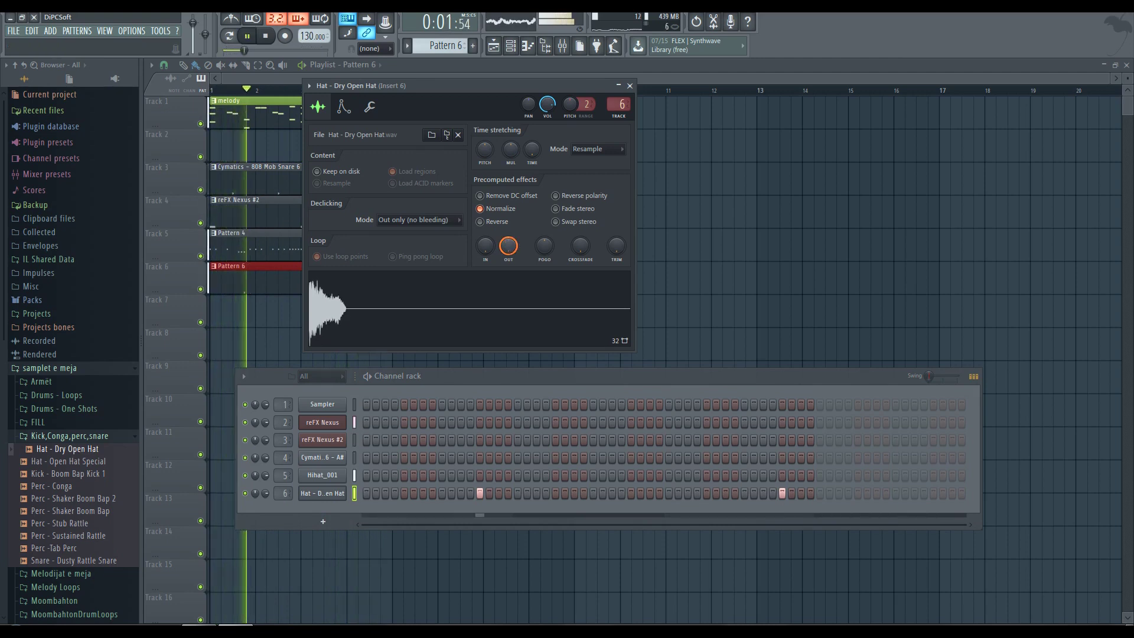
pyautogui.moveTo(508, 246); pyautogui.dragTo(508, 260)
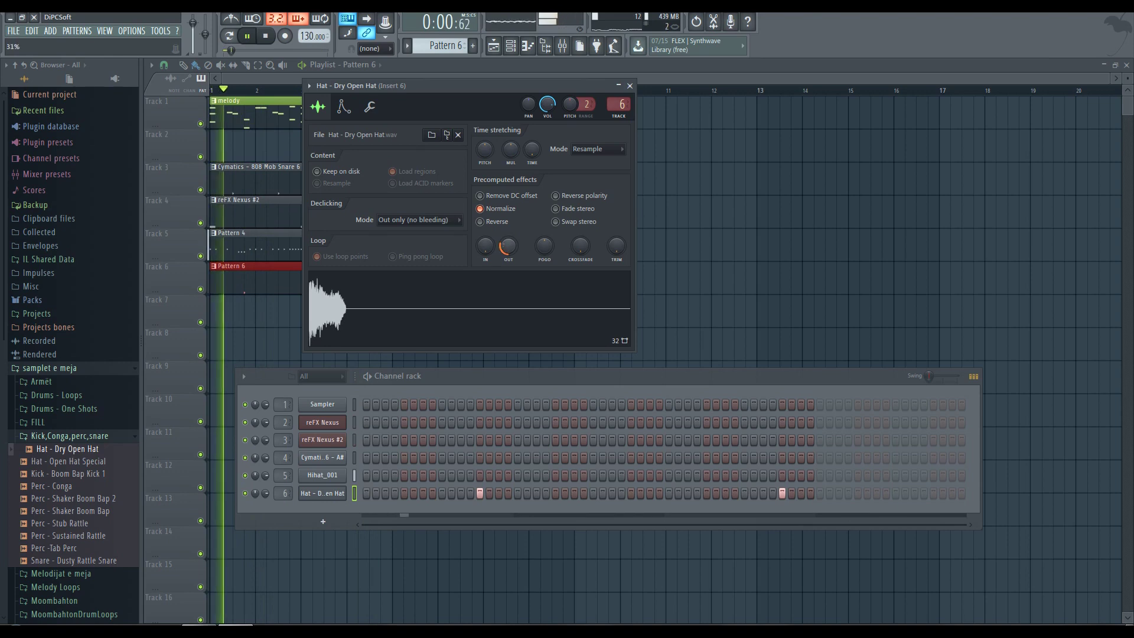
pyautogui.press('space')
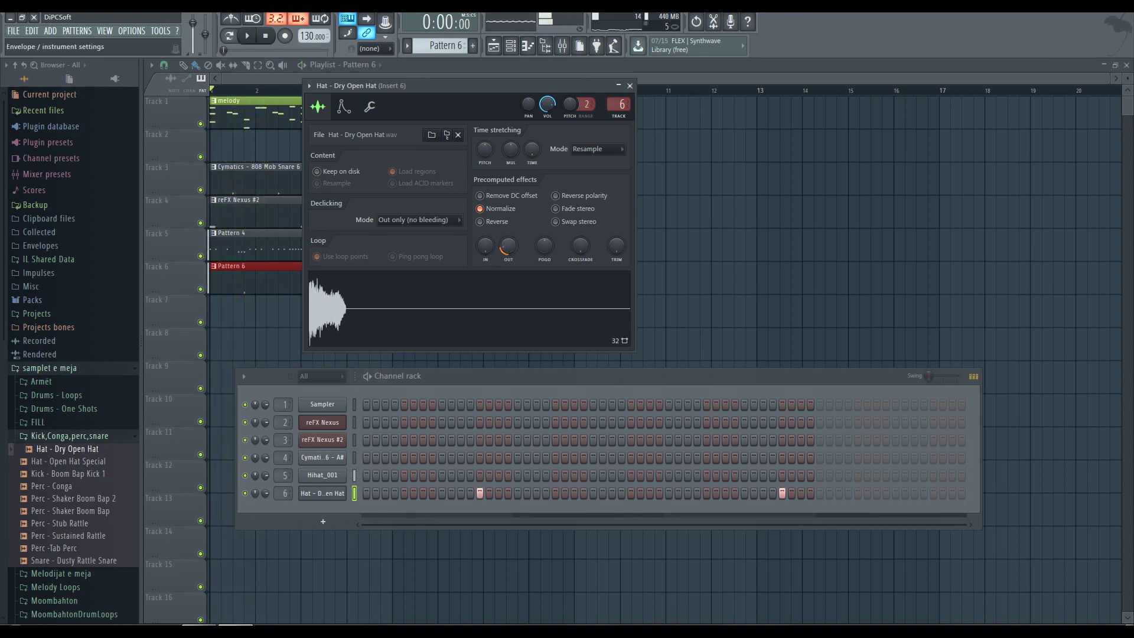
pyautogui.click(369, 107)
pyautogui.click(343, 107)
pyautogui.press('Escape')
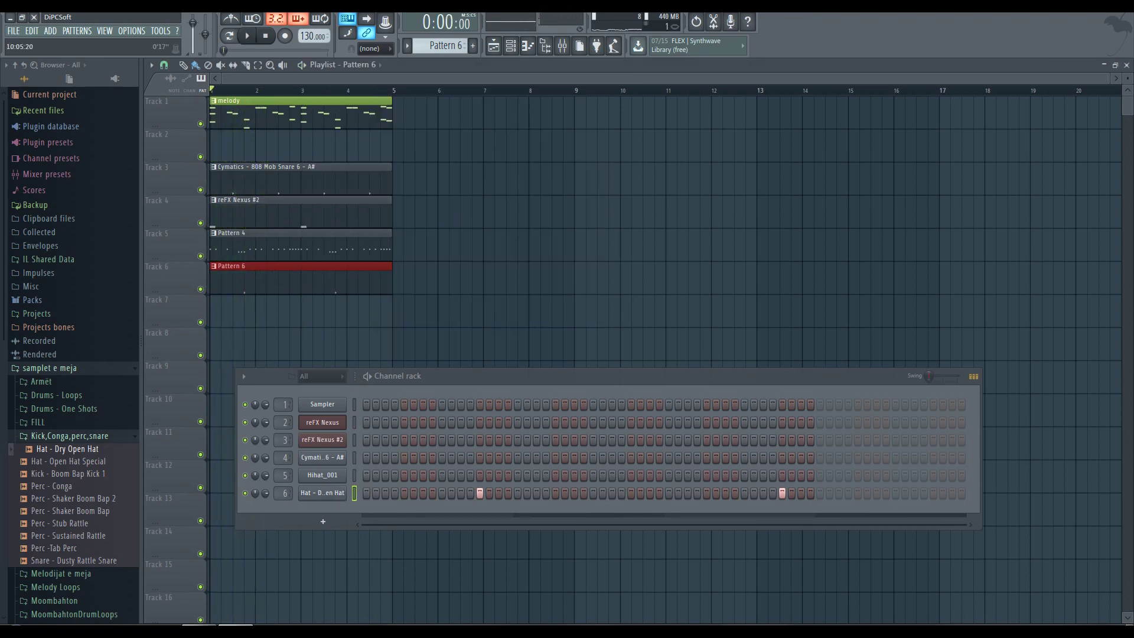
# Hide the Channel rack and replay the song with the open hat.
pyautogui.click(510, 45)
pyautogui.press('space')
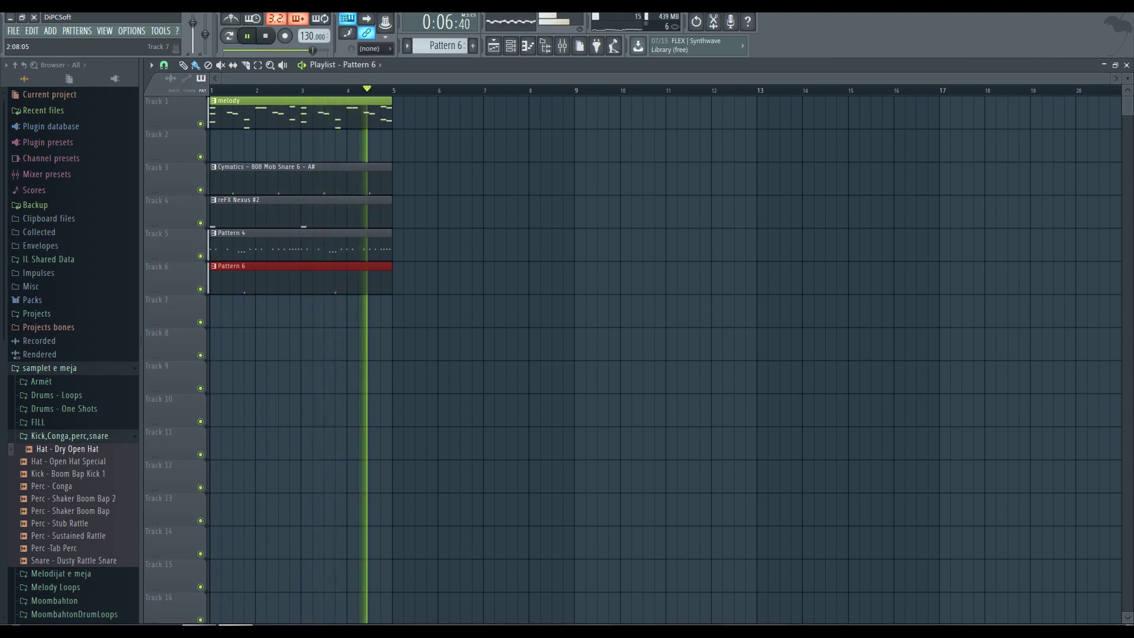
pyautogui.press('space')
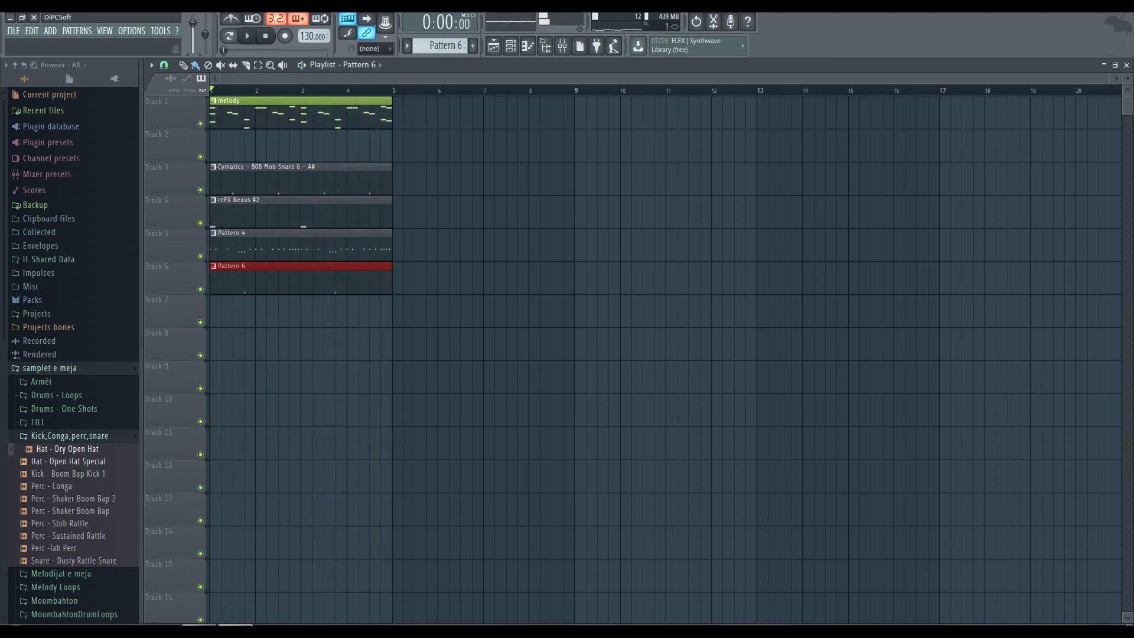
# Audition Kick - Boom Bap Kick 1 against the playing song.
pyautogui.press('Down')
pyautogui.press('Down')
pyautogui.press('space')
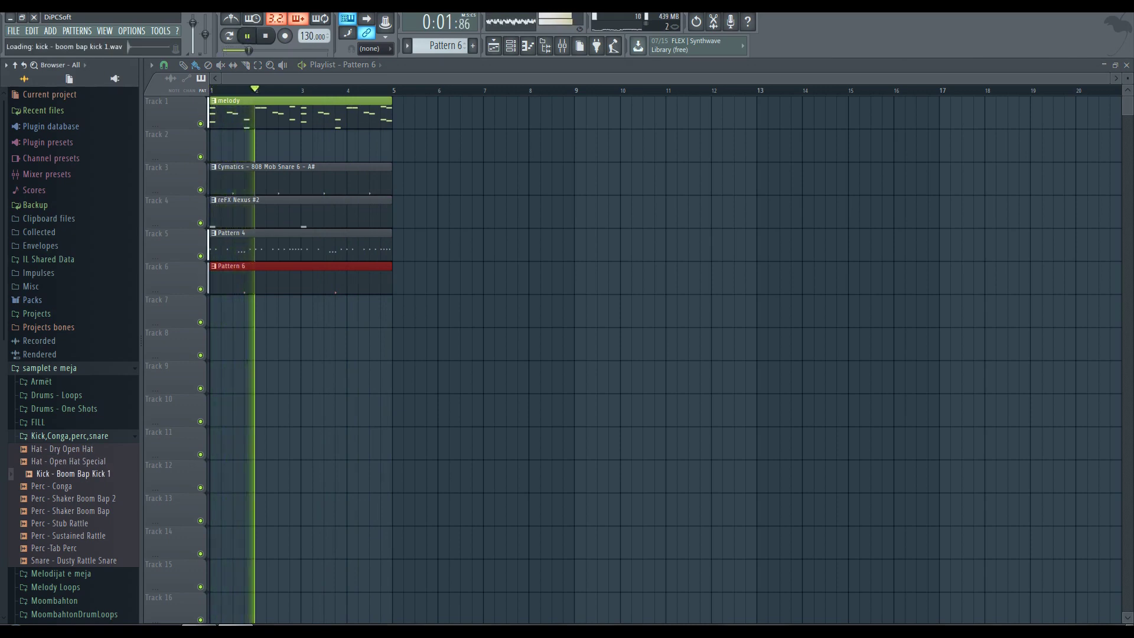
pyautogui.press('space')
# Collapse the Kick,Conga,perc,snare folder and open the Kicks folder inside Drums - One Shots.
pyautogui.press('Left')
pyautogui.press('Up')
pyautogui.press('Up')
pyautogui.press('Right')
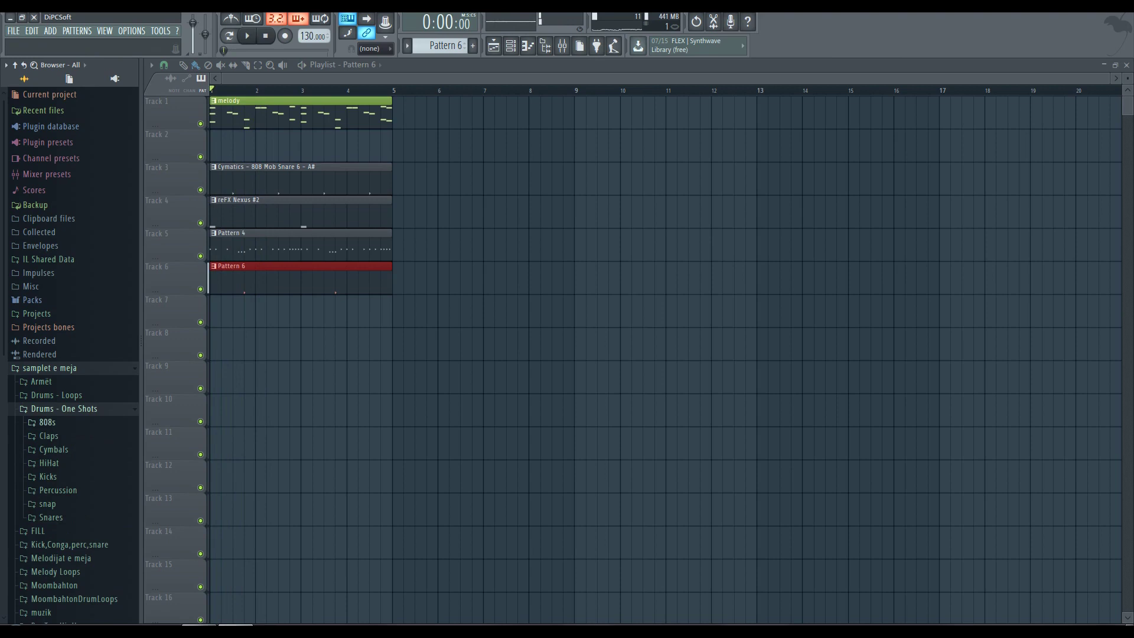
pyautogui.press('Down')
pyautogui.press('Right')
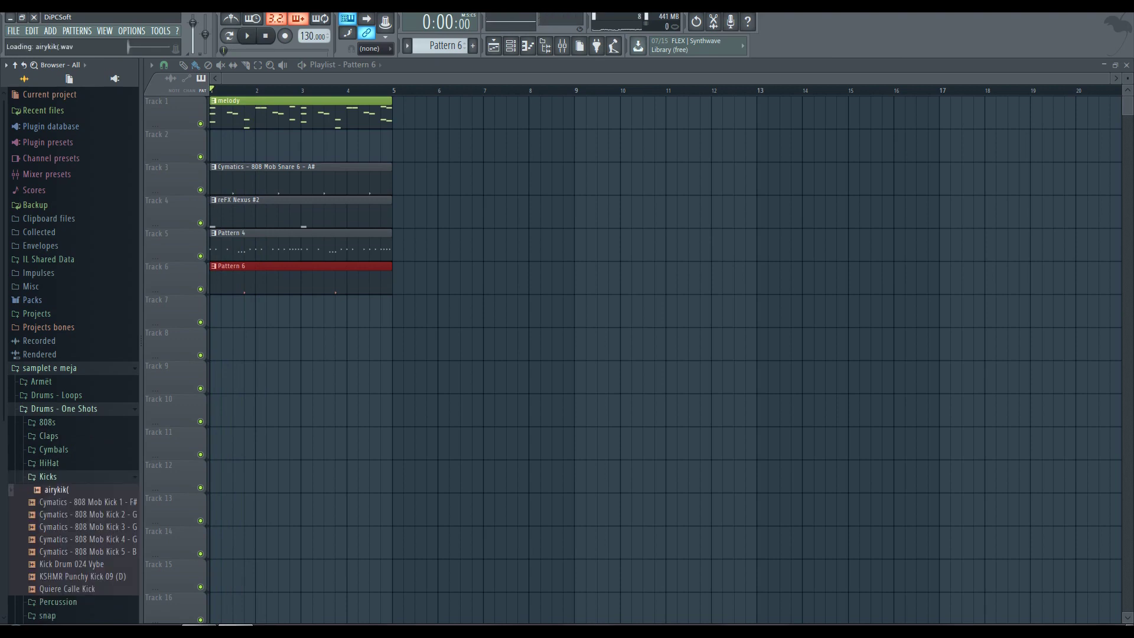
# Audition the airykik(, Cymatics 808 Mob and other kick samples, comparing them with the song playback.
pyautogui.press('space')
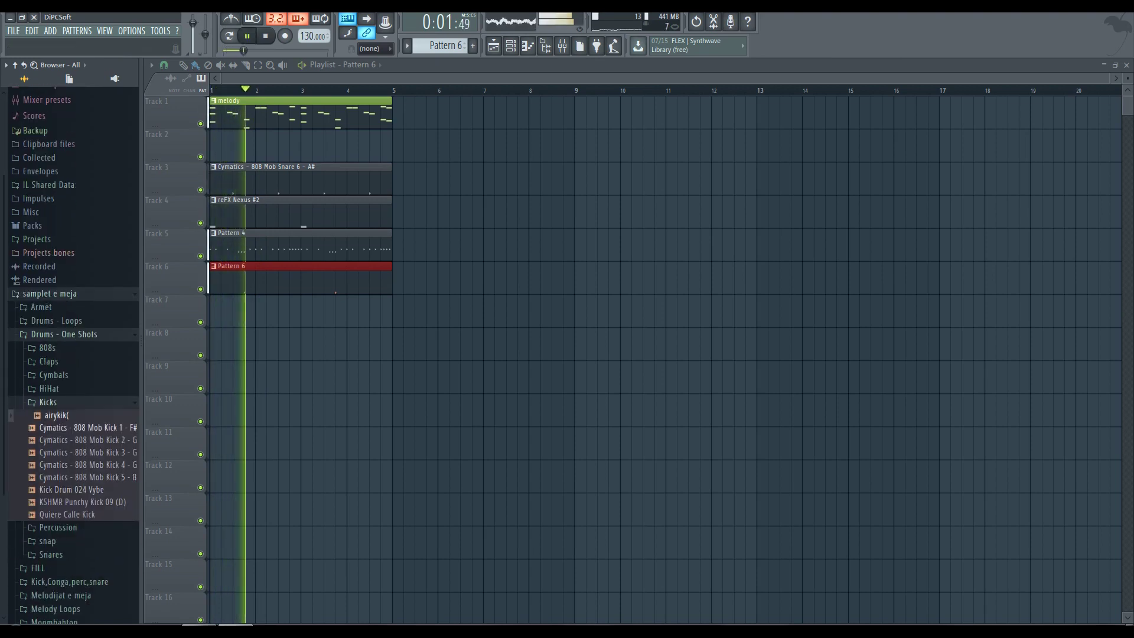
pyautogui.press('Down')
pyautogui.press('space')
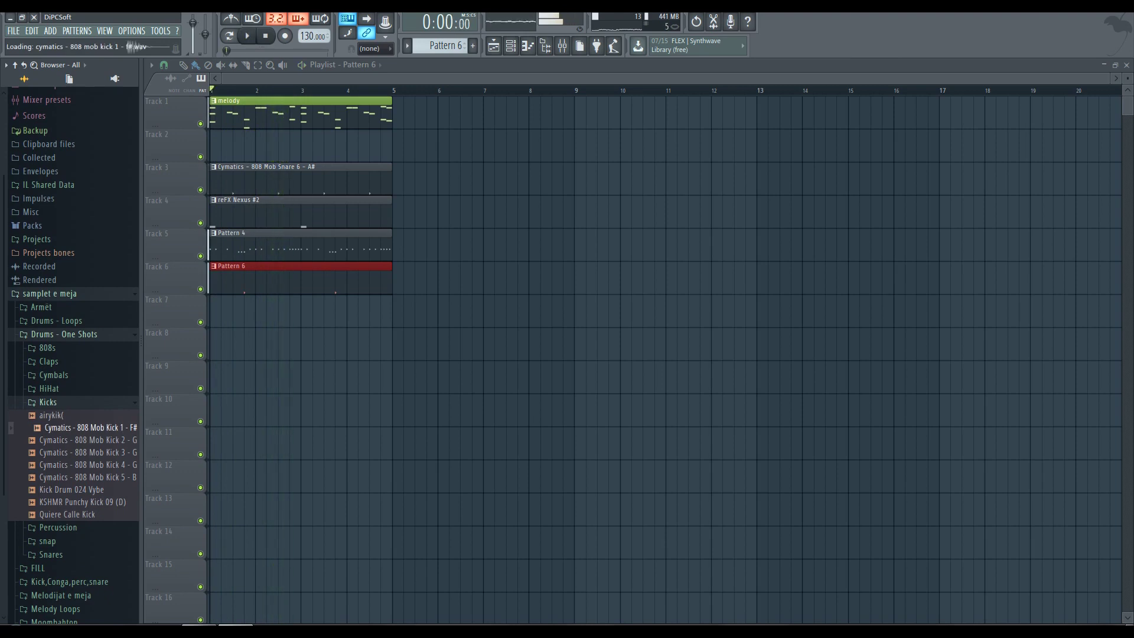
pyautogui.press('Down')
pyautogui.press('Down')
pyautogui.press('Down')
pyautogui.press('Up')
pyautogui.press('Up')
pyautogui.press('Up')
pyautogui.press('Up')
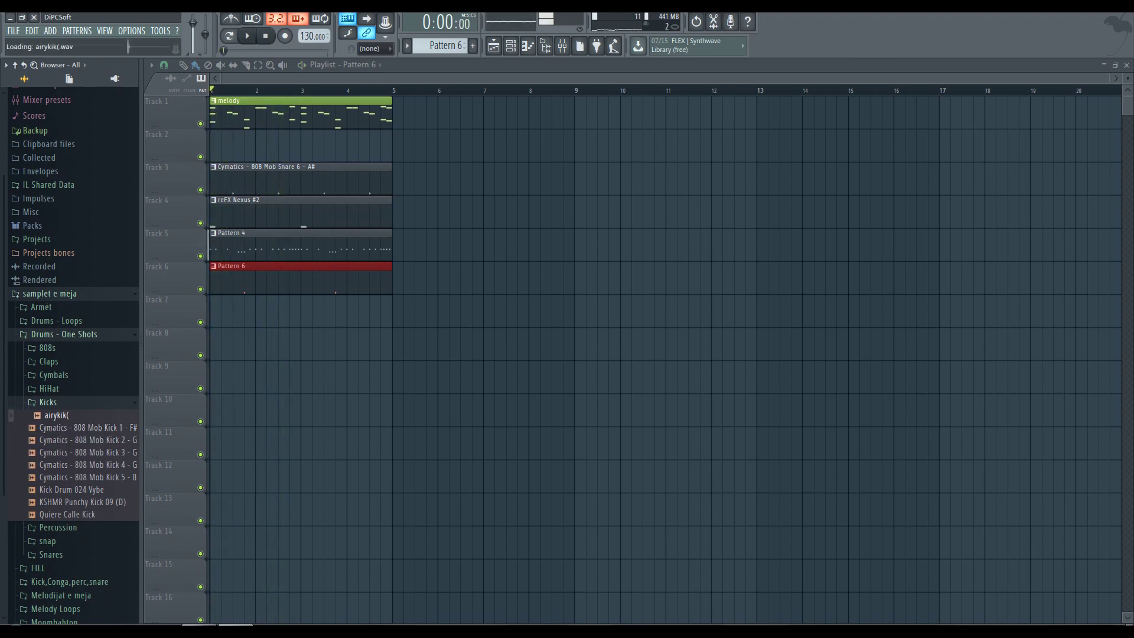
pyautogui.click(85, 502)
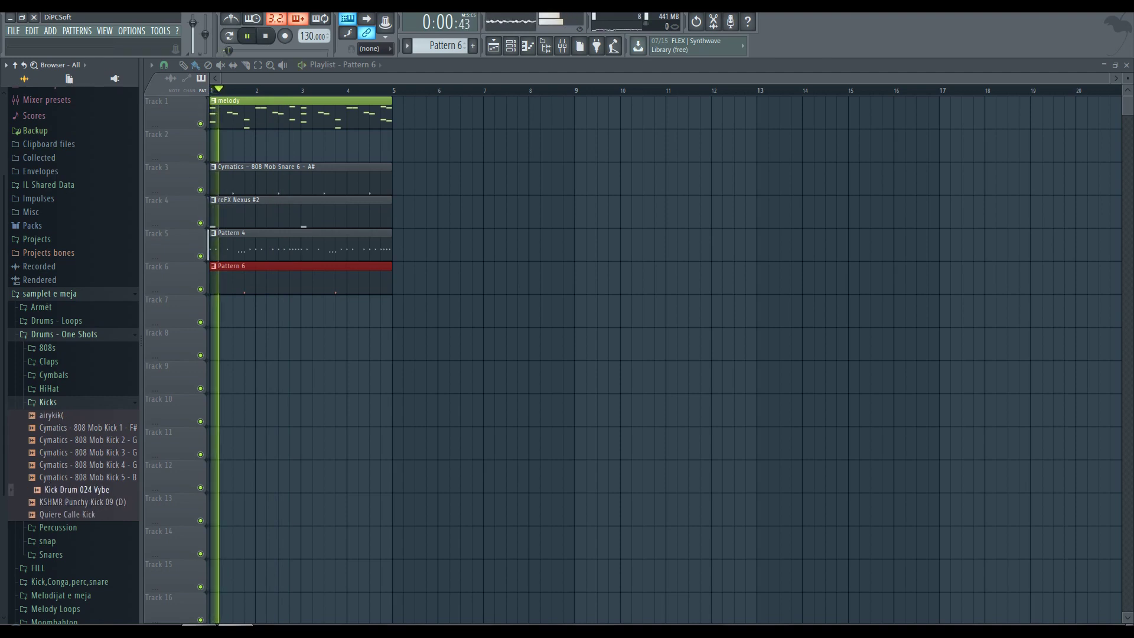
# Show the Channel rack and add the airykik( kick sample as a new channel.
pyautogui.click(510, 46)
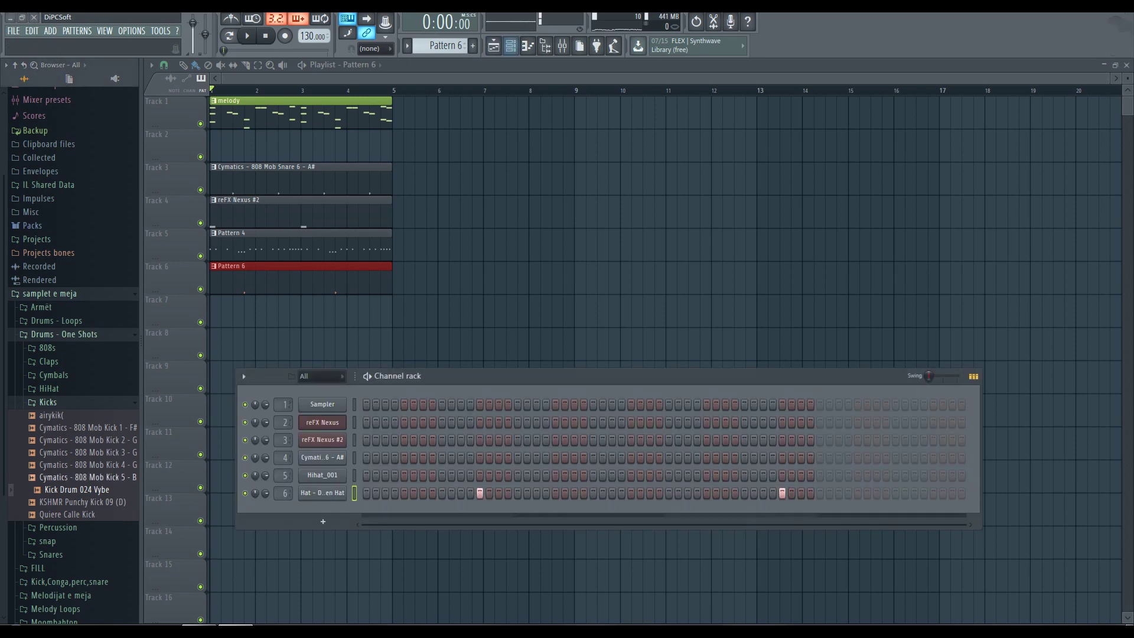
pyautogui.moveTo(338, 534); pyautogui.dragTo(321, 511)
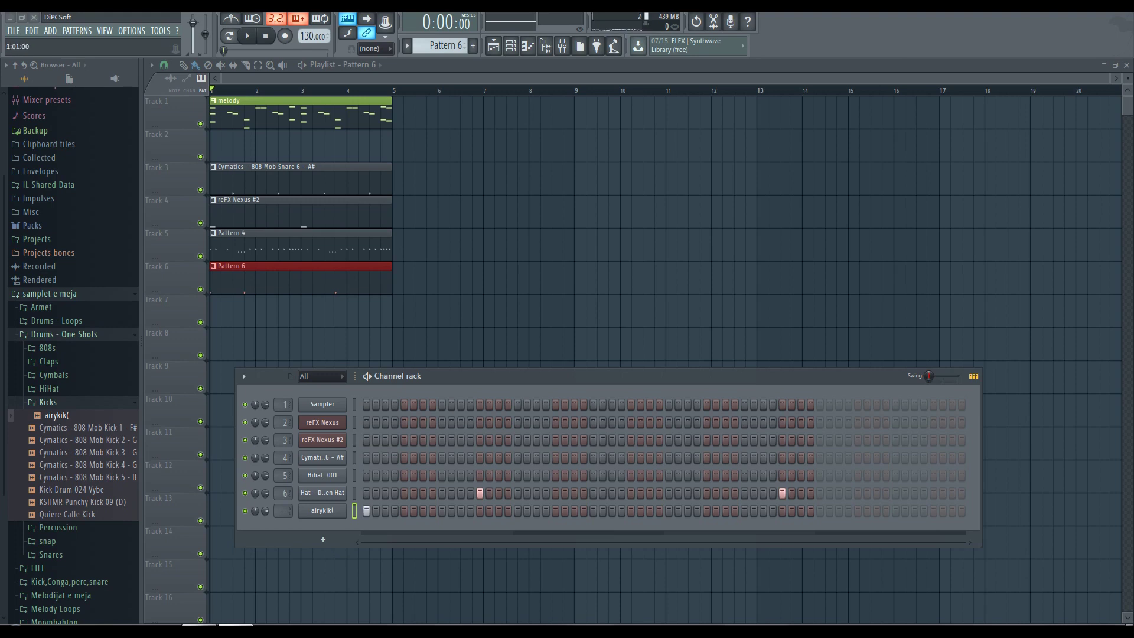
# Try airykik( hits on steps 1 and 13 of Pattern 6 while replaying the song.
pyautogui.click(480, 511)
pyautogui.press('space')
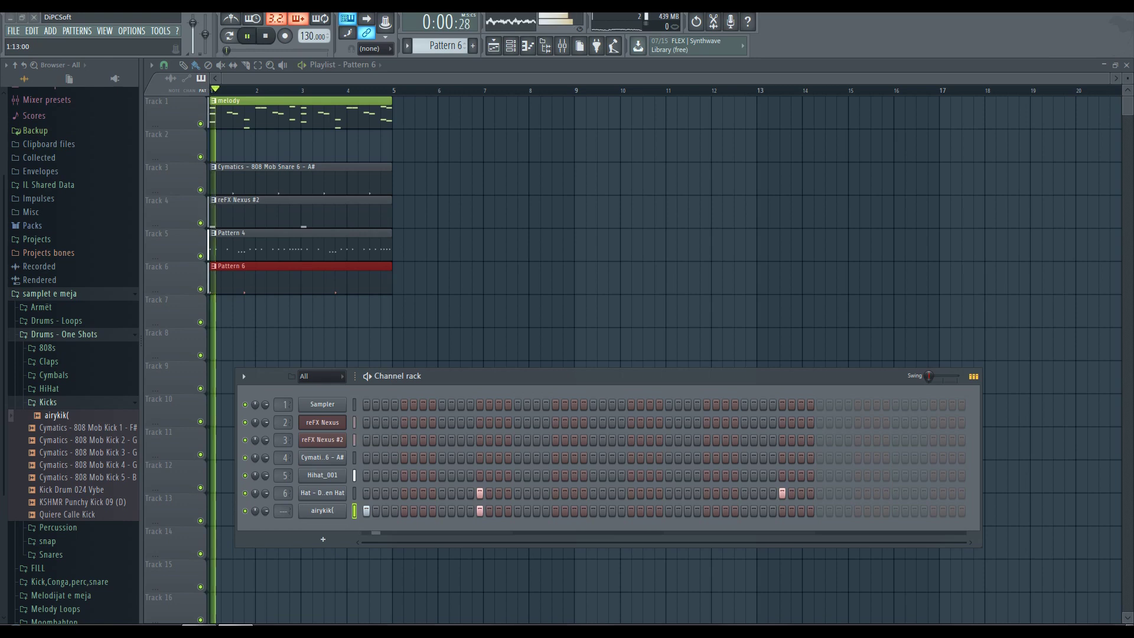
pyautogui.press('space')
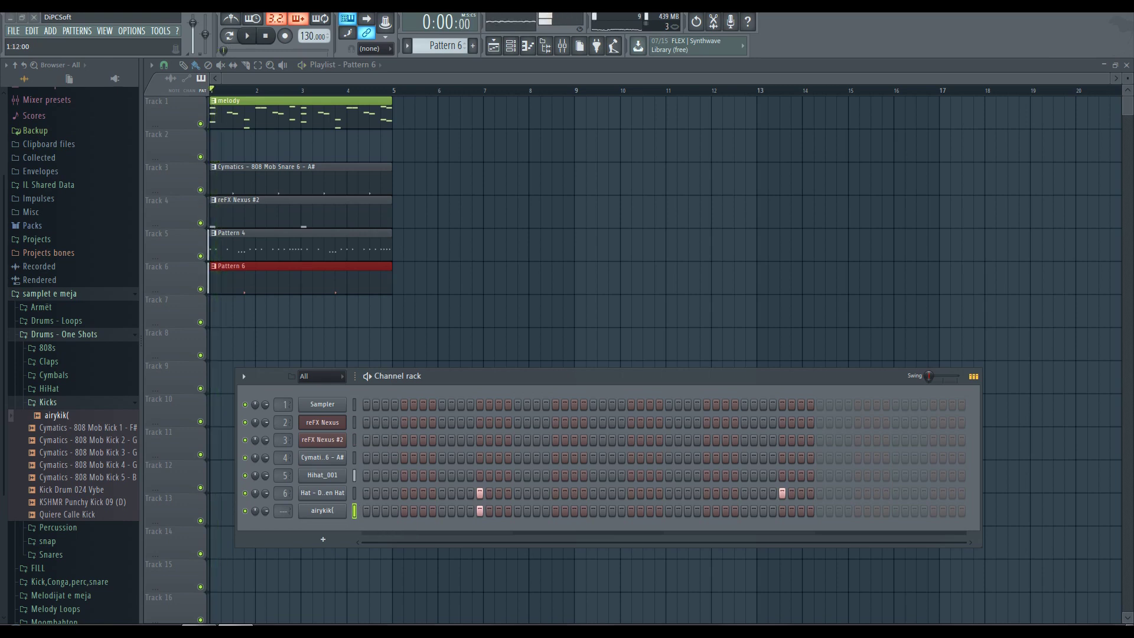
# Clear the airykik( hits from Pattern 6, route that channel to mixer track 7 and start Pattern 7 with a kick on step 1.
pyautogui.hotkey('ctrl', 'l')
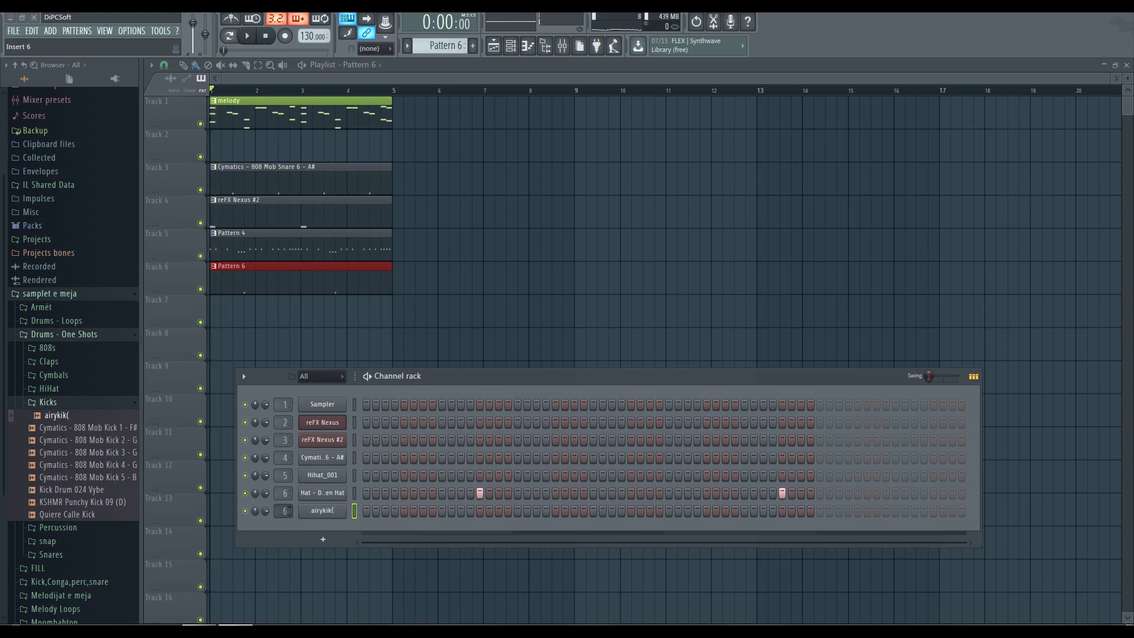
pyautogui.hotkey('ctrl', 'l')
pyautogui.press('F4')
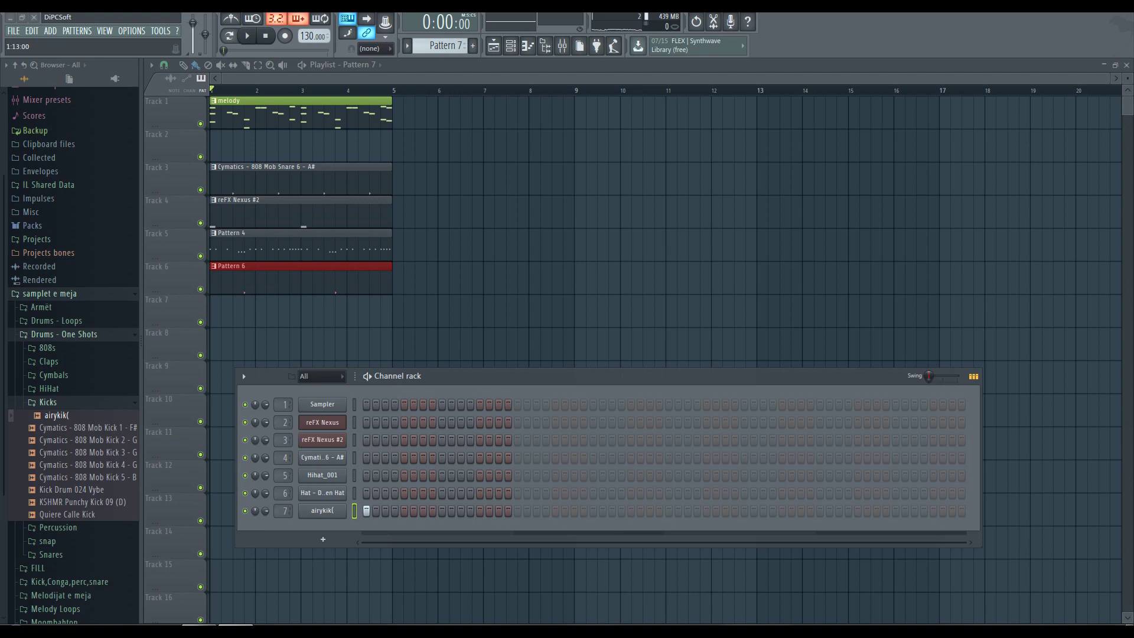
# Add an airykik( hit on step 13, place Pattern 7 across bars 1–4 of Track 7 and play the song.
pyautogui.press('space')
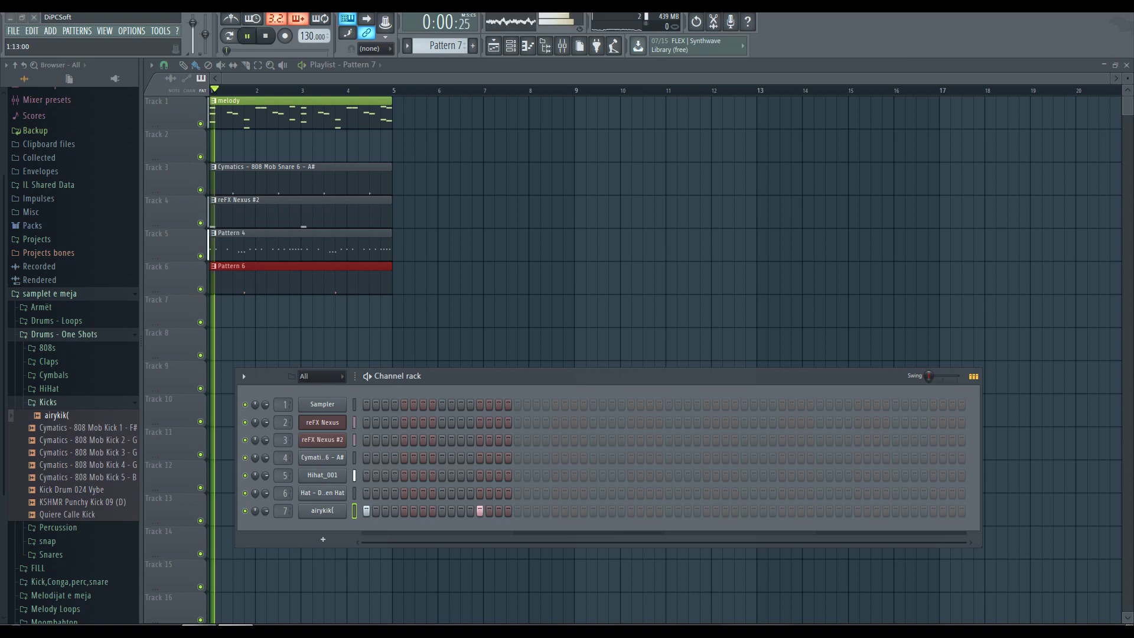
pyautogui.moveTo(244, 304); pyautogui.dragTo(397, 307)
pyautogui.press('space')
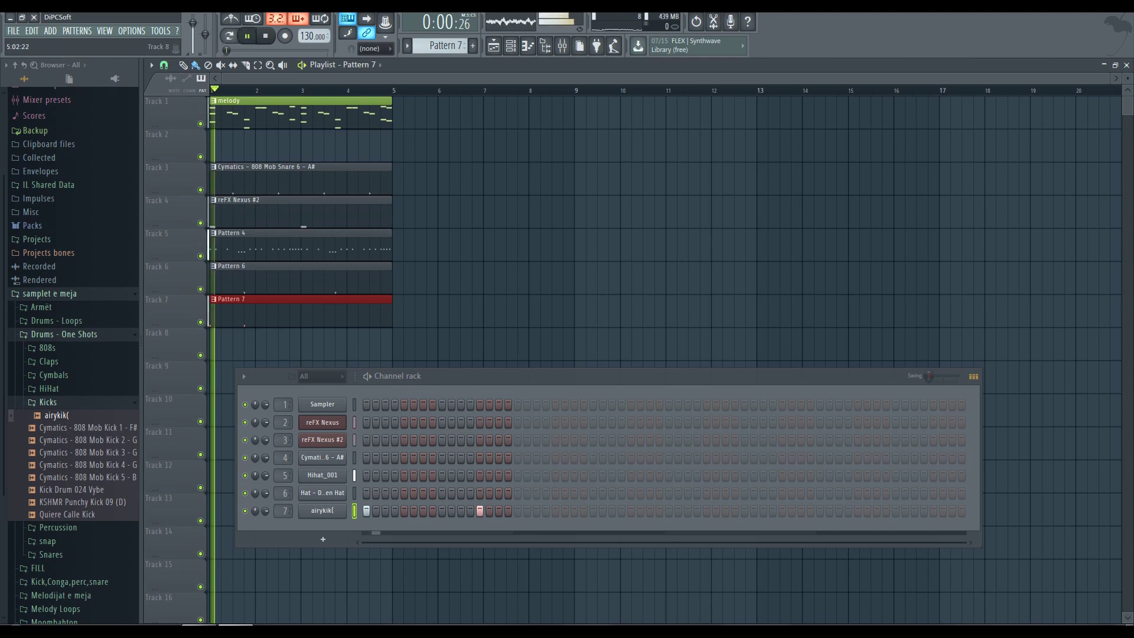
pyautogui.press('space')
pyautogui.press('space')
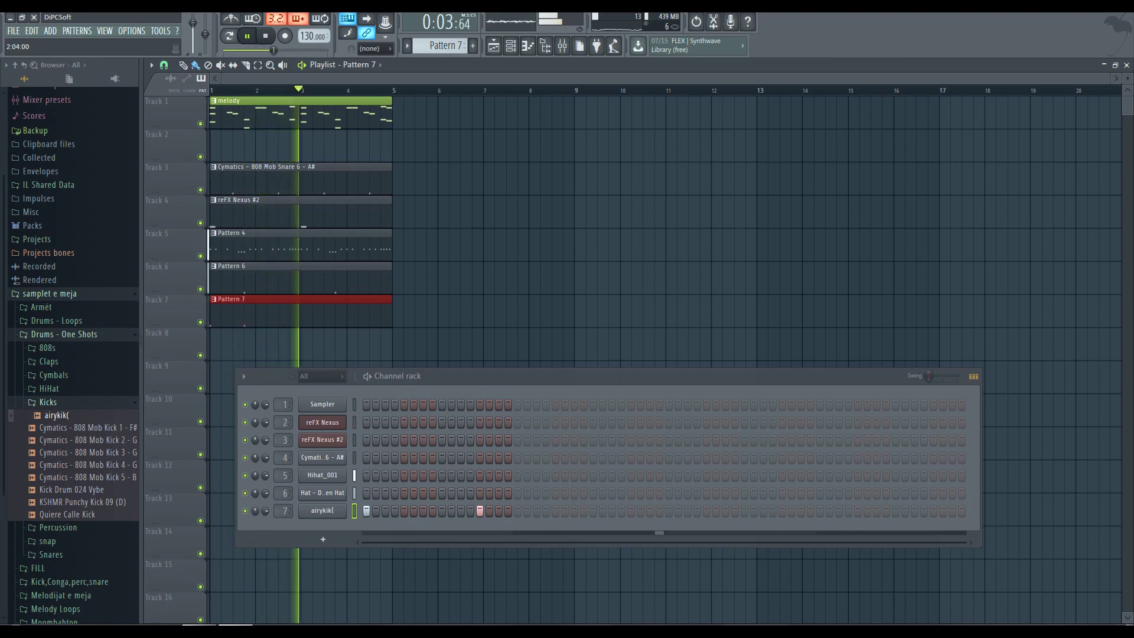
pyautogui.press('space')
pyautogui.press('space')
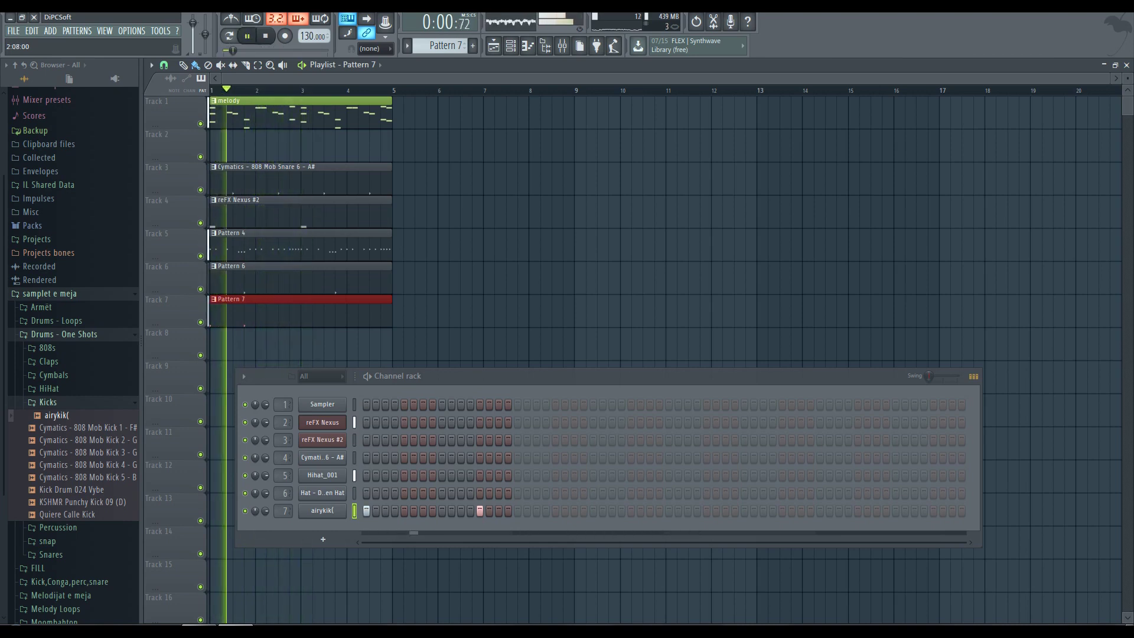
# Add airykik( hits on steps 33 and 45 of Pattern 7, checking their timing against the song playback.
pyautogui.click(669, 511)
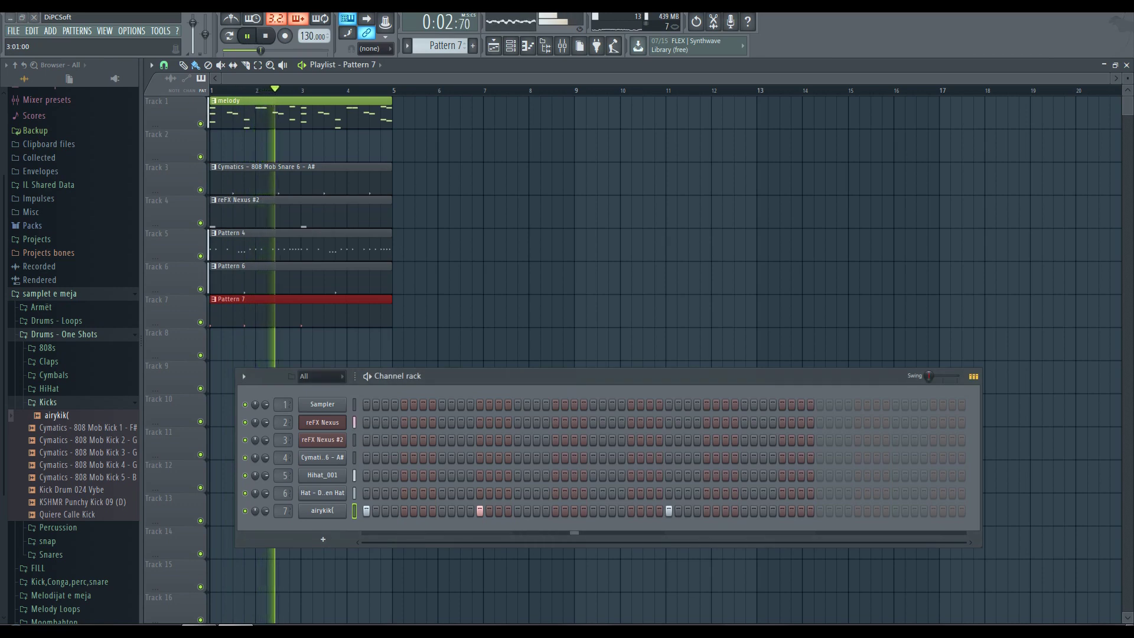
pyautogui.press('space')
pyautogui.press('space')
pyautogui.click(744, 510)
pyautogui.click(744, 510)
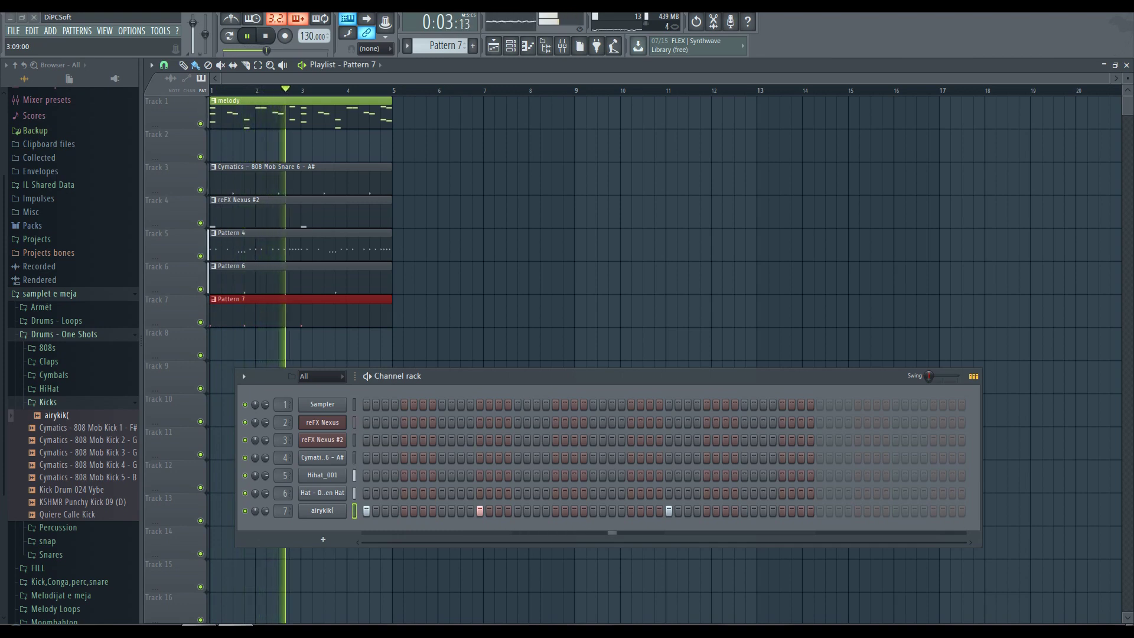
pyautogui.press('space')
pyautogui.press('space')
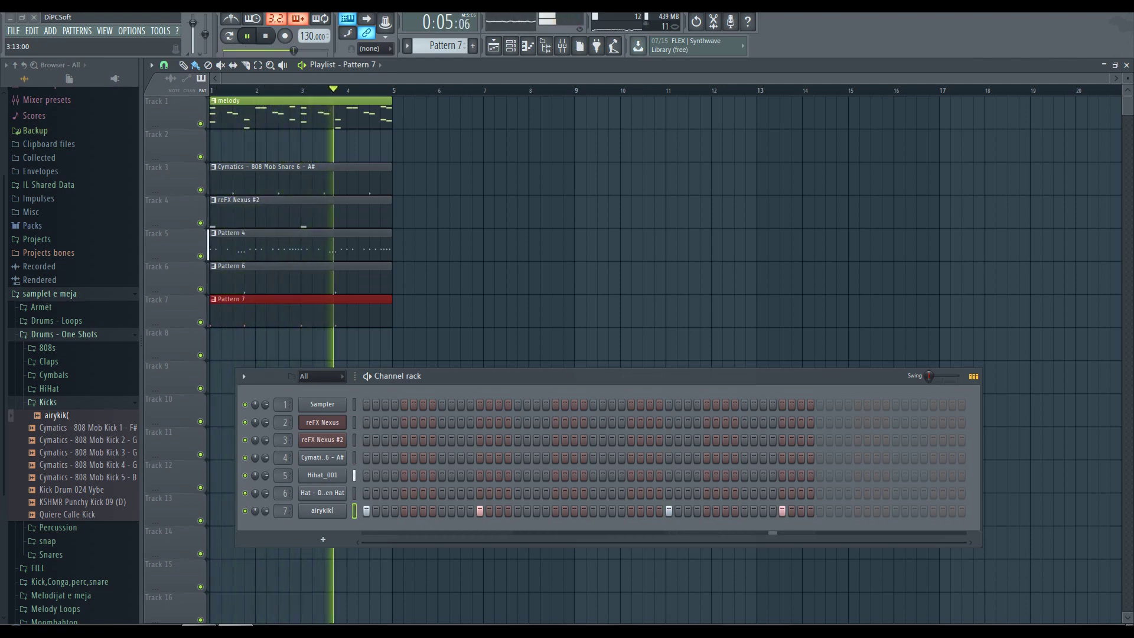
pyautogui.press('space')
pyautogui.press('space')
pyautogui.press('space')
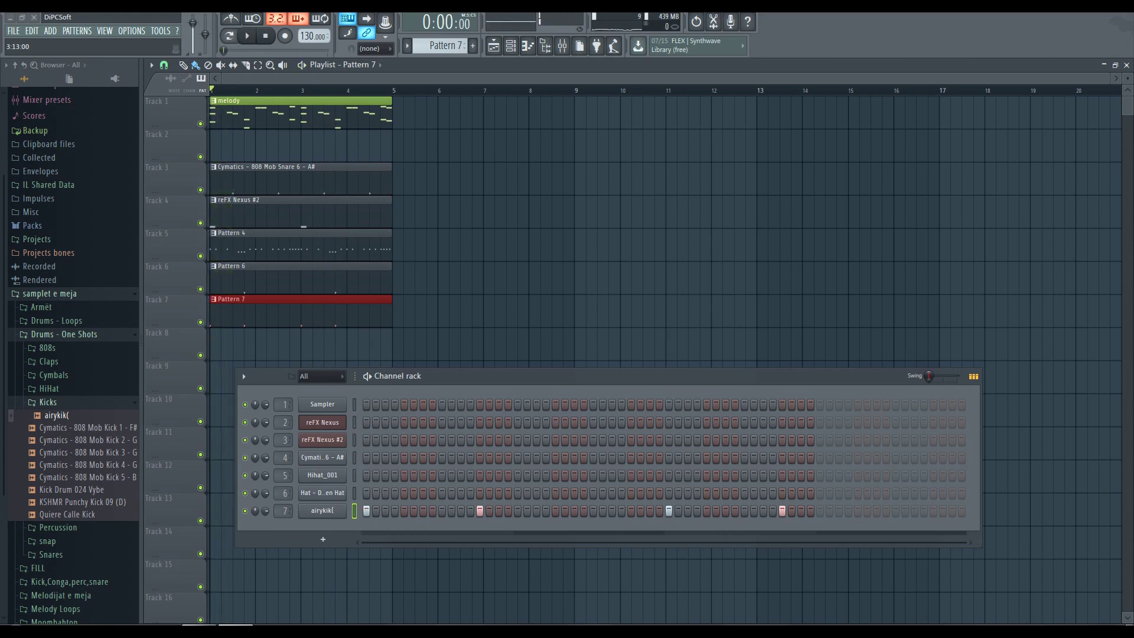
# Add airykik( hits on steps 55, 59 and 63 of Pattern 7 while replaying the song.
pyautogui.press('space')
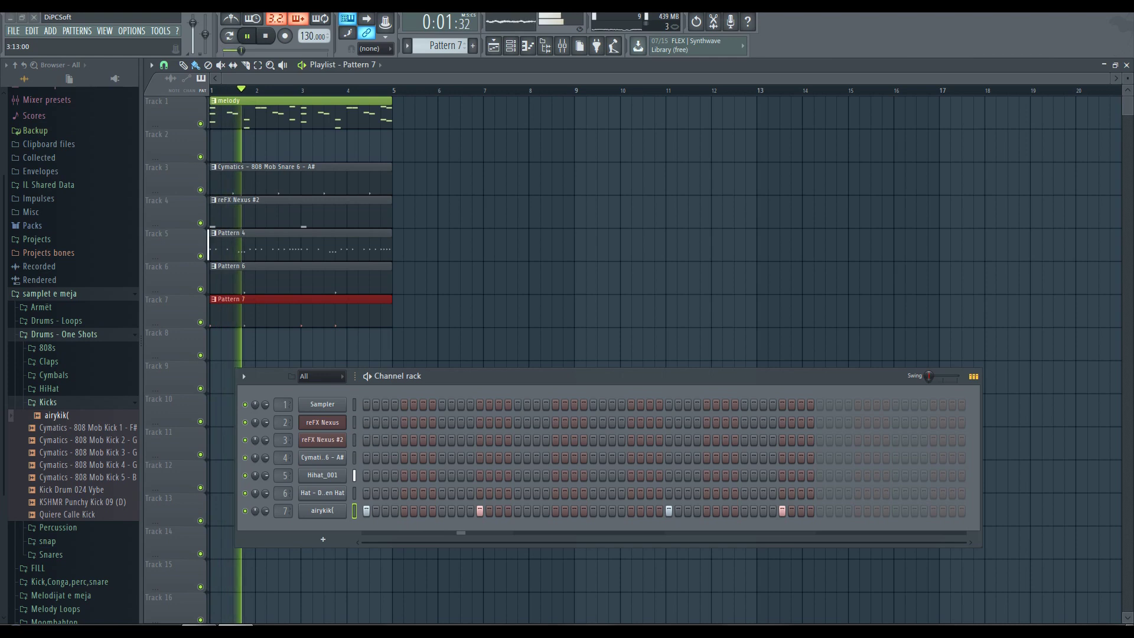
pyautogui.press('space')
pyautogui.press('space')
pyautogui.click(876, 511)
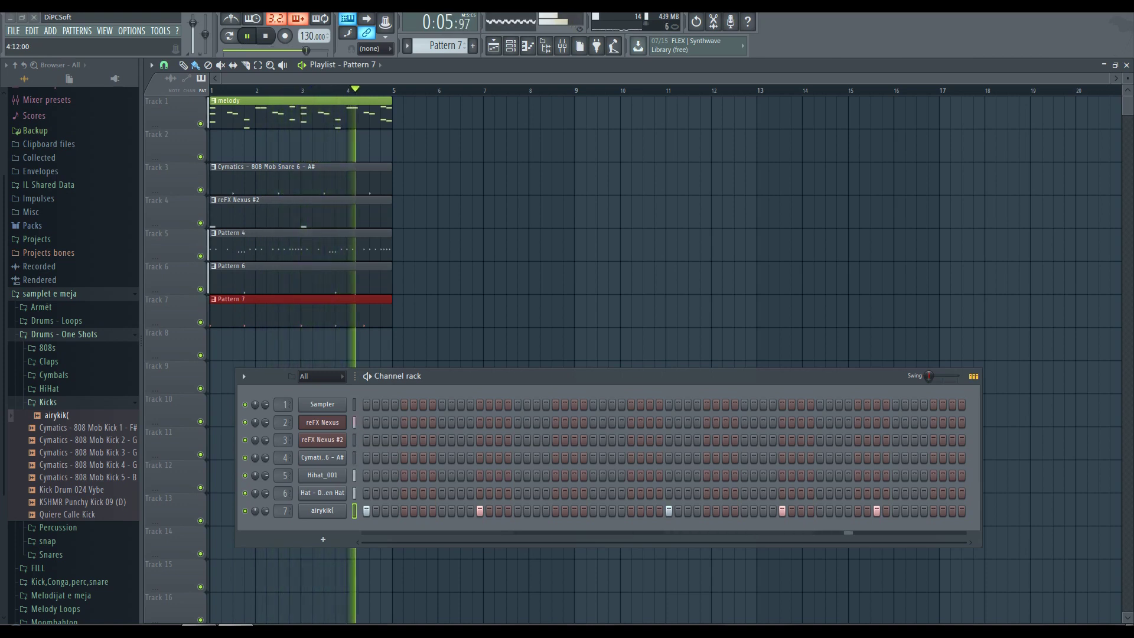
pyautogui.press('space')
pyautogui.click(914, 510)
pyautogui.press('space')
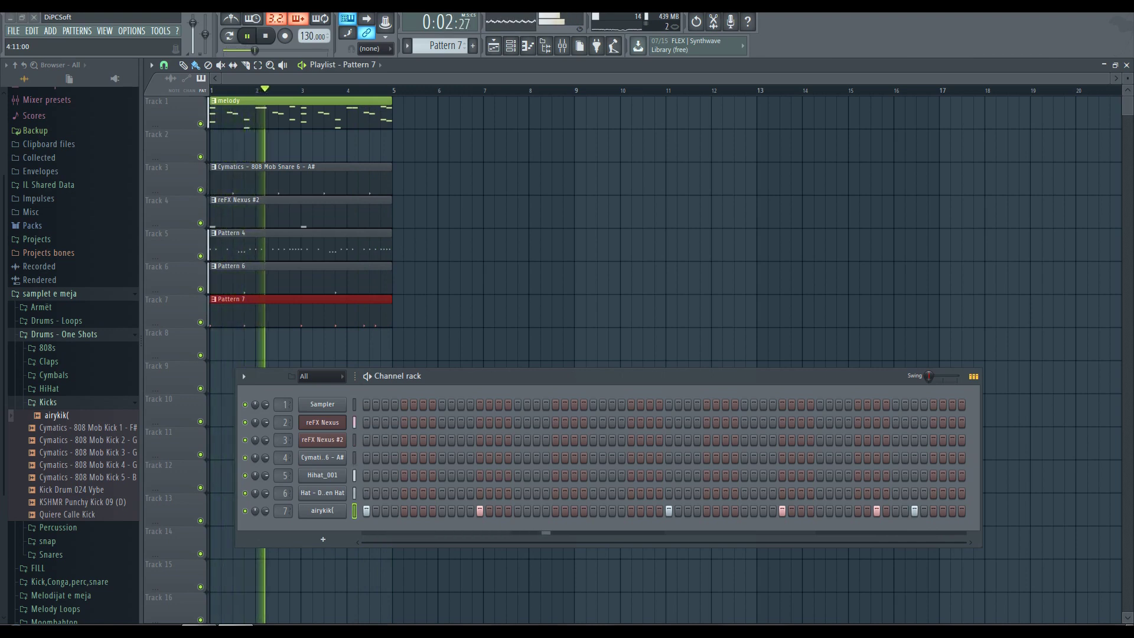
pyautogui.click(952, 510)
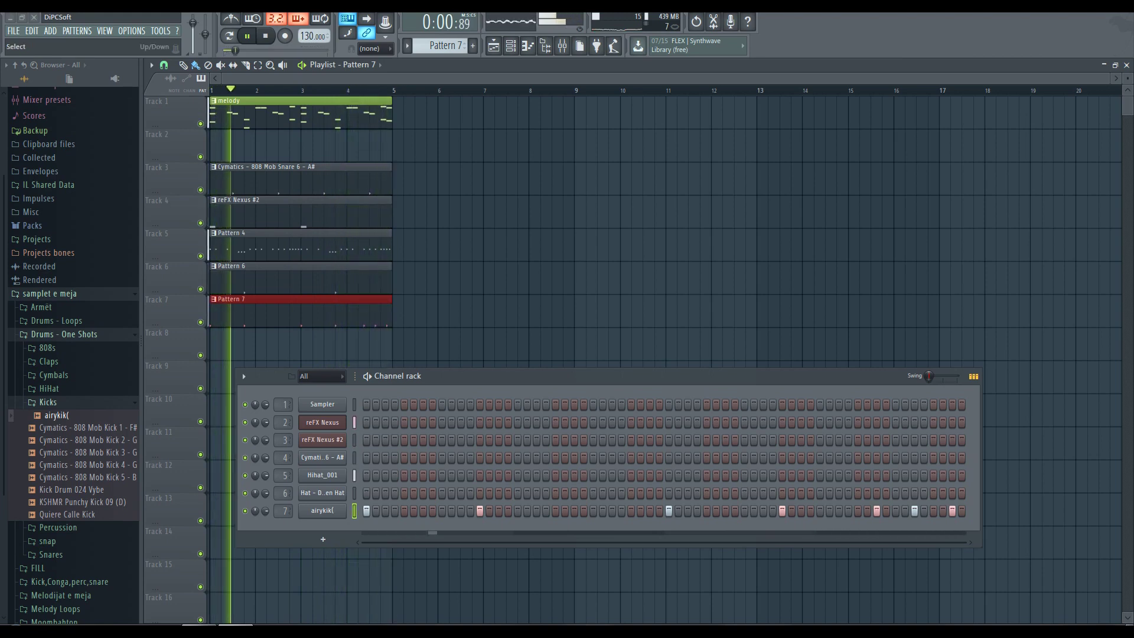
pyautogui.press('space')
# Hide the Channel rack and replay the song to hear the finished kick pattern.
pyautogui.click(242, 373)
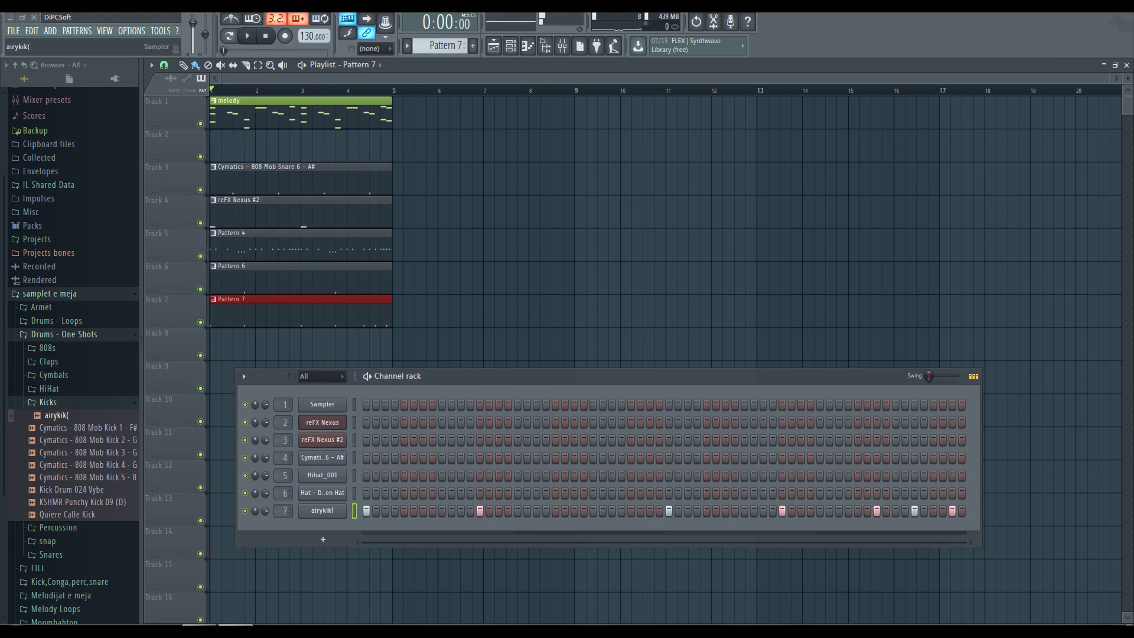
pyautogui.press('F6')
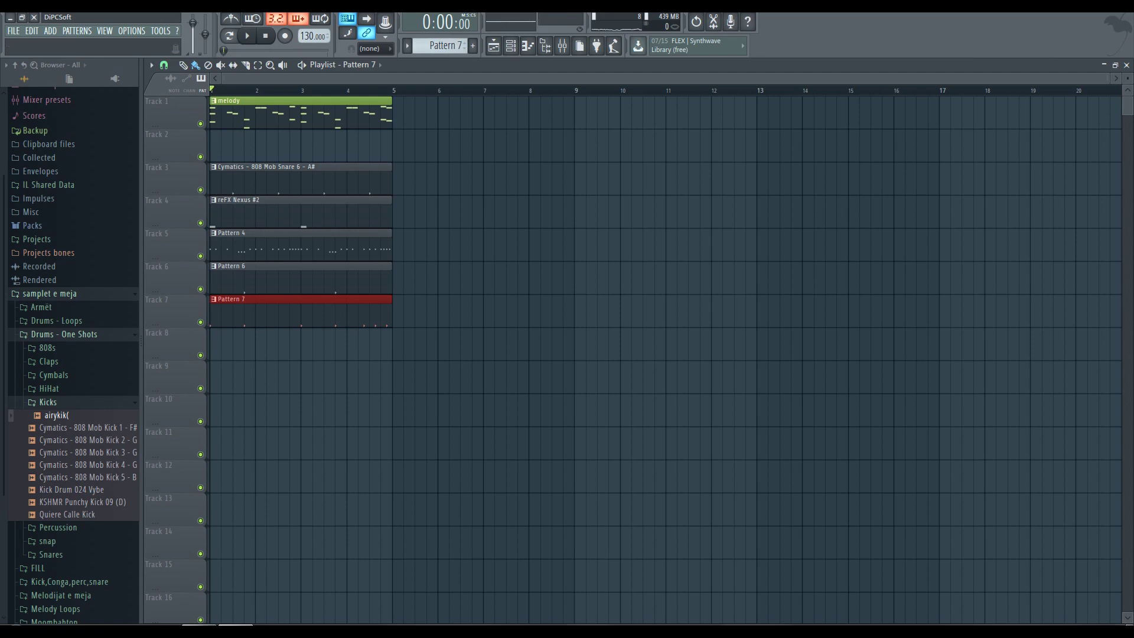
pyautogui.press('space')
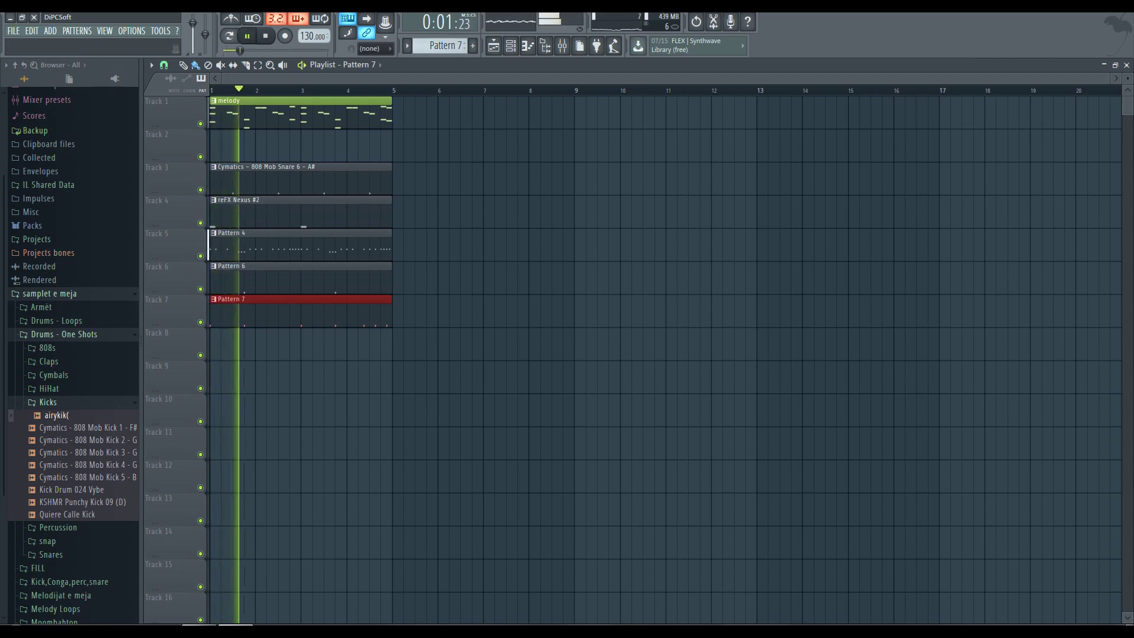
pyautogui.press('space')
pyautogui.press('space')
pyautogui.press('space')
# Apply quick legato to the airykik( notes in the Piano roll and play the song from the Playlist.
pyautogui.press('F7')
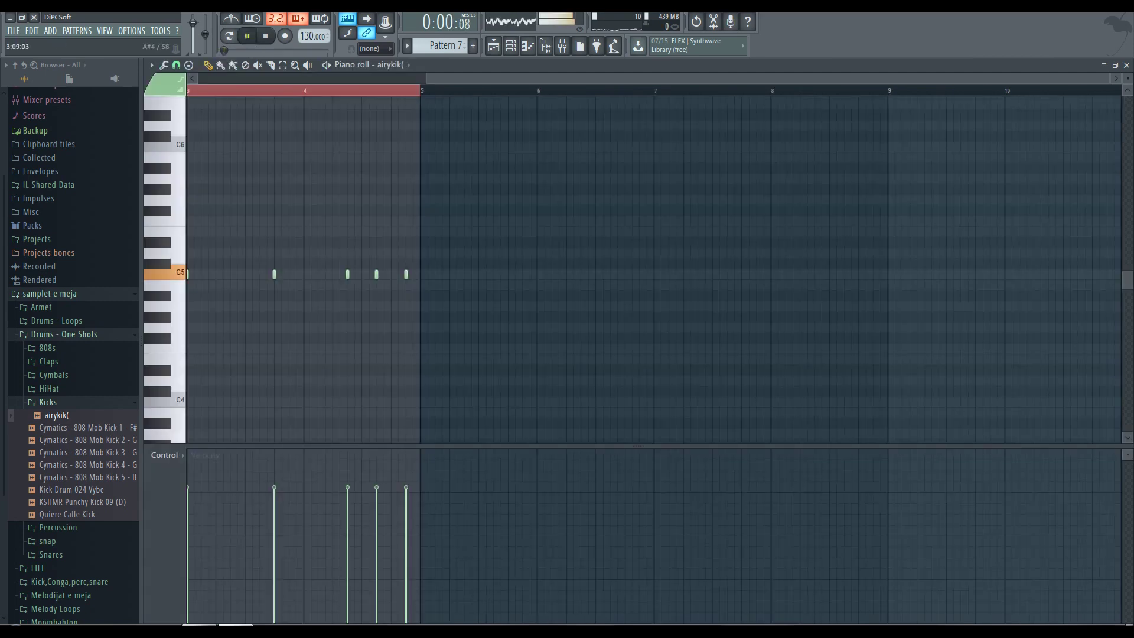
pyautogui.hotkey('ctrl', 'l')
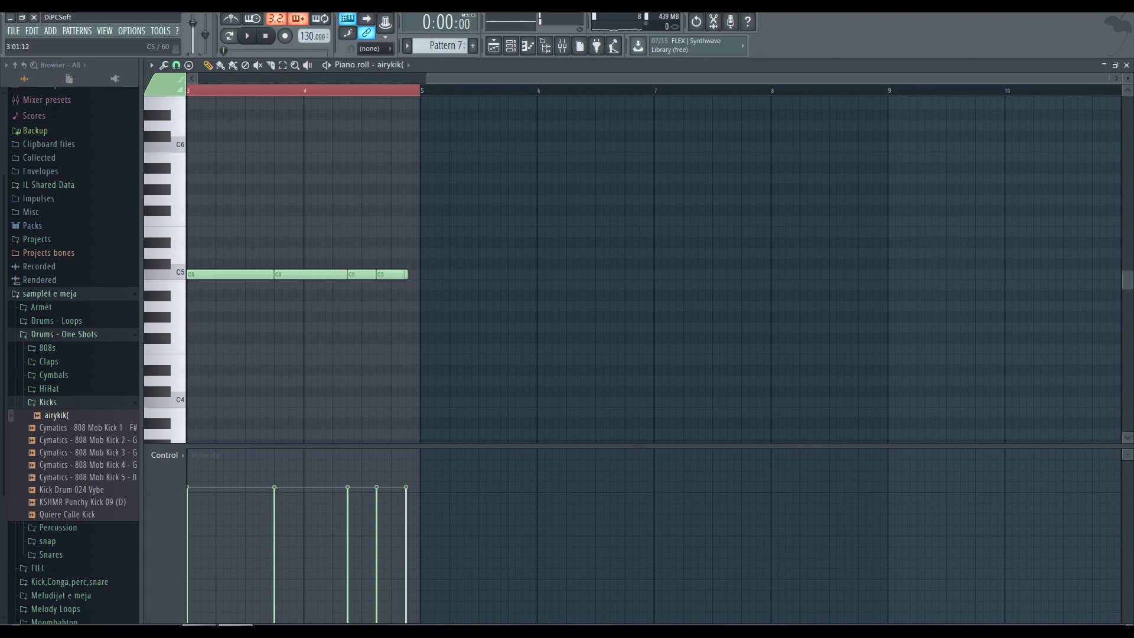
pyautogui.press('F6')
pyautogui.press('F6')
pyautogui.press('F5')
pyautogui.press('space')
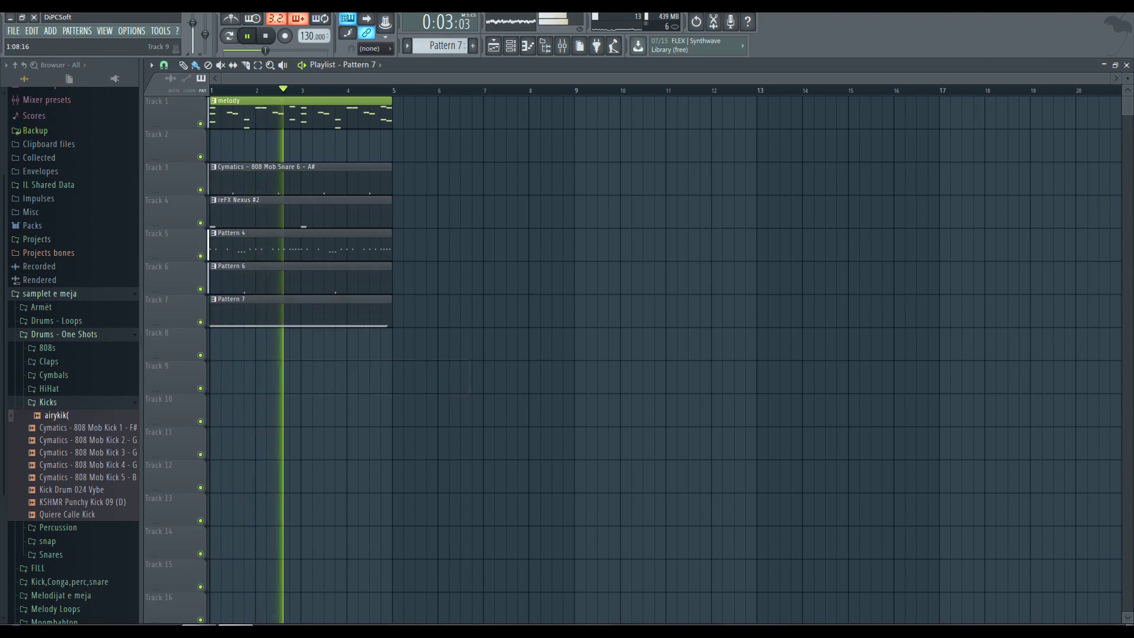
# Create Pattern 8, show the Channel rack and open the 808s folder in place of Kicks in the Browser.
pyautogui.press('F4')
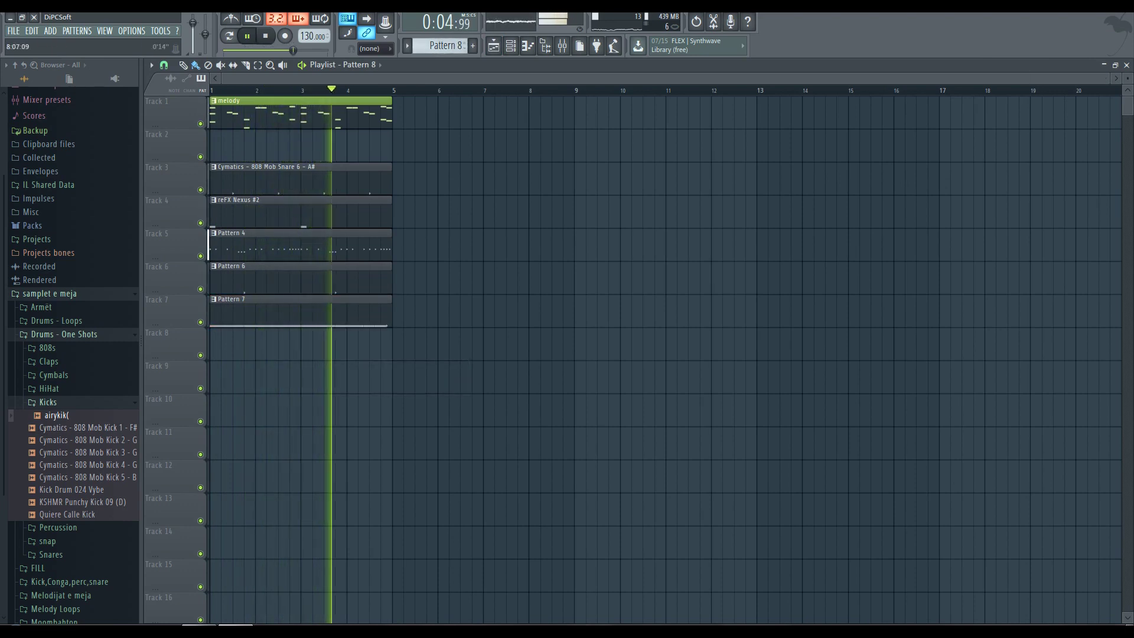
pyautogui.press('F6')
pyautogui.press('space')
pyautogui.click(48, 402)
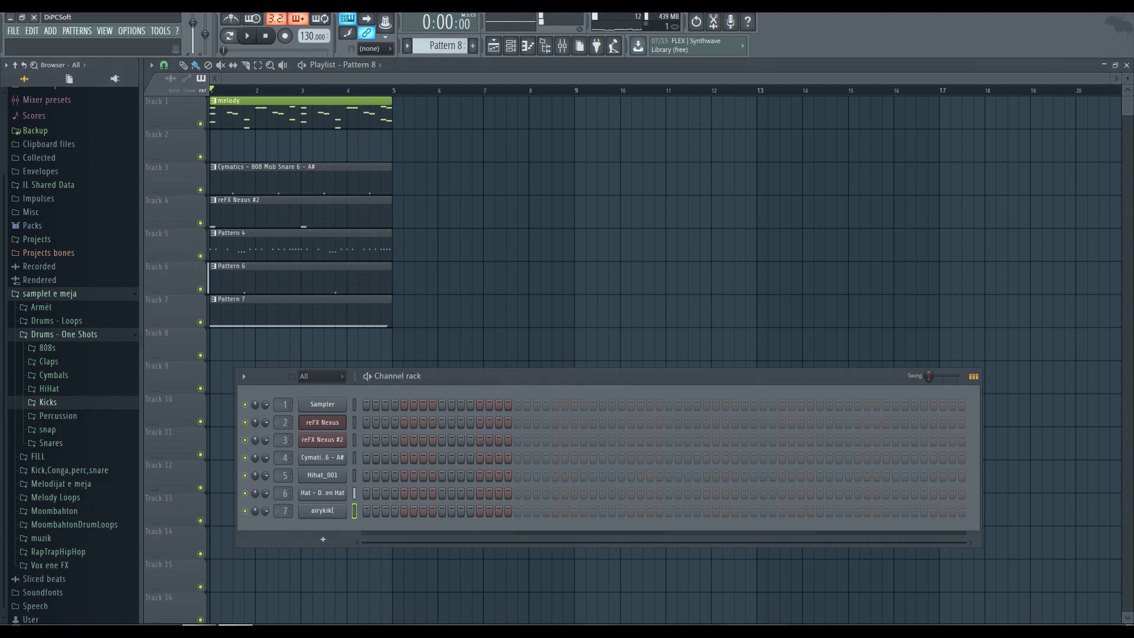
pyautogui.click(47, 348)
# Audition the Cymatics 808 Mob 808 samples and Sub Drop 5 in the 808s folder.
pyautogui.click(89, 374)
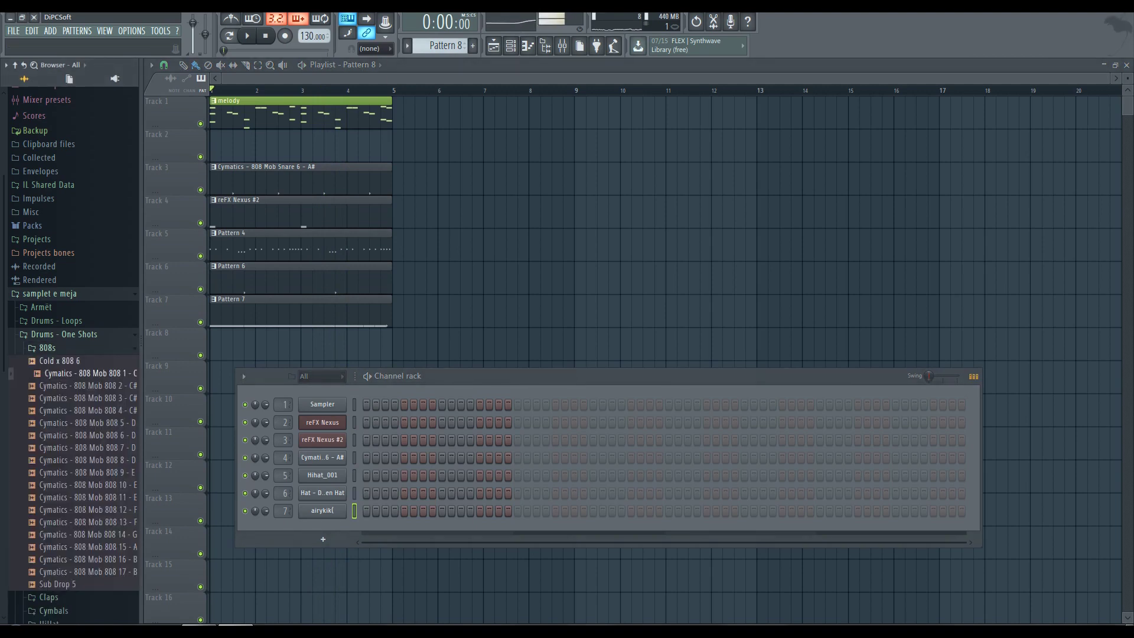
pyautogui.press('Down')
pyautogui.press('Down')
pyautogui.press('Down')
pyautogui.press('Down')
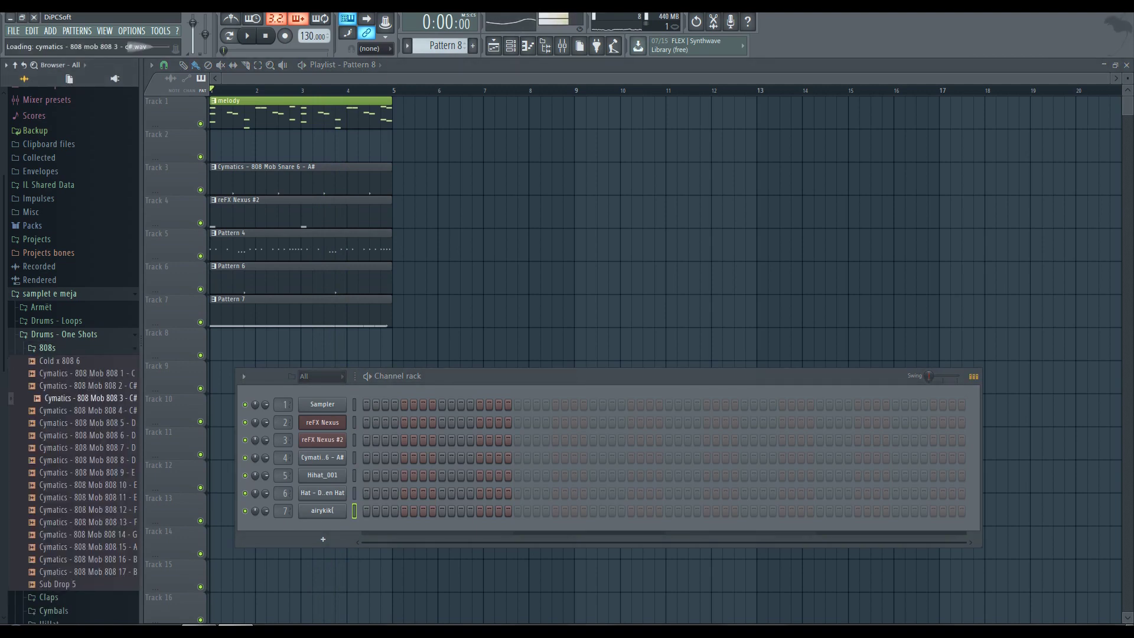
pyautogui.press('Down')
pyautogui.press('Down')
pyautogui.press('Down')
pyautogui.press('Down')
pyautogui.press('Down')
pyautogui.press('Down')
pyautogui.press('Down')
pyautogui.press('Down')
pyautogui.press('Down')
pyautogui.press('Down')
pyautogui.press('Down')
pyautogui.press('Down')
pyautogui.press('Down')
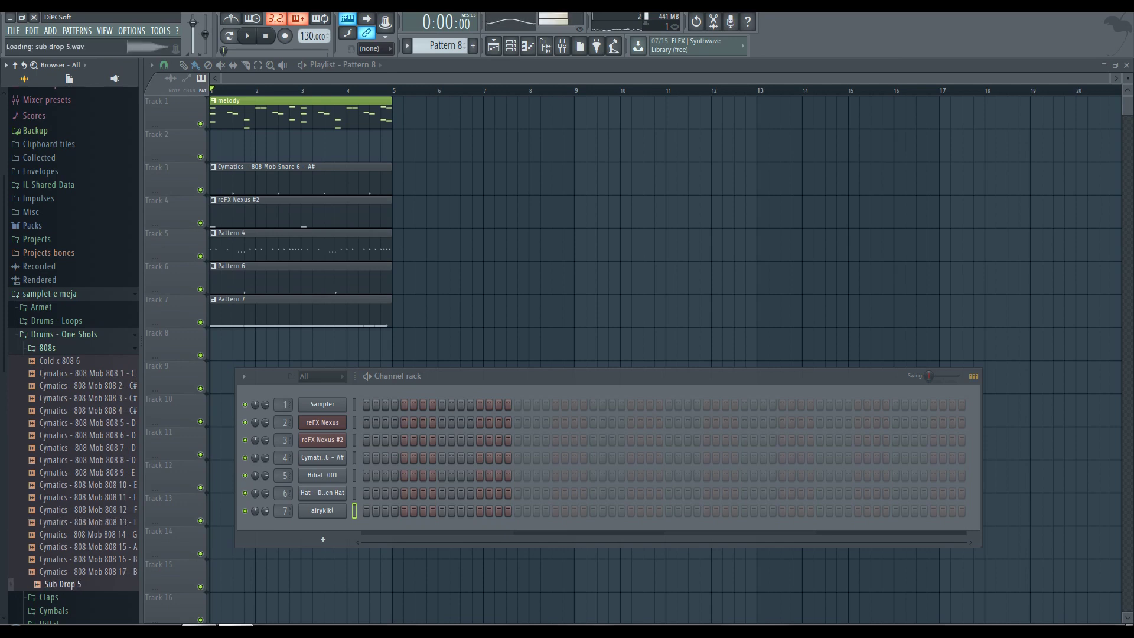
pyautogui.press('Up')
pyautogui.press('Up')
pyautogui.press('Up')
pyautogui.press('Up')
pyautogui.press('Up')
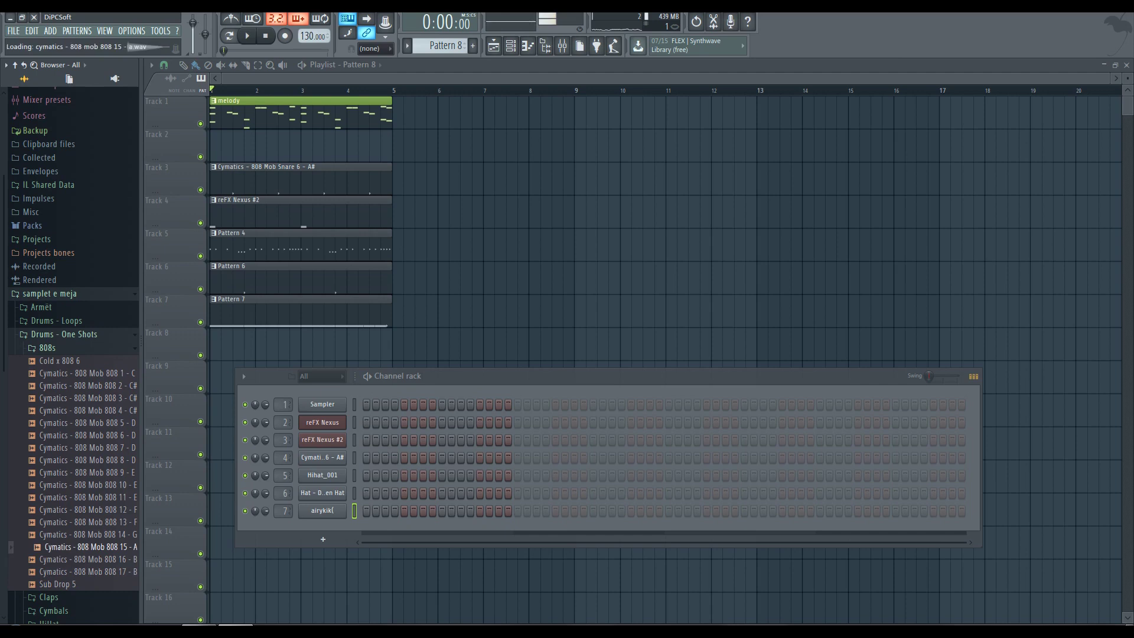
pyautogui.press('Up')
pyautogui.press('Up')
pyautogui.press('Up')
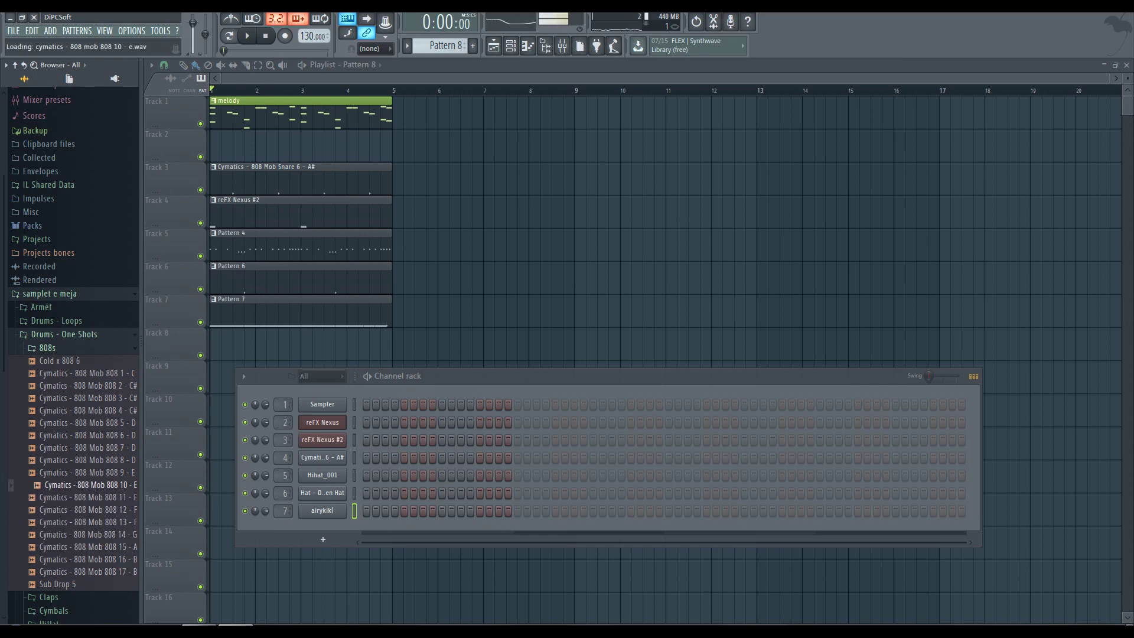
pyautogui.press('Up')
pyautogui.press('Up')
pyautogui.press('Up')
pyautogui.press('Up')
pyautogui.press('Up')
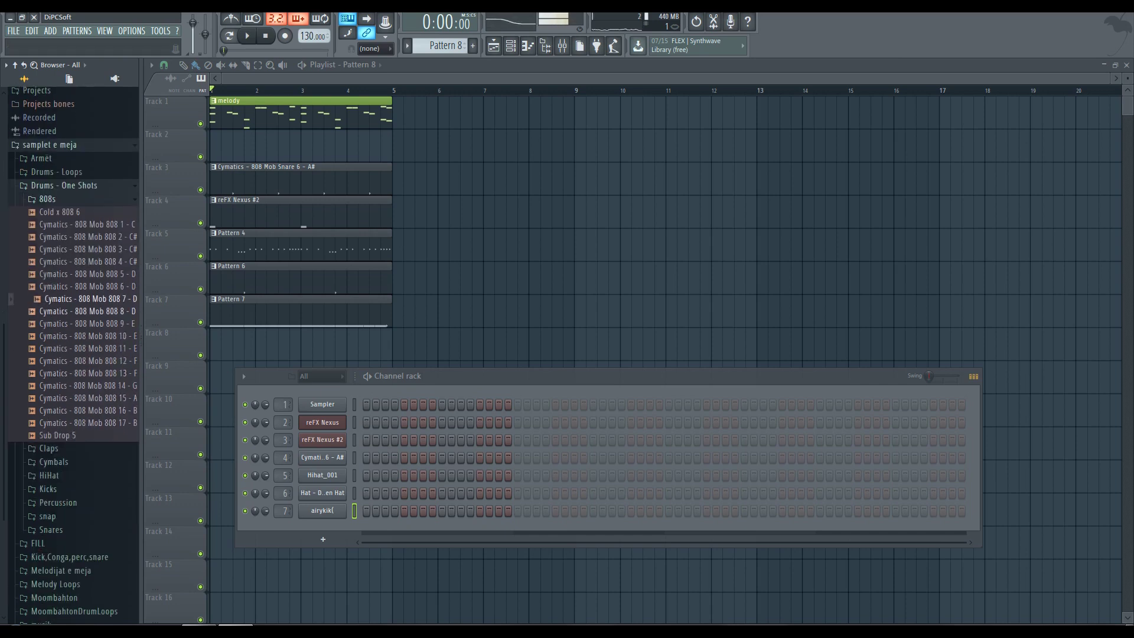
# Open the RapTrapHipHop folder and its subfolder of 808, clap, cymbal, impact and kick samples.
pyautogui.scroll(-3, 71, 354)
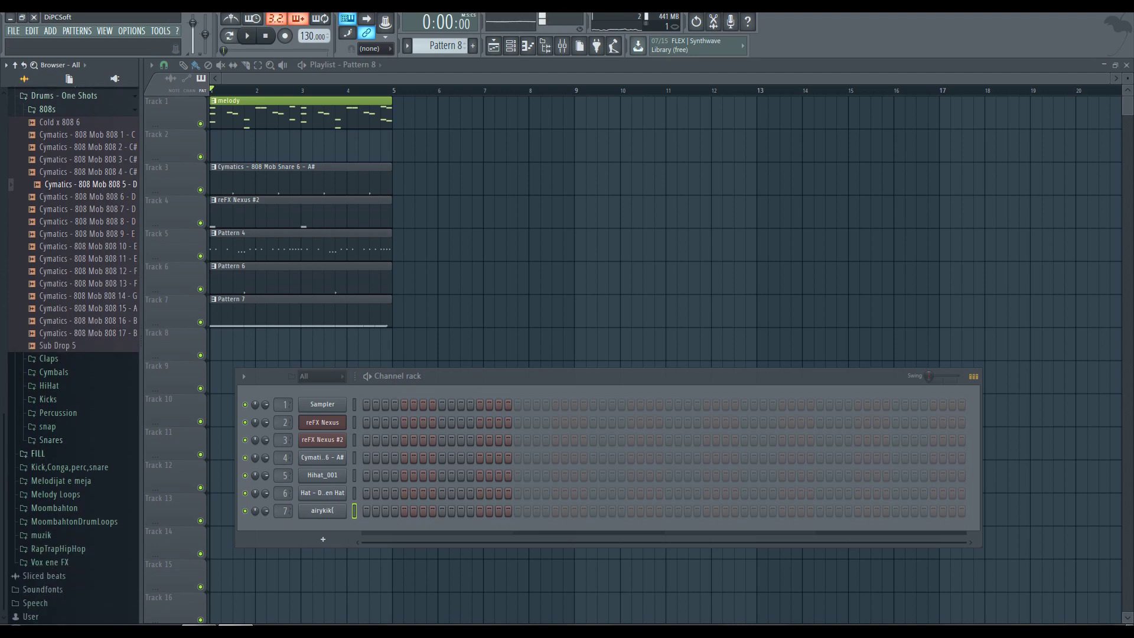
pyautogui.click(57, 548)
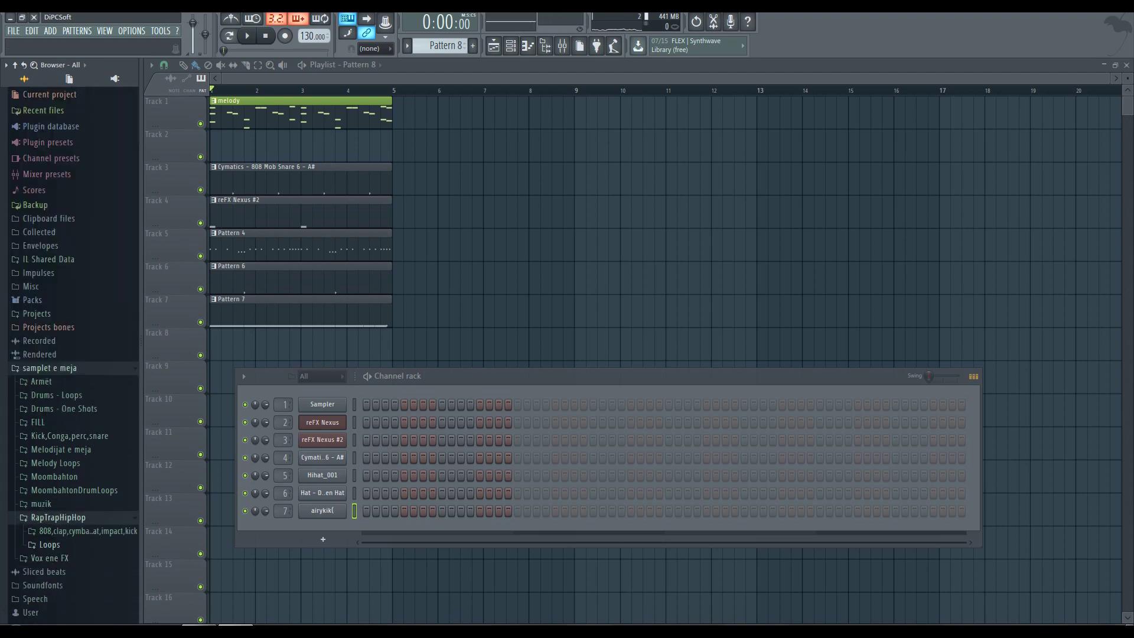
pyautogui.click(83, 529)
# Audition the Ghost - (808) samples in the RapTrapHipHop subfolder, including one alongside the playing song.
pyautogui.press('Up')
pyautogui.press('Up')
pyautogui.press('Up')
pyautogui.press('Up')
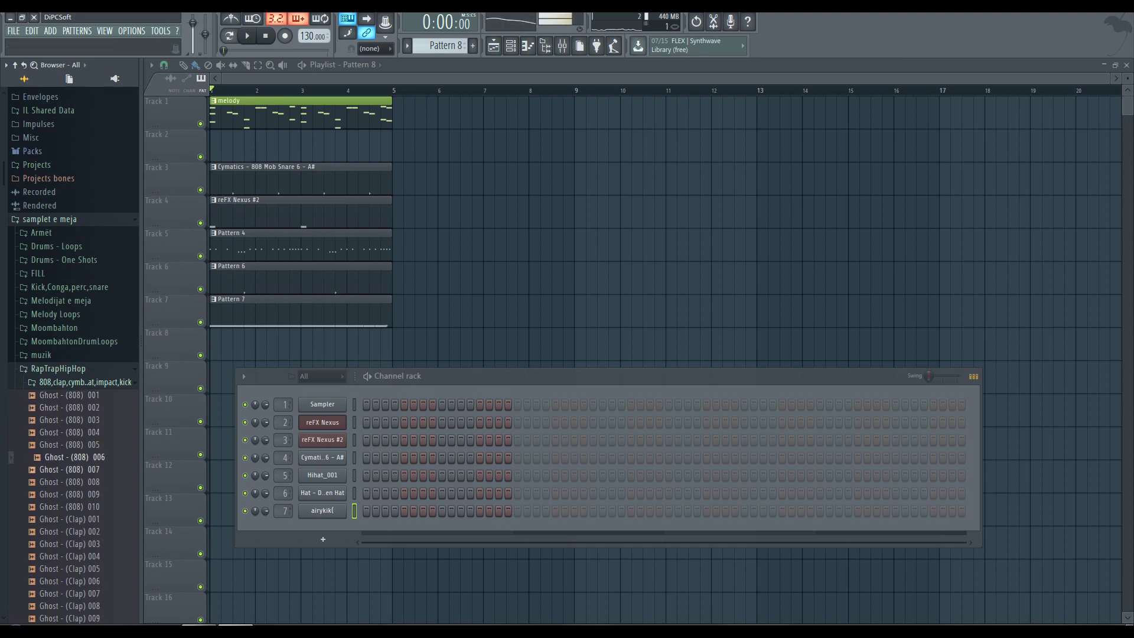
pyautogui.press('Down')
pyautogui.press('Down')
pyautogui.press('Down')
pyautogui.press('Down')
pyautogui.press('Down')
pyautogui.press('Down')
pyautogui.press('Down')
pyautogui.press('Down')
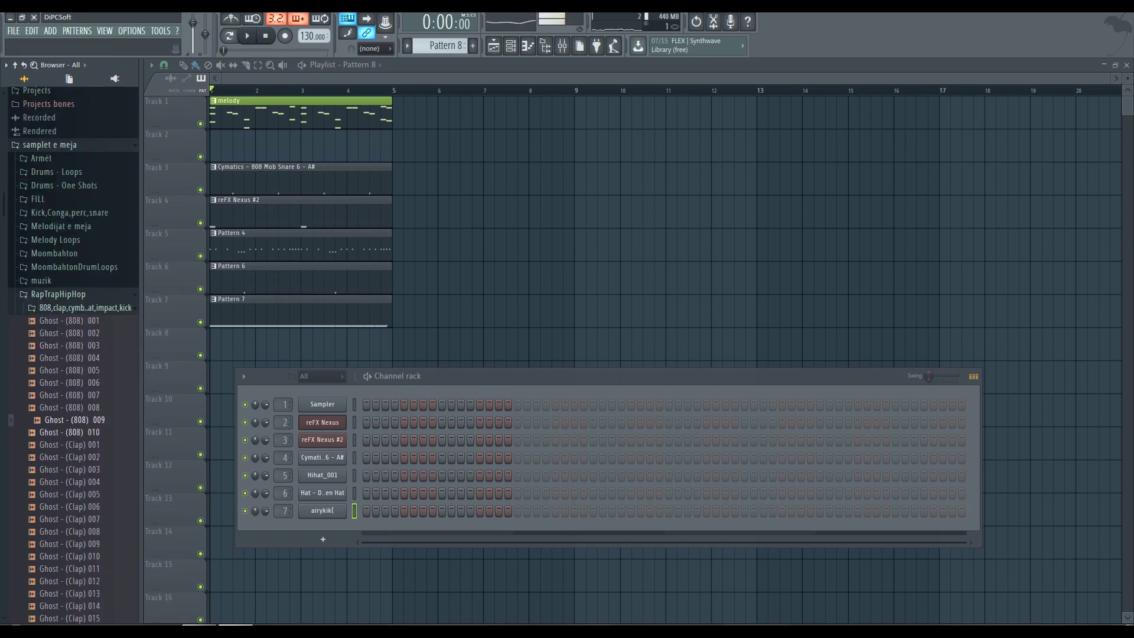
pyautogui.press('Up')
pyautogui.press('Up')
pyautogui.press('Up')
pyautogui.press('Up')
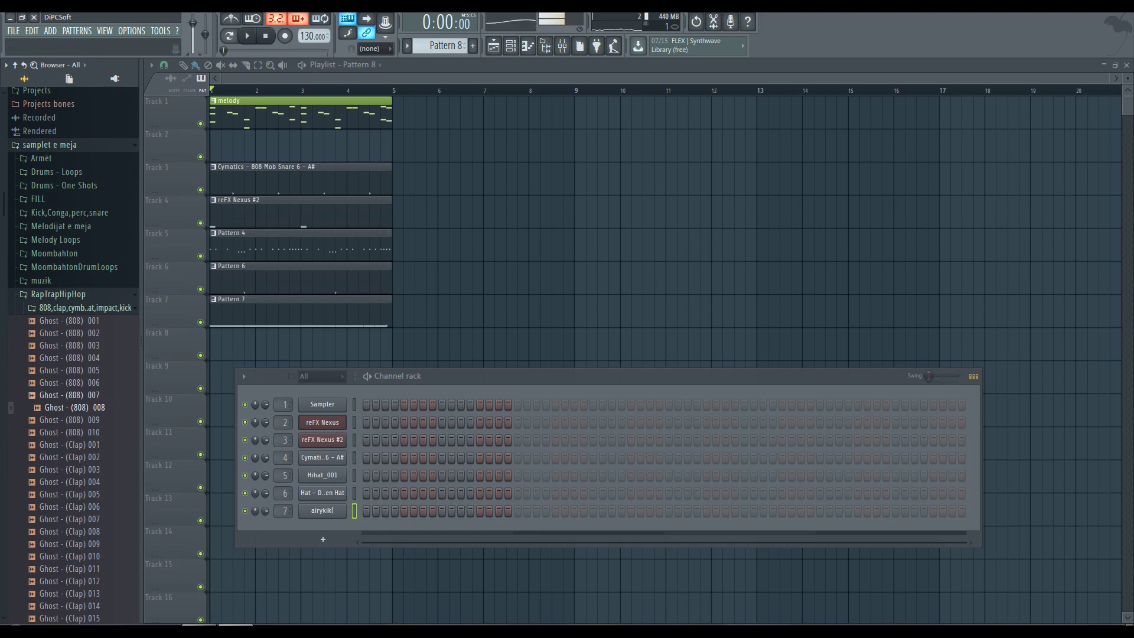
pyautogui.press('Up')
pyautogui.press('Up')
pyautogui.press('Up')
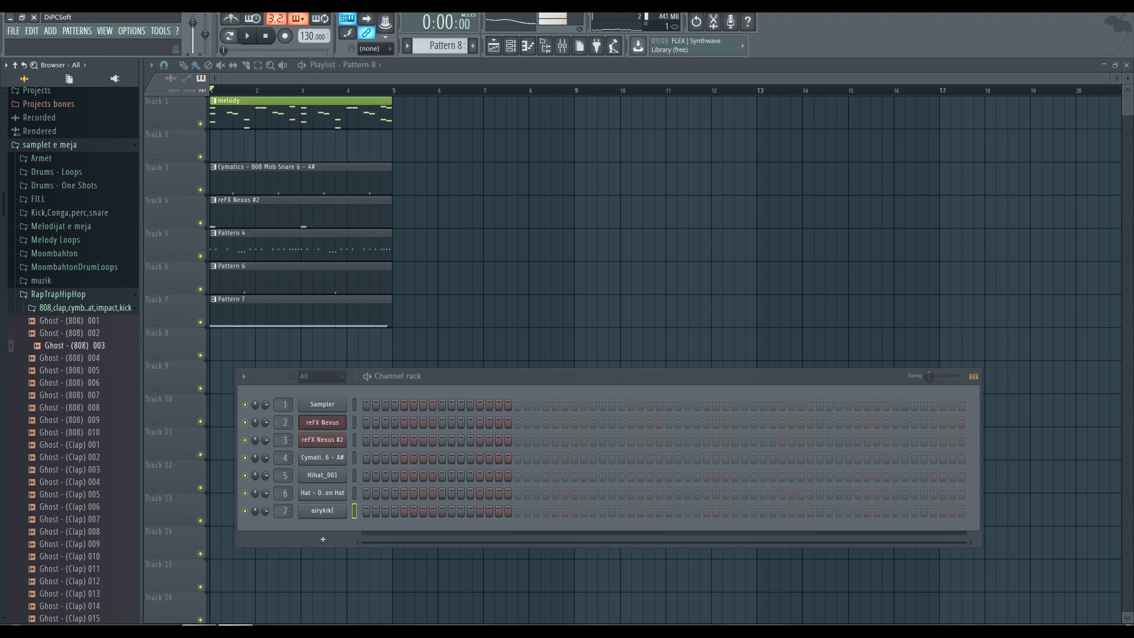
pyautogui.press('Up')
pyautogui.press('Up')
pyautogui.press('Down')
pyautogui.press('Down')
pyautogui.press('Down')
pyautogui.press('Down')
pyautogui.press('Down')
pyautogui.press('Down')
pyautogui.press('Down')
pyautogui.press('Down')
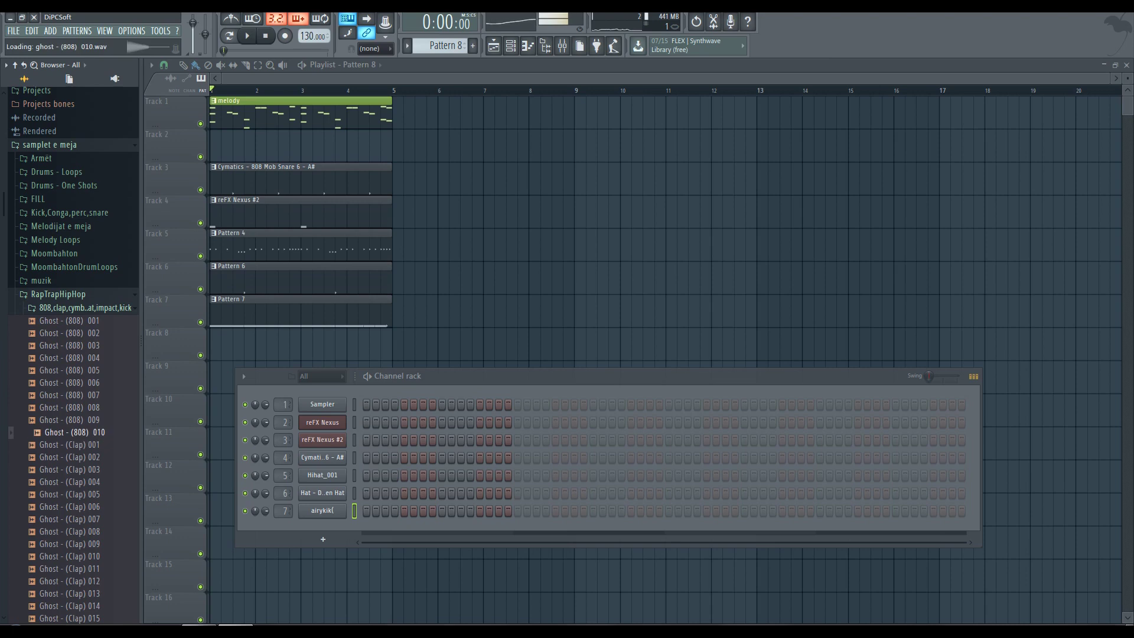
pyautogui.press('Up')
pyautogui.press('space')
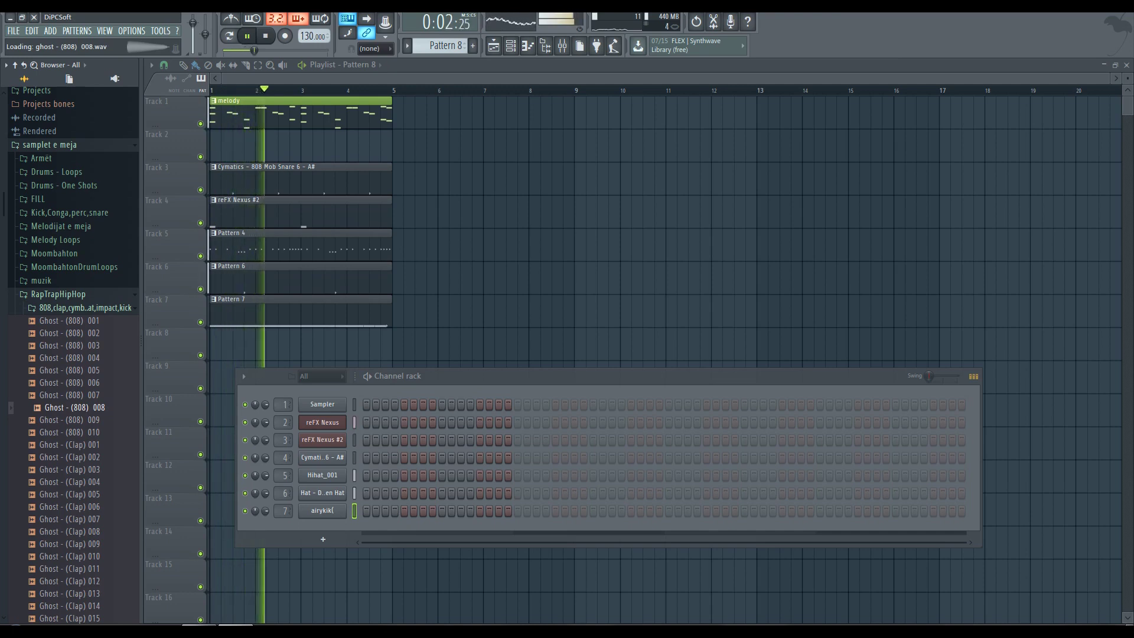
pyautogui.press('space')
# Add the Ghost - (808) 009 sample as a new channel and check its sample and volume envelope settings.
pyautogui.moveTo(71, 420); pyautogui.dragTo(323, 532)
pyautogui.click(322, 528)
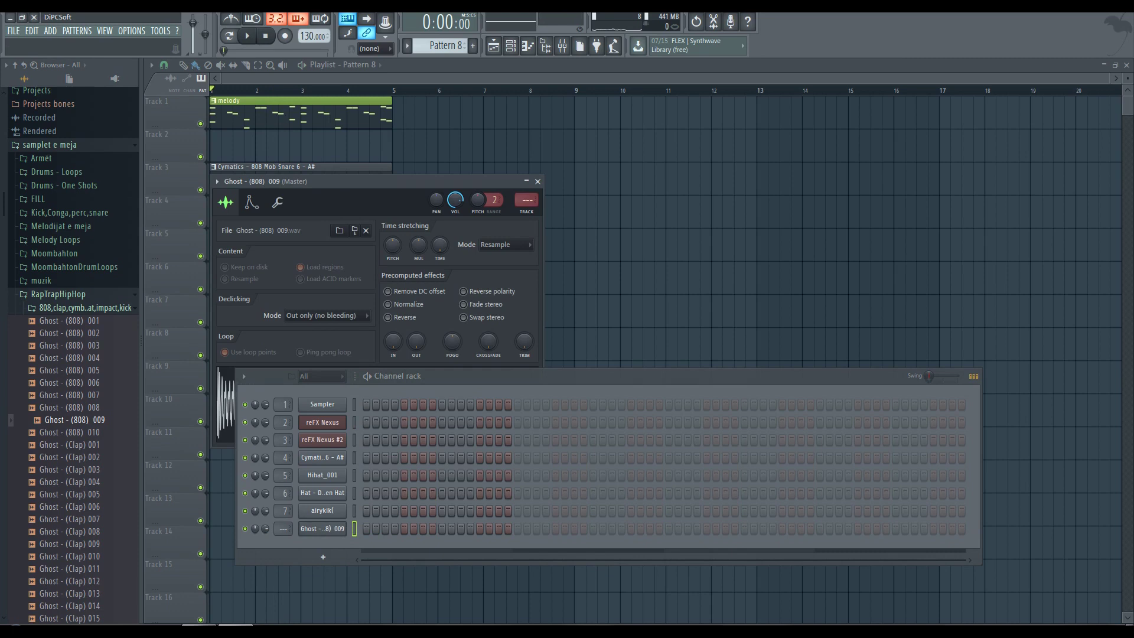
pyautogui.moveTo(242, 370); pyautogui.dragTo(259, 451)
pyautogui.click(251, 202)
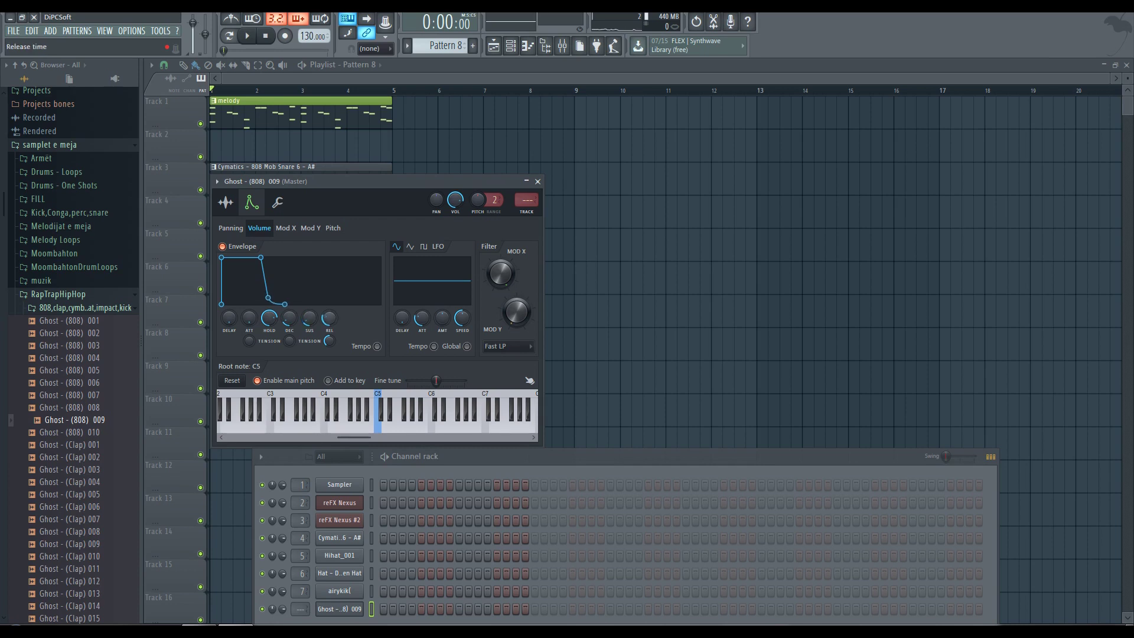
pyautogui.click(225, 202)
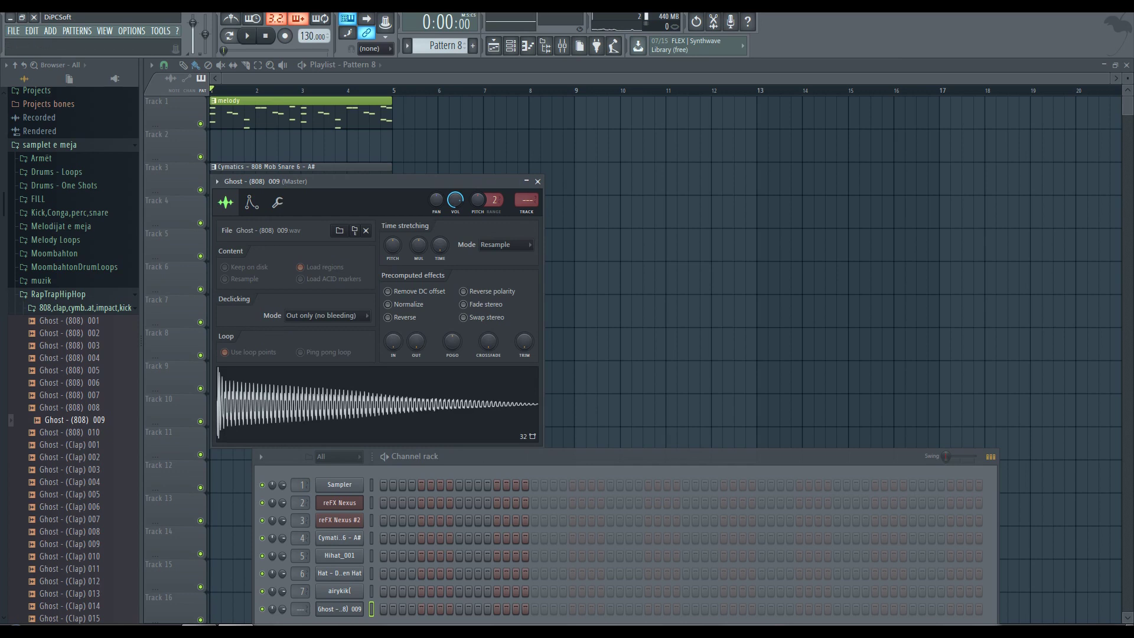
pyautogui.click(538, 181)
# Route the Ghost - (808) 009 channel to mixer track 8 and set it to cut itself.
pyautogui.moveTo(472, 456); pyautogui.dragTo(512, 211)
pyautogui.scroll(3, 340, 363)
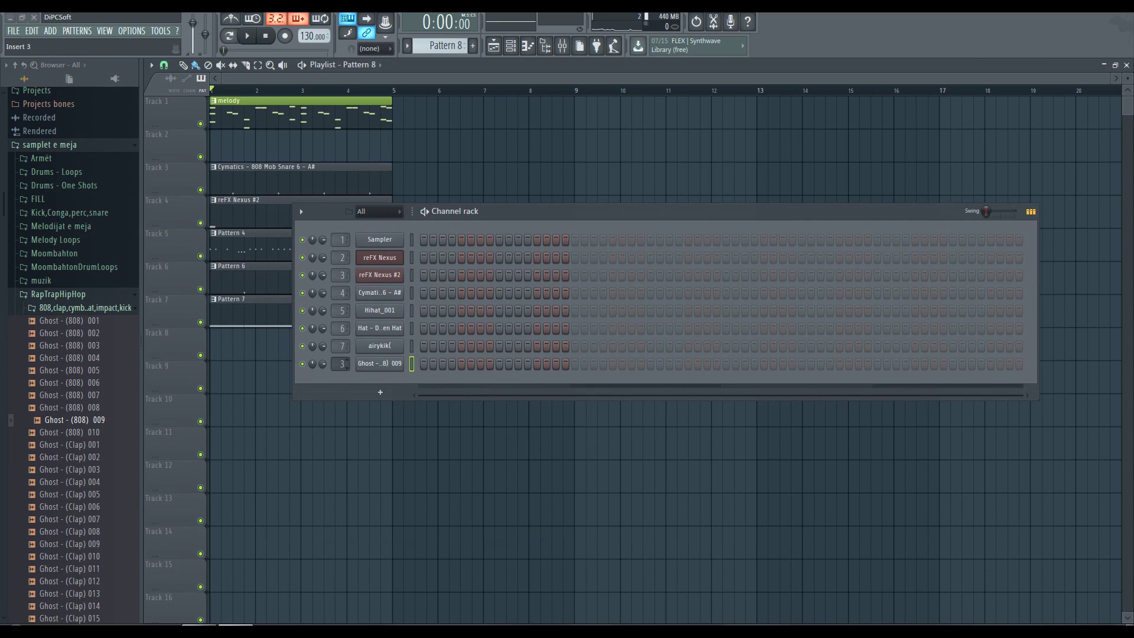
pyautogui.rightClick(401, 362)
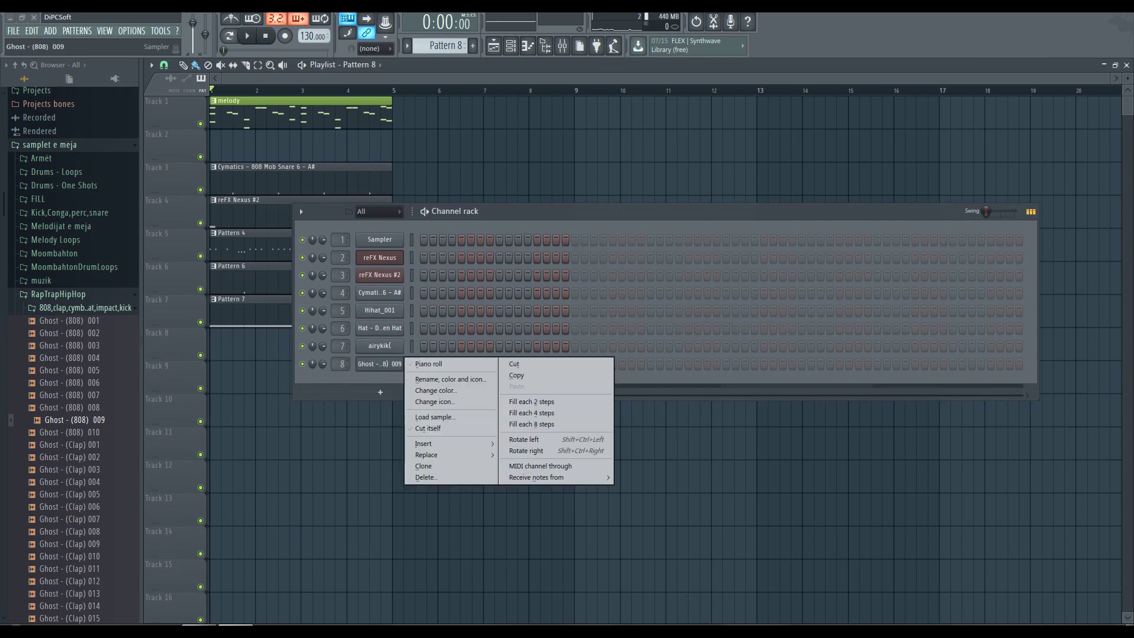
pyautogui.click(430, 433)
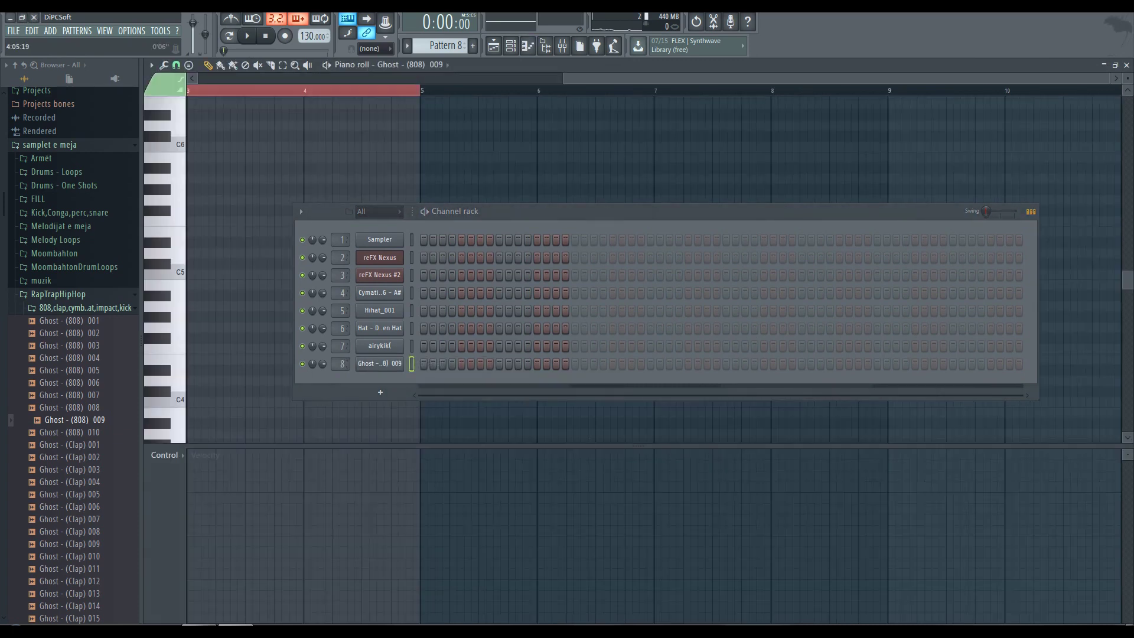
# Clear the time selection in the Ghost - (808) 009 Piano roll and set its snap to 1/2 beat, with the Channel rack hidden.
pyautogui.hotkey('ctrl', 'd')
pyautogui.click(510, 45)
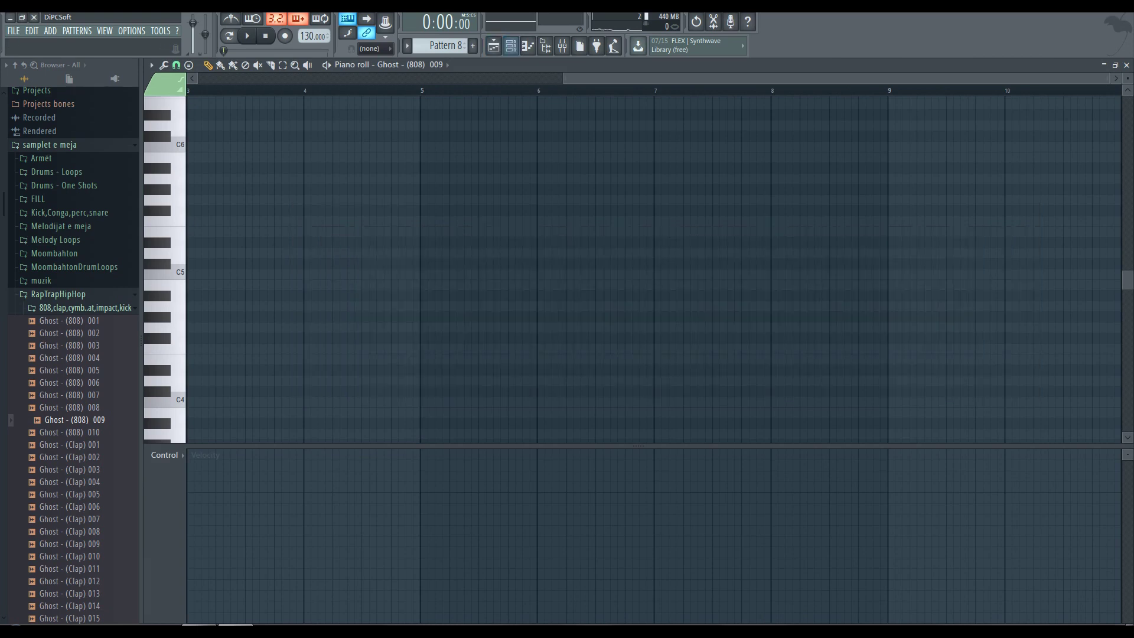
pyautogui.hscroll(-4, 653, 265)
pyautogui.click(176, 65)
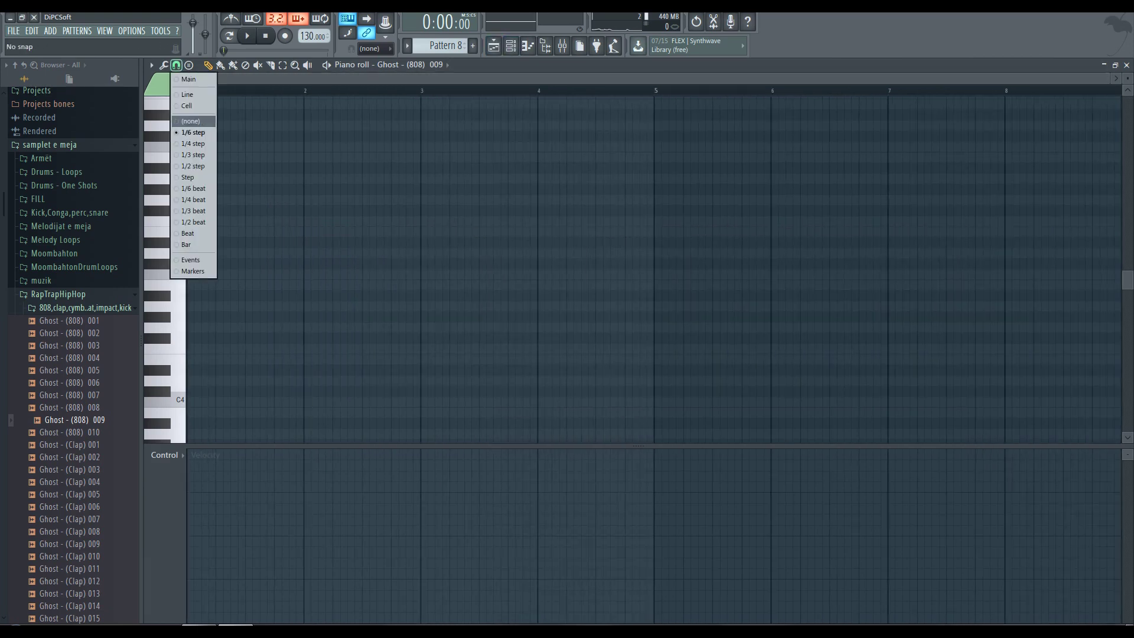
pyautogui.click(194, 166)
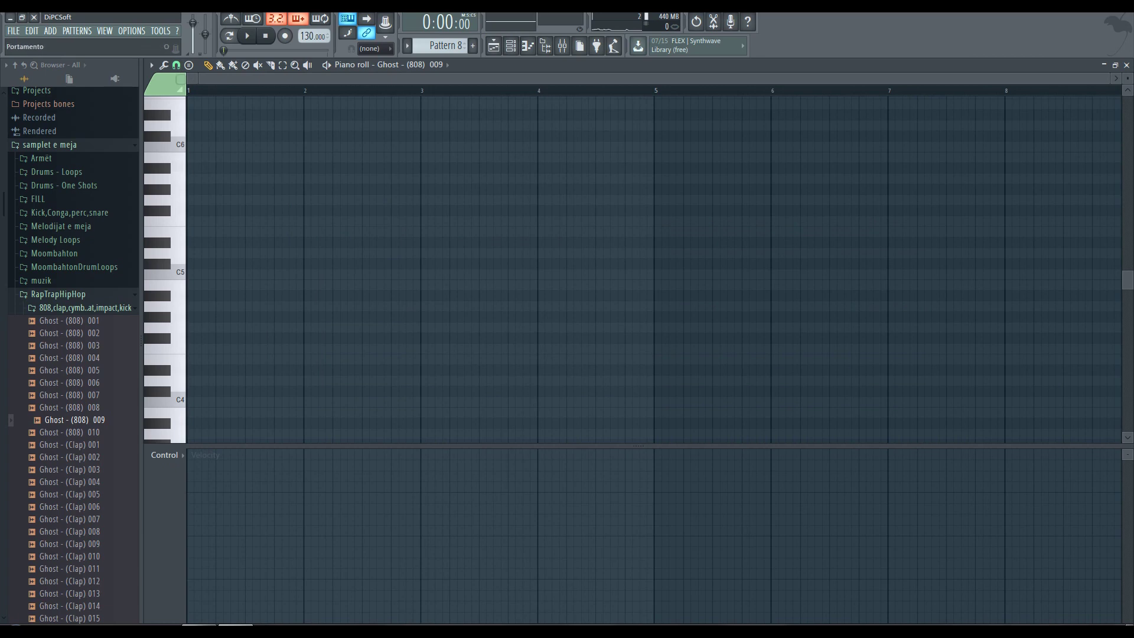
pyautogui.click(176, 65)
pyautogui.click(195, 222)
# Draw a G4 note four steps long at the start of bar 1.
pyautogui.click(201, 317)
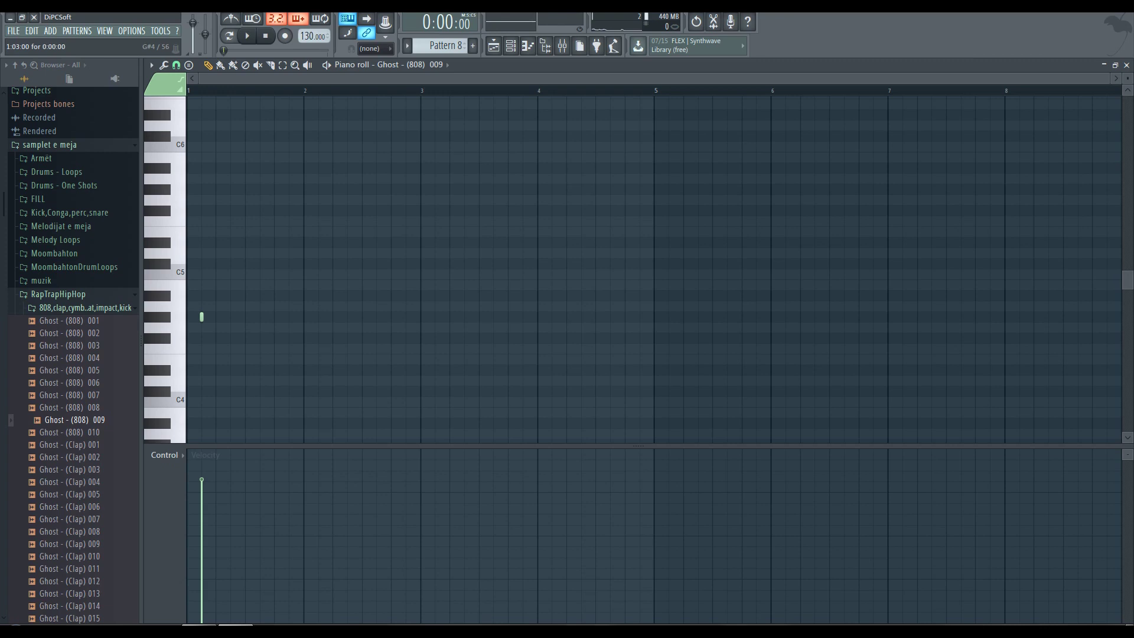
pyautogui.moveTo(216, 317); pyautogui.dragTo(201, 327)
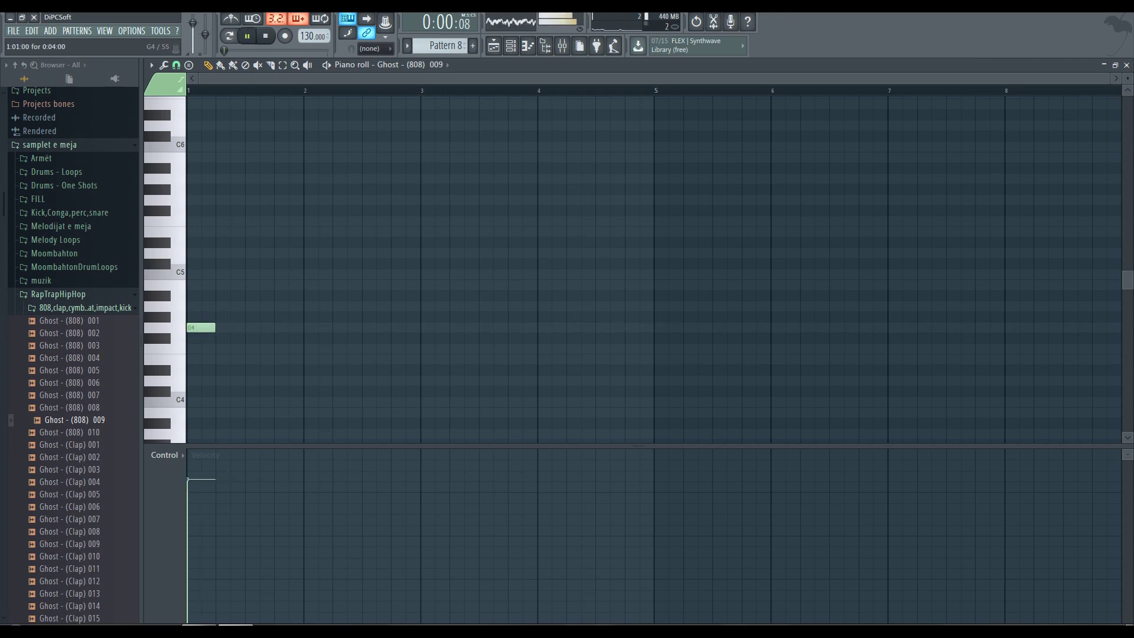
pyautogui.press('F6')
pyautogui.press('F6')
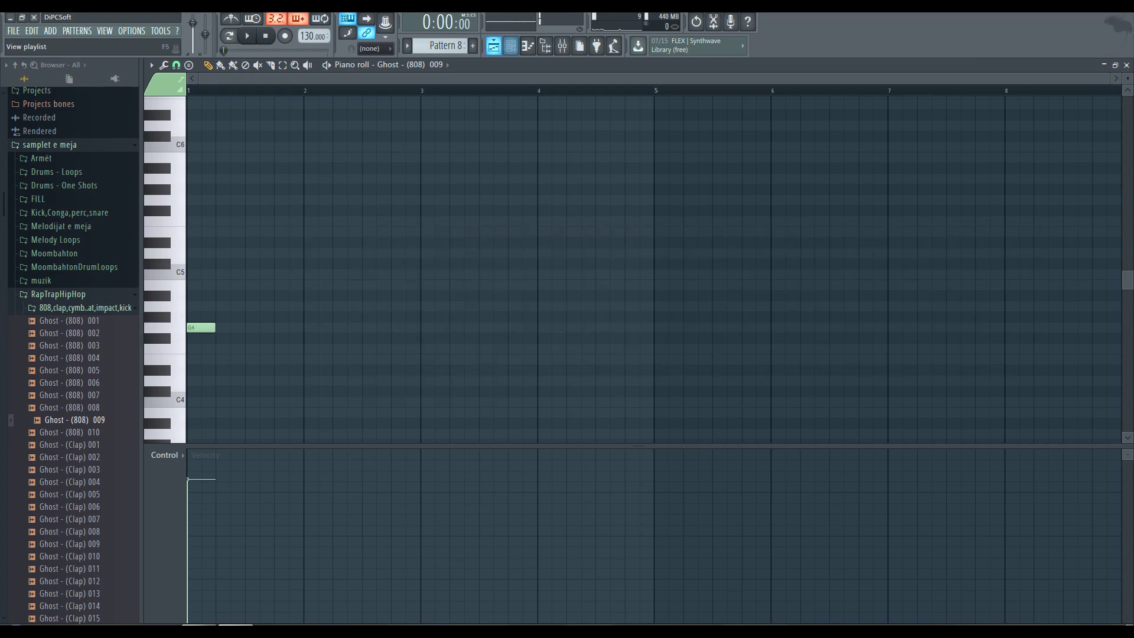
# Place Pattern 8 on Track 8 of the Playlist, spanning bars 1 to 4.
pyautogui.press('F5')
pyautogui.click(228, 345)
pyautogui.moveTo(230, 346); pyautogui.dragTo(392, 345)
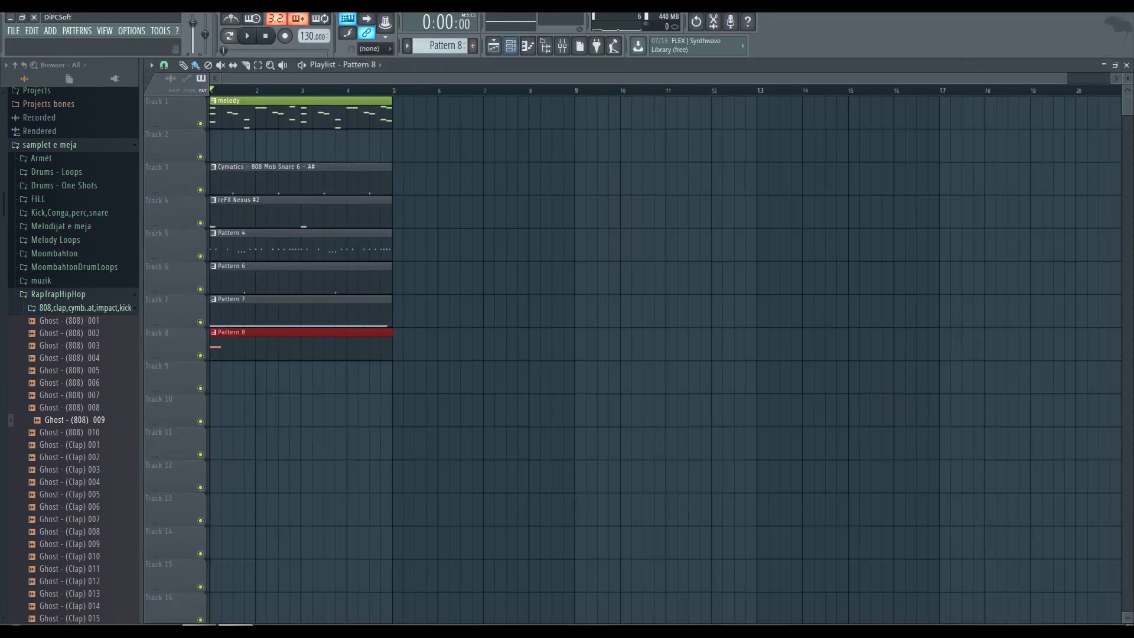
pyautogui.click(510, 45)
pyautogui.click(510, 46)
# Add a second four-step G4 note at step 13 of bar 1 and play the song to check it.
pyautogui.press('F7')
pyautogui.click(158, 326)
pyautogui.press('space')
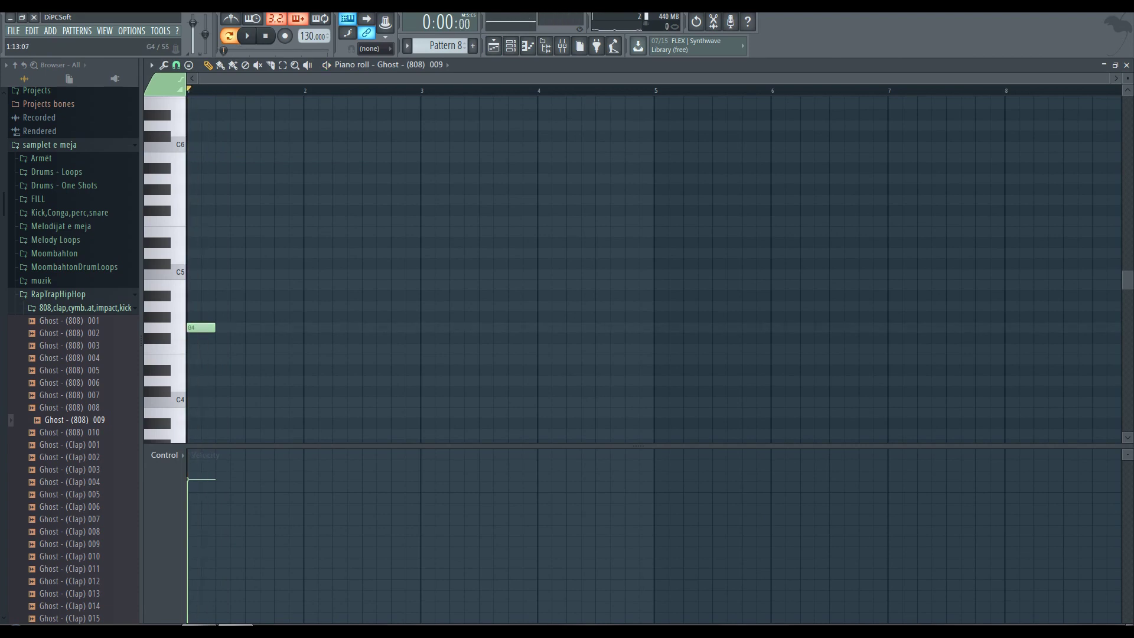
pyautogui.click(288, 327)
pyautogui.press('space')
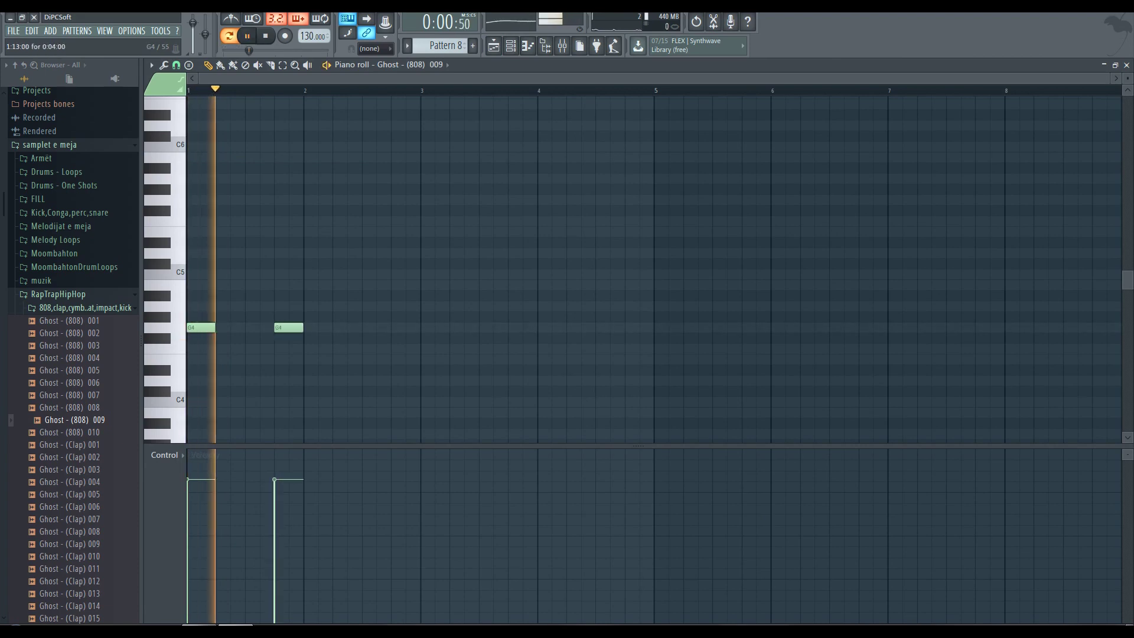
pyautogui.press('space')
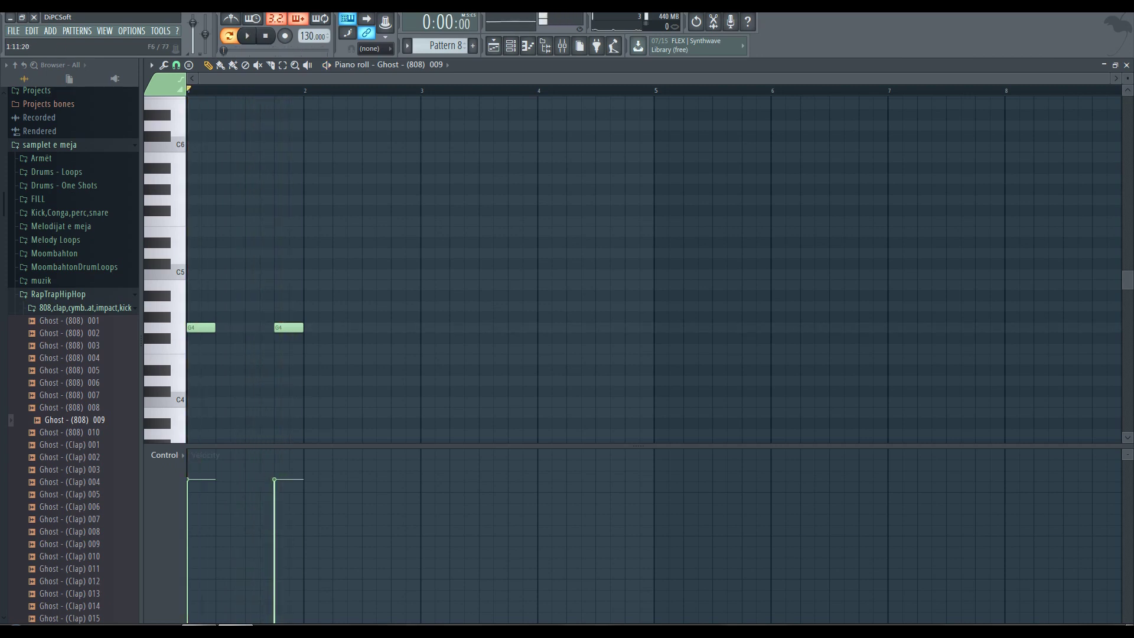
pyautogui.press('space')
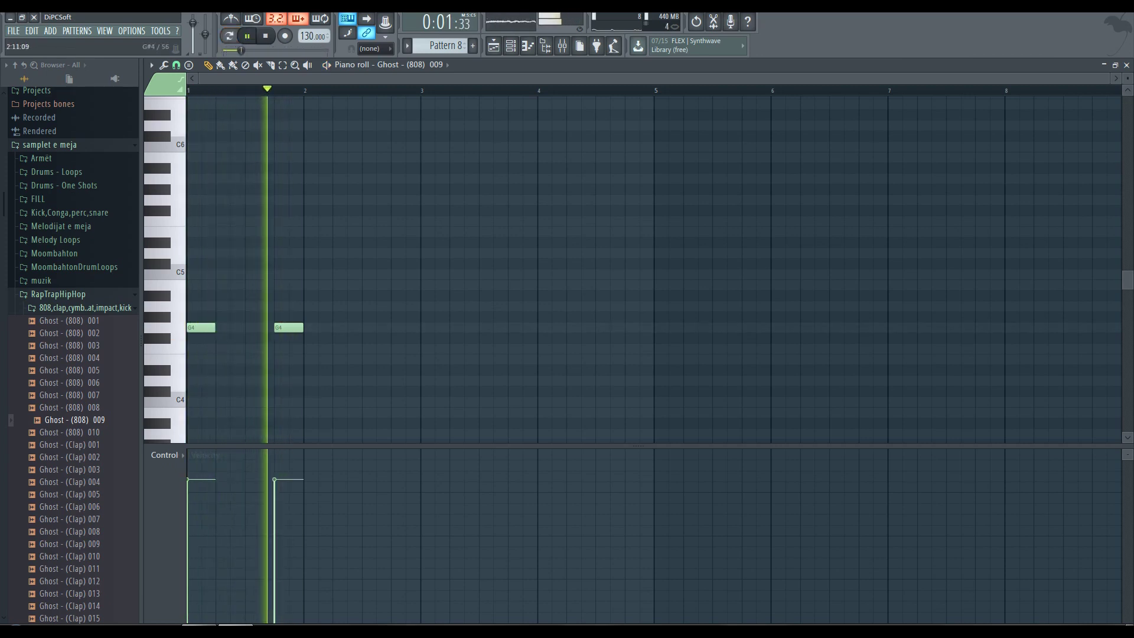
# Add four-step G4 notes at the start and at step 13 of bar 3, listening to the song.
pyautogui.click(376, 327)
pyautogui.click(406, 334)
pyautogui.moveTo(405, 334); pyautogui.dragTo(435, 327)
pyautogui.press('space')
pyautogui.rightClick(405, 327)
pyautogui.press('space')
pyautogui.click(514, 327)
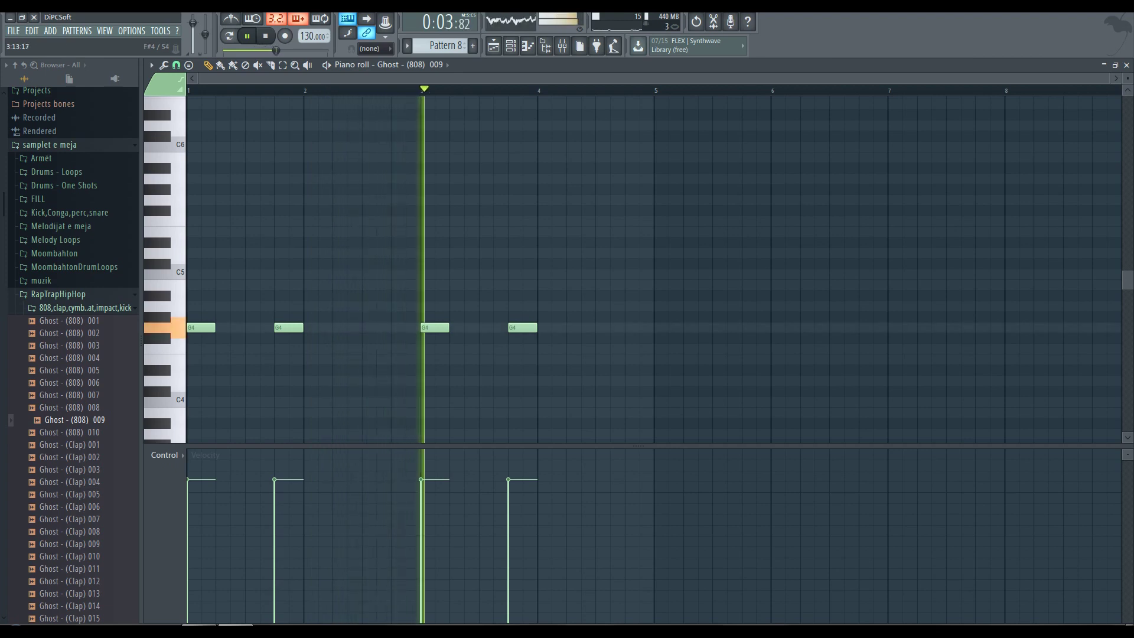
pyautogui.press('space')
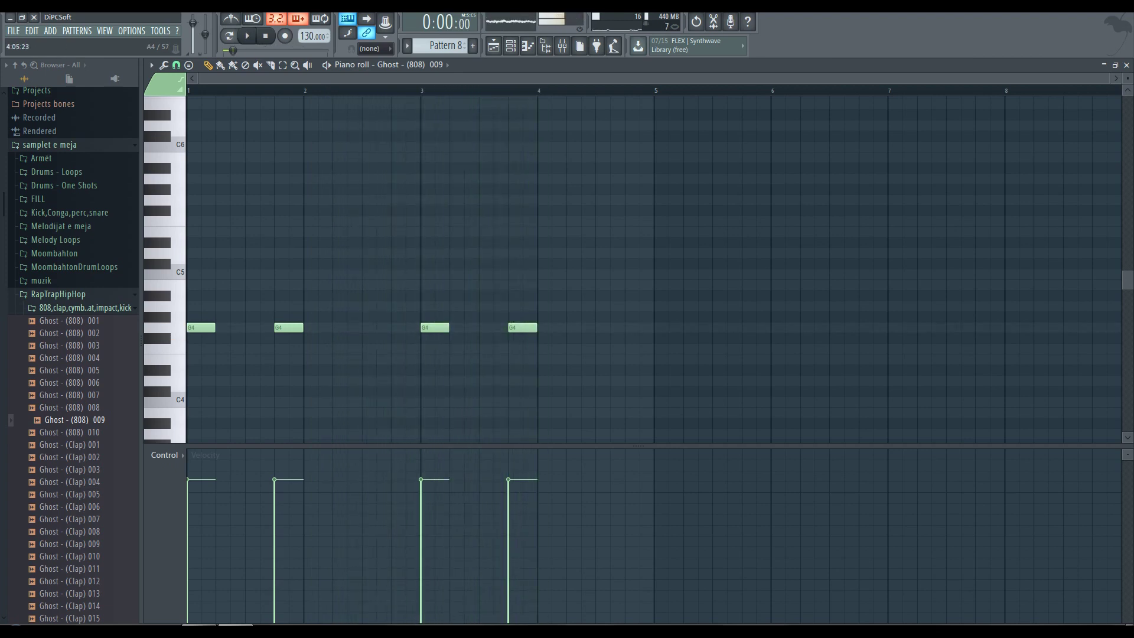
# Place a four-step C5 note at step 7 of bar 4 and play the song.
pyautogui.click(574, 306)
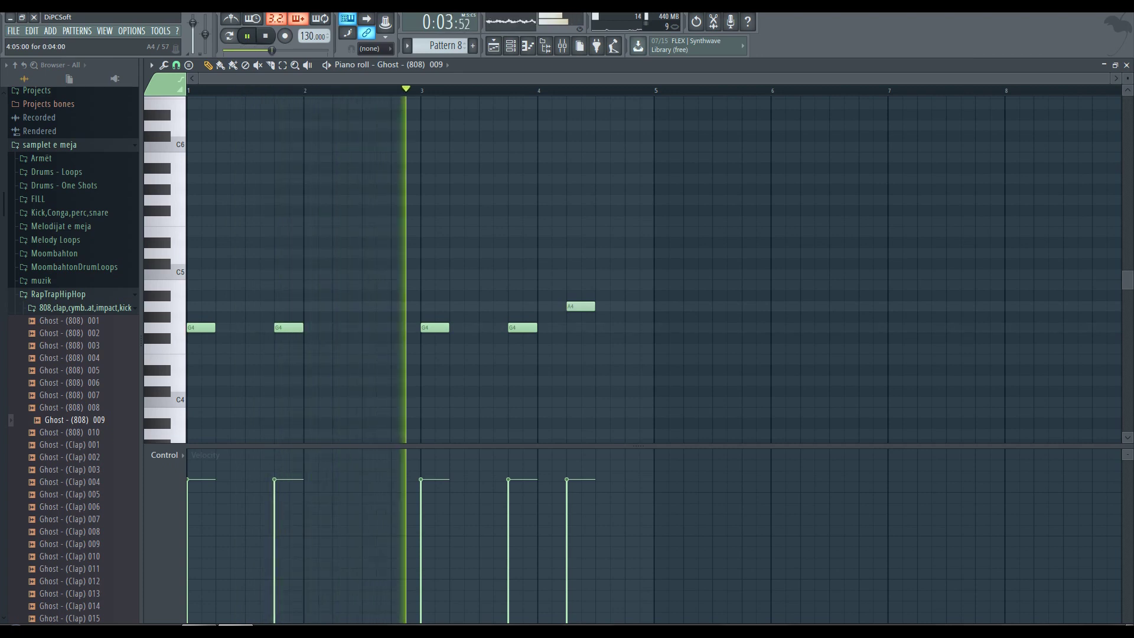
pyautogui.moveTo(580, 306); pyautogui.dragTo(596, 274)
pyautogui.press('space')
pyautogui.press('space')
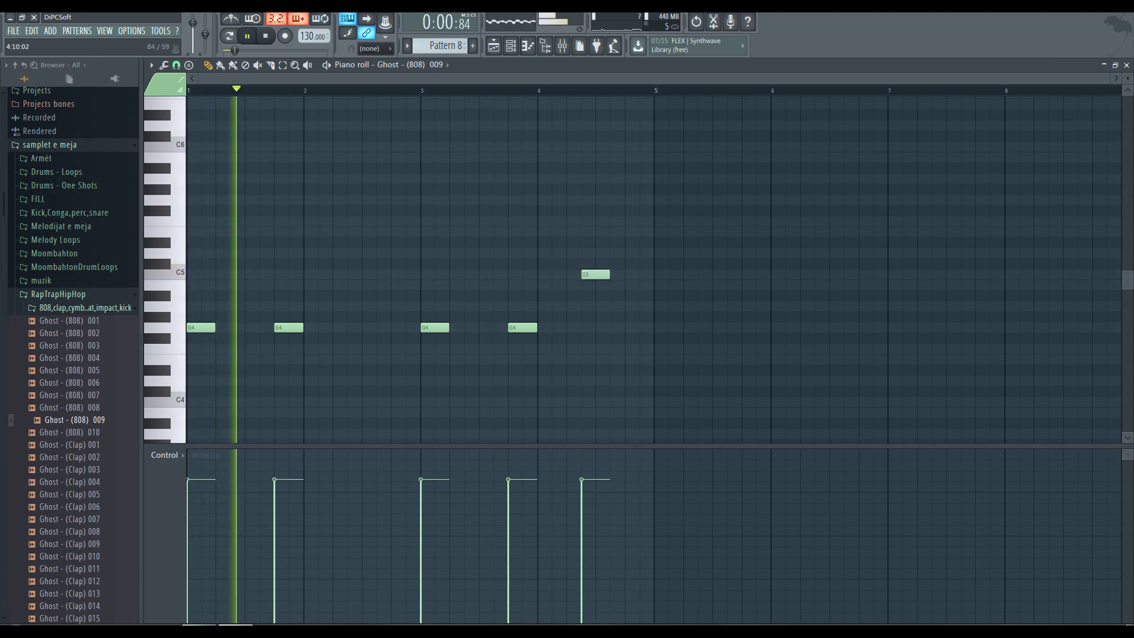
# Add a four-step G5 note at step 11 of bar 4 and play the song.
pyautogui.click(616, 242)
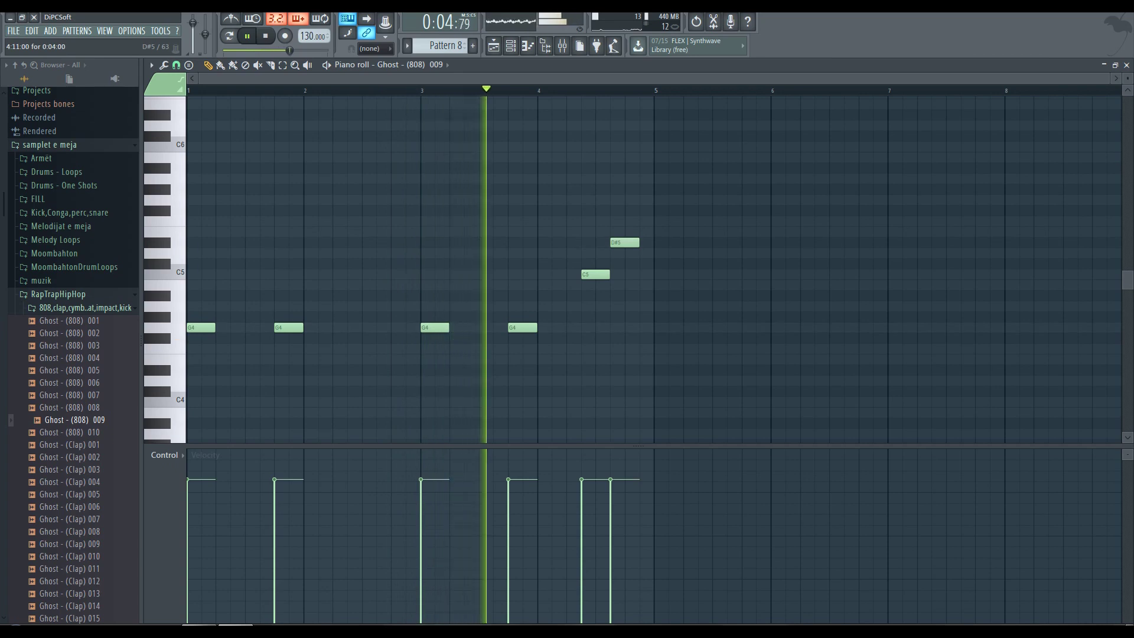
pyautogui.press('space')
pyautogui.moveTo(624, 242); pyautogui.dragTo(624, 221)
pyautogui.click(632, 242)
pyautogui.rightClick(637, 242)
pyautogui.click(624, 221)
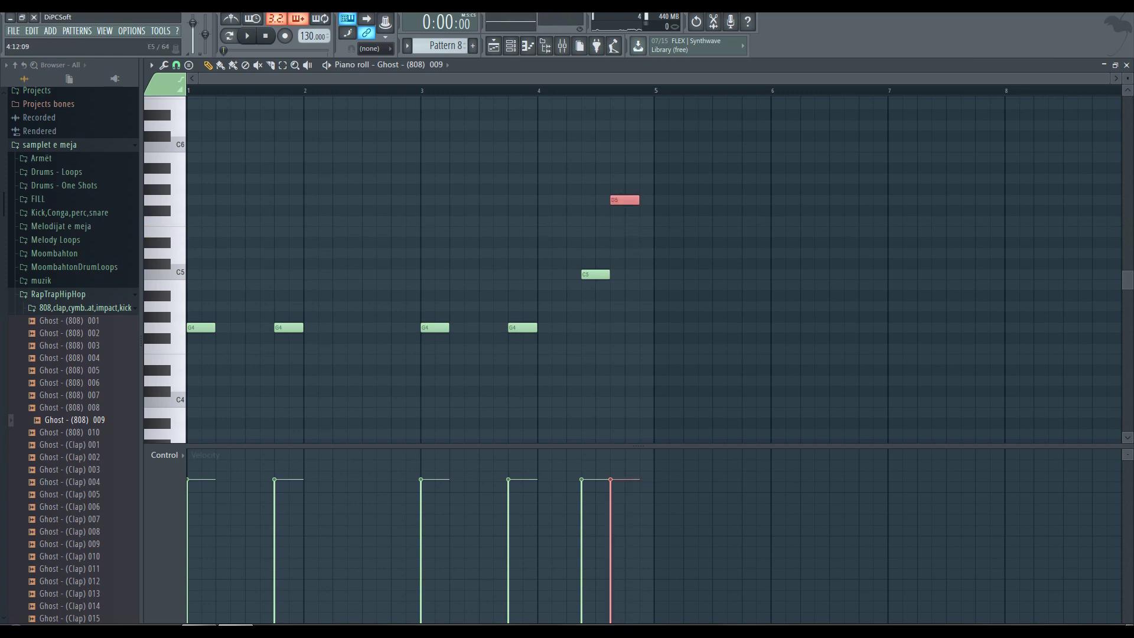
pyautogui.press('space')
# Add a two-step C5 note at step 15 of bar 4 and listen to the song.
pyautogui.click(645, 253)
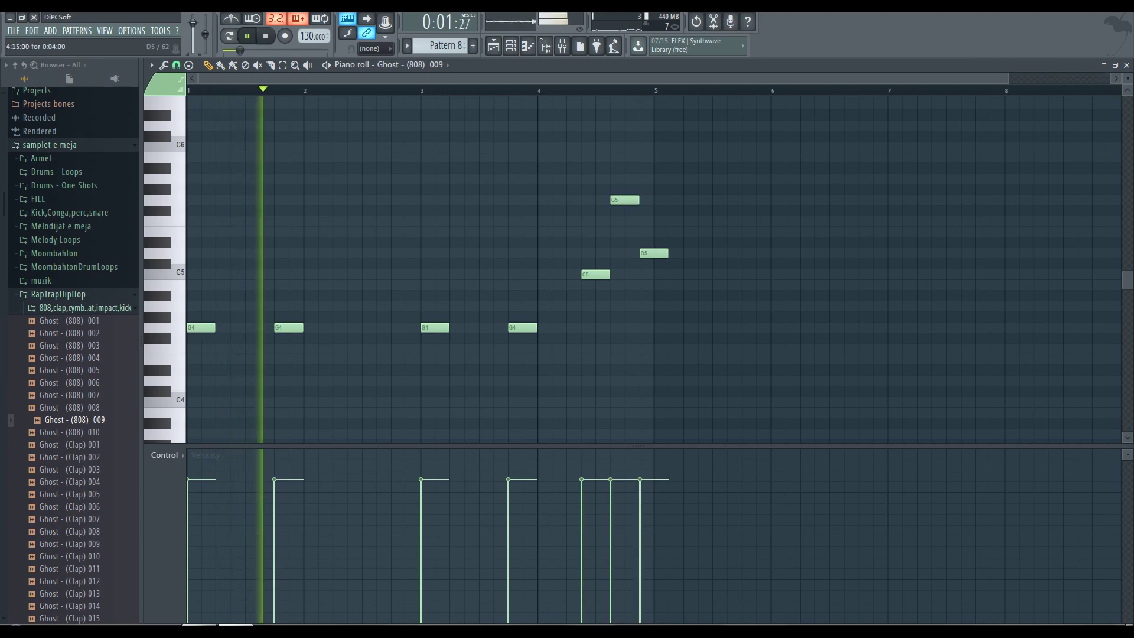
pyautogui.moveTo(646, 252); pyautogui.dragTo(646, 274)
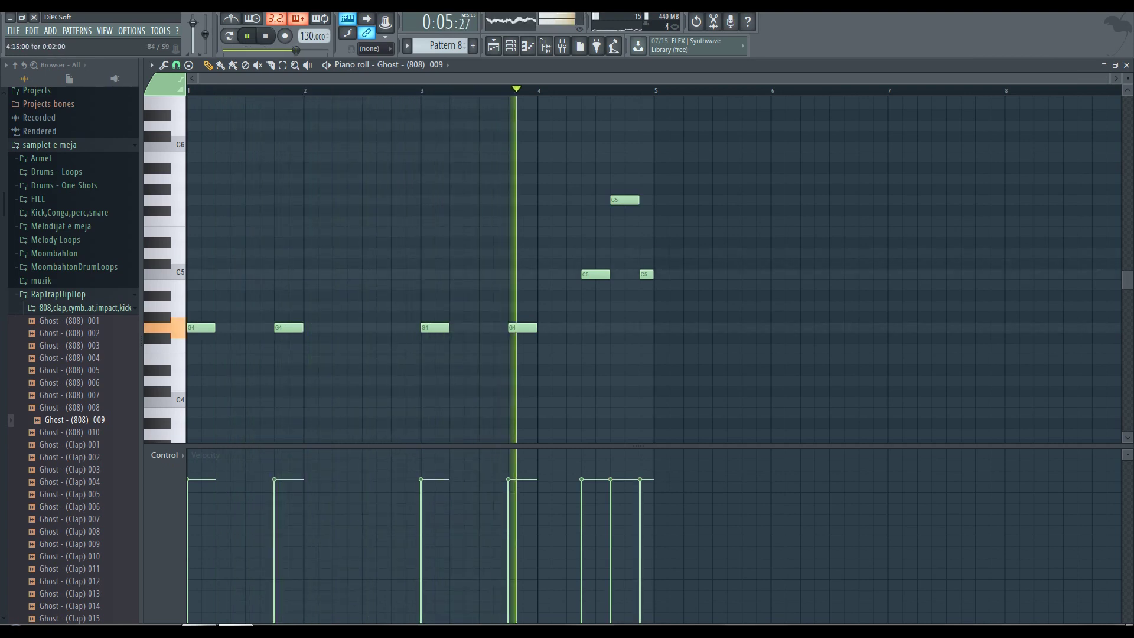
pyautogui.press('space')
# Try slide on the C5 note at step 7 of bar 4, play it, and switch the slide off again.
pyautogui.doubleClick(595, 274)
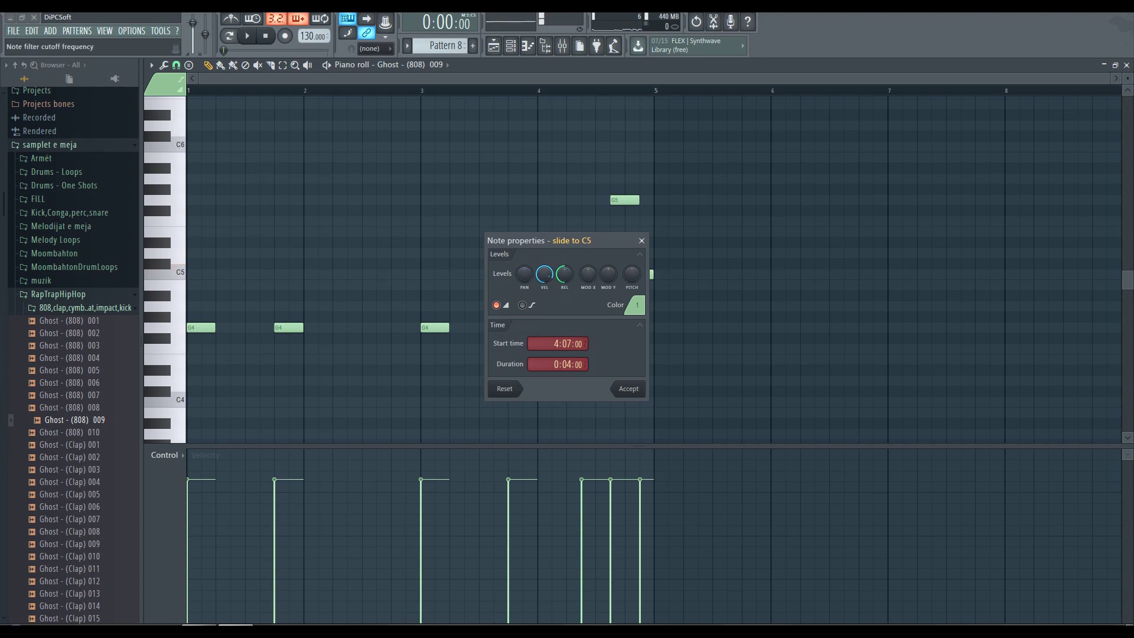
pyautogui.press('Return')
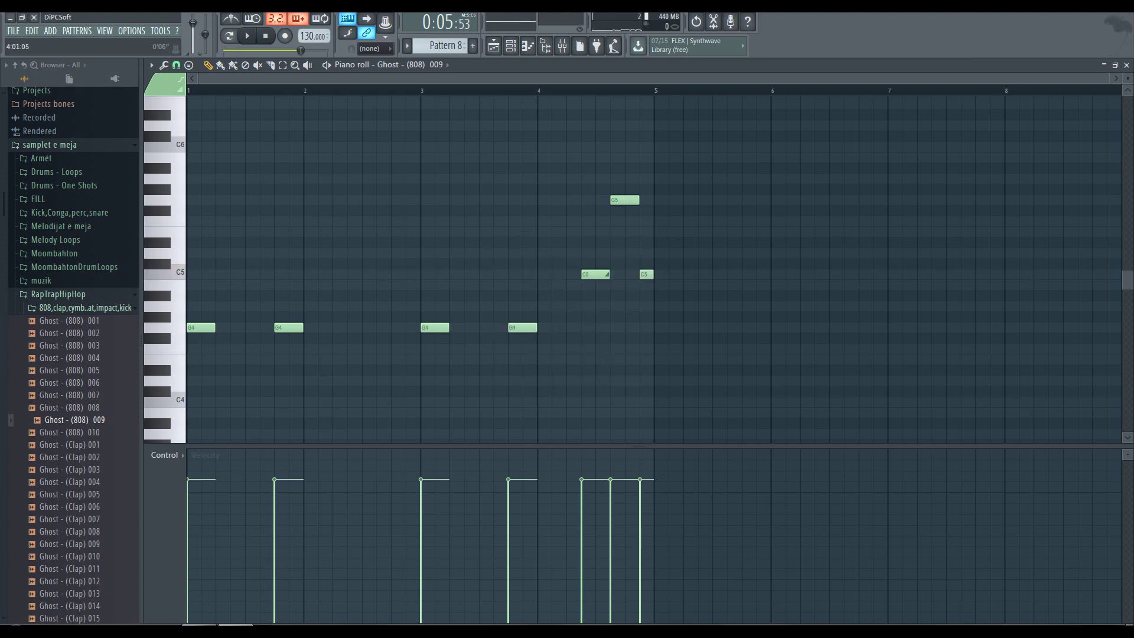
pyautogui.press('space')
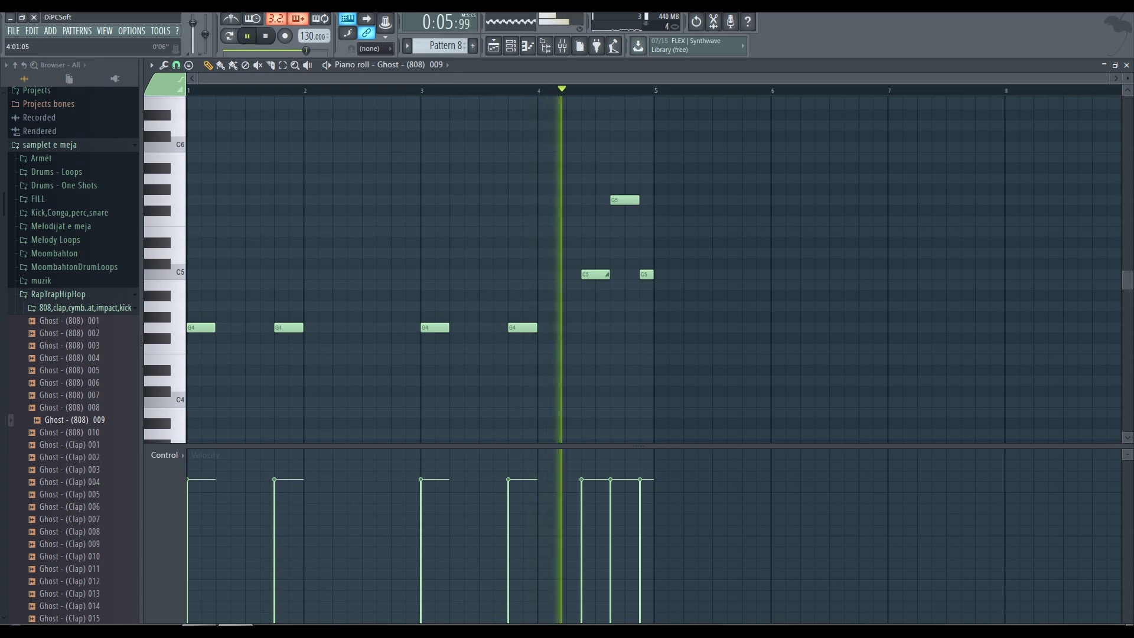
pyautogui.press('space')
pyautogui.doubleClick(595, 274)
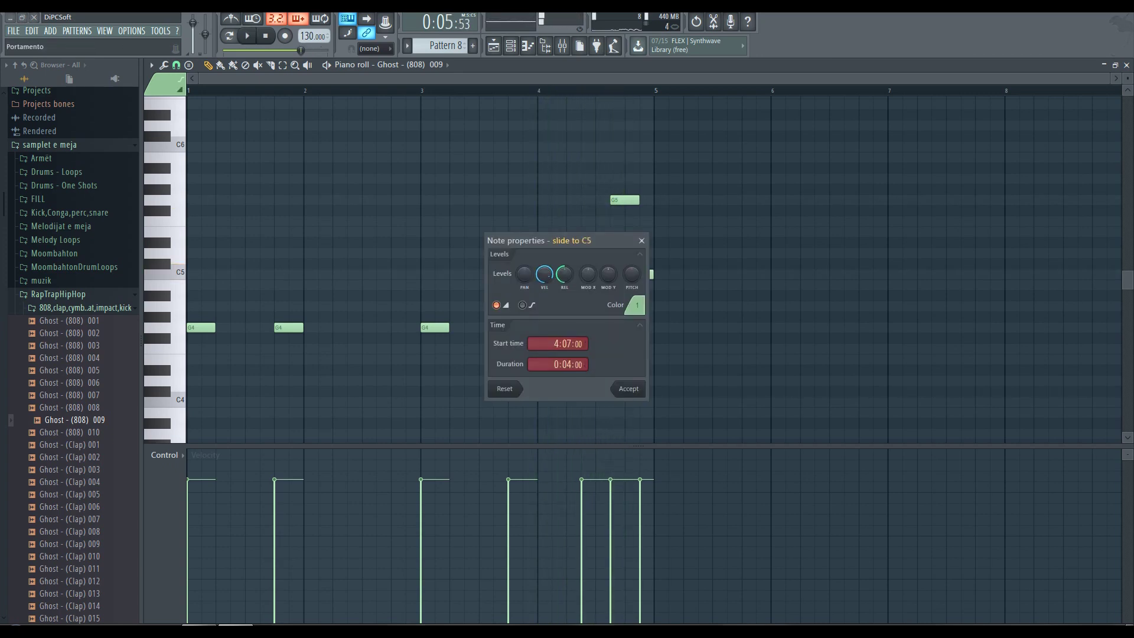
pyautogui.press('Return')
pyautogui.press('space')
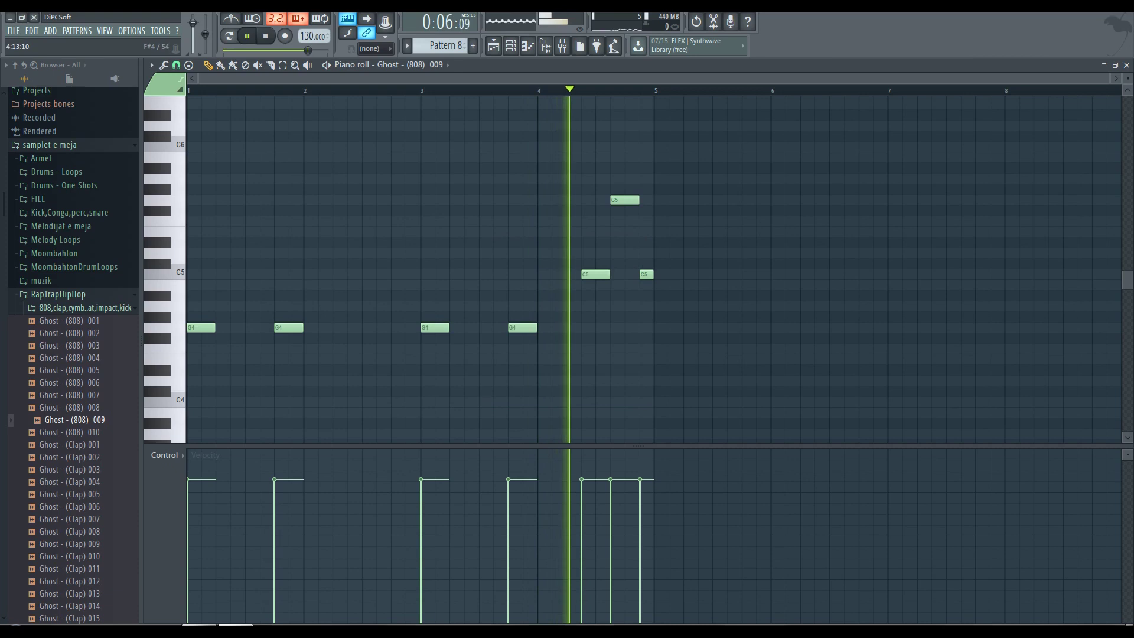
pyautogui.press('space')
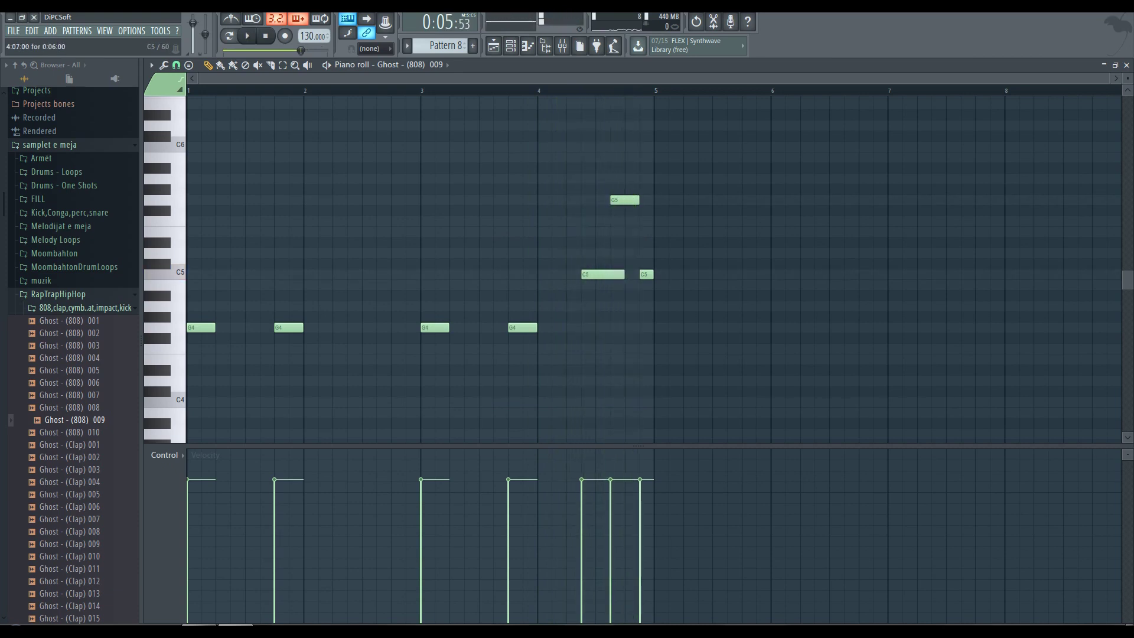
# Try the C5 note at step 7 of bar 4 as an eight-step slide, then restore it to a plain four-step note.
pyautogui.doubleClick(595, 274)
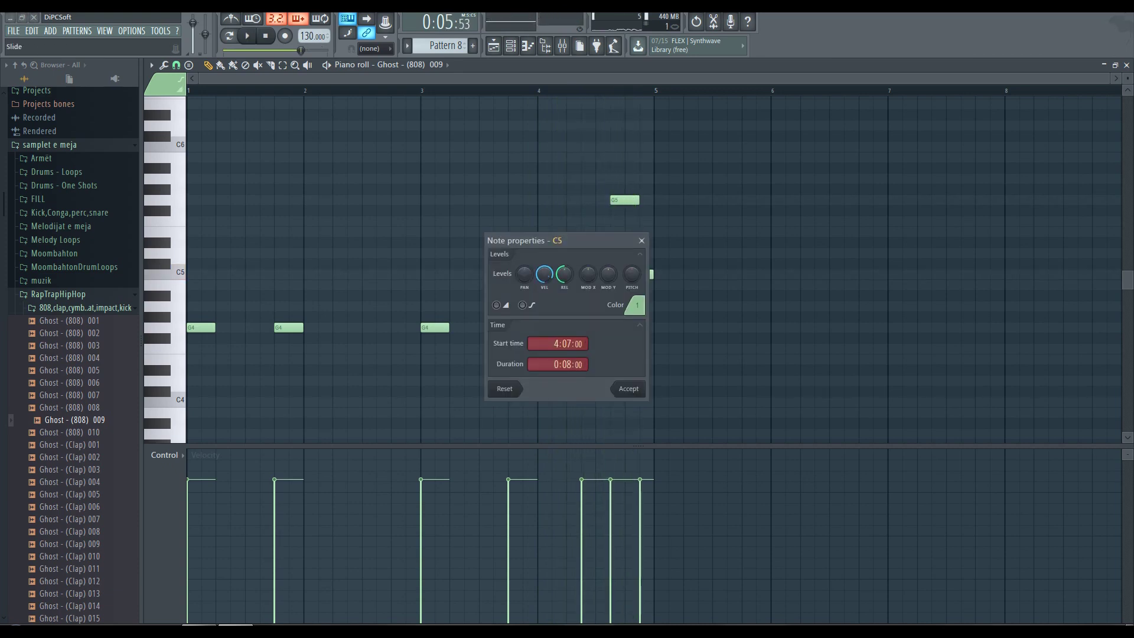
pyautogui.press('Return')
pyautogui.press('space')
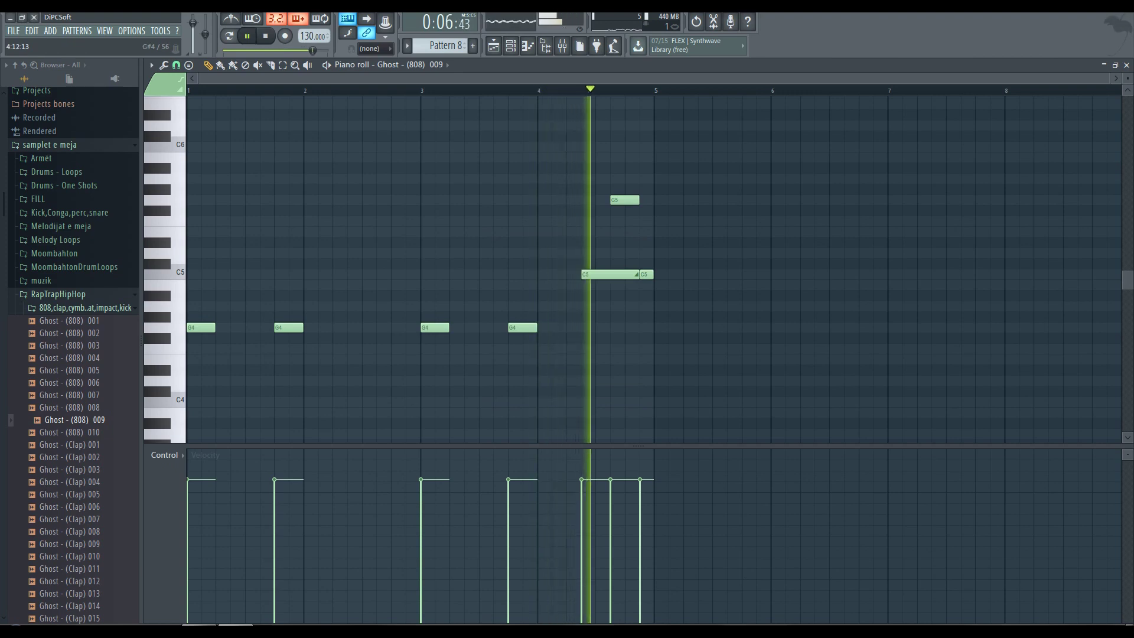
pyautogui.press('space')
pyautogui.doubleClick(647, 274)
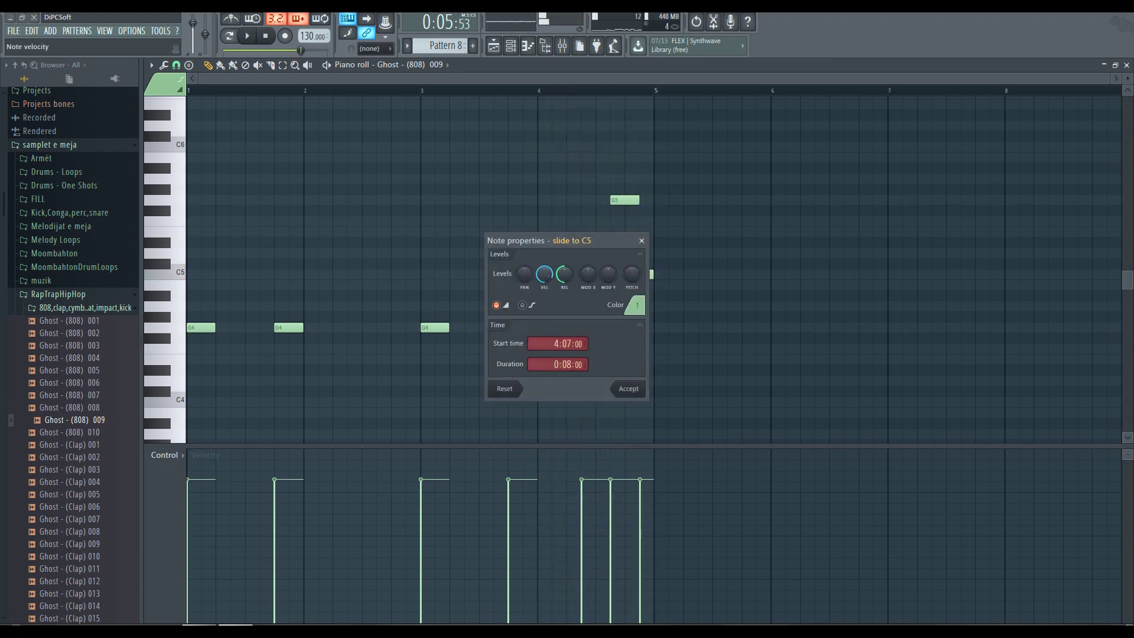
pyautogui.press('Return')
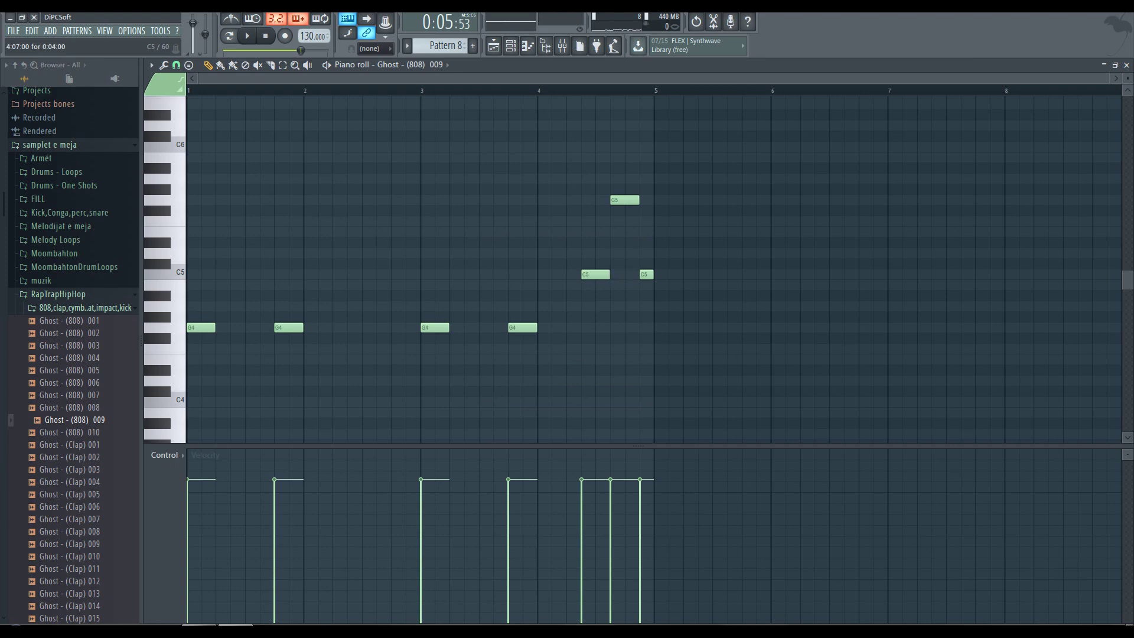
# Add a two-step D#5 note at step 9 of bar 4, make it a slide note, and play the result.
pyautogui.click(607, 242)
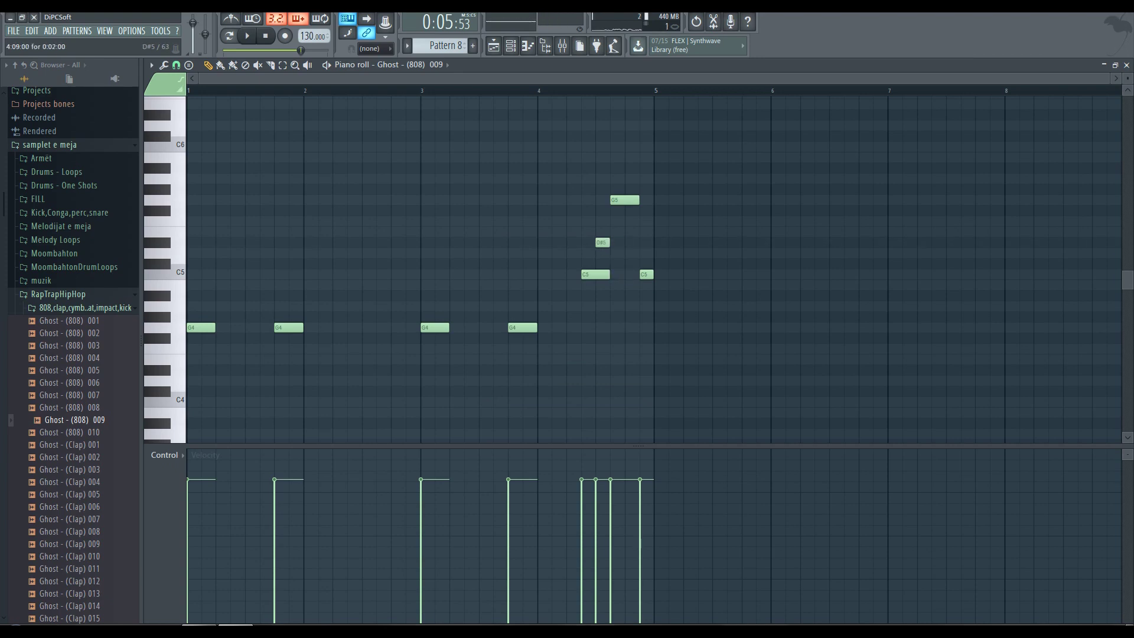
pyautogui.doubleClick(602, 242)
pyautogui.press('Return')
pyautogui.press('space')
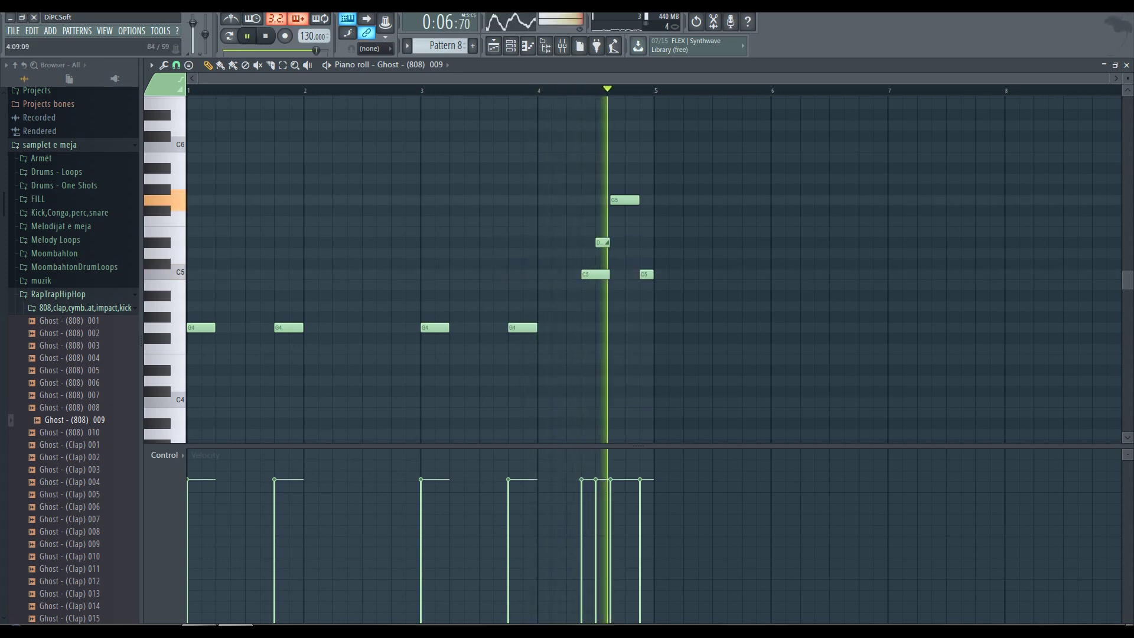
pyautogui.press('space')
pyautogui.press('space')
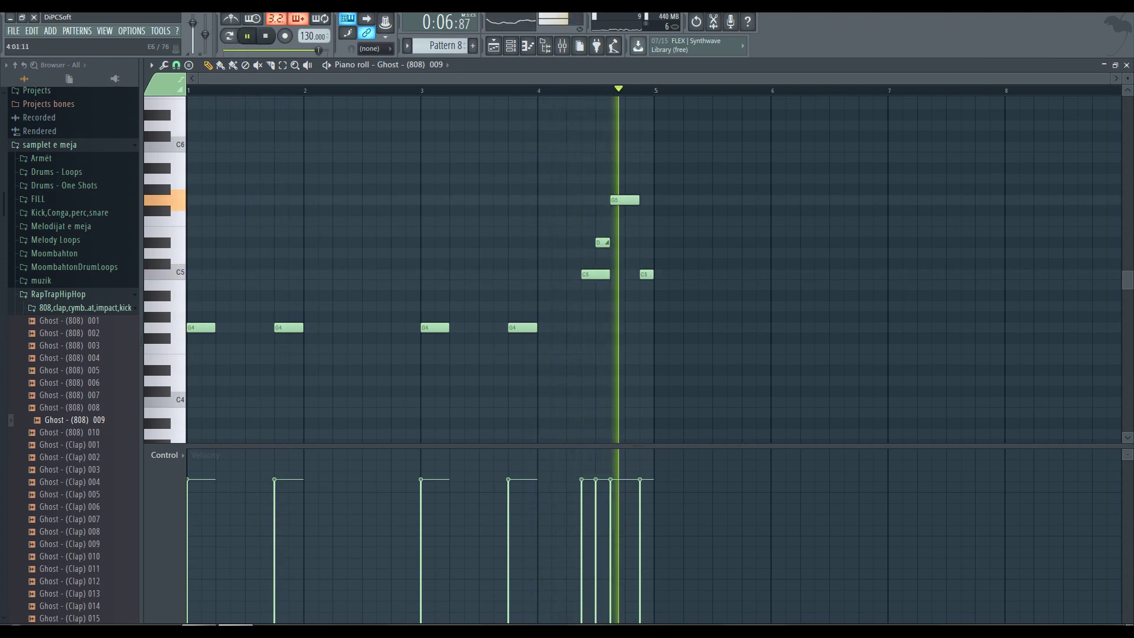
pyautogui.press('space')
# Return to the playlist and listen to the four-bar arrangement with the new 808 pattern.
pyautogui.click(511, 45)
pyautogui.click(510, 45)
pyautogui.click(494, 45)
pyautogui.press('space')
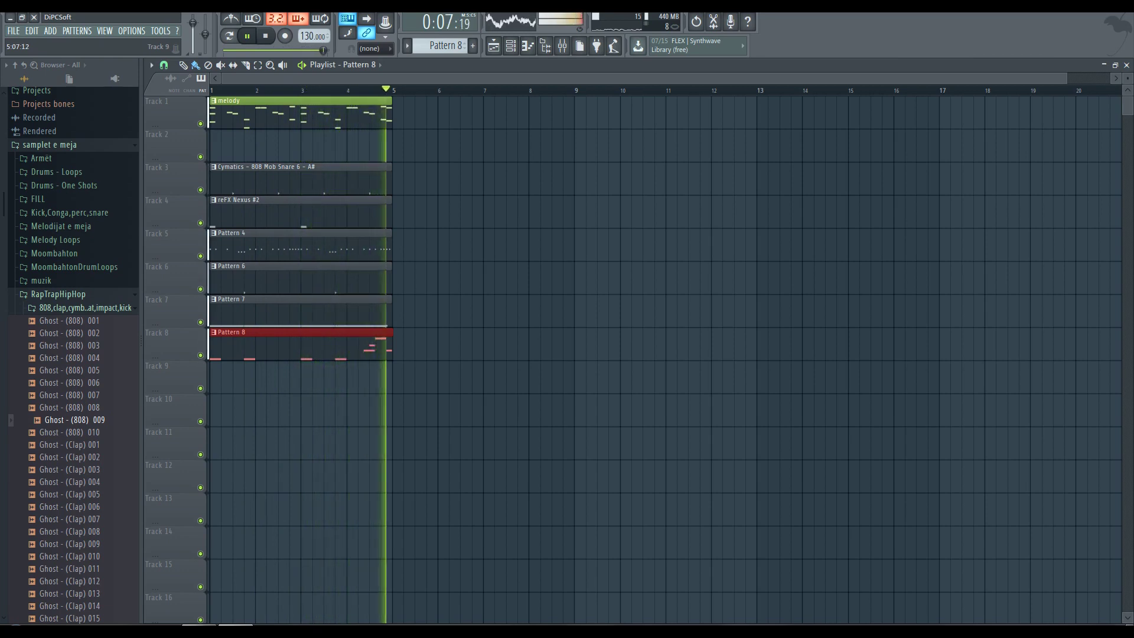
pyautogui.press('space')
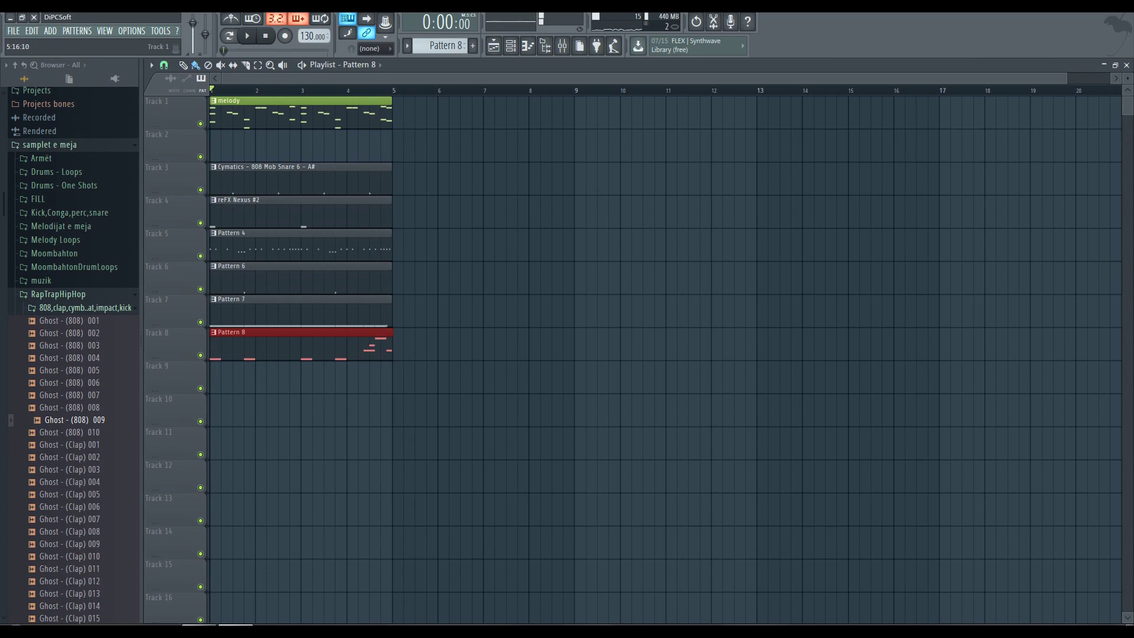
# Duplicate all the playlist clips twice, one set after another, and play the transition into bar 5.
pyautogui.moveTo(437, 98); pyautogui.dragTo(298, 391)
pyautogui.hotkey('ctrl', 'b')
pyautogui.hotkey('ctrl', 'b')
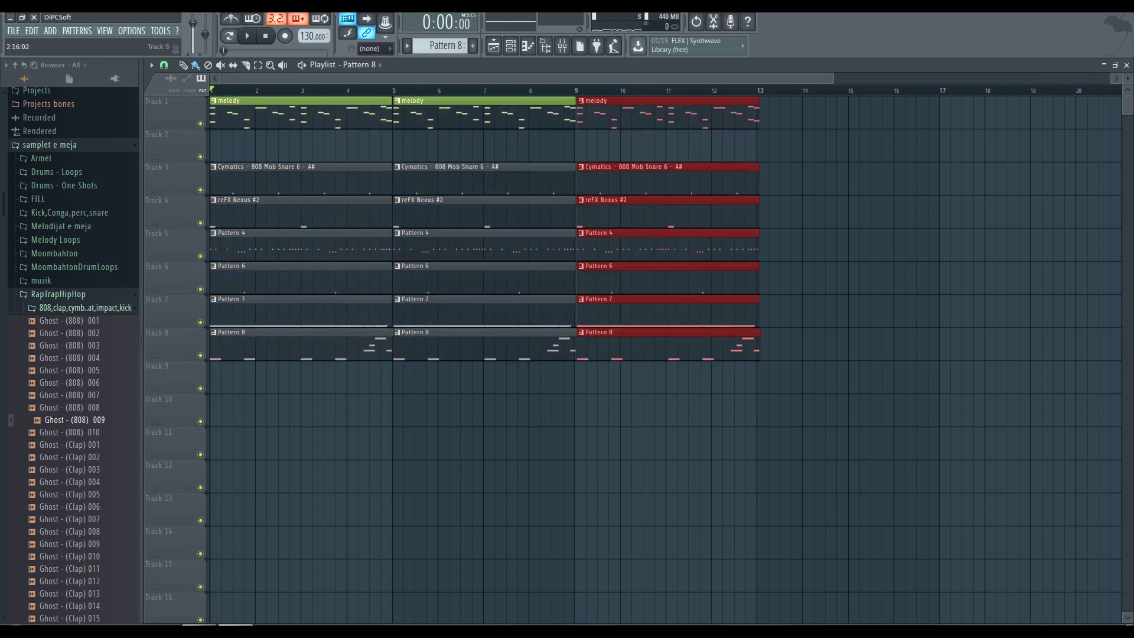
pyautogui.press('space')
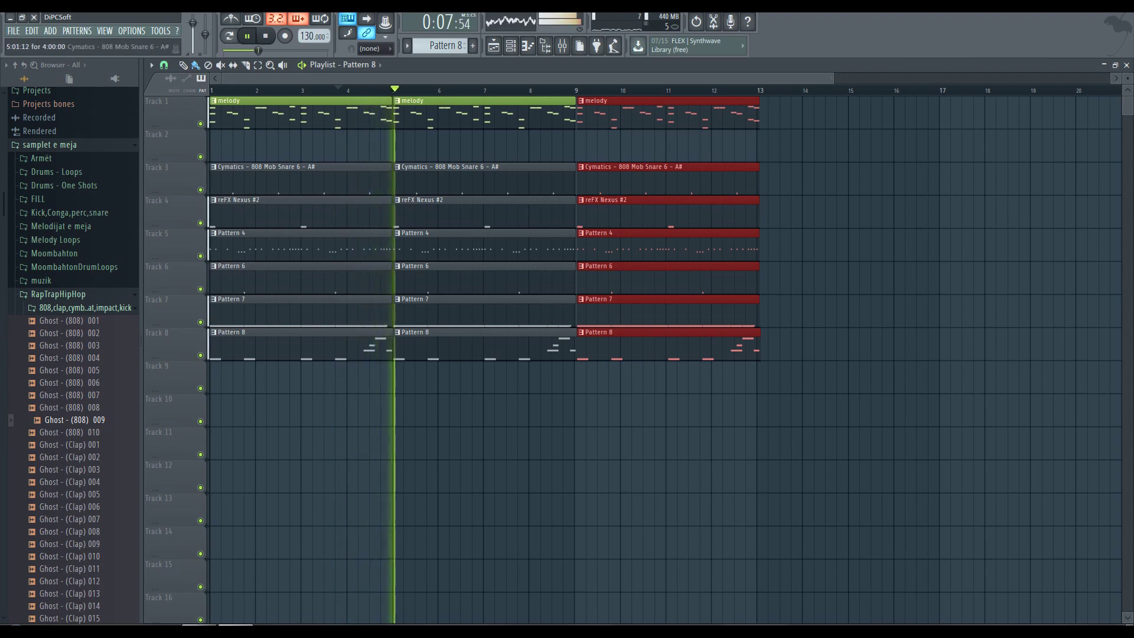
pyautogui.scroll(5, 390, 113)
pyautogui.scroll(3, 370, 237)
pyautogui.hotkey('ctrl', 'space')
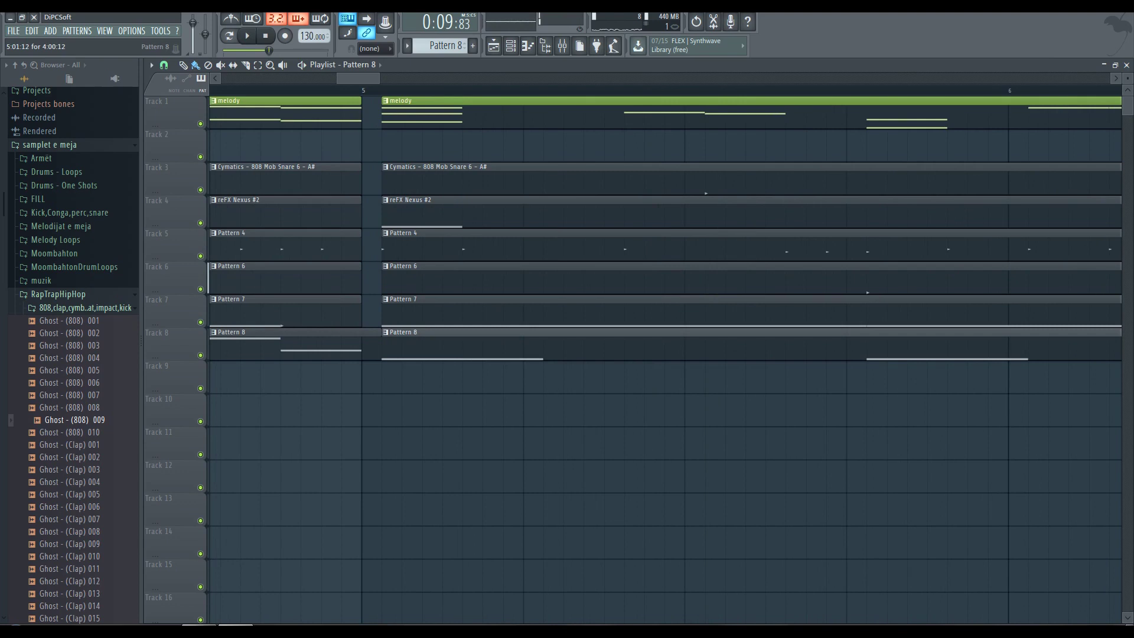
# Undo the second duplicate and move the remaining copied clips so they start exactly at bar 5.
pyautogui.scroll(2, 382, 332)
pyautogui.hotkey('ctrl', 'z')
pyautogui.scroll(-4, 354, 310)
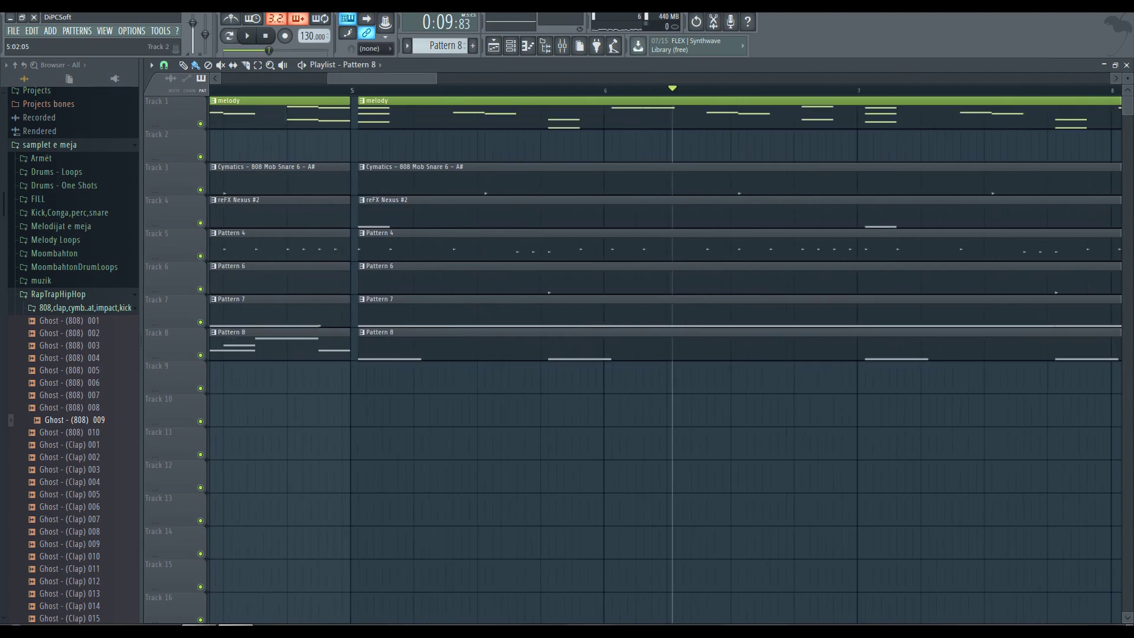
pyautogui.moveTo(354, 98); pyautogui.dragTo(1119, 387)
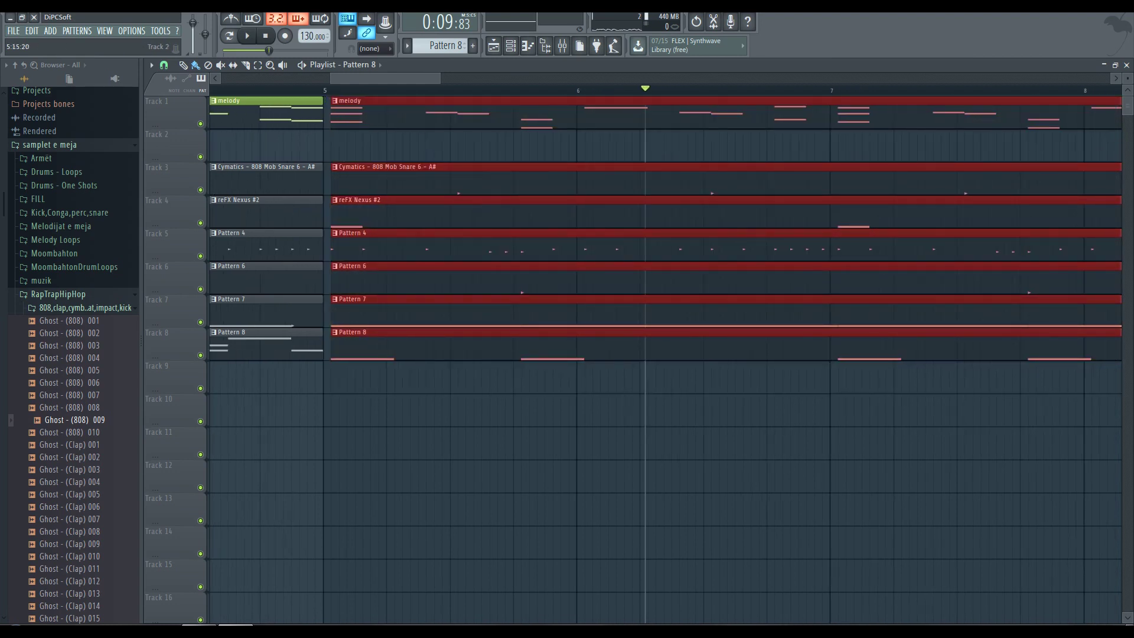
pyautogui.moveTo(406, 113); pyautogui.dragTo(398, 112)
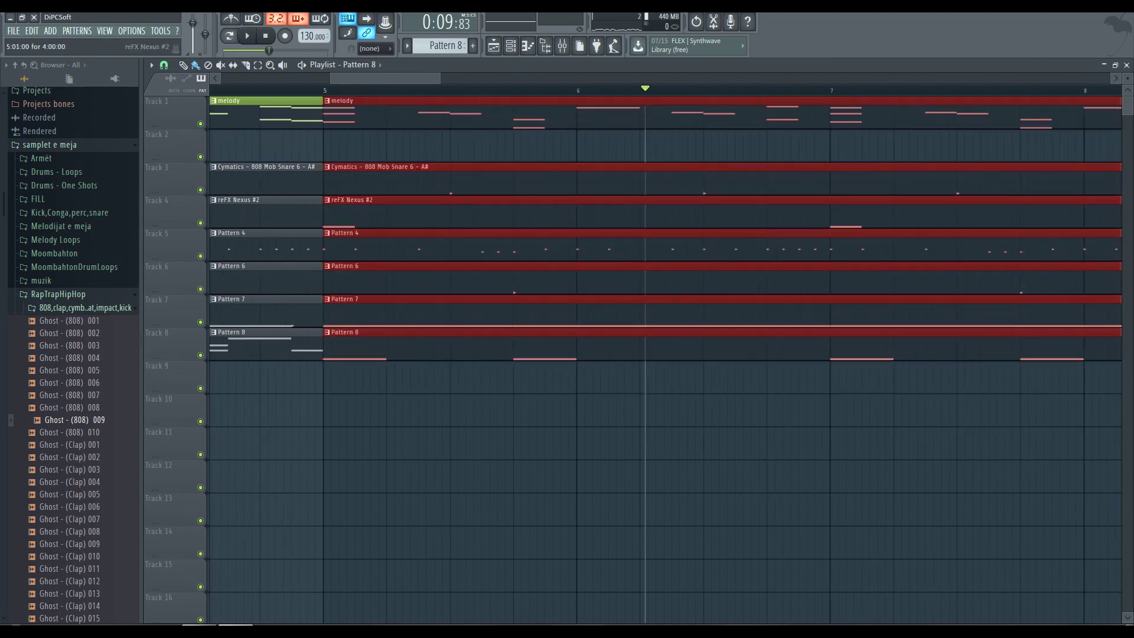
pyautogui.scroll(-3, 662, 355)
pyautogui.hotkey('ctrl', 'b')
pyautogui.hotkey('ctrl', 'z')
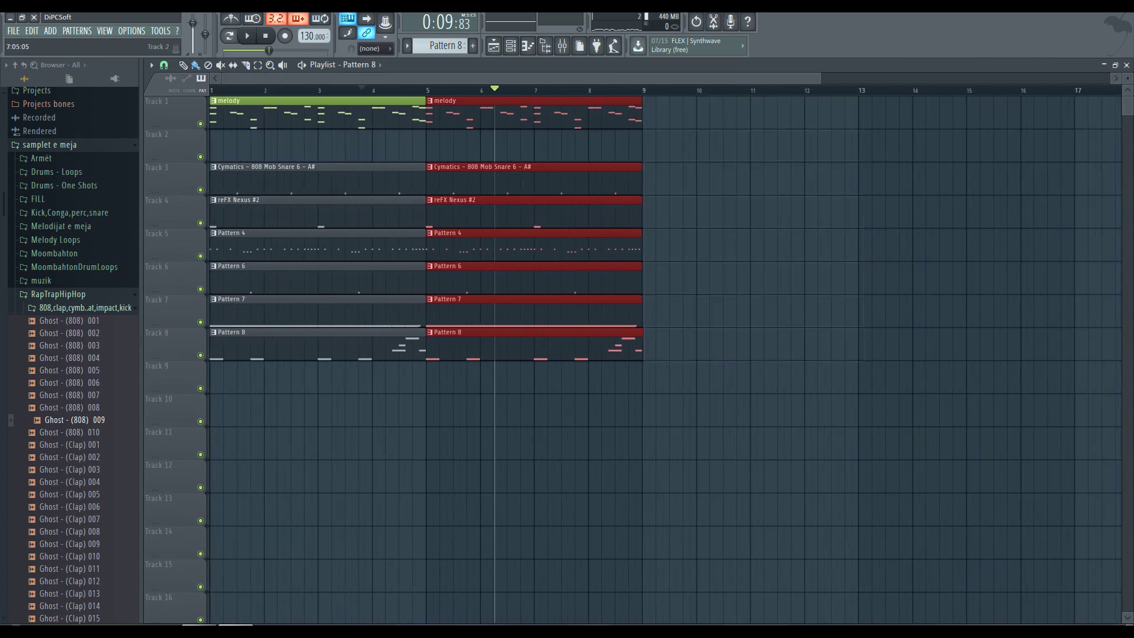
# Listen across the bar 5 transition, check the Ghost 808 notes and channel rack, and play the song from the start.
pyautogui.press('space')
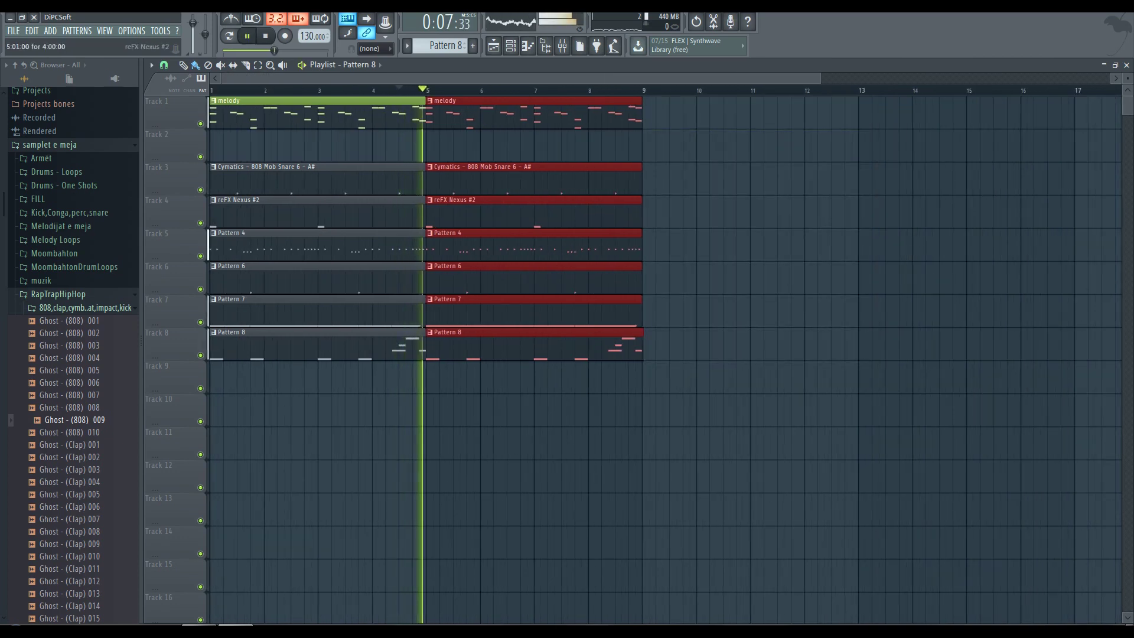
pyautogui.scroll(5, 411, 354)
pyautogui.press('space')
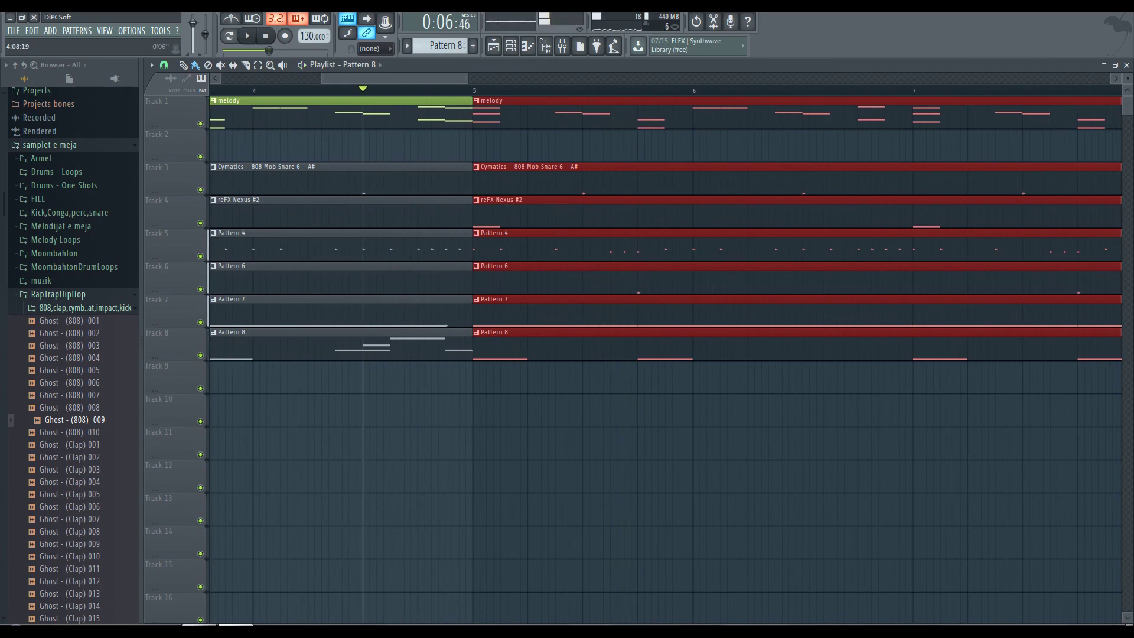
pyautogui.press('F7')
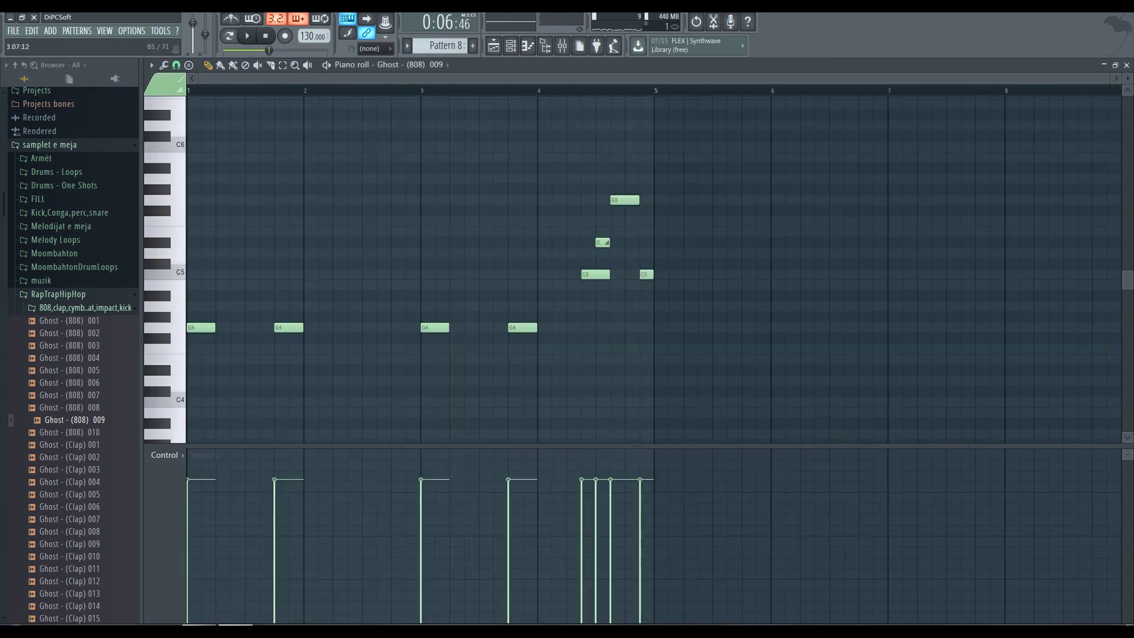
pyautogui.press('F6')
pyautogui.press('F5')
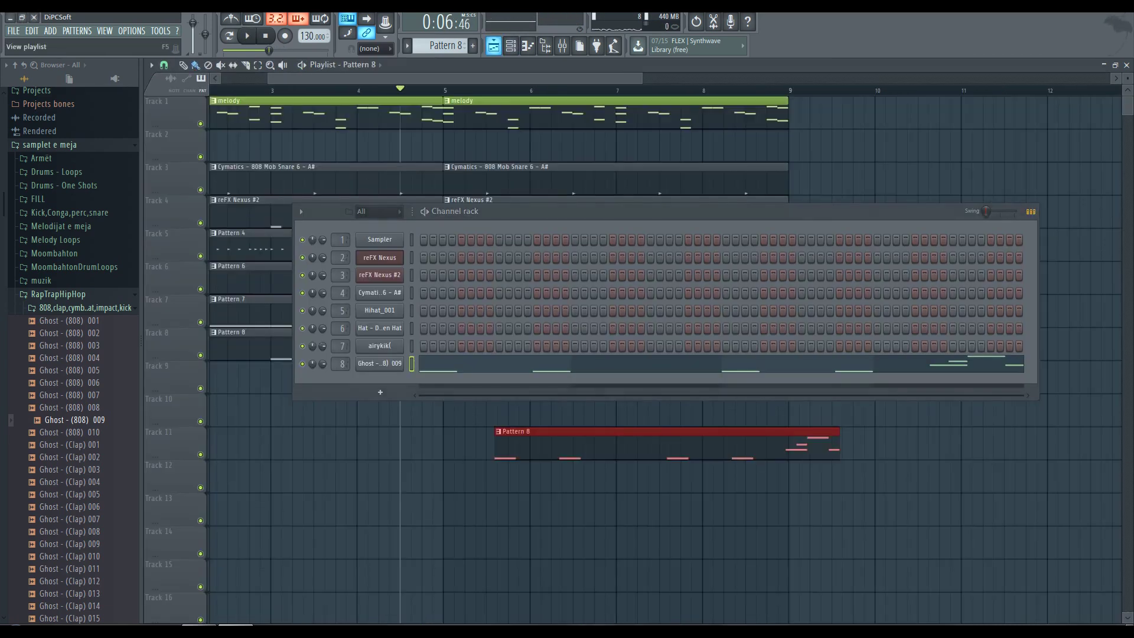
pyautogui.press('F6')
pyautogui.press('space')
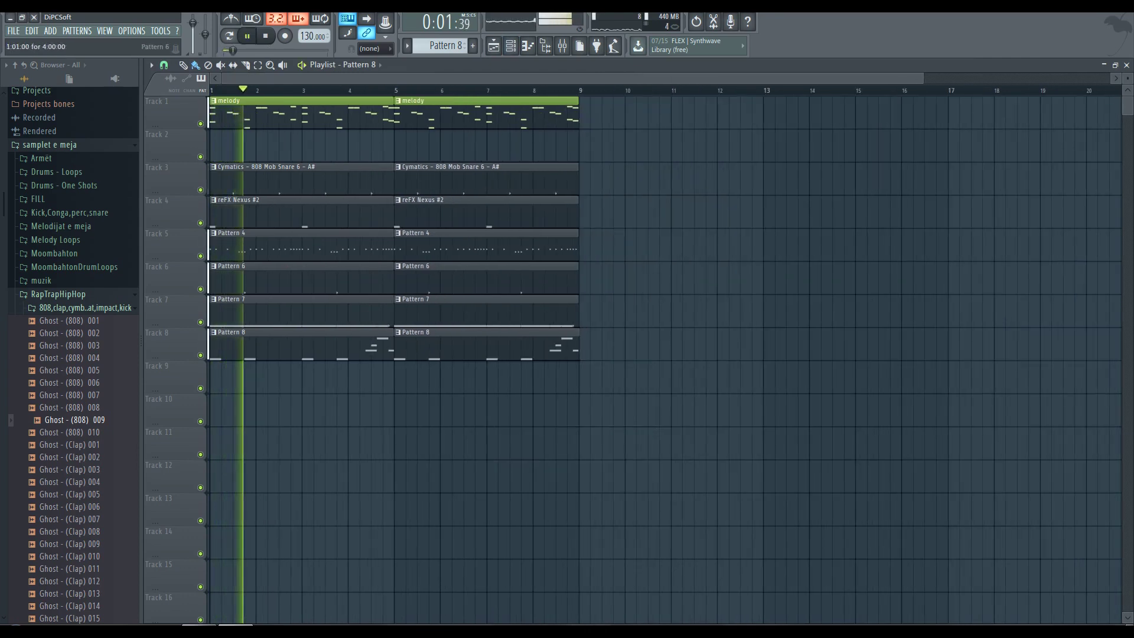
# Duplicate the eight bars of clips on all tracks three times to extend the arrangement to bar 33.
pyautogui.press('pagedown')
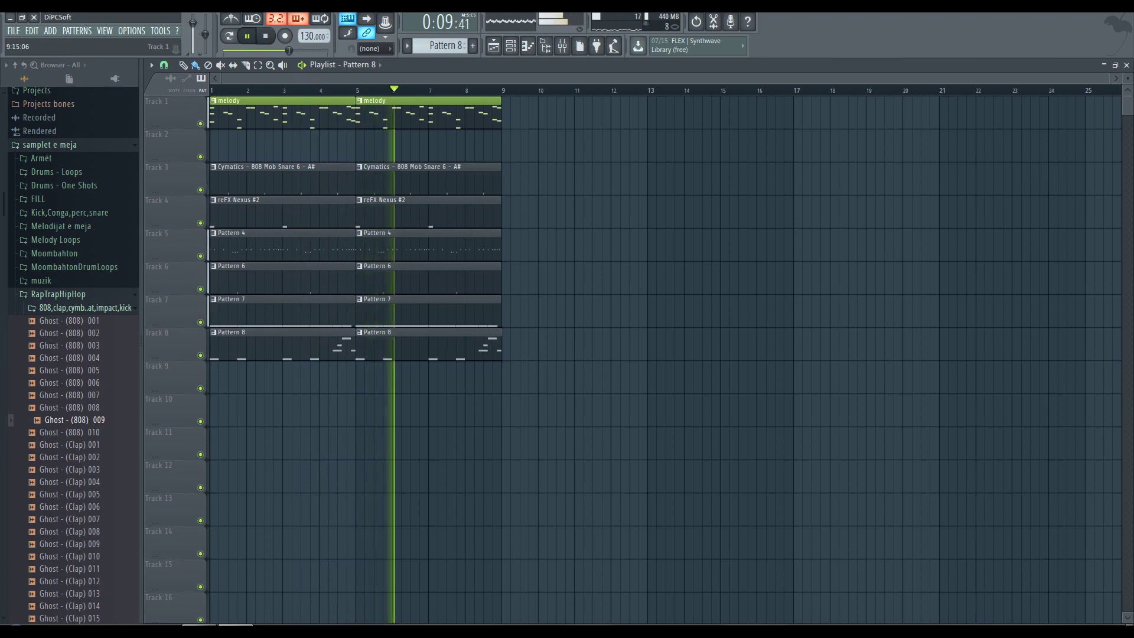
pyautogui.moveTo(540, 97); pyautogui.dragTo(239, 361)
pyautogui.hotkey('ctrl', 'b')
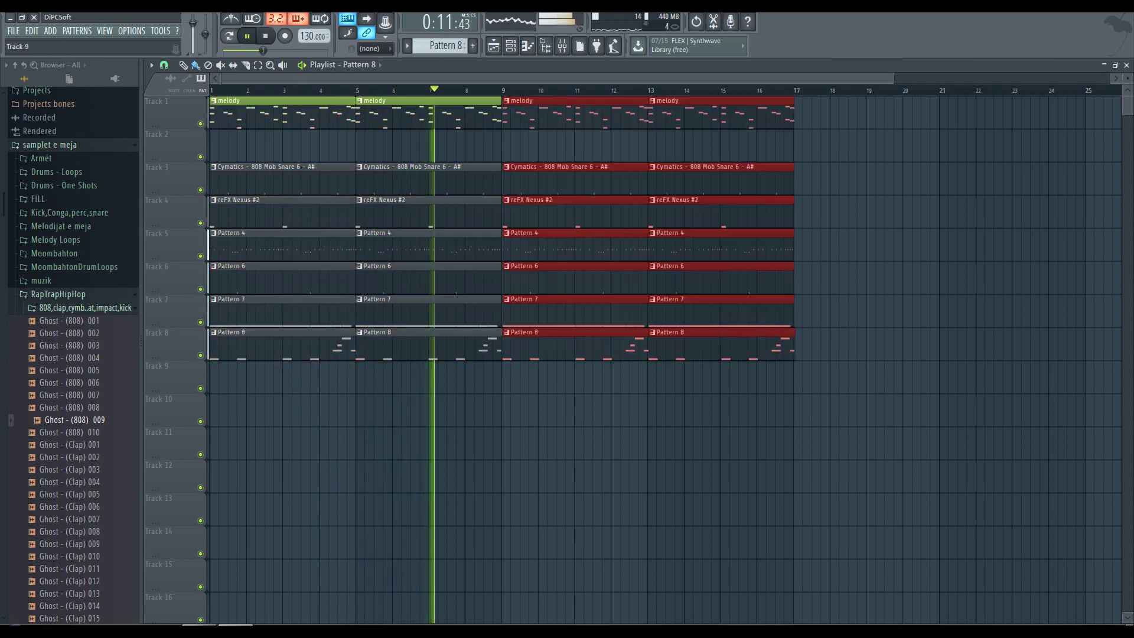
pyautogui.hotkey('ctrl', 'b')
pyautogui.scroll(-4, 660, 355)
pyautogui.hotkey('ctrl', 'b')
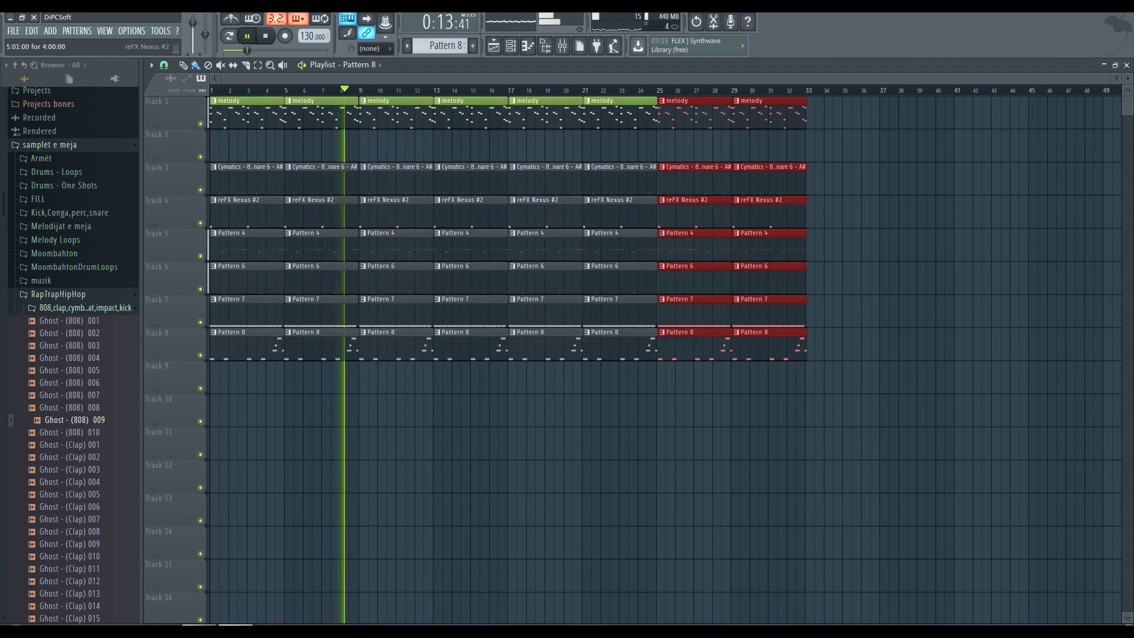
# Stop playback and delete the clips on tracks 3 to 8 in the first four bars, leaving only the melody.
pyautogui.press('space')
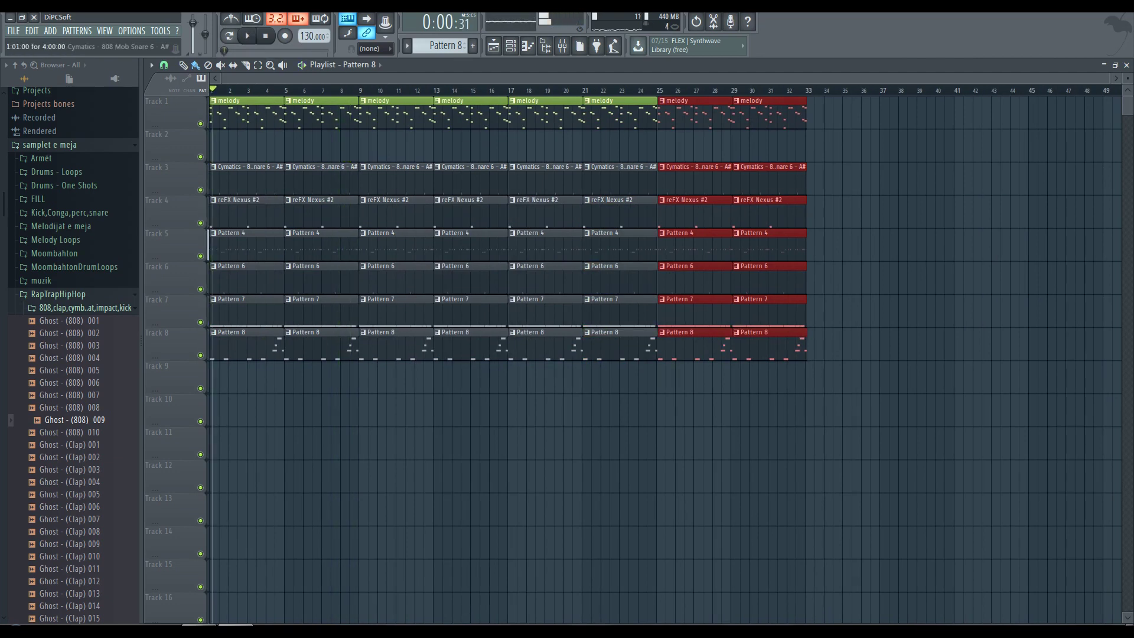
pyautogui.moveTo(239, 145); pyautogui.dragTo(253, 378)
# Open the mixer and channel rack and apply the names and colours of reFX Nexus and reFX Nexus #2 to mixer tracks 2 and 3.
pyautogui.click(562, 45)
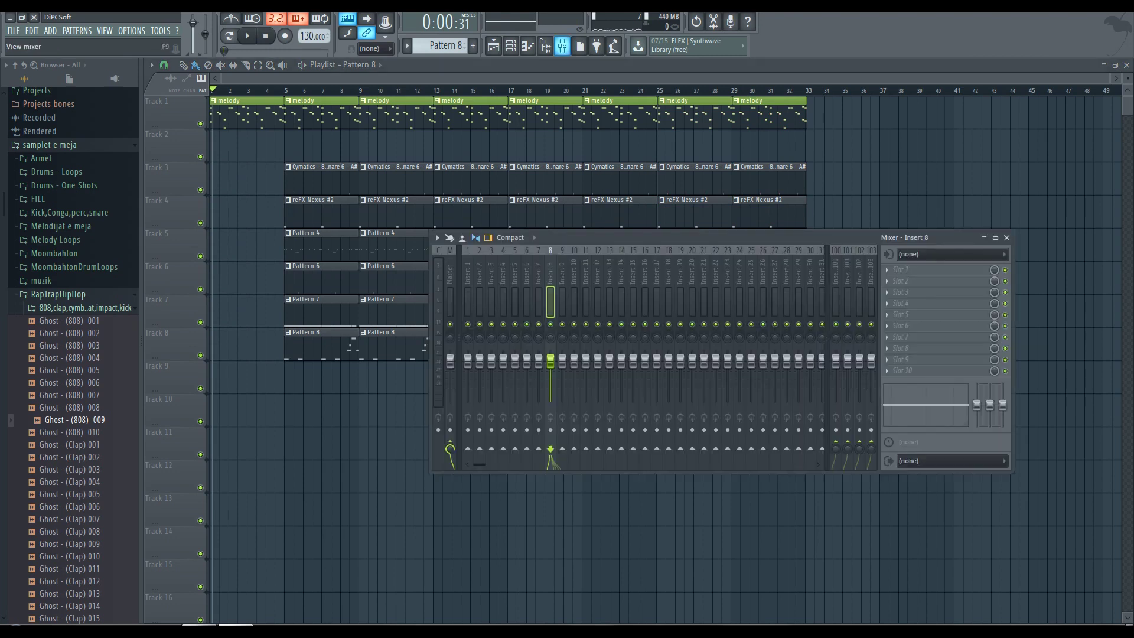
pyautogui.click(510, 45)
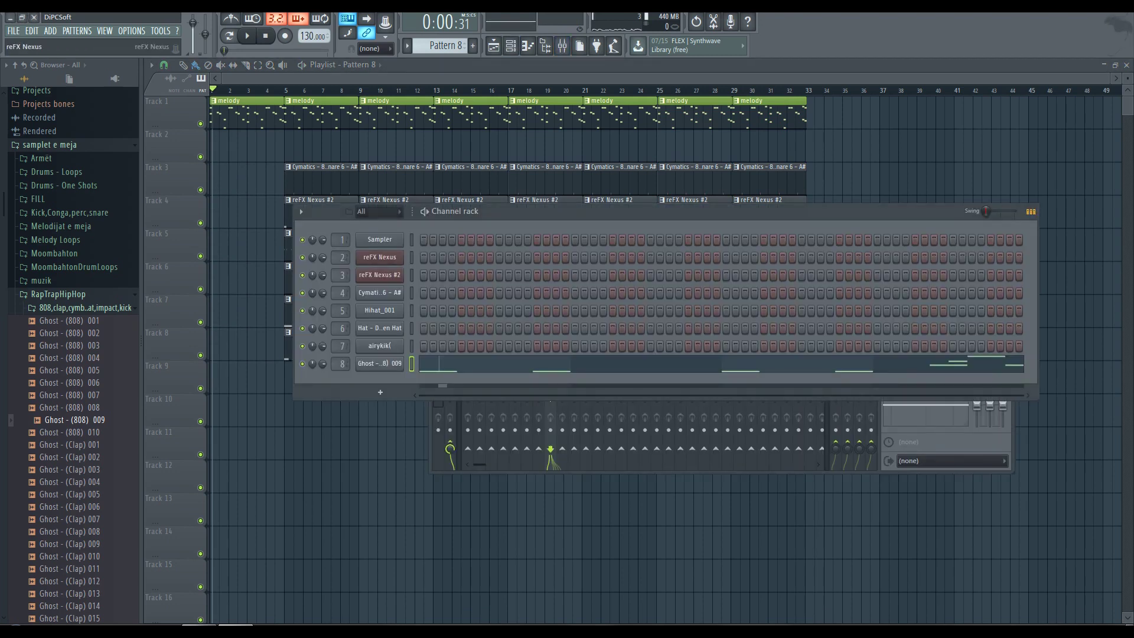
pyautogui.click(380, 257)
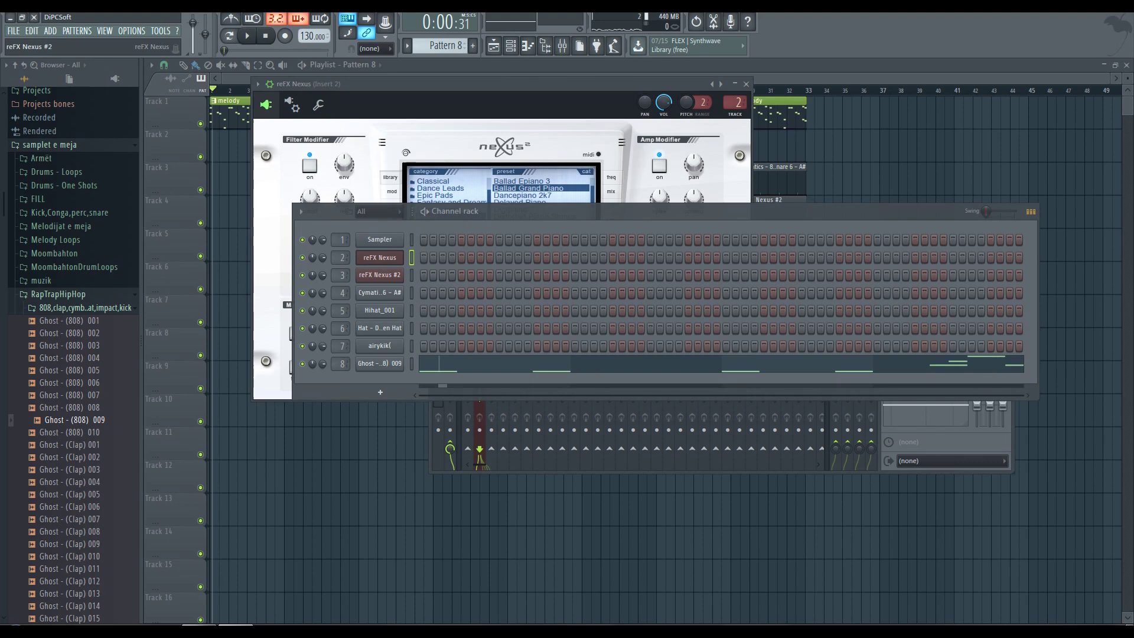
pyautogui.click(411, 275)
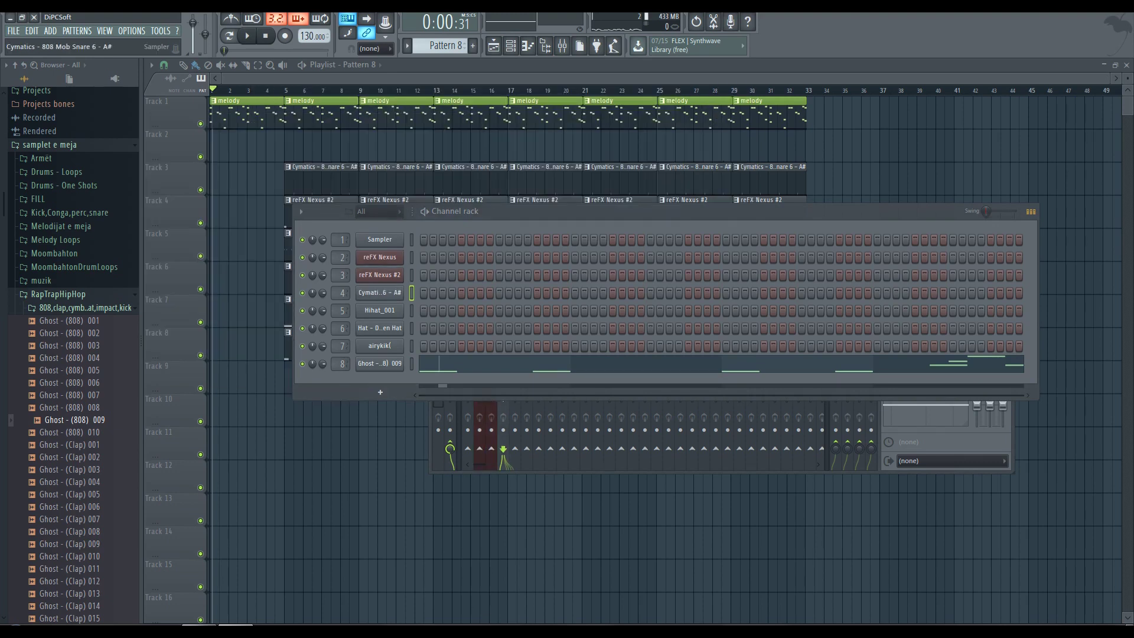
# Route the Cymatics snare channel to mixer track 9 and open the Hihat_001 channel on mixer track 5.
pyautogui.click(380, 293)
pyautogui.scroll(5, 468, 138)
pyautogui.click(380, 310)
pyautogui.click(380, 310)
pyautogui.click(380, 311)
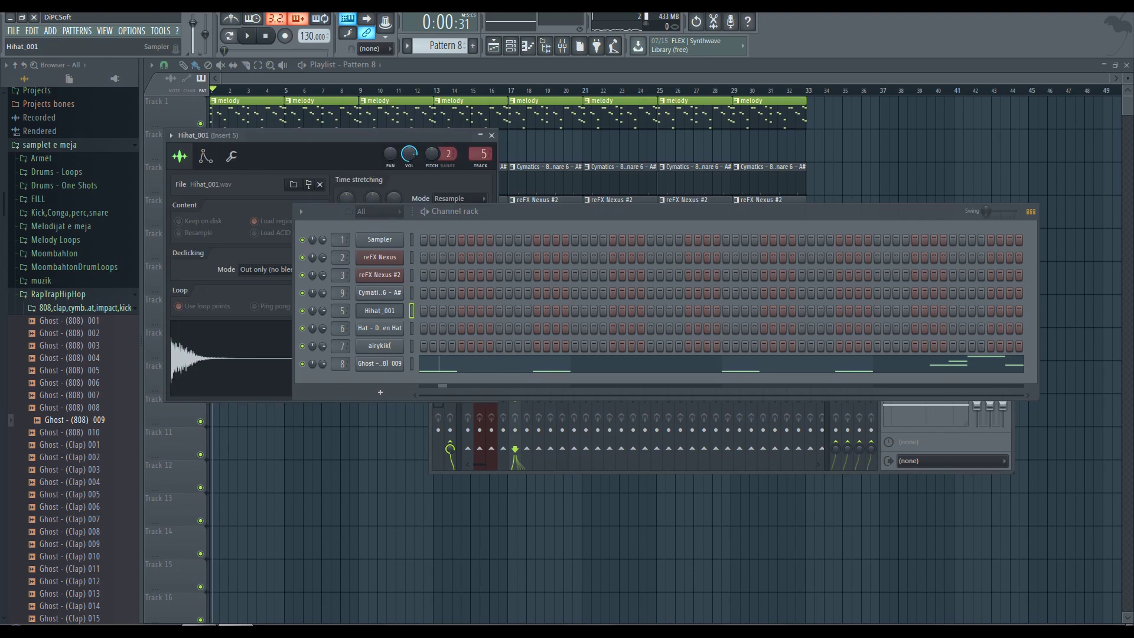
# Go through the open hat and Ghost 808 channels, label mixer track 8 as Ghost - (808) 009, and close the channel rack and sampler window.
pyautogui.click(380, 328)
pyautogui.click(380, 363)
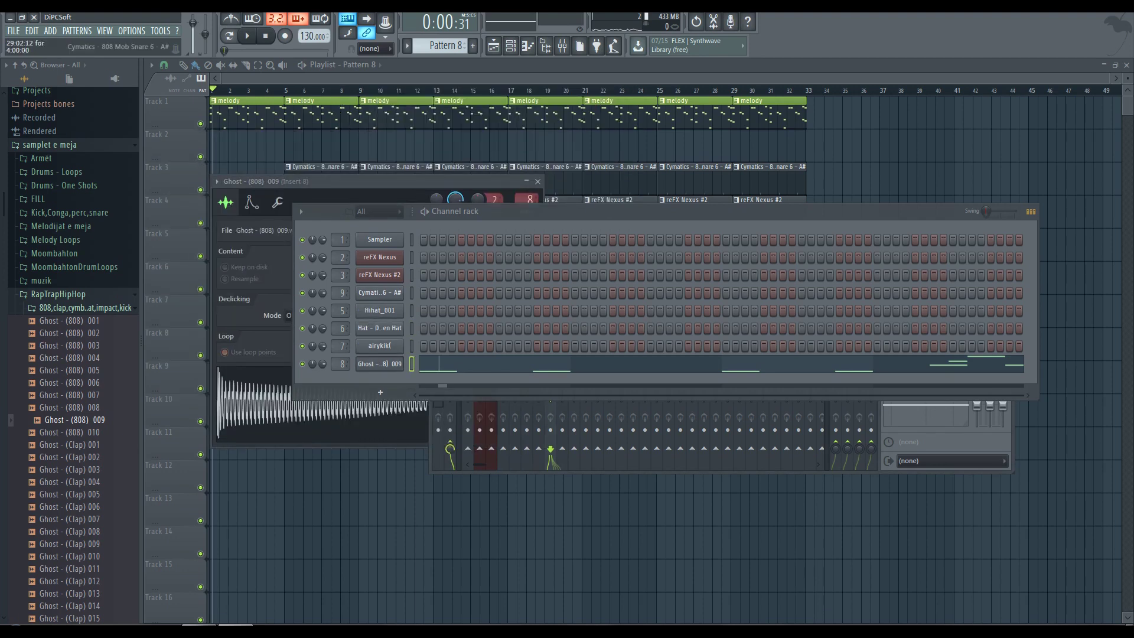
pyautogui.press('F6')
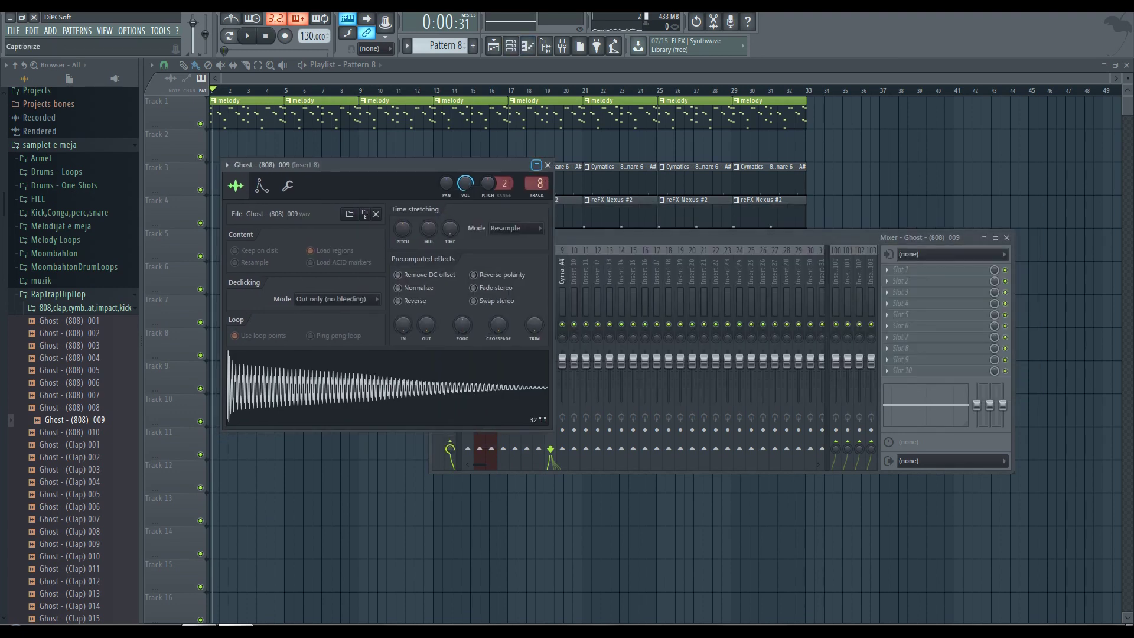
pyautogui.click(548, 165)
# Replace Notepad's text with "that's it guys the base of the beat now u just need to mess around with the mix maybe and with some notes".
pyautogui.hotkey('alt', 'Tab')
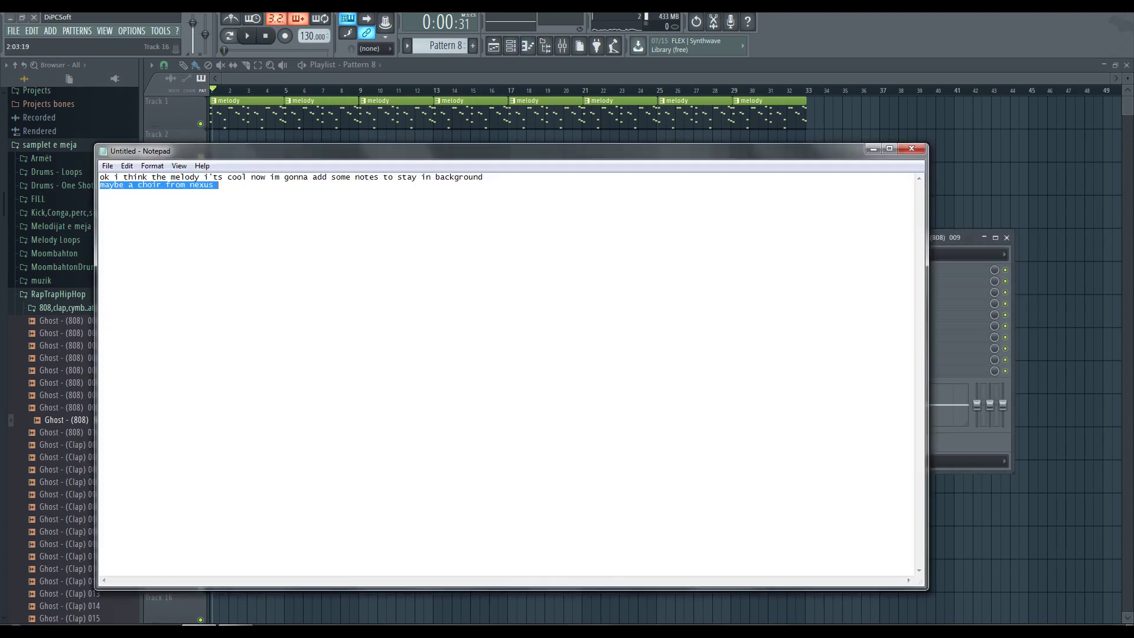
pyautogui.press('BackSpace')
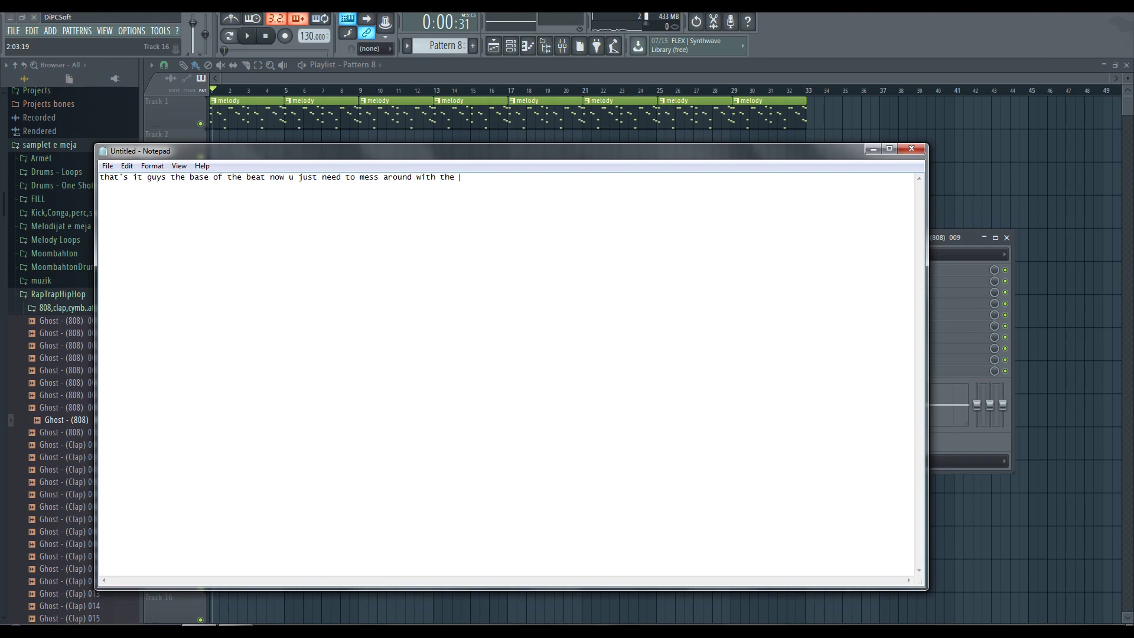
pyautogui.press('BackSpace')
pyautogui.write('ybe')
pyautogui.press('BackSpace')
pyautogui.press('BackSpace')
pyautogui.write('be and with some notes')
# Add the lines "or to add a little bit distortion" and "sooo" to the note.
pyautogui.press('Return')
pyautogui.write('or a di')
pyautogui.press('BackSpace')
pyautogui.press('BackSpace')
pyautogui.press('BackSpace')
pyautogui.press('BackSpace')
pyautogui.write('to add a li')
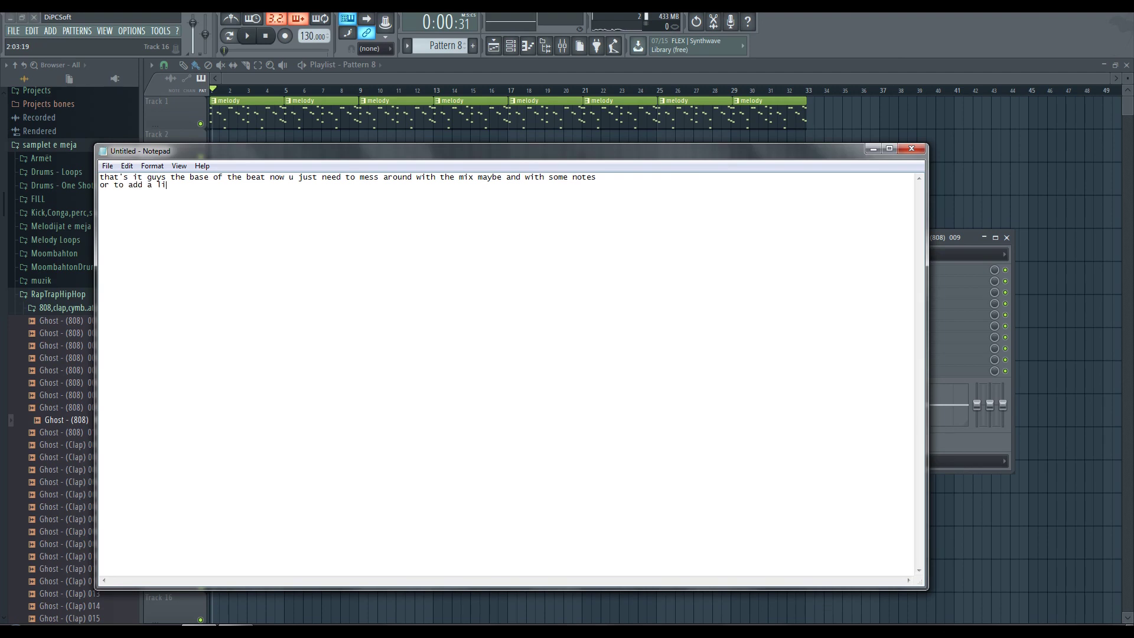
pyautogui.write('ttle bit ')
pyautogui.write('dis')
pyautogui.write('tor')
pyautogui.write('tion ')
pyautogui.write('soo')
# Add the lines "Please Leave A Like And Subscribe For More" and "Thank You" below.
pyautogui.write('Please')
pyautogui.write(' Leave')
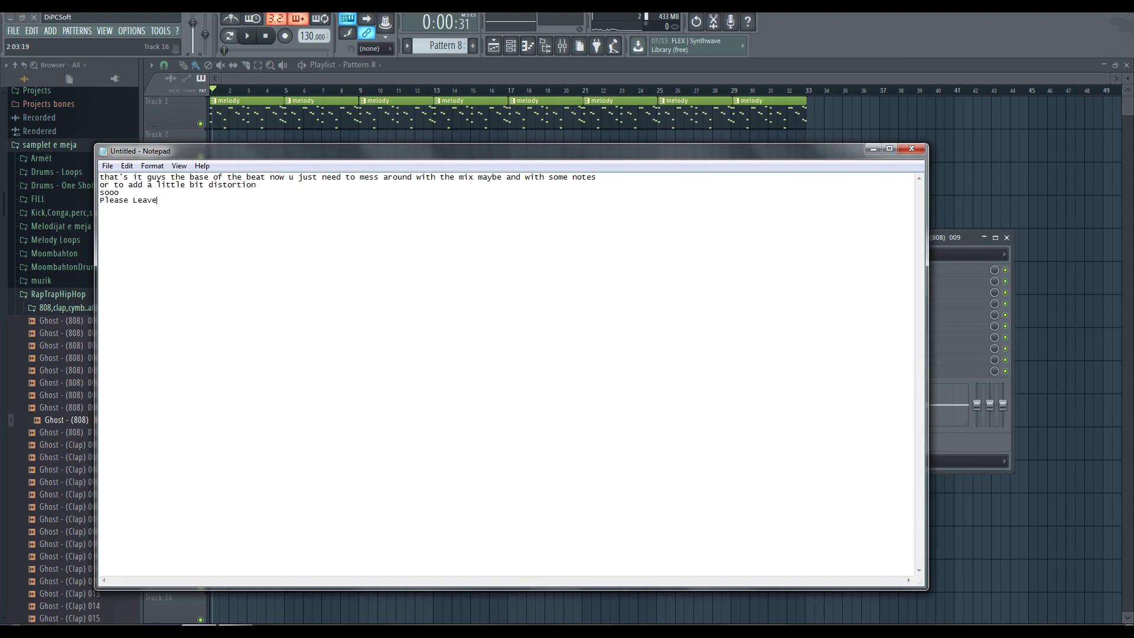
pyautogui.write(' A Like And ')
pyautogui.write('Subs')
pyautogui.write('cribe ')
pyautogui.write('FF')
pyautogui.write('or Mor')
pyautogui.write('Thank Yo')
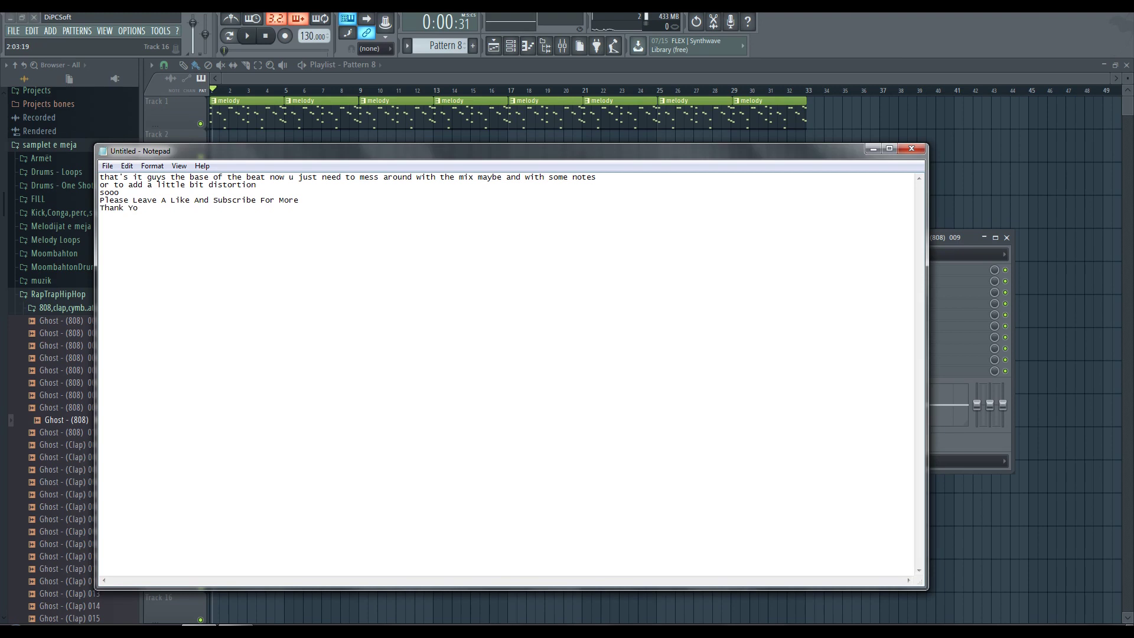
# Add the line "Also Don't forget to check my beats on this channel" to the note.
pyautogui.write('Also')
pyautogui.write(' Don')
pyautogui.write("'ty")
pyautogui.write(' forgete')
pyautogui.press('BackSpace')
pyautogui.write('to check my beats o')
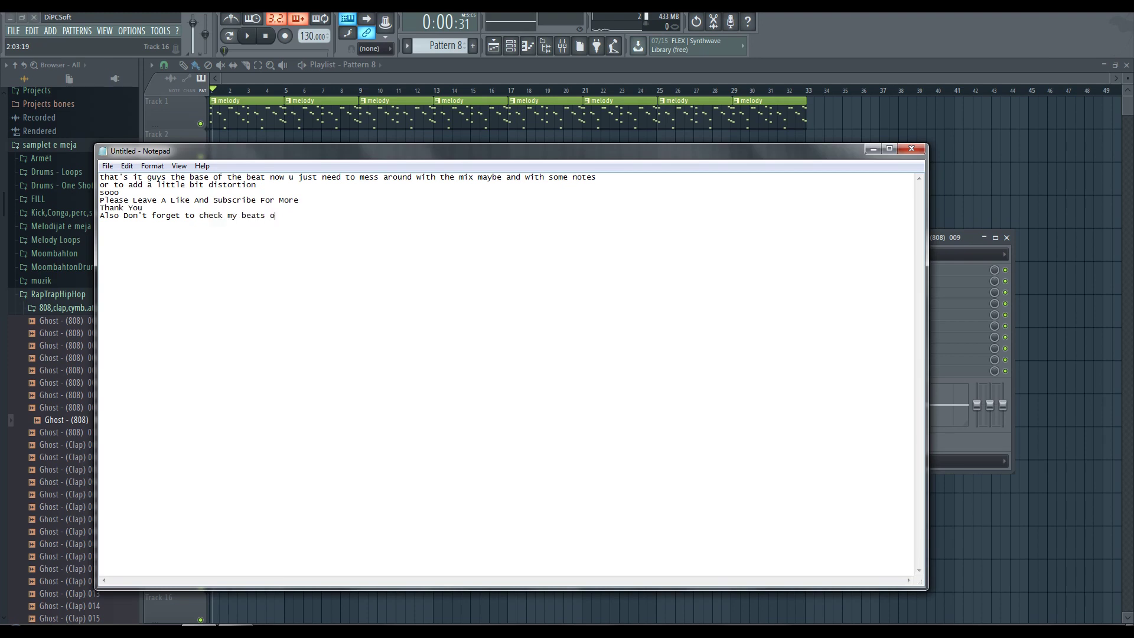
pyautogui.write('n this channel')
# Finish the note with the lines "Show some love" and "See yaa".
pyautogui.write('Sho')
pyautogui.write('w some love ')
pyautogui.write('S')
pyautogui.write('ee yaa')
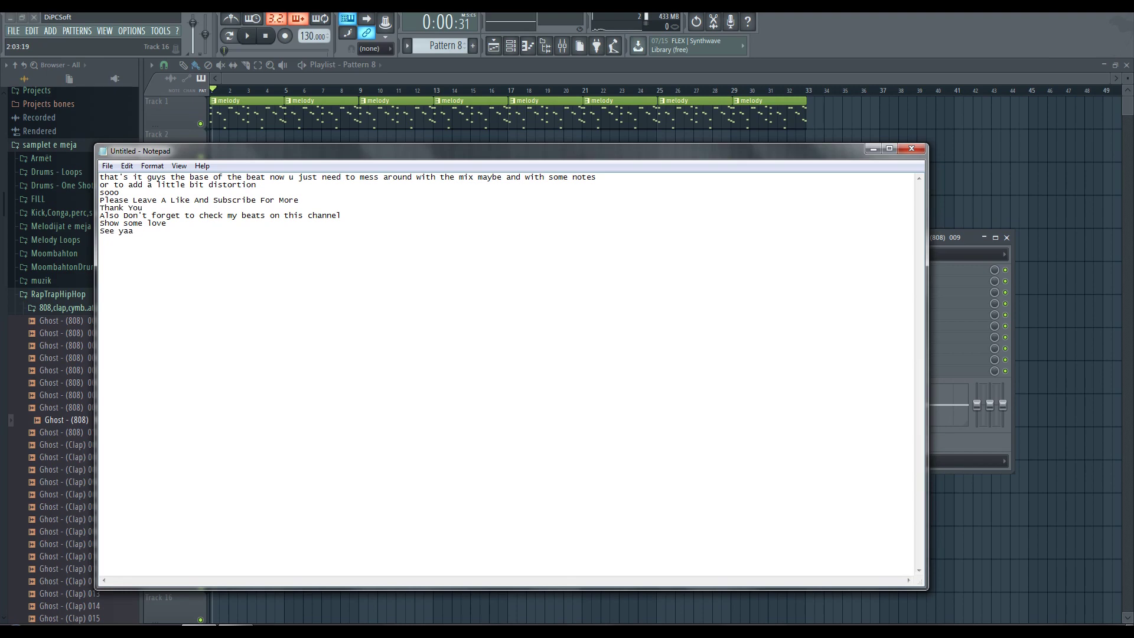